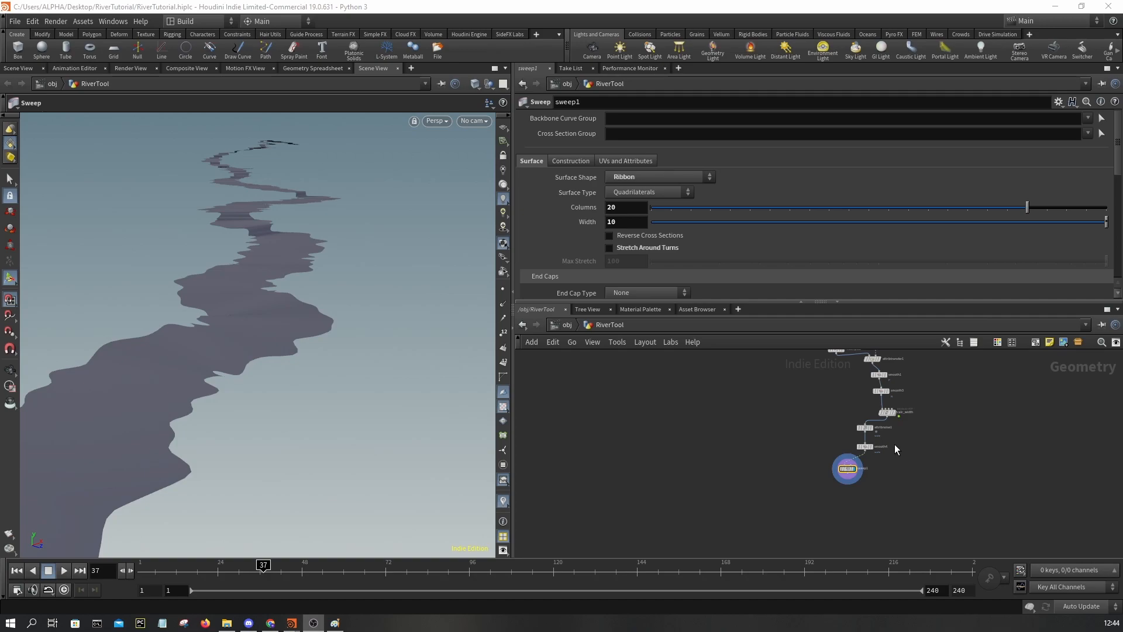
Step: Rename the sweep node below smooth4 as water_surface
{"action": "scroll", "coordinate": [886, 458], "scroll_direction": "up", "scroll_amount": 5}
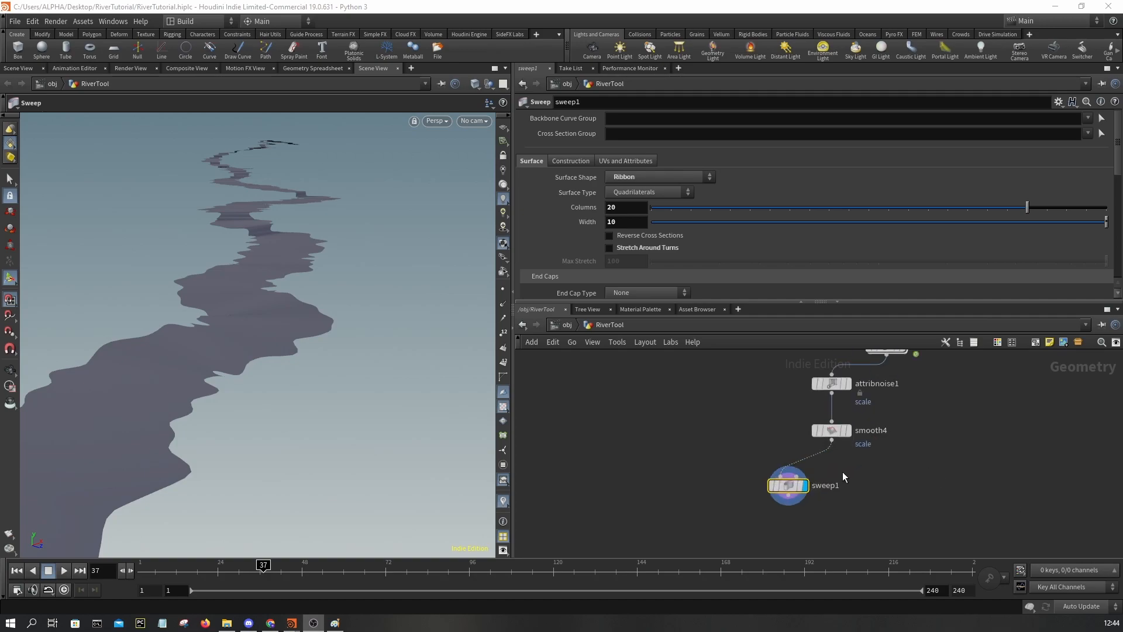
{"action": "left_click_drag", "start_coordinate": [788, 485], "coordinate": [758, 489]}
{"action": "key", "text": "w"}
{"action": "mouse_move", "coordinate": [313, 312]}
{"action": "left_mouse_down", "text": "alt"}
{"action": "mouse_move", "coordinate": [241, 316]}
{"action": "mouse_move", "coordinate": [277, 301]}
{"action": "left_mouse_up", "text": "alt"}
{"action": "key", "text": "w"}
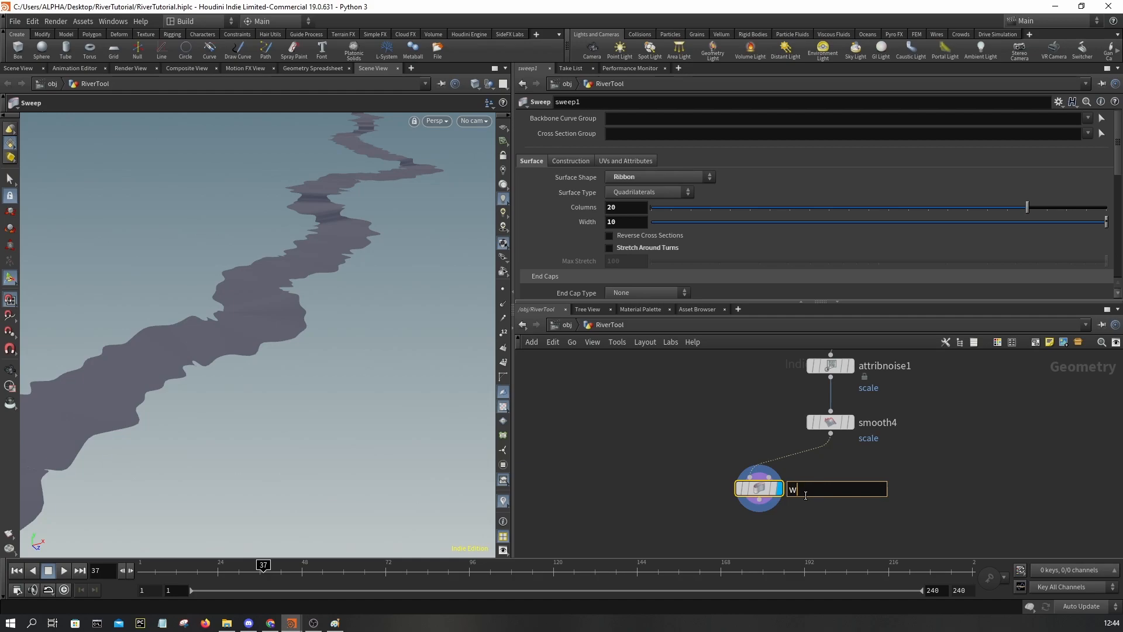
Step: Duplicate the water_surface sweep and place the copy beside it, fed from smooth4 as well
{"action": "key", "text": "ctrl+c"}
{"action": "key", "text": "ctrl+v"}
{"action": "left_click_drag", "start_coordinate": [817, 485], "coordinate": [884, 491]}
{"action": "scroll", "coordinate": [722, 177], "scroll_direction": "down", "scroll_amount": 1}
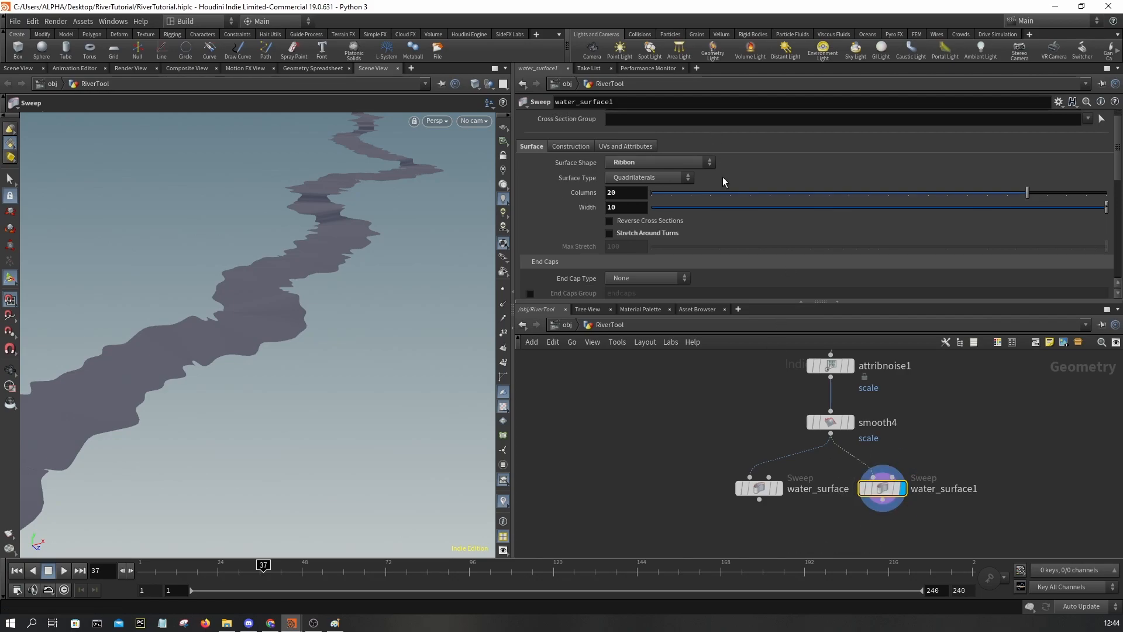
{"action": "scroll", "coordinate": [722, 181], "scroll_direction": "down", "scroll_amount": 1}
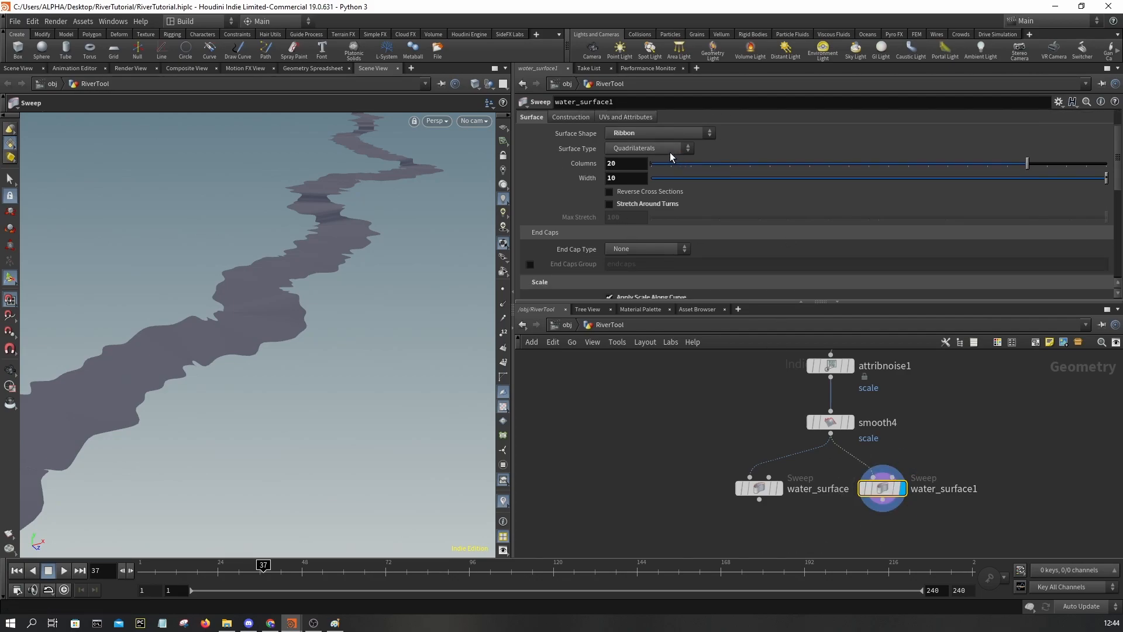
Step: Rename the copied sweep as projection_geo and move it slightly farther from water_surface
{"action": "double_click", "coordinate": [934, 487]}
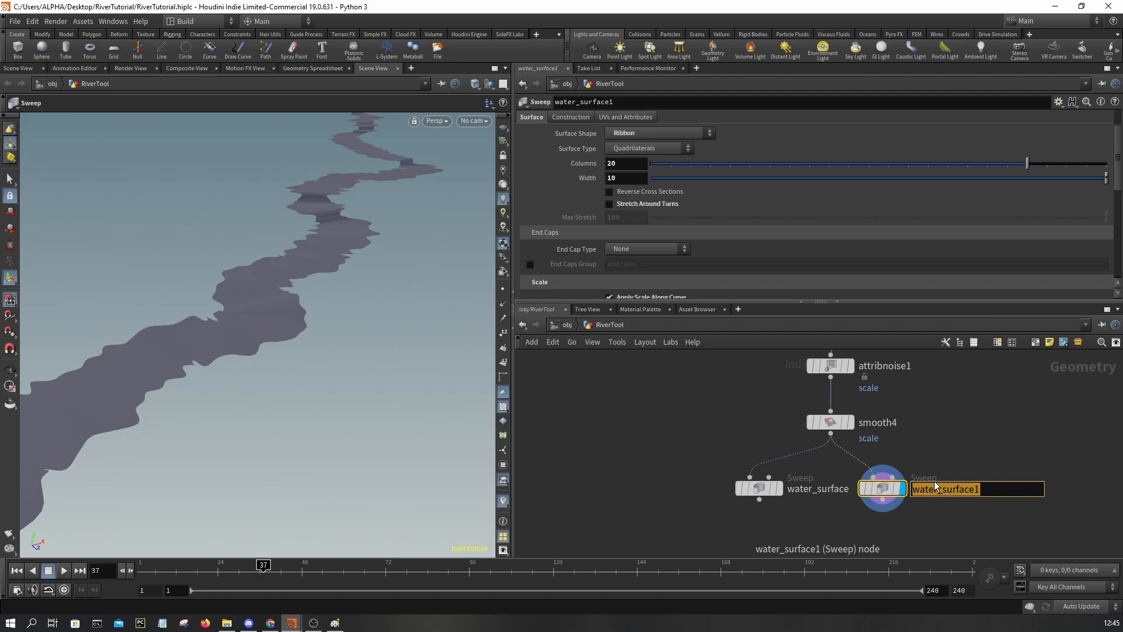
{"action": "type", "text": "projection_geo"}
{"action": "key", "text": "Return"}
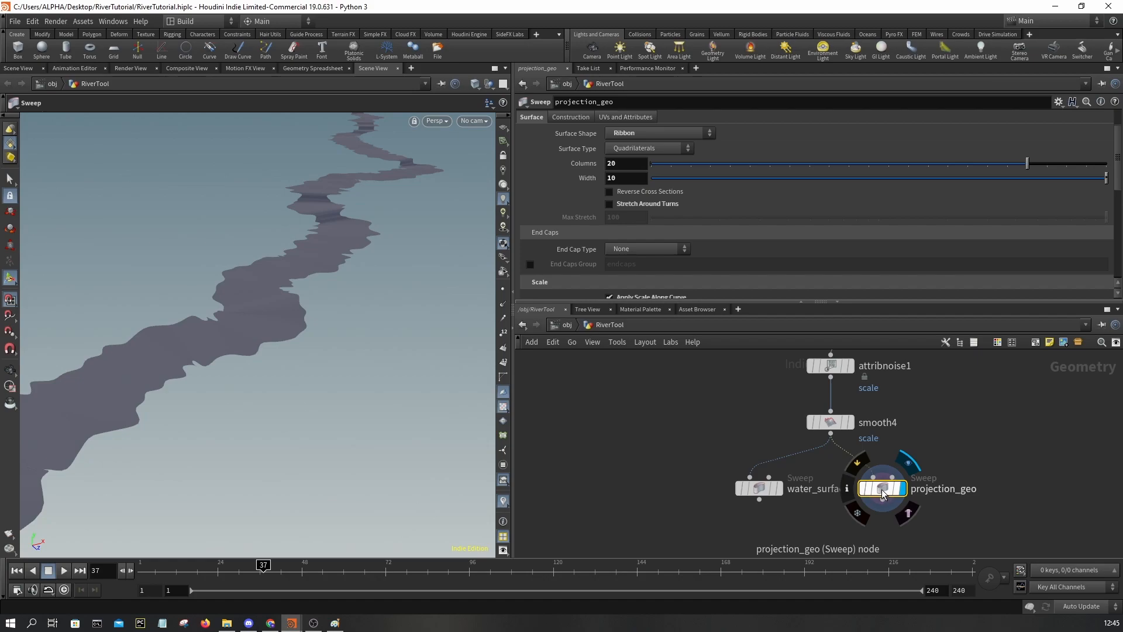
{"action": "left_click_drag", "start_coordinate": [882, 491], "coordinate": [904, 490]}
Step: Try the Rows surface type on projection_geo, then set its surface type to Columns
{"action": "scroll", "coordinate": [681, 234], "scroll_direction": "up", "scroll_amount": 1}
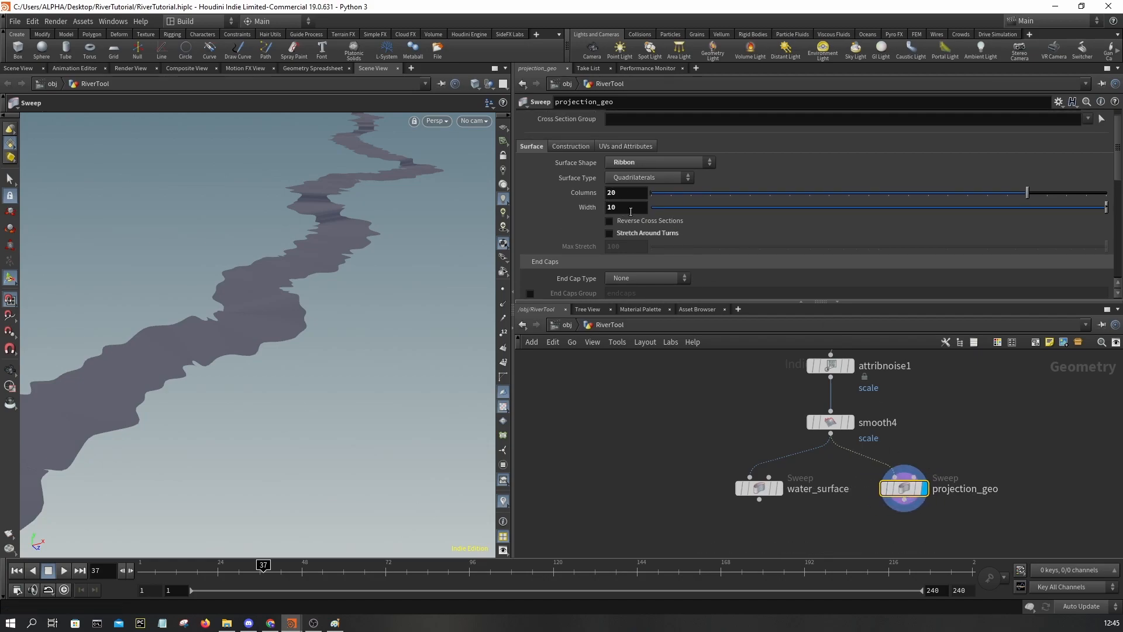
{"action": "left_click", "coordinate": [610, 180]}
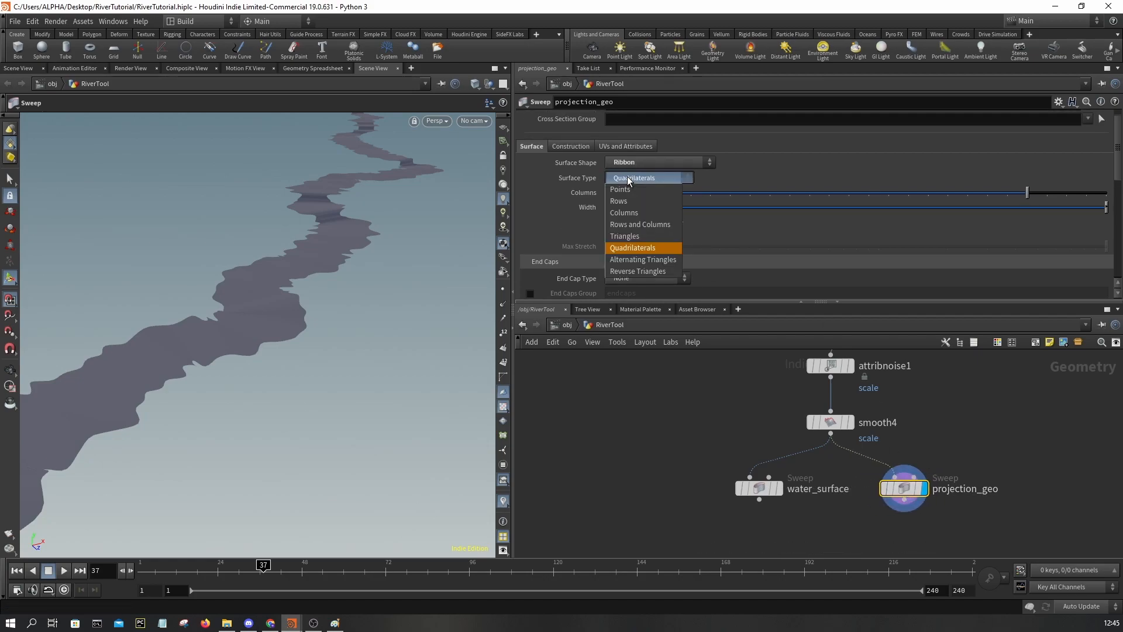
{"action": "left_click", "coordinate": [626, 199]}
{"action": "key", "text": "space"}
{"action": "left_click_drag", "start_coordinate": [327, 269], "coordinate": [375, 269]}
{"action": "left_click", "coordinate": [619, 179]}
{"action": "left_click", "coordinate": [621, 214]}
{"action": "left_click_drag", "start_coordinate": [373, 319], "coordinate": [422, 316]}
Step: Reduce the number of columns on projection_geo to 6
{"action": "left_click_drag", "start_coordinate": [717, 195], "coordinate": [746, 201]}
{"action": "left_click_drag", "start_coordinate": [334, 421], "coordinate": [310, 386], "text": "alt"}
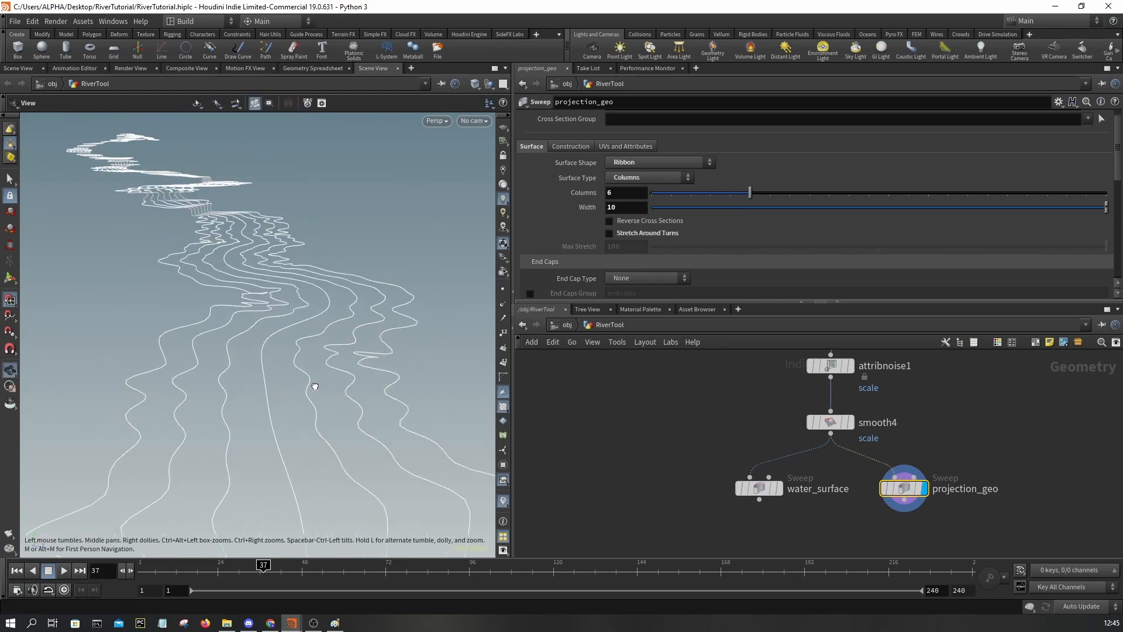
{"action": "mouse_move", "coordinate": [742, 197]}
{"action": "left_mouse_down"}
{"action": "mouse_move", "coordinate": [717, 197]}
{"action": "mouse_move", "coordinate": [756, 196]}
{"action": "left_mouse_up"}
{"action": "scroll", "coordinate": [259, 315], "scroll_direction": "down", "scroll_amount": 3}
{"action": "left_click_drag", "start_coordinate": [259, 316], "coordinate": [281, 331], "text": "alt"}
{"action": "scroll", "coordinate": [830, 445], "scroll_direction": "down", "scroll_amount": 1}
Step: Add an Orientation Along Curve node fed by projection_geo and display its result
{"action": "middle_click_drag", "start_coordinate": [836, 486], "coordinate": [823, 425]}
{"action": "scroll", "coordinate": [855, 441], "scroll_direction": "up", "scroll_amount": 3}
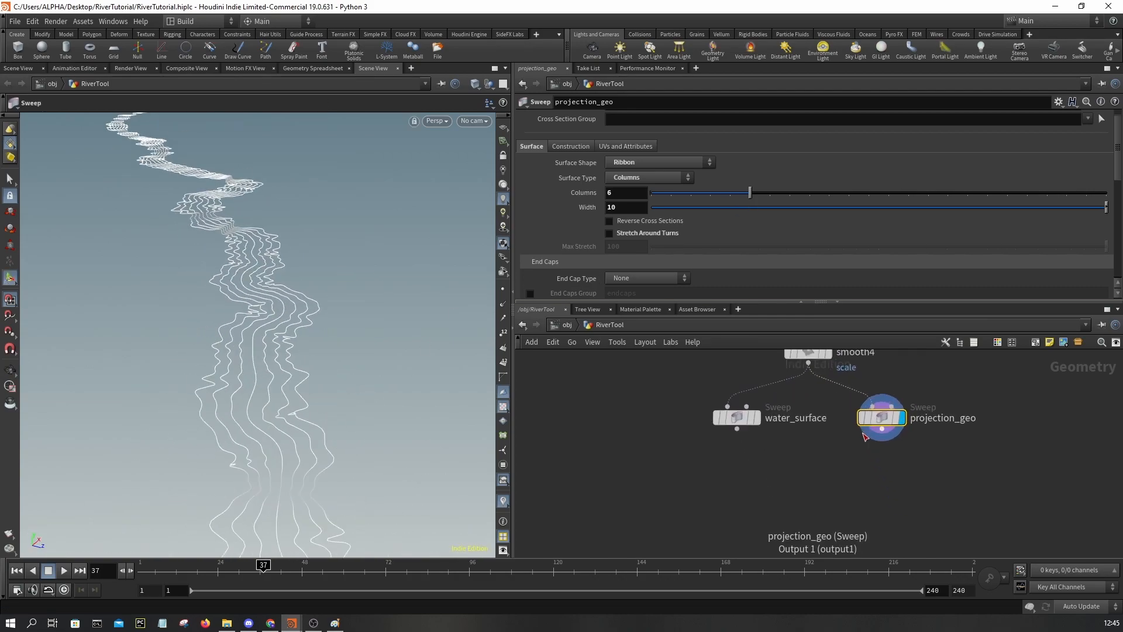
{"action": "left_click", "coordinate": [845, 441]}
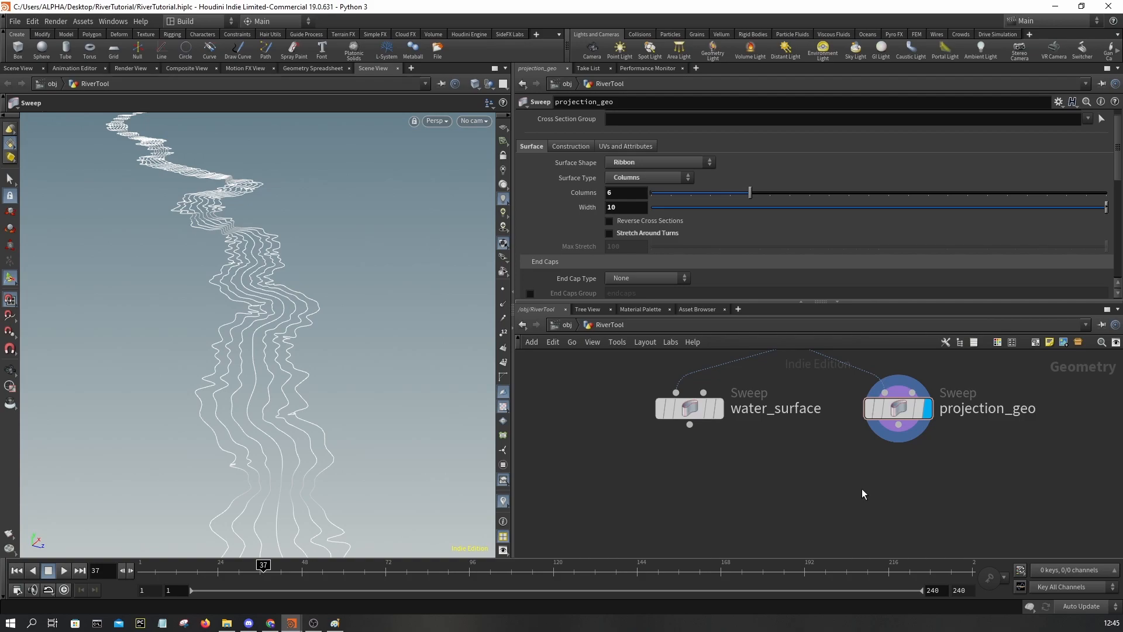
{"action": "key", "text": "Tab"}
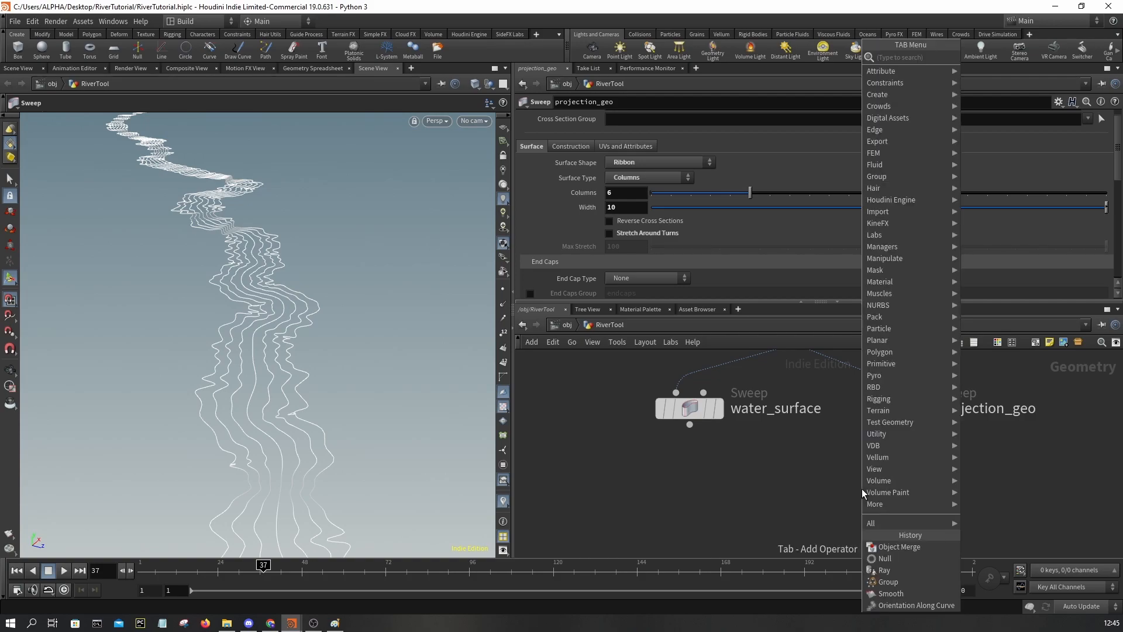
{"action": "type", "text": "orient"}
{"action": "key", "text": "Down"}
{"action": "key", "text": "Return"}
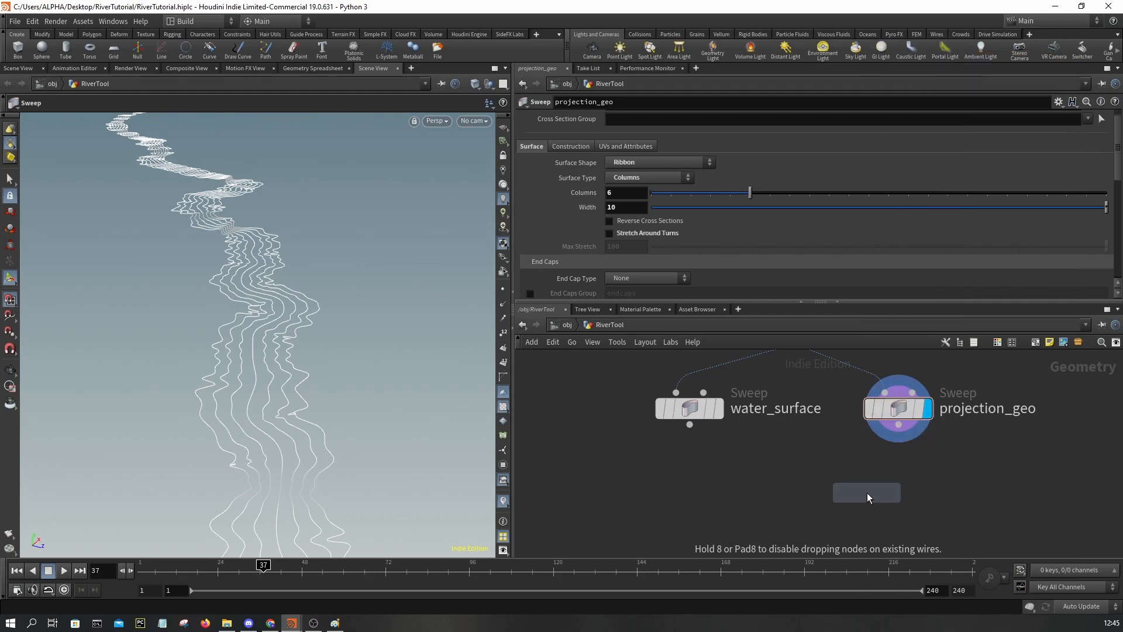
{"action": "left_click", "coordinate": [868, 493]}
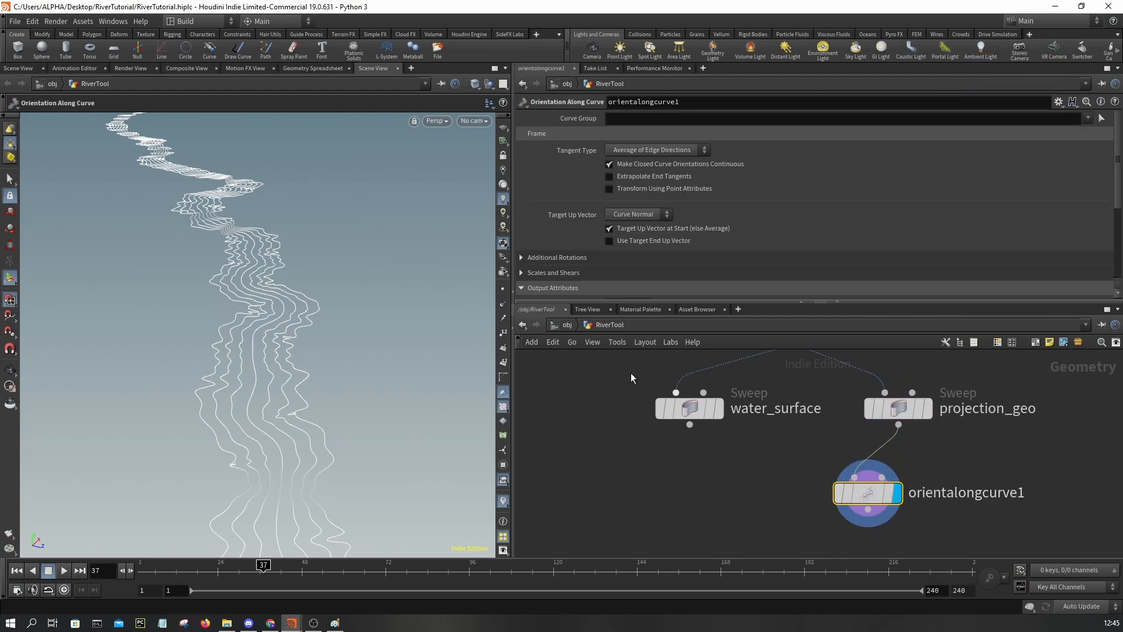
Step: Show the point normals and compare the curves with the orientation node bypassed and enabled
{"action": "left_click", "coordinate": [504, 304]}
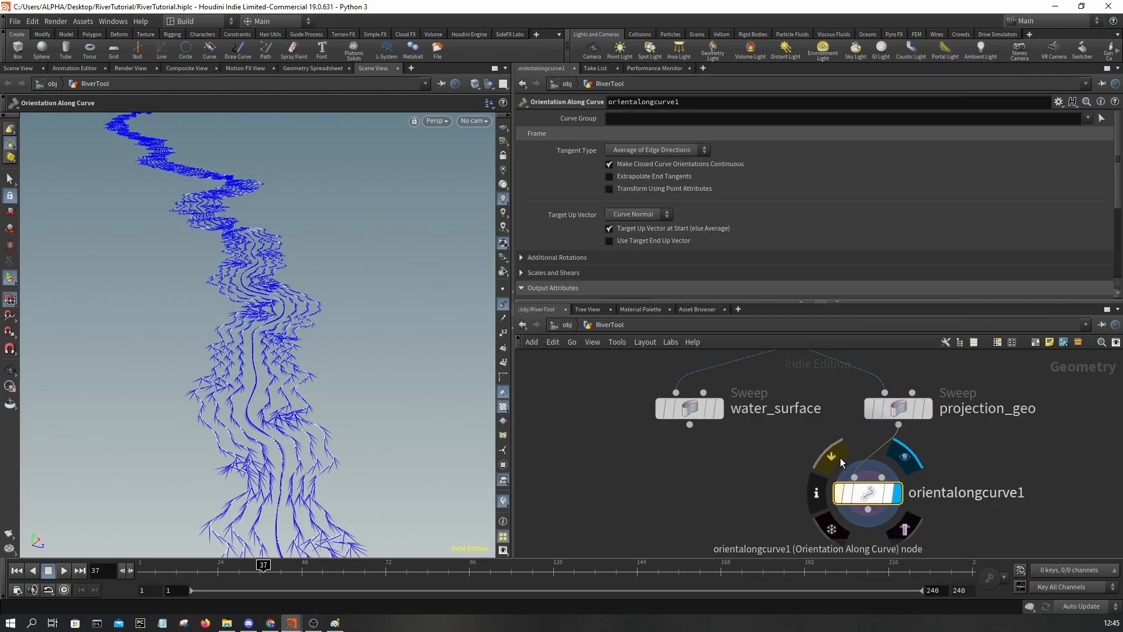
{"action": "left_click", "coordinate": [840, 457]}
{"action": "left_click", "coordinate": [840, 458]}
{"action": "left_click_drag", "start_coordinate": [222, 354], "coordinate": [250, 364], "text": "alt"}
{"action": "mouse_move", "coordinate": [870, 499]}
{"action": "left_click", "coordinate": [840, 460]}
{"action": "left_click", "coordinate": [841, 459]}
{"action": "left_click_drag", "start_coordinate": [869, 490], "coordinate": [900, 480]}
{"action": "middle_click_drag", "start_coordinate": [997, 532], "coordinate": [990, 453]}
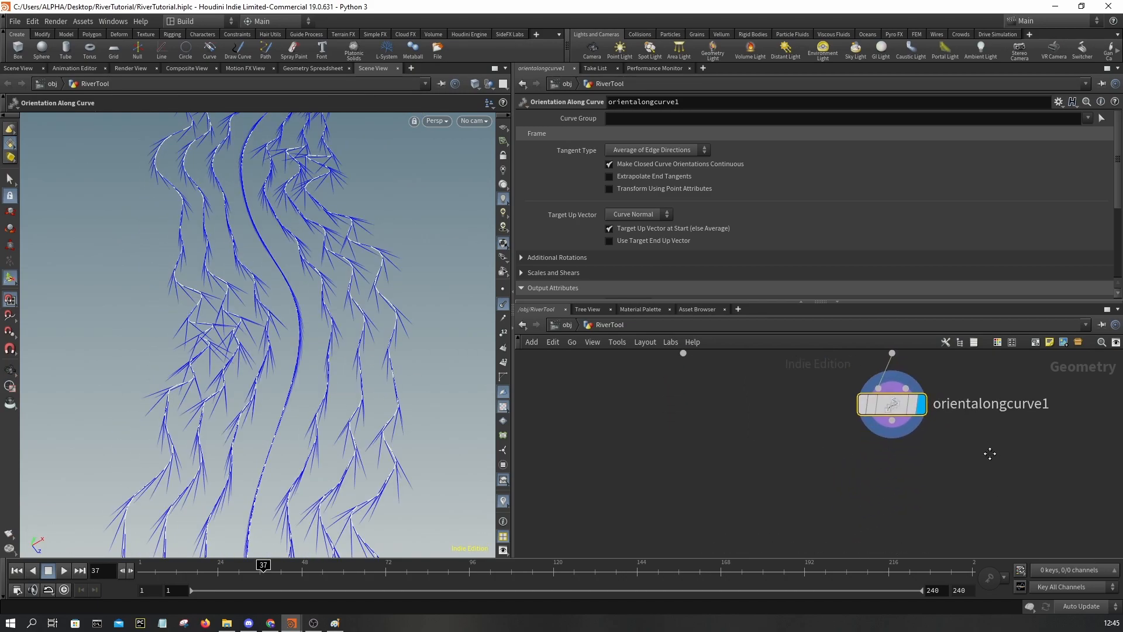
Step: Hide the point normals and inspect the plain river curves from a lower angle
{"action": "key", "text": "Tab"}
{"action": "key", "text": "Escape"}
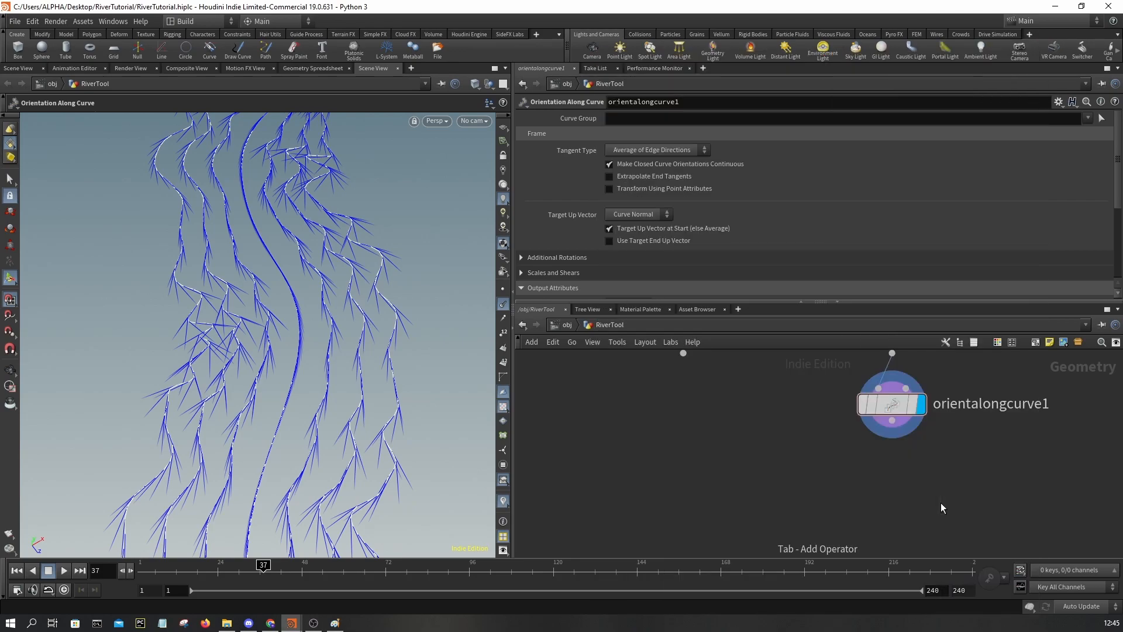
{"action": "left_click_drag", "start_coordinate": [254, 220], "coordinate": [350, 255], "text": "alt"}
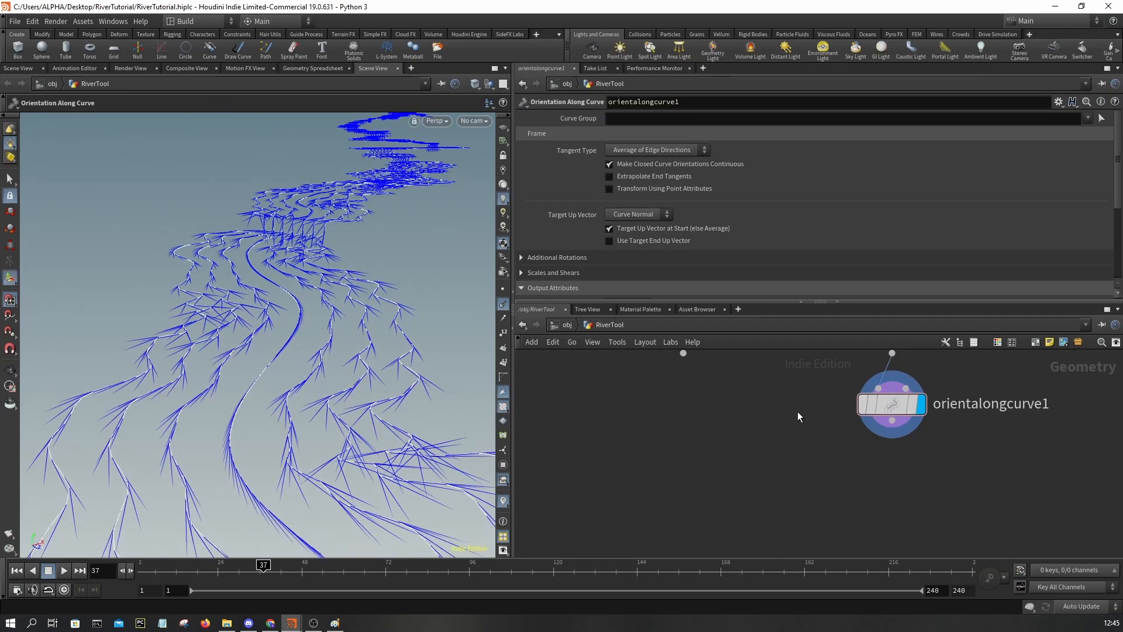
{"action": "left_click", "coordinate": [500, 304]}
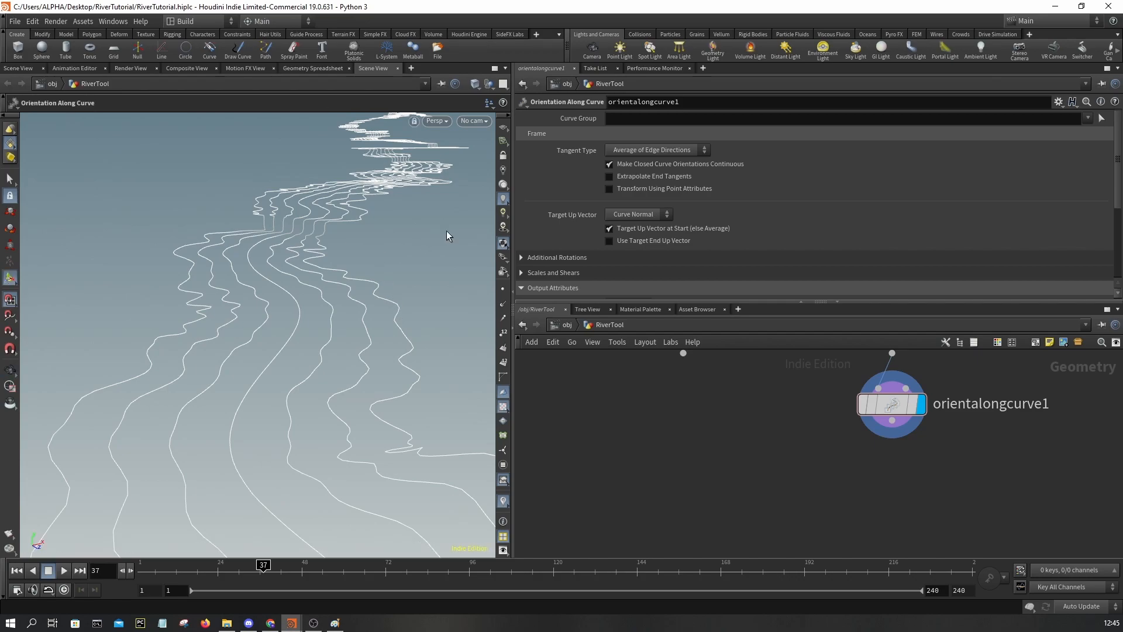
{"action": "mouse_move", "coordinate": [388, 322]}
{"action": "left_mouse_down", "text": "alt"}
{"action": "mouse_move", "coordinate": [363, 293]}
{"action": "mouse_move", "coordinate": [388, 333]}
{"action": "mouse_move", "coordinate": [382, 318]}
{"action": "left_mouse_up", "text": "alt"}
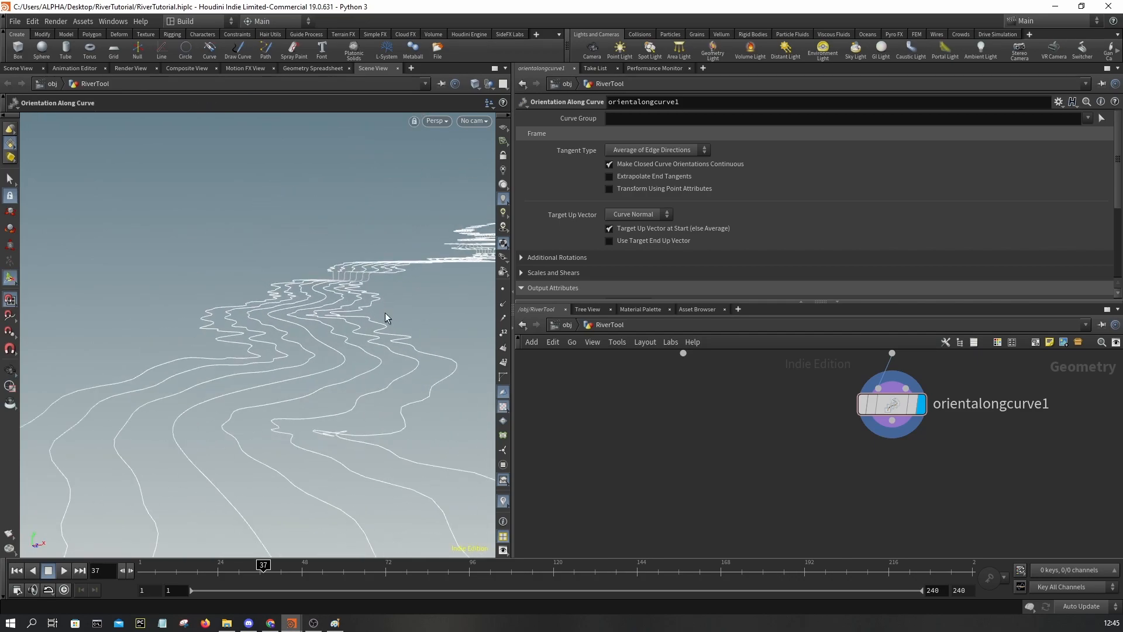
{"action": "left_click_drag", "start_coordinate": [281, 346], "coordinate": [304, 258], "text": "alt"}
Step: Add a Null node fed by heightfield_noise1 and display it
{"action": "scroll", "coordinate": [784, 494], "scroll_direction": "down", "scroll_amount": 5}
{"action": "scroll", "coordinate": [784, 492], "scroll_direction": "down", "scroll_amount": 3}
{"action": "middle_click_drag", "start_coordinate": [825, 427], "coordinate": [813, 451]}
{"action": "scroll", "coordinate": [816, 452], "scroll_direction": "up", "scroll_amount": 5}
{"action": "scroll", "coordinate": [837, 453], "scroll_direction": "up", "scroll_amount": 3}
{"action": "key", "text": "Tab"}
{"action": "type", "text": "null"}
{"action": "key", "text": "Return"}
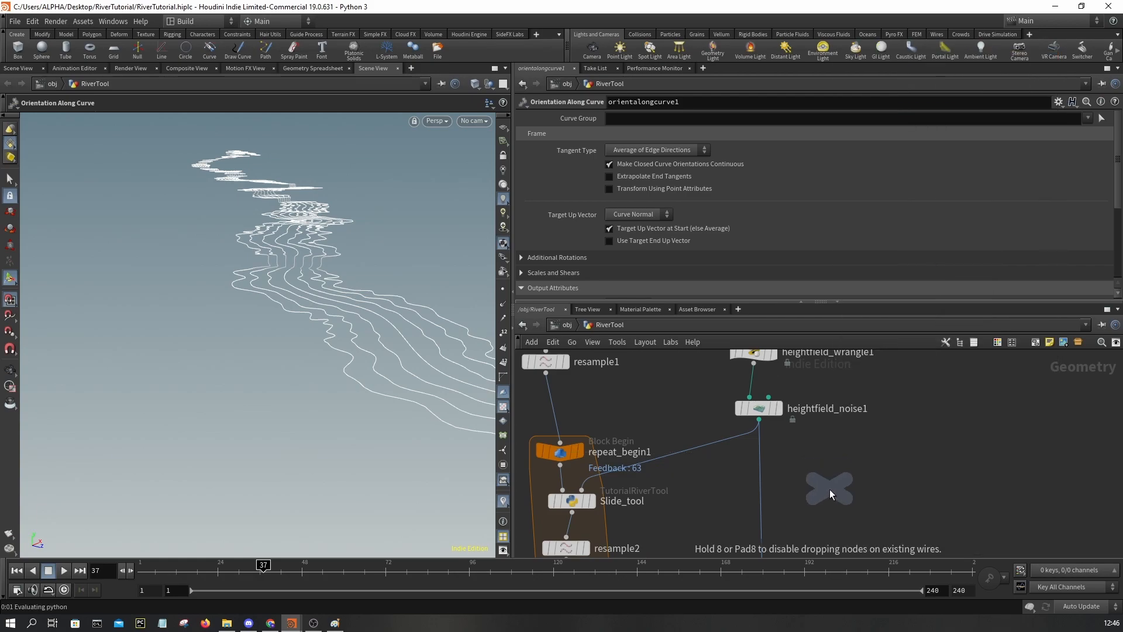
{"action": "left_click", "coordinate": [829, 487]}
{"action": "scroll", "coordinate": [829, 487], "scroll_direction": "up", "scroll_amount": 1}
{"action": "left_click", "coordinate": [870, 462]}
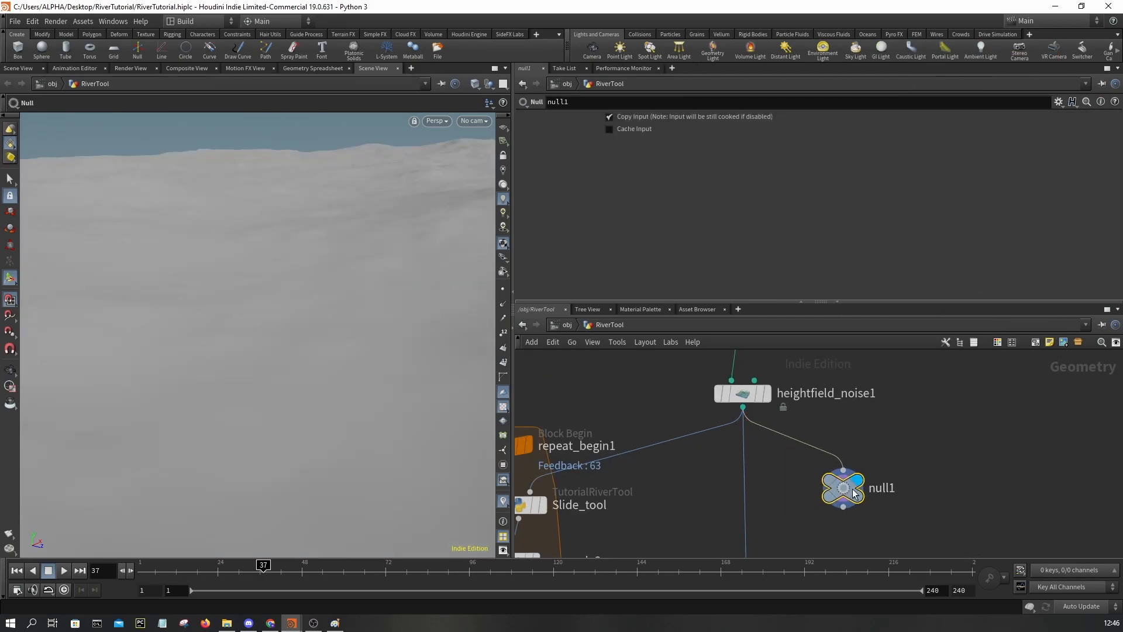
Step: Rename the null below heightfield_noise1 as heightfield_ref and colour it red
{"action": "double_click", "coordinate": [875, 488]}
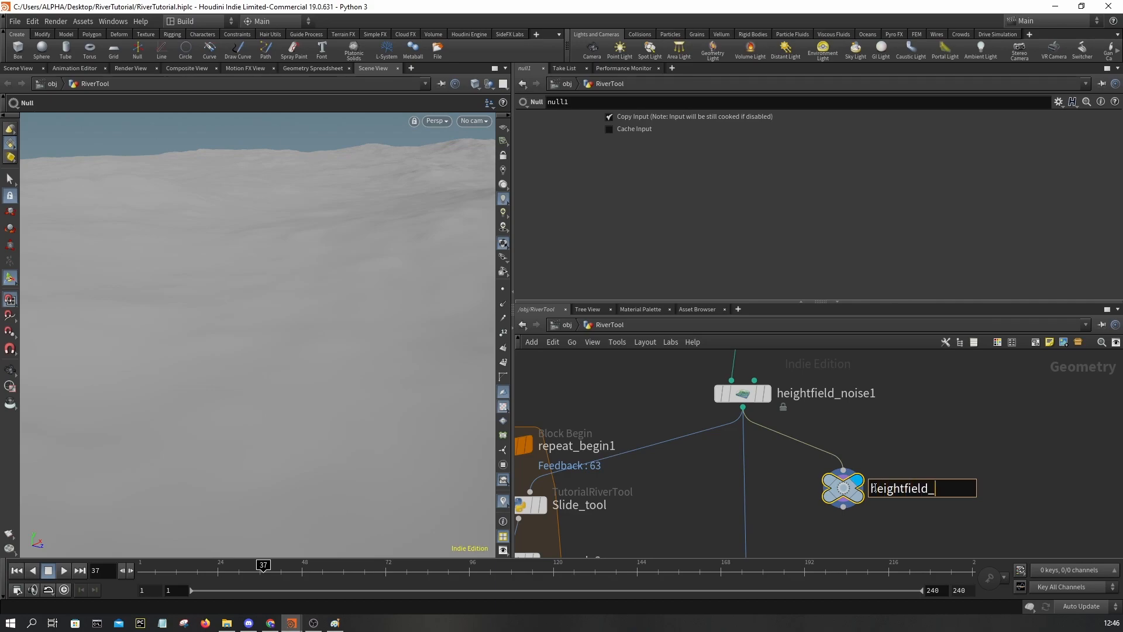
{"action": "type", "text": "heightfield_ref"}
{"action": "key", "text": "Return"}
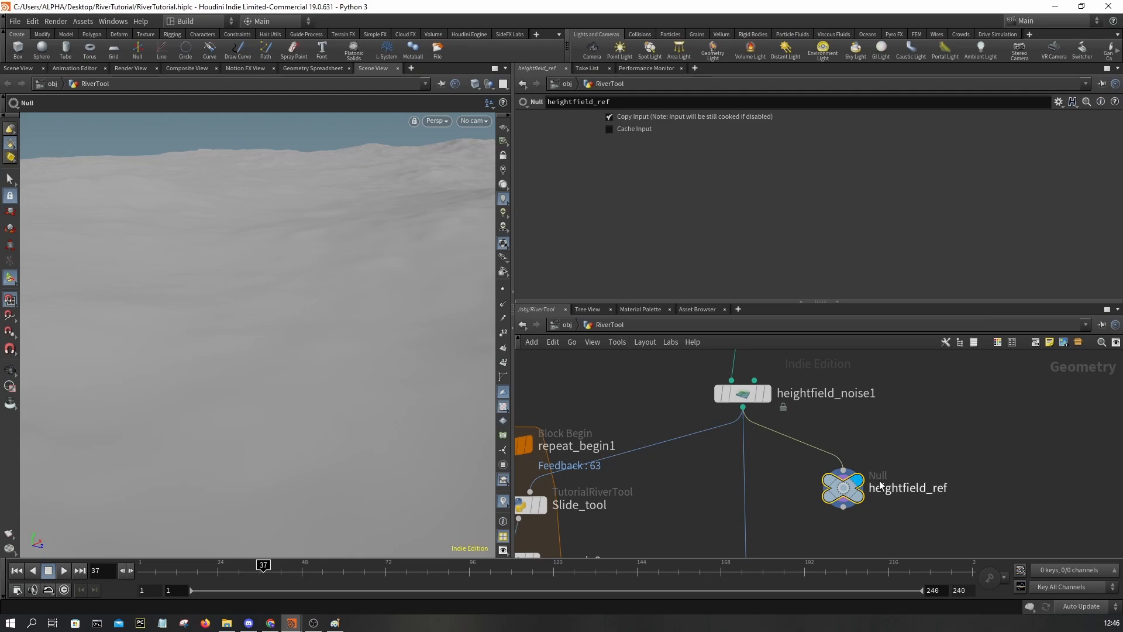
{"action": "scroll", "coordinate": [886, 489], "scroll_direction": "down", "scroll_amount": 6}
{"action": "middle_click_drag", "start_coordinate": [925, 493], "coordinate": [892, 476]}
{"action": "scroll", "coordinate": [880, 378], "scroll_direction": "up", "scroll_amount": 5}
{"action": "key", "text": "c"}
{"action": "left_click", "coordinate": [1062, 481]}
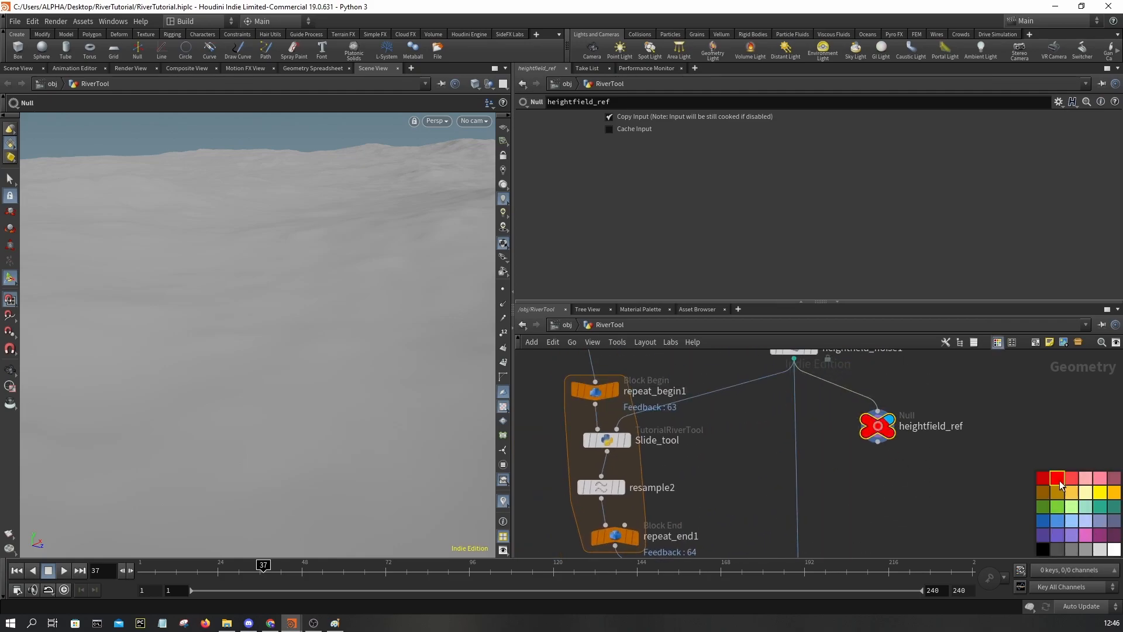
{"action": "key", "text": "c"}
Step: Add a Ray node below orientalongcurve1, with the oriented curves feeding its first input
{"action": "scroll", "coordinate": [962, 491], "scroll_direction": "down", "scroll_amount": 6}
{"action": "middle_click_drag", "start_coordinate": [962, 491], "coordinate": [963, 408]}
{"action": "scroll", "coordinate": [920, 436], "scroll_direction": "up", "scroll_amount": 8}
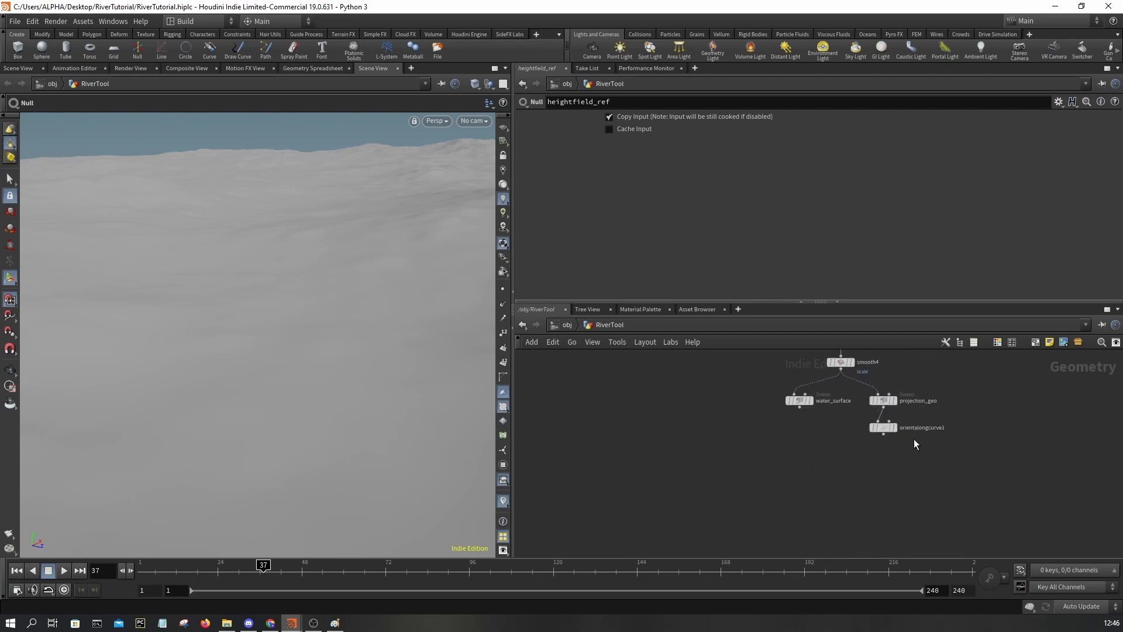
{"action": "left_click", "coordinate": [891, 421]}
{"action": "left_click", "coordinate": [876, 421]}
{"action": "key", "text": "Tab"}
{"action": "type", "text": "ray"}
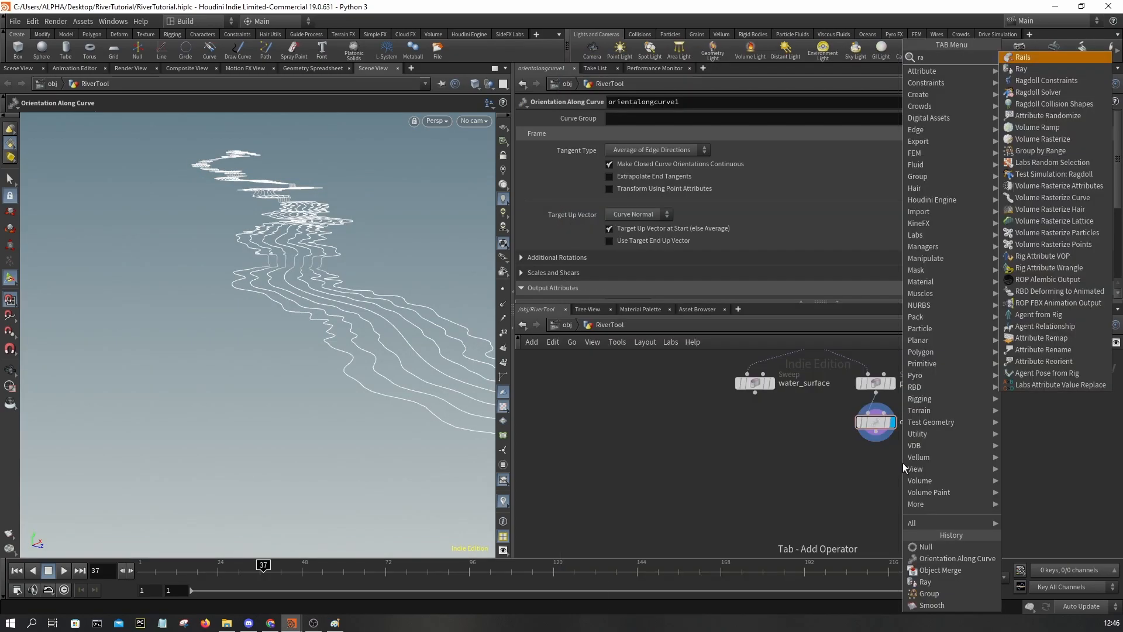
{"action": "key", "text": "Return"}
{"action": "left_click", "coordinate": [903, 462]}
{"action": "scroll", "coordinate": [903, 462], "scroll_direction": "up", "scroll_amount": 3}
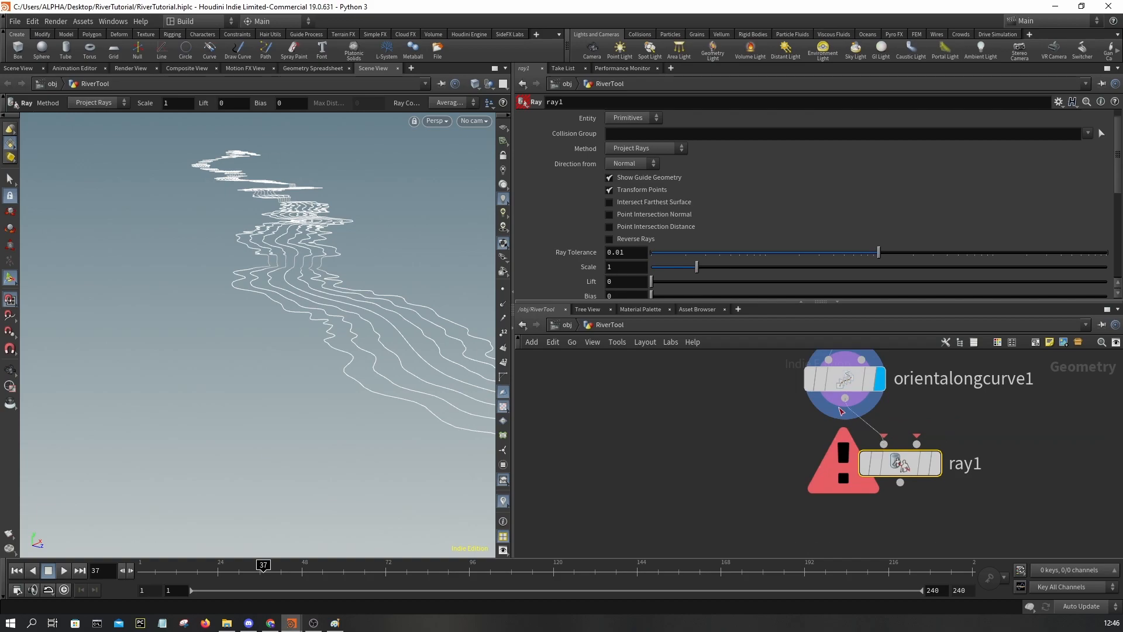
{"action": "left_click_drag", "start_coordinate": [877, 461], "coordinate": [862, 486]}
Step: Add an Object Merge node near the Ray node and set its Object 1 path to ../heightfield_ref/
{"action": "key", "text": "Tab"}
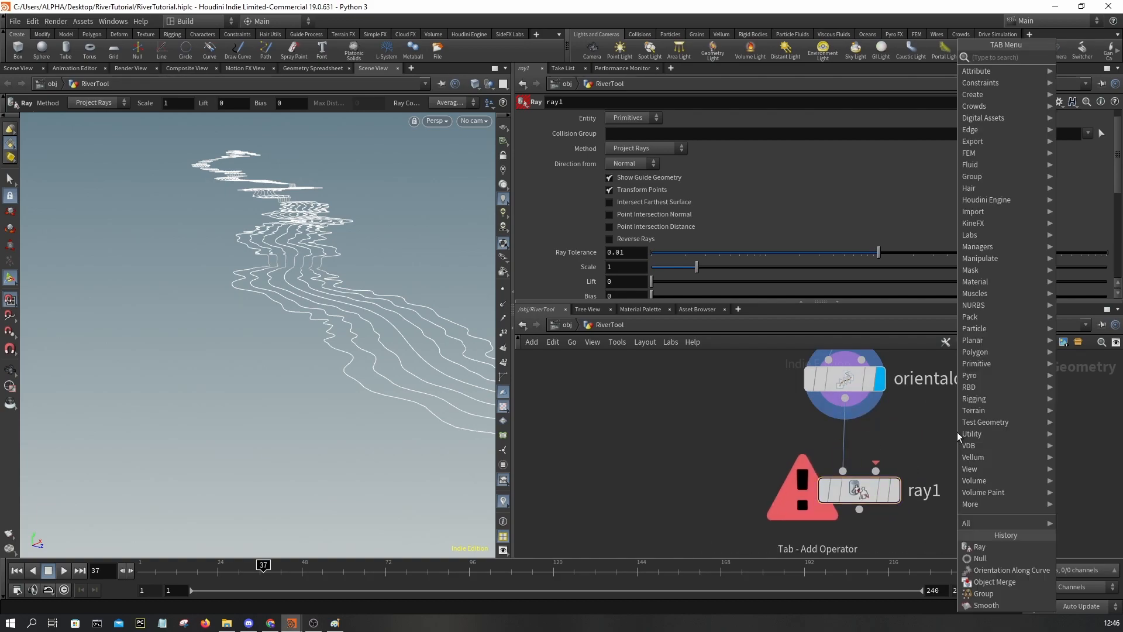
{"action": "type", "text": "obj"}
{"action": "key", "text": "Return"}
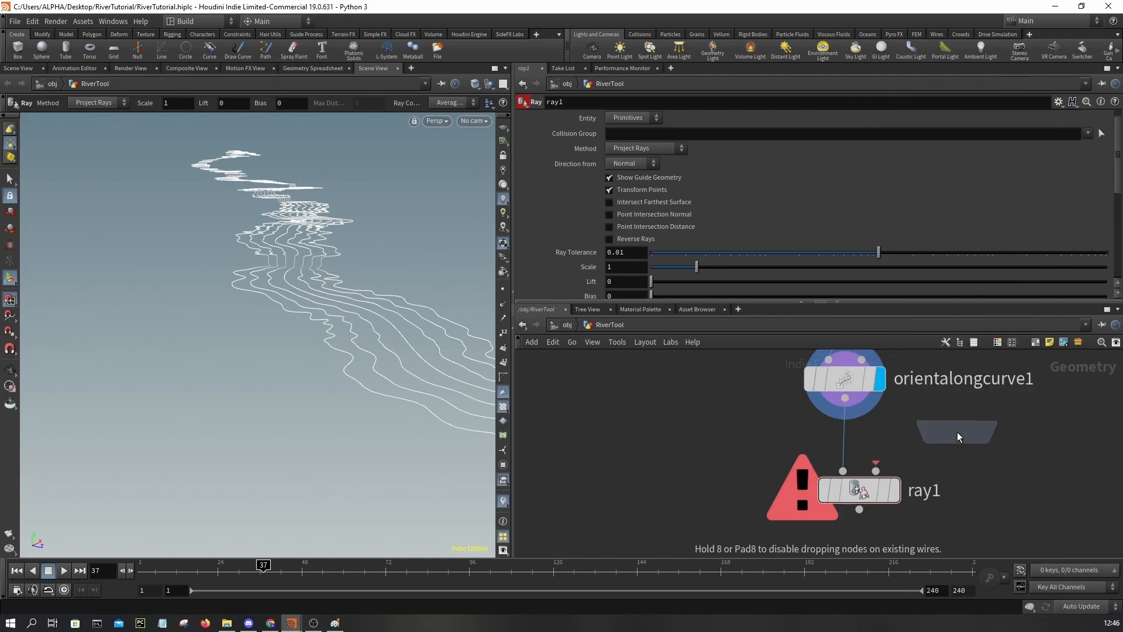
{"action": "scroll", "coordinate": [982, 431], "scroll_direction": "down", "scroll_amount": 1}
{"action": "left_click", "coordinate": [991, 387]}
{"action": "left_click", "coordinate": [1021, 387]}
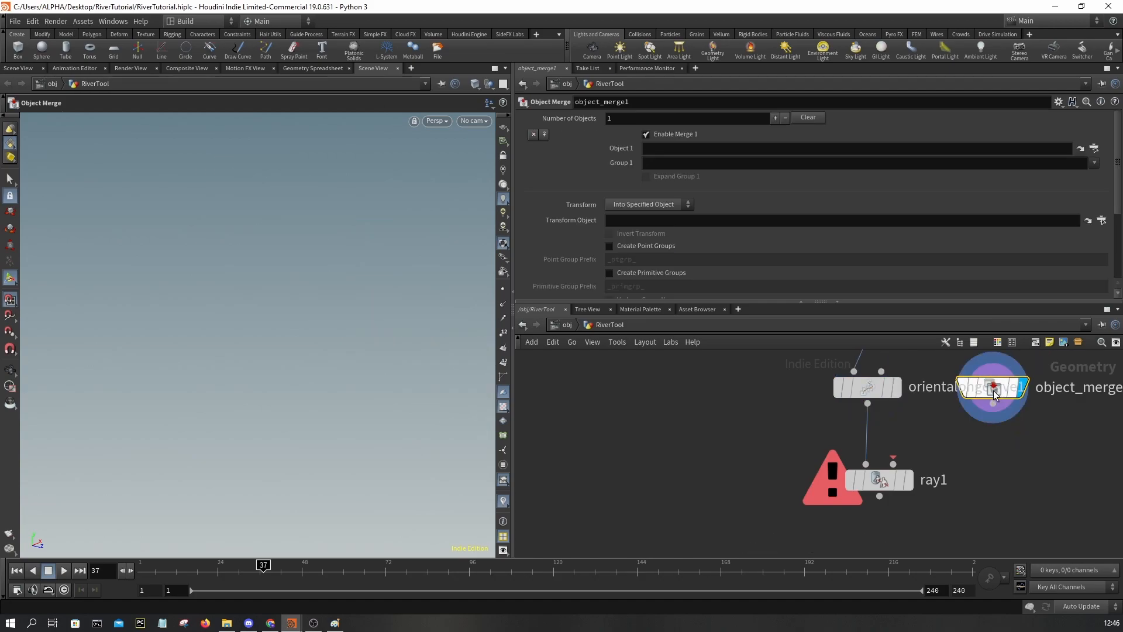
{"action": "left_click", "coordinate": [810, 146]}
{"action": "type", "text": "../hei"}
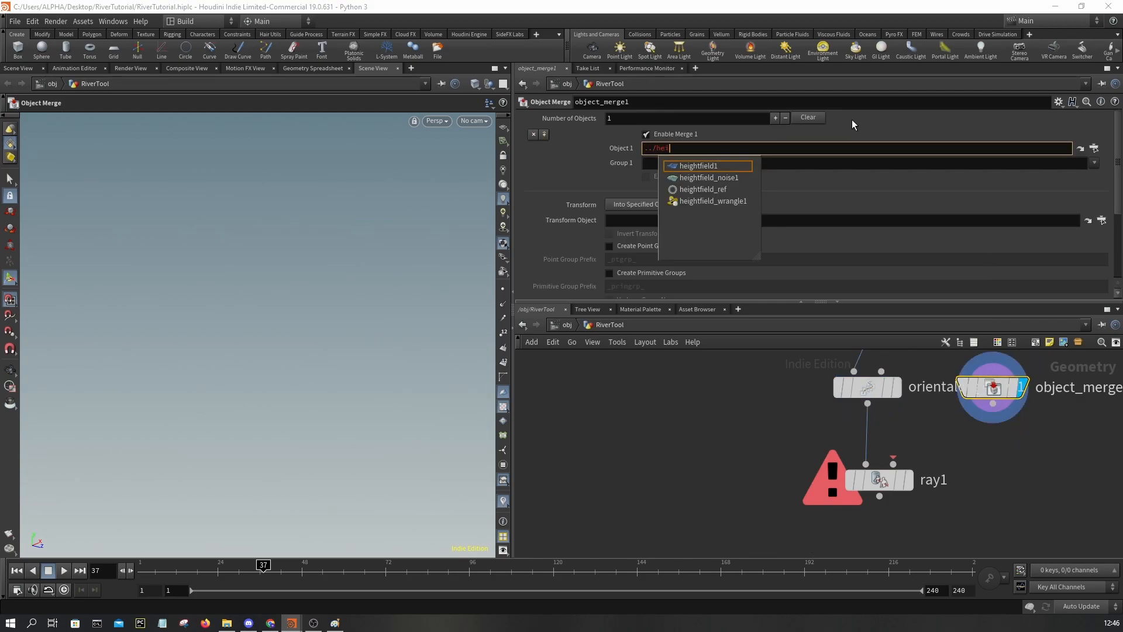
{"action": "key", "text": "Return"}
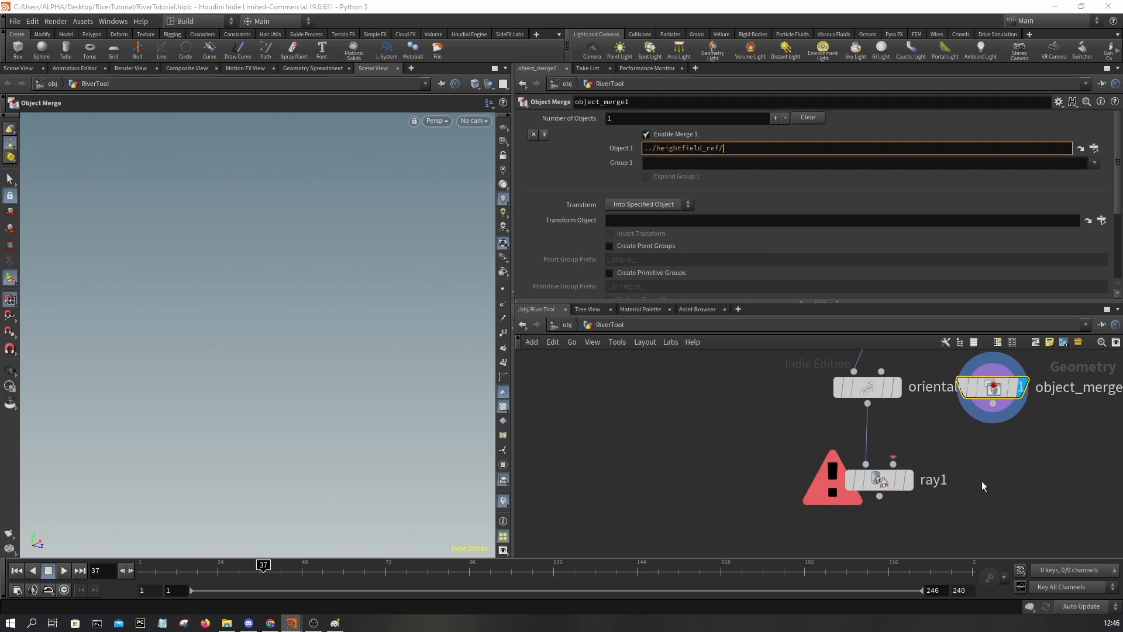
Step: Connect the Object Merge to the Ray node's second input and display the Ray node with its parameters
{"action": "left_click", "coordinate": [908, 480]}
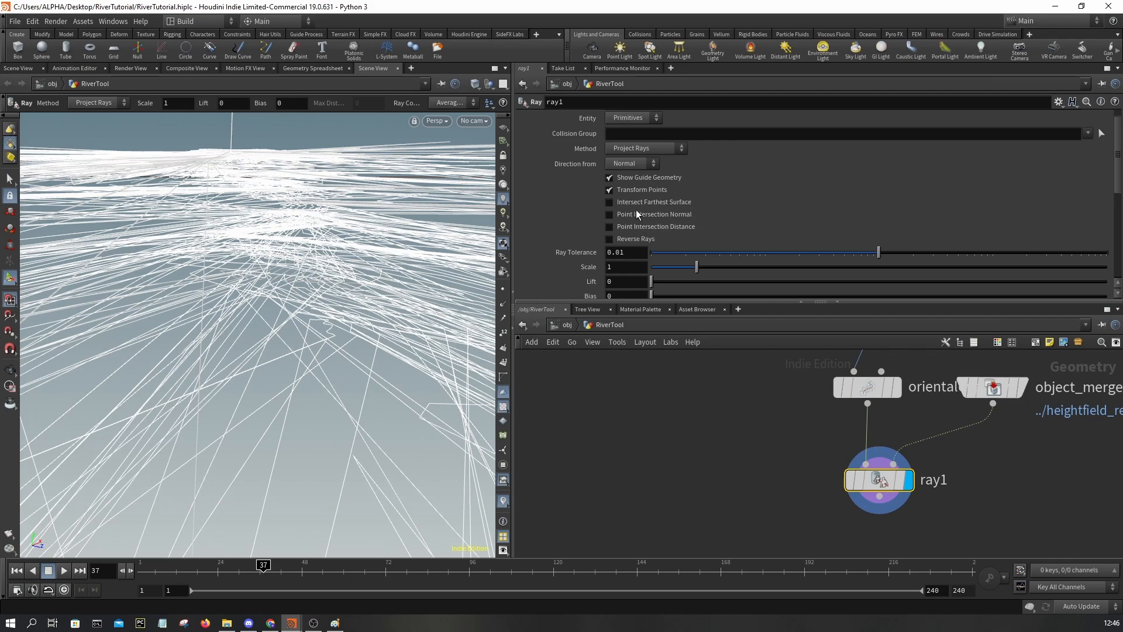
{"action": "scroll", "coordinate": [655, 197], "scroll_direction": "down", "scroll_amount": 5}
{"action": "scroll", "coordinate": [667, 196], "scroll_direction": "up", "scroll_amount": 3}
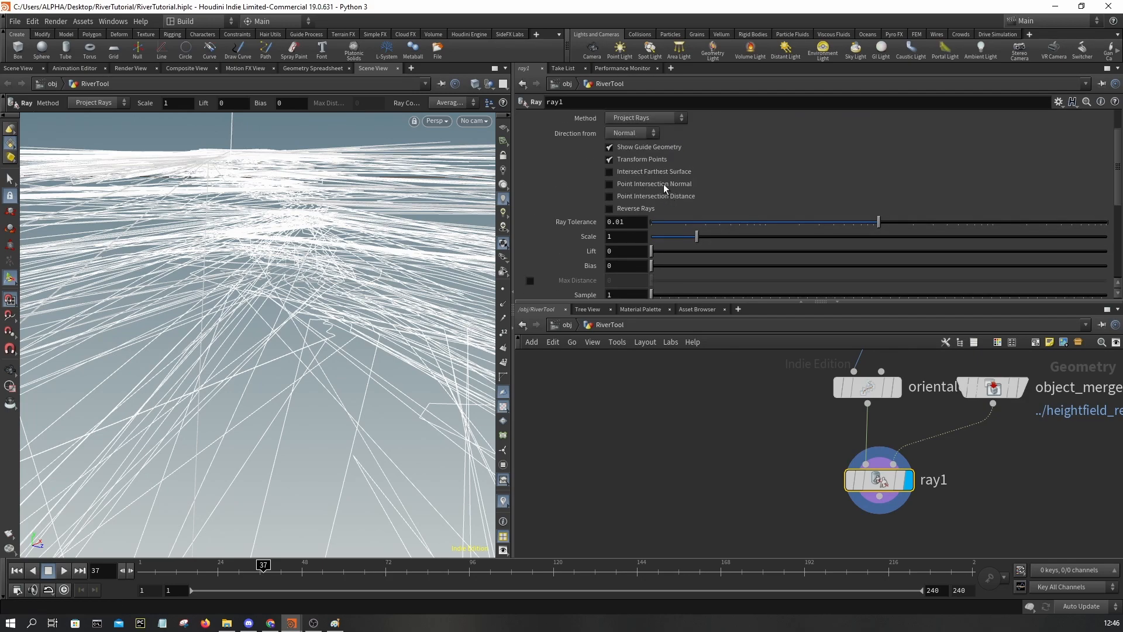
Step: Set the Ray node's method to Minimum Distance
{"action": "scroll", "coordinate": [651, 185], "scroll_direction": "up", "scroll_amount": 2}
{"action": "left_click", "coordinate": [640, 165]}
{"action": "left_click", "coordinate": [640, 164]}
{"action": "left_click", "coordinate": [651, 148]}
{"action": "left_click", "coordinate": [653, 148]}
{"action": "left_click", "coordinate": [652, 148]}
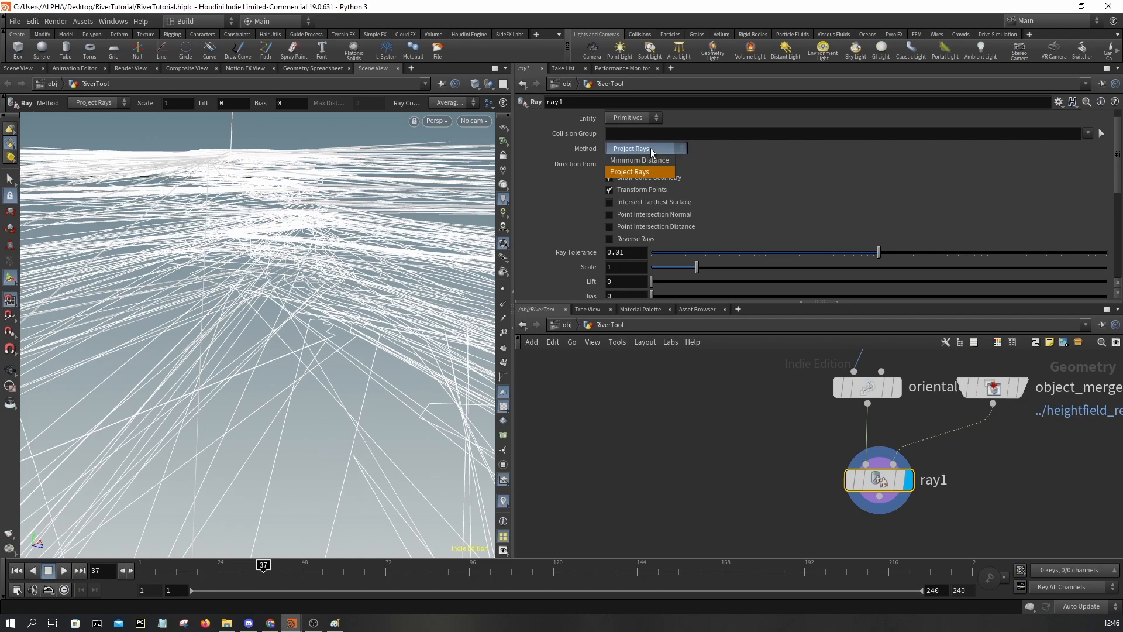
{"action": "left_click", "coordinate": [641, 161]}
{"action": "left_click", "coordinate": [644, 135]}
{"action": "key", "text": "Return"}
{"action": "mouse_move", "coordinate": [877, 479]}
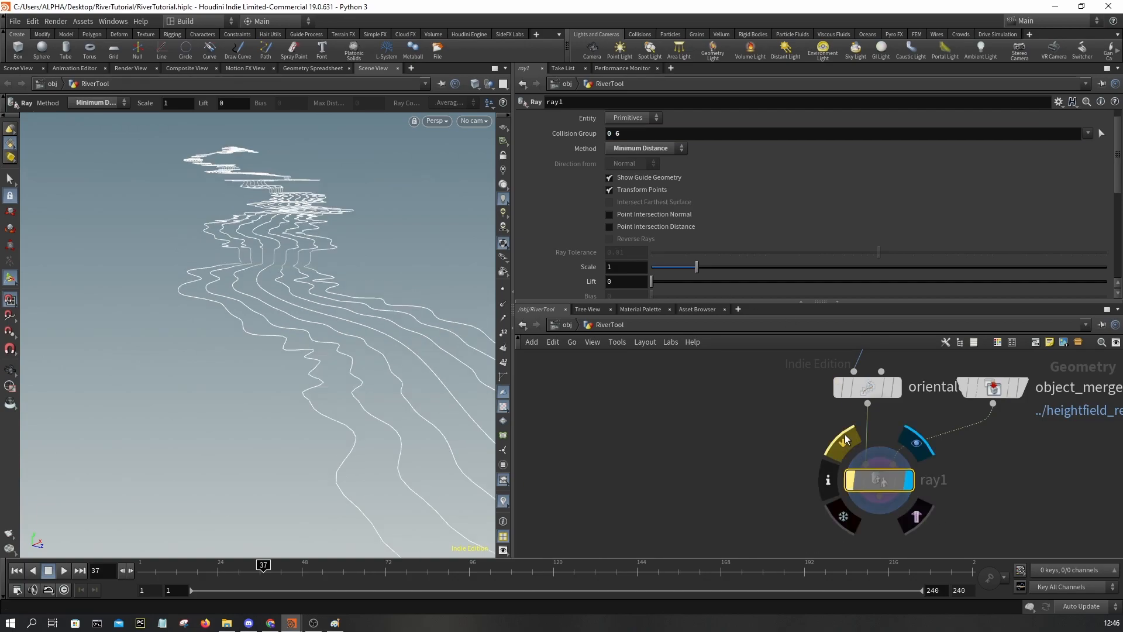
{"action": "left_click", "coordinate": [845, 439]}
{"action": "scroll", "coordinate": [679, 150], "scroll_direction": "up", "scroll_amount": 1}
{"action": "triple_click", "coordinate": [644, 149]}
{"action": "key", "text": "BackSpace"}
{"action": "key", "text": "Return"}
Step: Restrict the Ray node's Group to primitives 0 6
{"action": "type", "text": "0"}
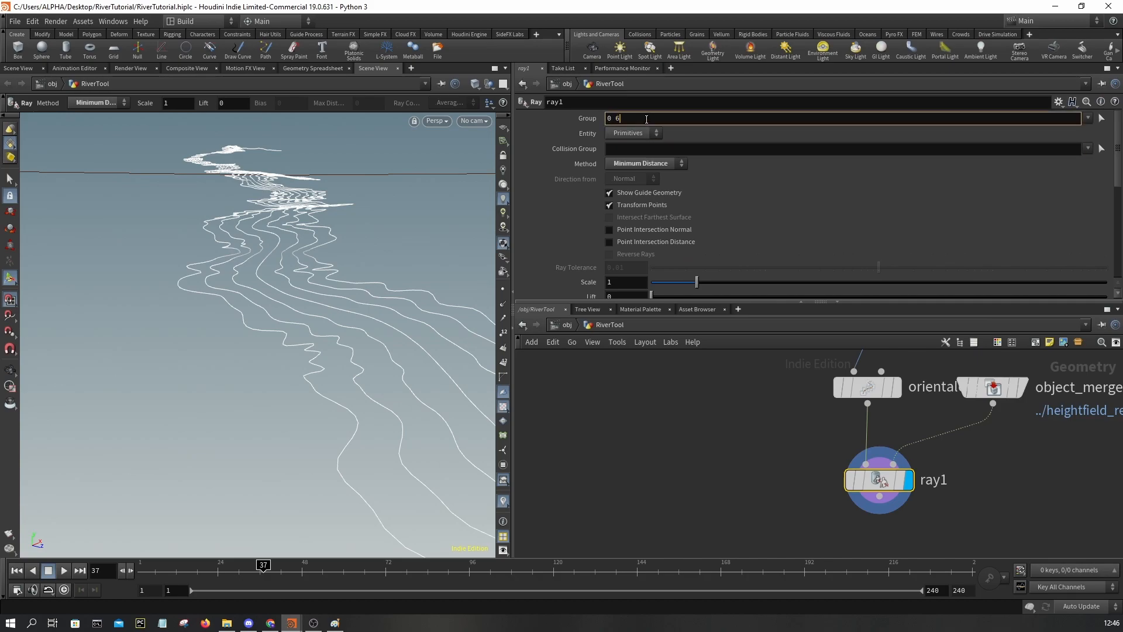
{"action": "type", "text": " 6"}
{"action": "key", "text": "Return"}
Step: Template the Object Merge node so the terrain shows, and toggle the Ray node's bypass to compare the curves with and without projection
{"action": "mouse_move", "coordinate": [846, 478]}
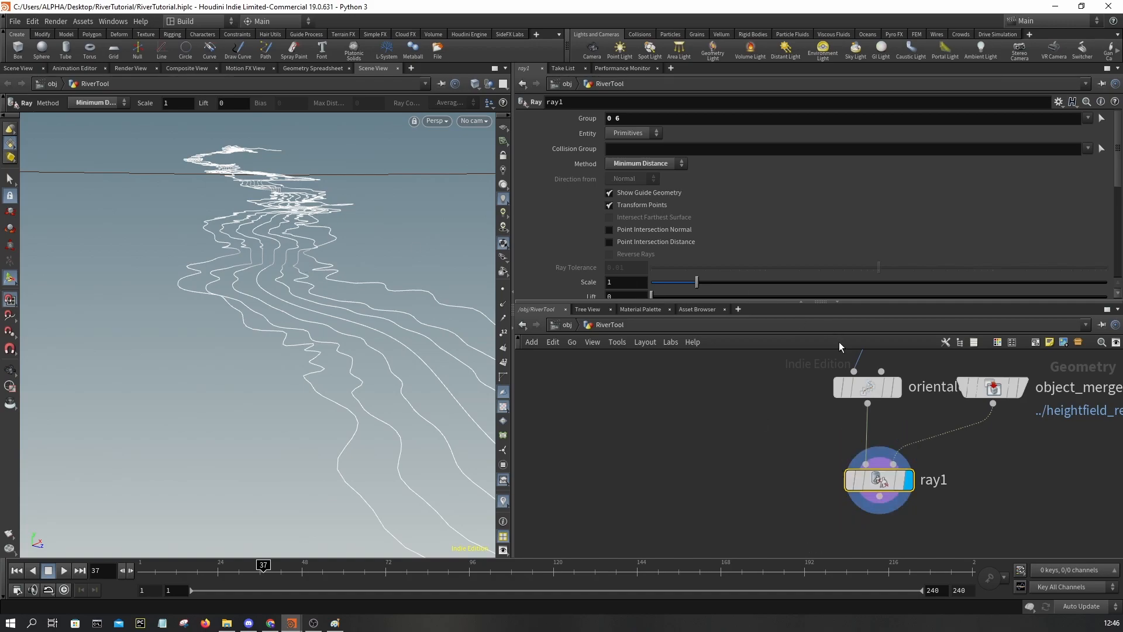
{"action": "left_click", "coordinate": [1033, 421]}
{"action": "key", "text": "Return"}
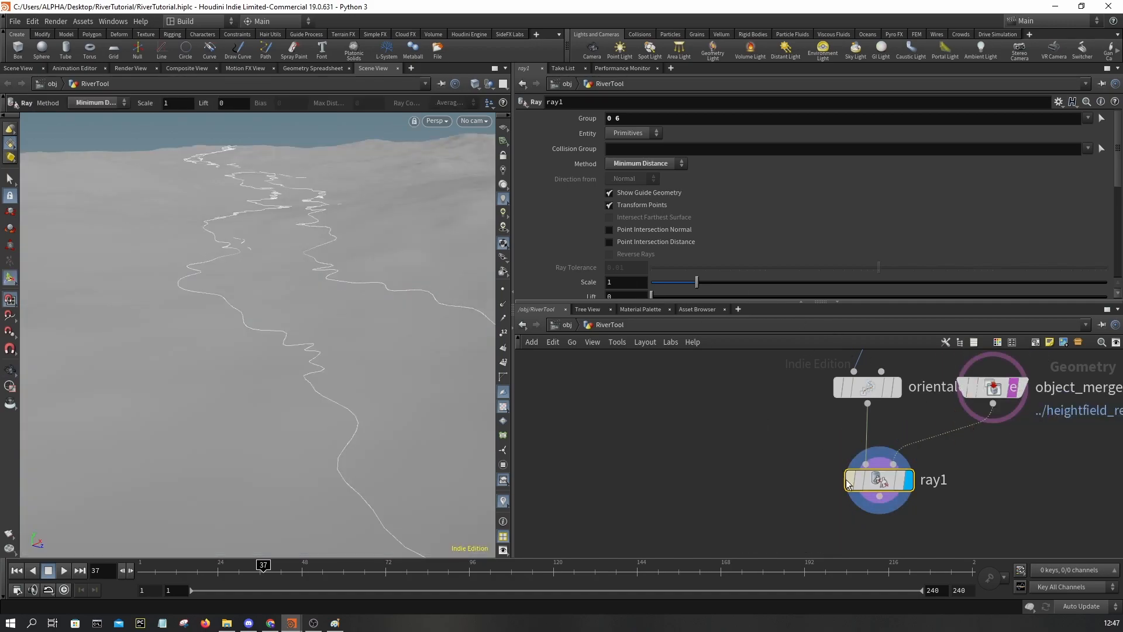
{"action": "left_click", "coordinate": [847, 448]}
{"action": "left_click", "coordinate": [847, 448]}
{"action": "left_click", "coordinate": [846, 448]}
{"action": "left_click", "coordinate": [846, 449]}
Step: Examine the projected outer curves against the terrain in wireframe and shaded views, focusing on the sharp river bend
{"action": "mouse_move", "coordinate": [362, 328]}
{"action": "left_mouse_down", "text": "alt"}
{"action": "mouse_move", "coordinate": [277, 253]}
{"action": "mouse_move", "coordinate": [253, 296]}
{"action": "mouse_move", "coordinate": [283, 208]}
{"action": "mouse_move", "coordinate": [351, 226]}
{"action": "mouse_move", "coordinate": [339, 406]}
{"action": "mouse_move", "coordinate": [351, 384]}
{"action": "mouse_move", "coordinate": [275, 331]}
{"action": "mouse_move", "coordinate": [213, 333]}
{"action": "mouse_move", "coordinate": [314, 344]}
{"action": "mouse_move", "coordinate": [343, 328]}
{"action": "mouse_move", "coordinate": [323, 331]}
{"action": "mouse_move", "coordinate": [326, 251]}
{"action": "mouse_move", "coordinate": [237, 299]}
{"action": "mouse_move", "coordinate": [223, 349]}
{"action": "mouse_move", "coordinate": [173, 369]}
{"action": "mouse_move", "coordinate": [233, 336]}
{"action": "mouse_move", "coordinate": [185, 313]}
{"action": "mouse_move", "coordinate": [238, 270]}
{"action": "mouse_move", "coordinate": [275, 263]}
{"action": "mouse_move", "coordinate": [261, 271]}
{"action": "mouse_move", "coordinate": [264, 337]}
{"action": "mouse_move", "coordinate": [376, 266]}
{"action": "mouse_move", "coordinate": [311, 376]}
{"action": "mouse_move", "coordinate": [409, 353]}
{"action": "mouse_move", "coordinate": [376, 354]}
{"action": "mouse_move", "coordinate": [330, 388]}
{"action": "mouse_move", "coordinate": [377, 394]}
{"action": "mouse_move", "coordinate": [188, 296]}
{"action": "mouse_move", "coordinate": [253, 366]}
{"action": "mouse_move", "coordinate": [281, 337]}
{"action": "mouse_move", "coordinate": [283, 293]}
{"action": "mouse_move", "coordinate": [261, 306]}
{"action": "mouse_move", "coordinate": [330, 402]}
{"action": "mouse_move", "coordinate": [335, 458]}
{"action": "mouse_move", "coordinate": [306, 231]}
{"action": "mouse_move", "coordinate": [334, 300]}
{"action": "mouse_move", "coordinate": [336, 371]}
{"action": "mouse_move", "coordinate": [325, 387]}
{"action": "mouse_move", "coordinate": [318, 296]}
{"action": "mouse_move", "coordinate": [353, 170]}
{"action": "mouse_move", "coordinate": [331, 240]}
{"action": "mouse_move", "coordinate": [393, 338]}
{"action": "mouse_move", "coordinate": [388, 364]}
{"action": "mouse_move", "coordinate": [364, 304]}
{"action": "mouse_move", "coordinate": [344, 323]}
{"action": "mouse_move", "coordinate": [354, 258]}
{"action": "mouse_move", "coordinate": [374, 275]}
{"action": "left_mouse_up", "text": "alt"}
{"action": "key", "text": "w"}
{"action": "key", "text": "w"}
{"action": "key", "text": "w"}
{"action": "key", "text": "w"}
{"action": "key", "text": "w"}
{"action": "key", "text": "w"}
{"action": "scroll", "coordinate": [820, 409], "scroll_direction": "down", "scroll_amount": 3}
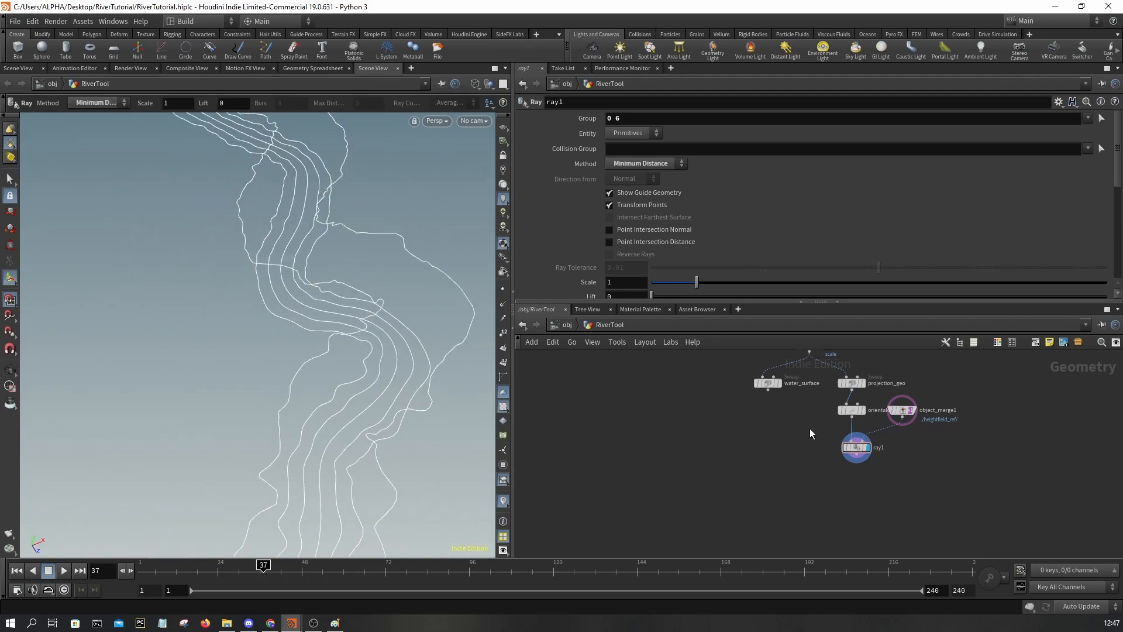
{"action": "scroll", "coordinate": [866, 413], "scroll_direction": "up", "scroll_amount": 5}
{"action": "left_click_drag", "start_coordinate": [355, 367], "coordinate": [378, 416]}
{"action": "middle_click_drag", "start_coordinate": [378, 416], "coordinate": [371, 286]}
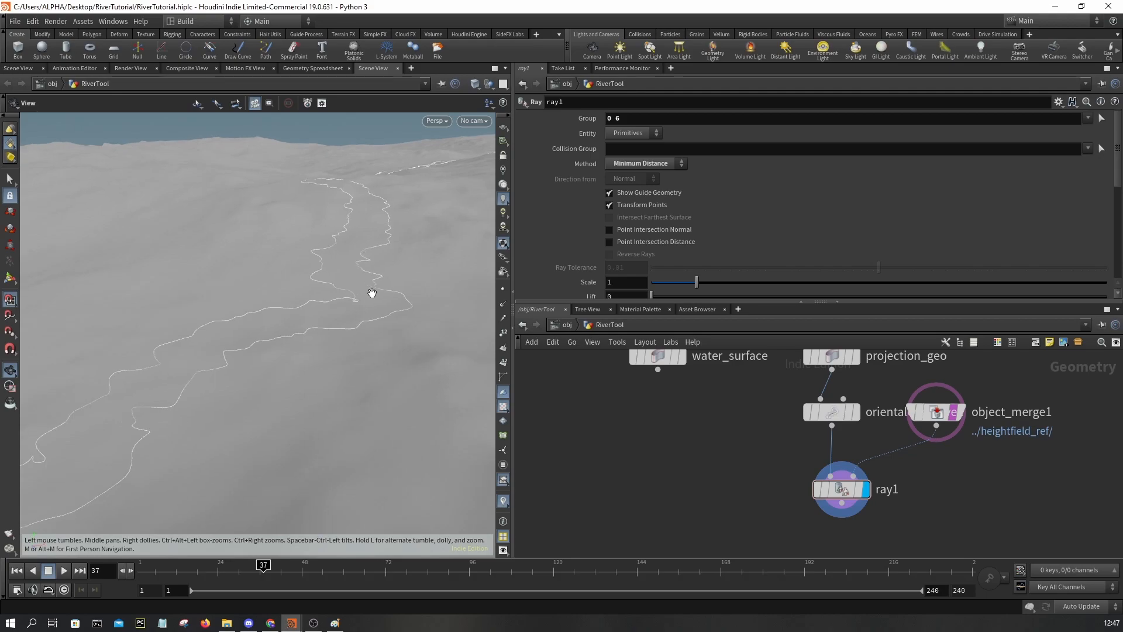
{"action": "scroll", "coordinate": [346, 294], "scroll_direction": "up", "scroll_amount": 4}
{"action": "mouse_move", "coordinate": [351, 309]}
{"action": "left_mouse_down"}
{"action": "mouse_move", "coordinate": [361, 381]}
{"action": "mouse_move", "coordinate": [426, 344]}
{"action": "left_mouse_up"}
{"action": "key", "text": "w"}
{"action": "key", "text": "w"}
{"action": "key", "text": "w"}
{"action": "key", "text": "w"}
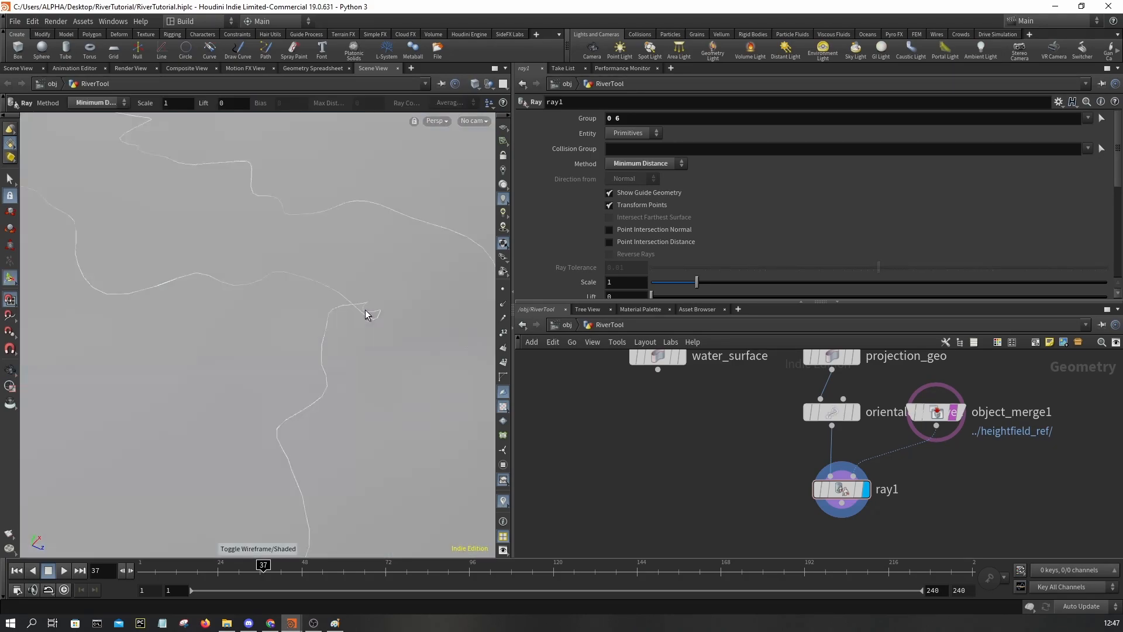
Step: Add a Smooth node in the empty area beside the Ray node
{"action": "key", "text": "Tab"}
{"action": "type", "text": "smooth"}
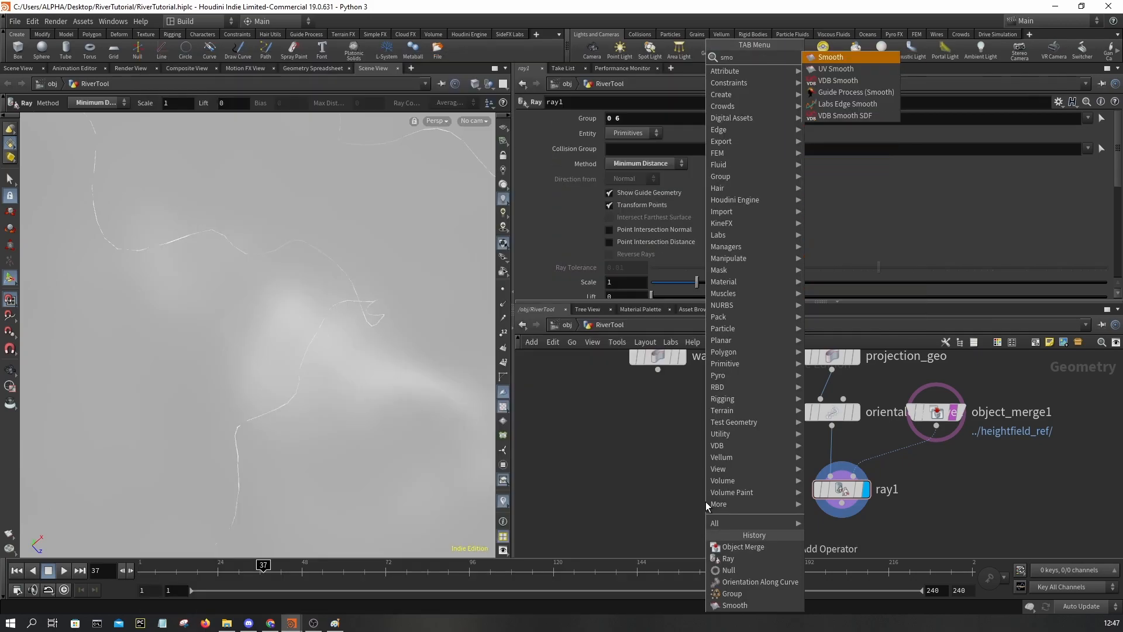
{"action": "key", "text": "Return"}
{"action": "left_click", "coordinate": [705, 501]}
Step: Display smooth4 and a node further down the projection branch to examine the curves around the sharp bend
{"action": "scroll", "coordinate": [817, 487], "scroll_direction": "down", "scroll_amount": 3}
{"action": "scroll", "coordinate": [799, 386], "scroll_direction": "up", "scroll_amount": 3}
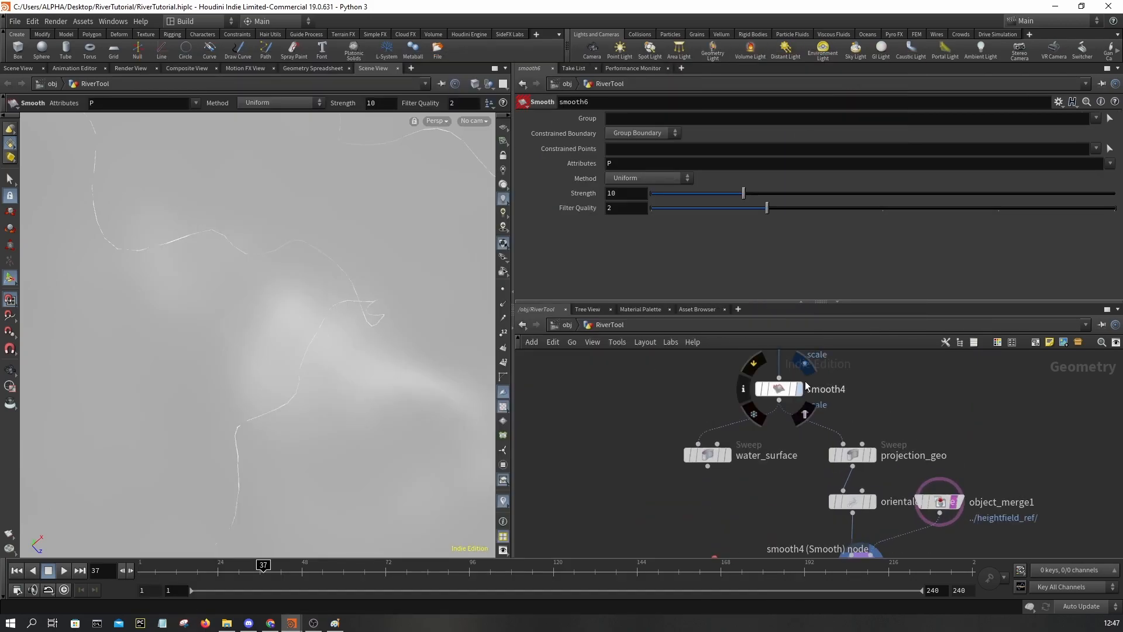
{"action": "left_click", "coordinate": [799, 389]}
{"action": "scroll", "coordinate": [760, 431], "scroll_direction": "down", "scroll_amount": 3}
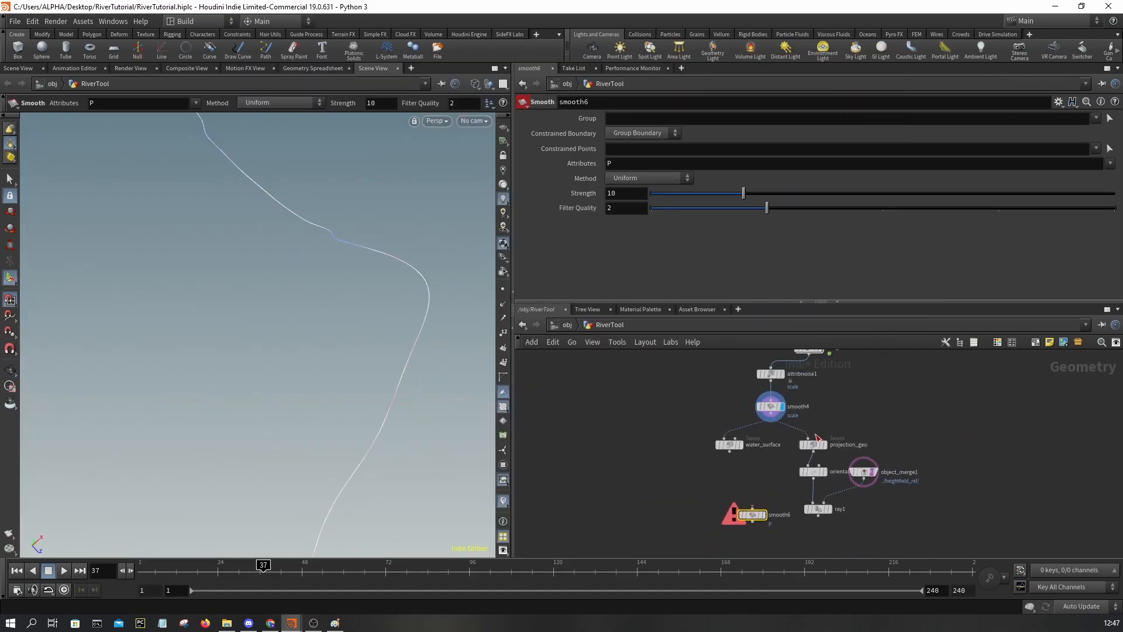
{"action": "scroll", "coordinate": [816, 439], "scroll_direction": "up", "scroll_amount": 2}
{"action": "left_click", "coordinate": [827, 447]}
{"action": "left_click_drag", "start_coordinate": [358, 321], "coordinate": [263, 284], "text": "alt"}
Step: Connect the orientation-along-curve node's output to the new Smooth node and display it
{"action": "middle_click_drag", "start_coordinate": [778, 489], "coordinate": [764, 442]}
{"action": "scroll", "coordinate": [728, 462], "scroll_direction": "up", "scroll_amount": 2}
{"action": "left_click_drag", "start_coordinate": [808, 445], "coordinate": [703, 496]}
{"action": "left_click", "coordinate": [725, 508]}
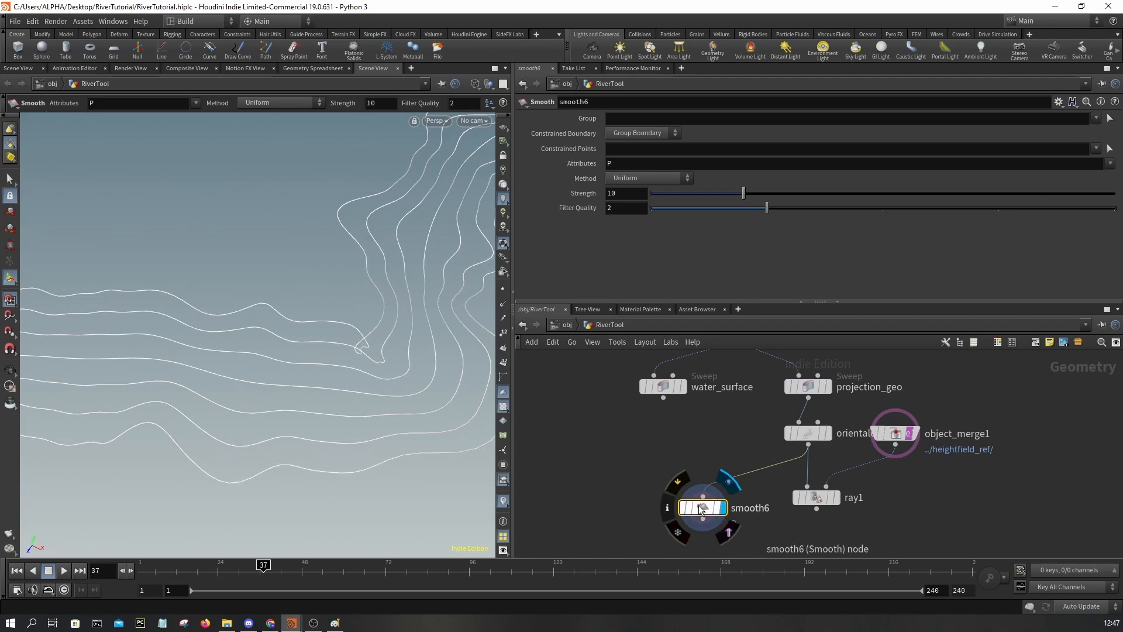
Step: Configure the new Smooth node with Group 0 6, Strength 4.1 and Filter Quality 1
{"action": "left_click_drag", "start_coordinate": [767, 208], "coordinate": [686, 213]}
{"action": "left_click_drag", "start_coordinate": [736, 195], "coordinate": [866, 209]}
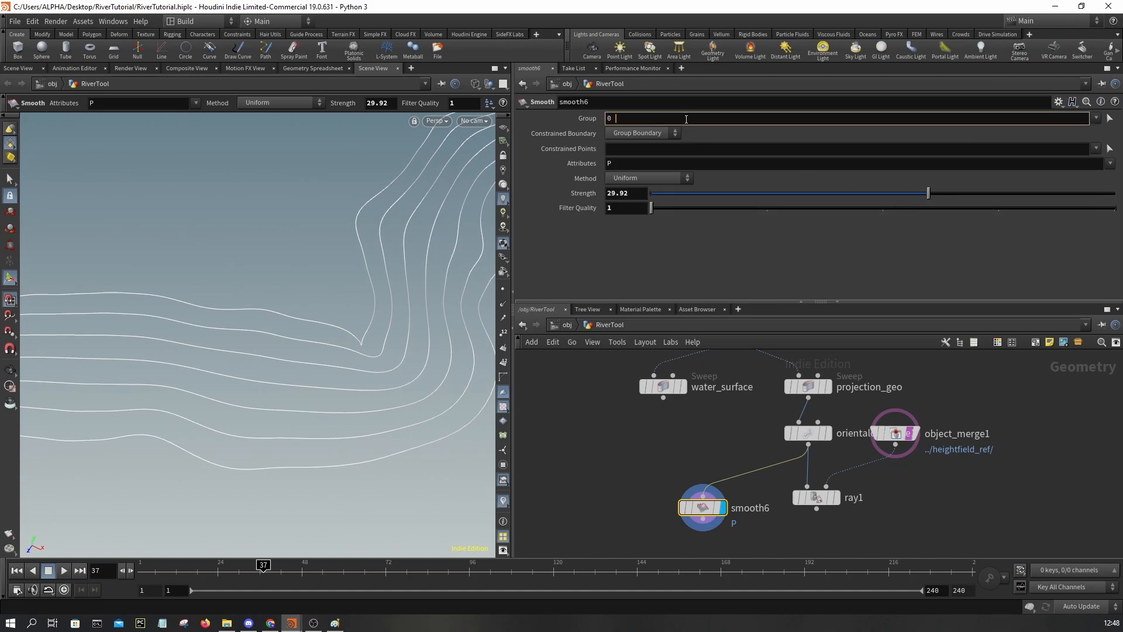
{"action": "key", "text": "Return"}
{"action": "left_click_drag", "start_coordinate": [716, 205], "coordinate": [857, 241]}
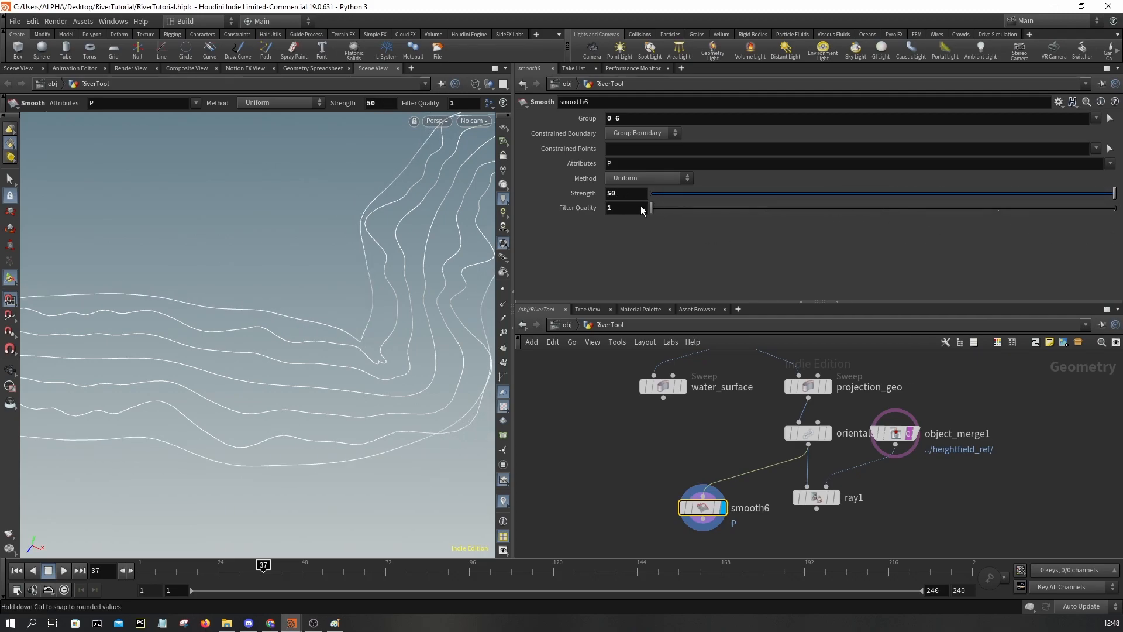
{"action": "mouse_move", "coordinate": [673, 194]}
{"action": "left_mouse_down"}
{"action": "mouse_move", "coordinate": [660, 195]}
{"action": "mouse_move", "coordinate": [775, 203]}
{"action": "mouse_move", "coordinate": [629, 197]}
{"action": "mouse_move", "coordinate": [818, 203]}
{"action": "mouse_move", "coordinate": [732, 200]}
{"action": "mouse_move", "coordinate": [588, 258]}
{"action": "mouse_move", "coordinate": [687, 194]}
{"action": "mouse_move", "coordinate": [631, 197]}
{"action": "mouse_move", "coordinate": [683, 199]}
{"action": "mouse_move", "coordinate": [617, 206]}
{"action": "mouse_move", "coordinate": [682, 209]}
{"action": "left_mouse_up"}
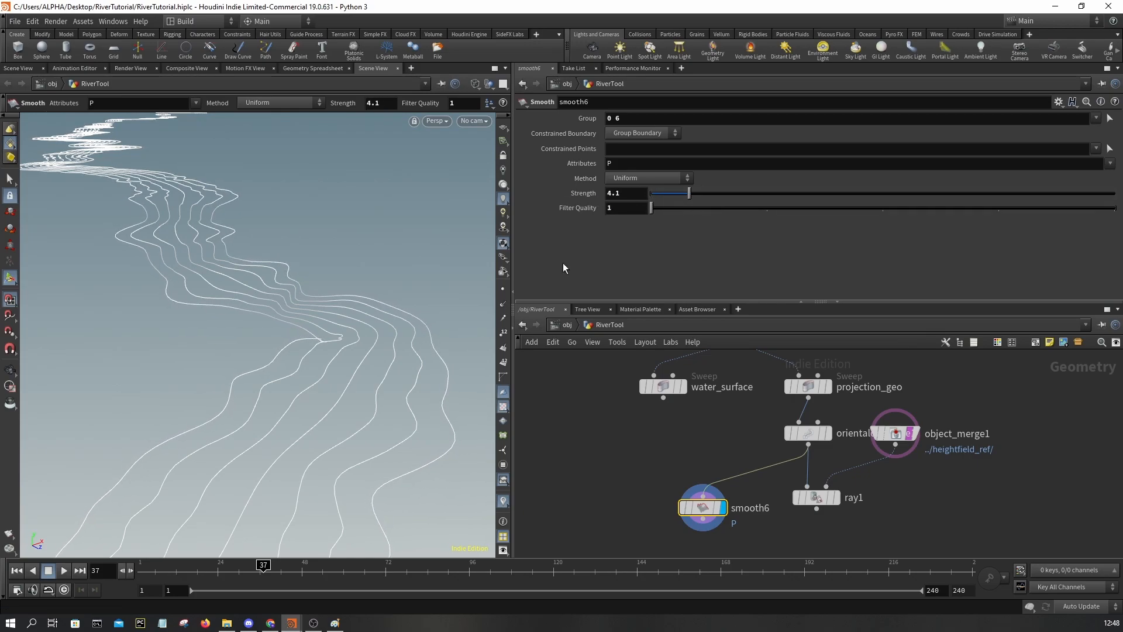
Step: Duplicate the Smooth node, insert the copy above the original in the same branch, and display it
{"action": "scroll", "coordinate": [293, 384], "scroll_direction": "up", "scroll_amount": 5}
{"action": "left_click_drag", "start_coordinate": [704, 508], "coordinate": [681, 498]}
{"action": "scroll", "coordinate": [271, 318], "scroll_direction": "down", "scroll_amount": 5}
{"action": "scroll", "coordinate": [278, 308], "scroll_direction": "up", "scroll_amount": 5}
{"action": "key", "text": "ctrl+c"}
{"action": "key", "text": "ctrl+v"}
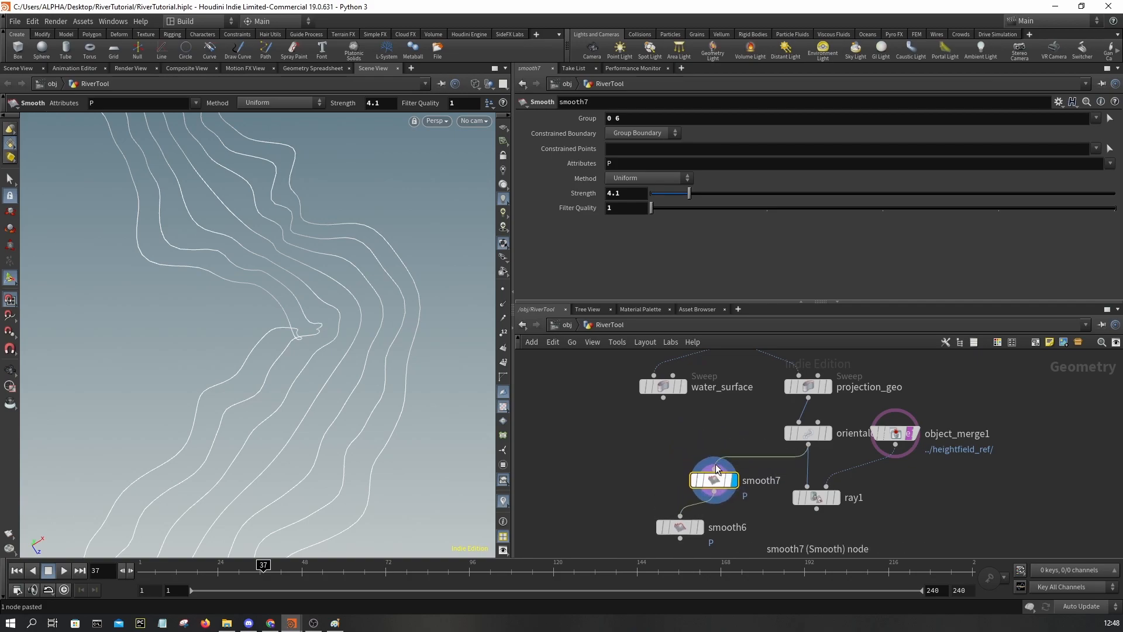
{"action": "left_click", "coordinate": [687, 468]}
Step: Clear the copied Smooth node's Group and set its Strength to 1.64 and Filter Quality to 4
{"action": "key", "text": "ctrl+a"}
{"action": "key", "text": "BackSpace"}
{"action": "key", "text": "Return"}
{"action": "left_click_drag", "start_coordinate": [687, 208], "coordinate": [882, 210]}
{"action": "left_click_drag", "start_coordinate": [691, 193], "coordinate": [708, 195]}
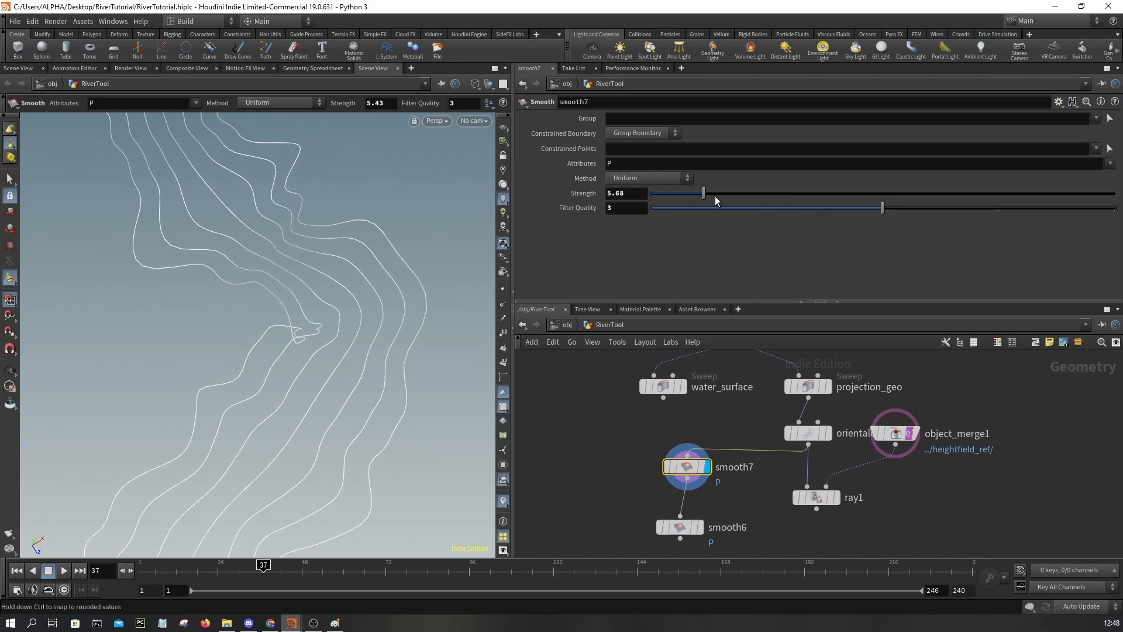
{"action": "left_click_drag", "start_coordinate": [1118, 219], "coordinate": [665, 223]}
{"action": "left_click_drag", "start_coordinate": [275, 281], "coordinate": [351, 231], "text": "alt"}
{"action": "left_click_drag", "start_coordinate": [664, 193], "coordinate": [1108, 206]}
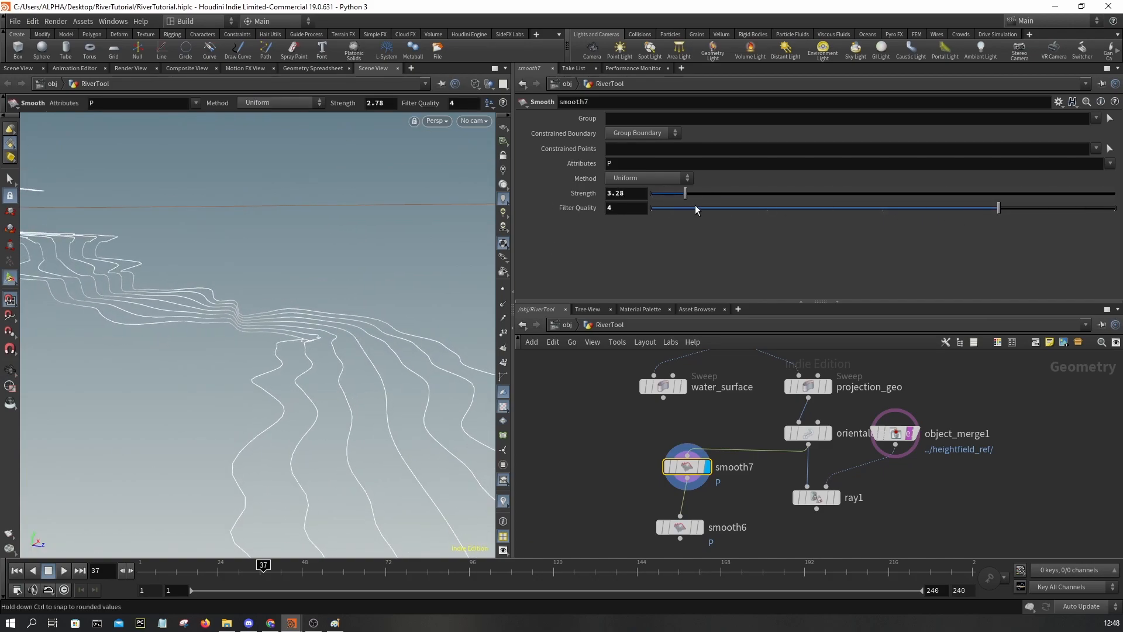
{"action": "left_click_drag", "start_coordinate": [658, 209], "coordinate": [666, 207]}
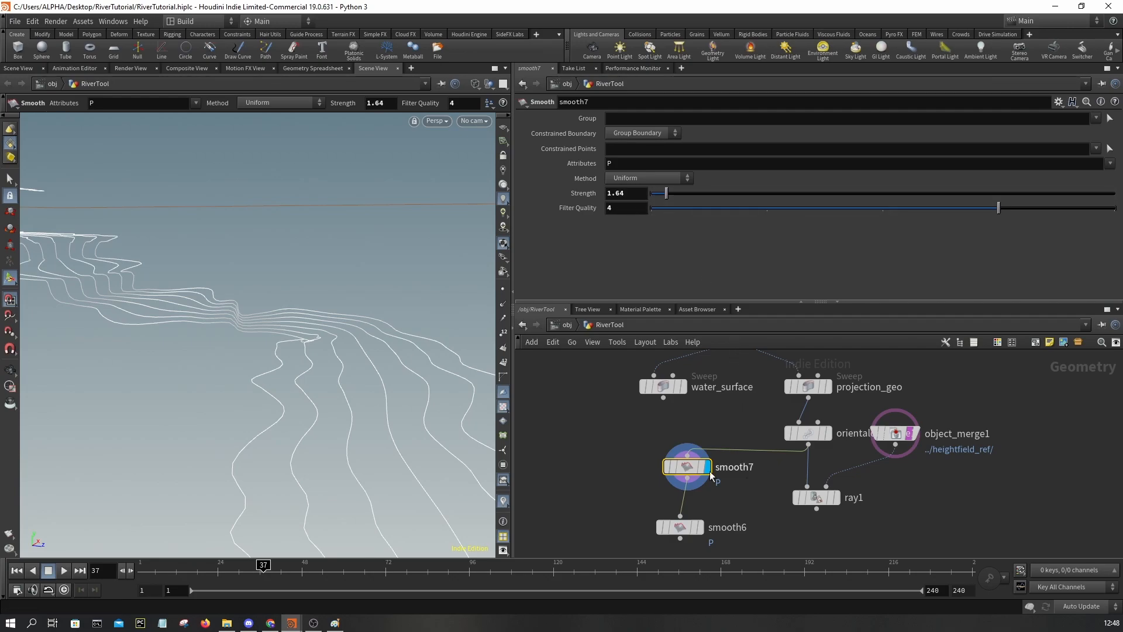
Step: Rewire the Ray node's first input to the lower Smooth node's output and display the Ray node
{"action": "scroll", "coordinate": [666, 445], "scroll_direction": "up", "scroll_amount": 2}
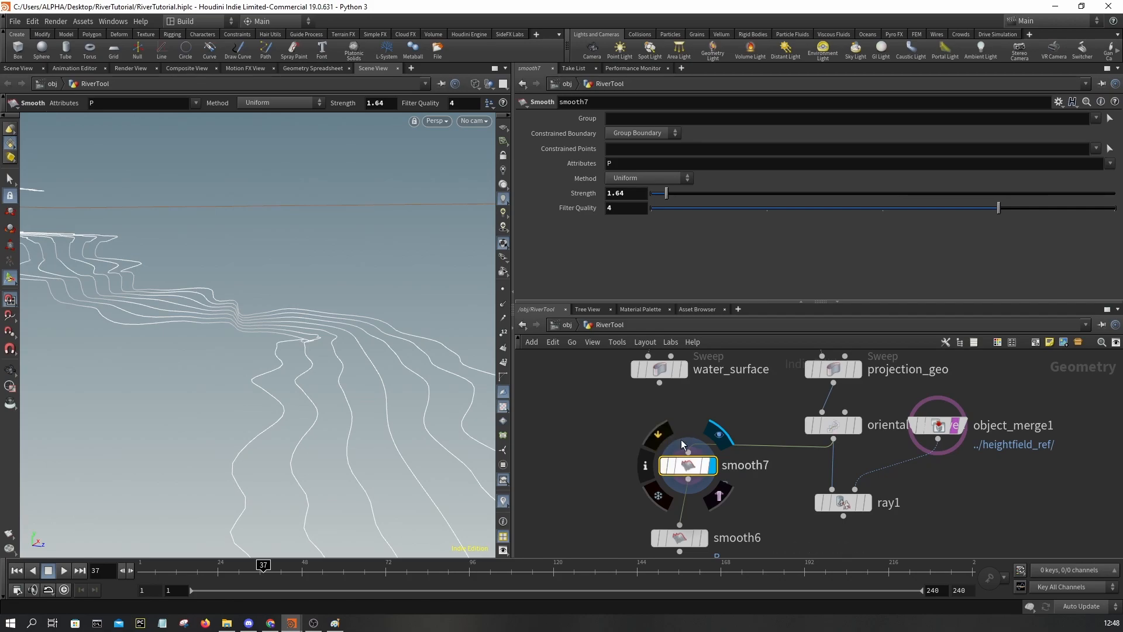
{"action": "middle_click_drag", "start_coordinate": [701, 531], "coordinate": [699, 489]}
{"action": "left_click", "coordinate": [677, 497]}
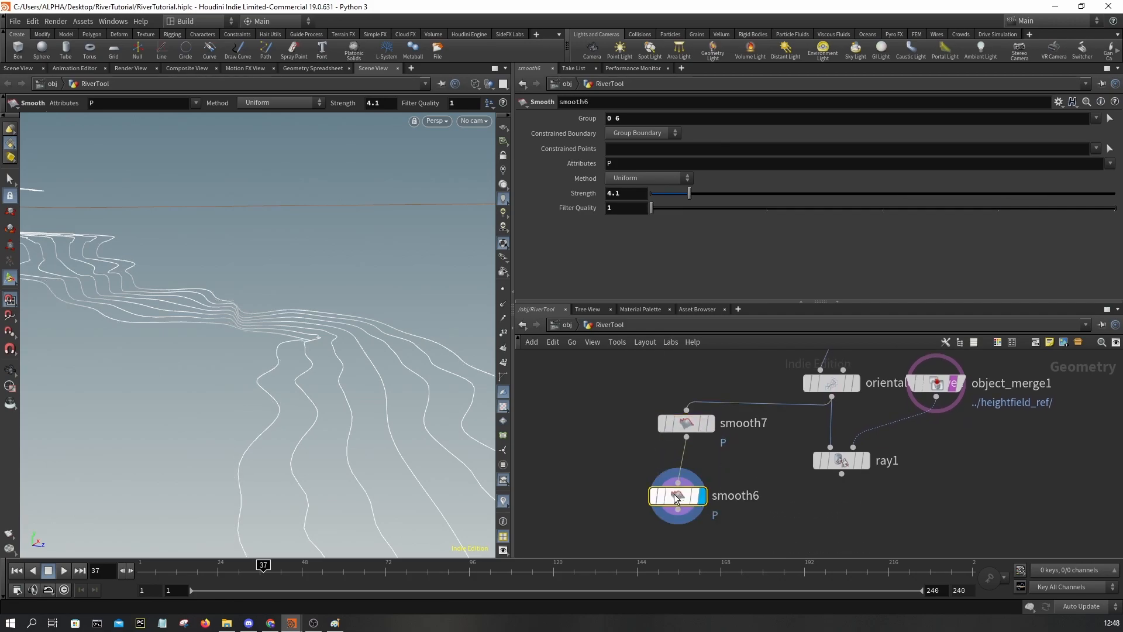
{"action": "left_click_drag", "start_coordinate": [279, 316], "coordinate": [234, 410], "text": "alt"}
{"action": "left_click_drag", "start_coordinate": [820, 503], "coordinate": [744, 511]}
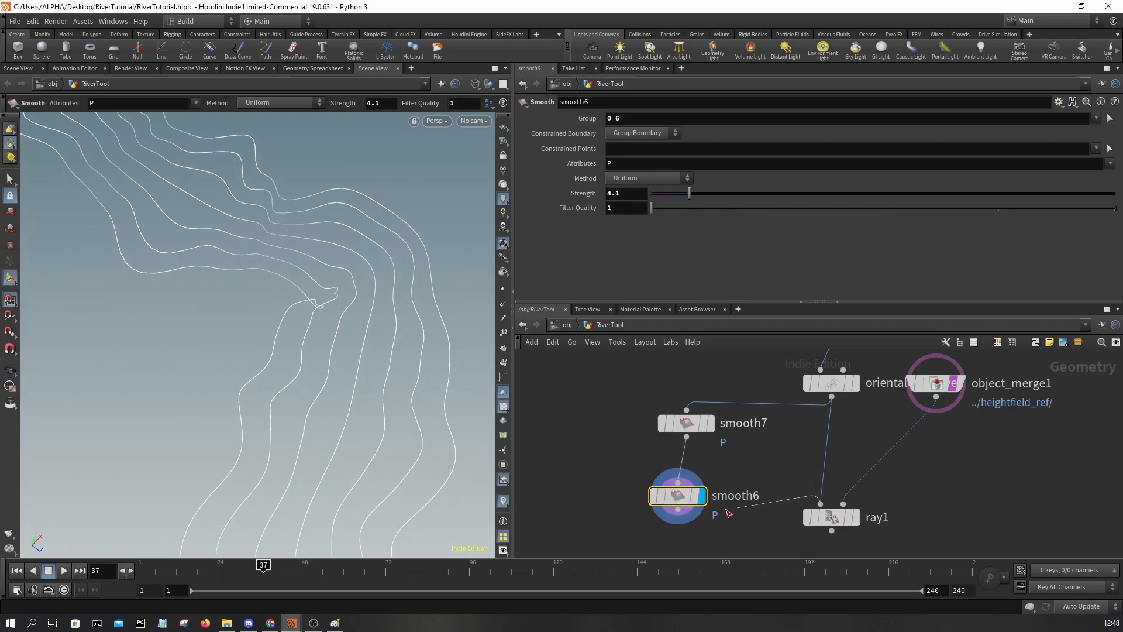
{"action": "left_click", "coordinate": [858, 522]}
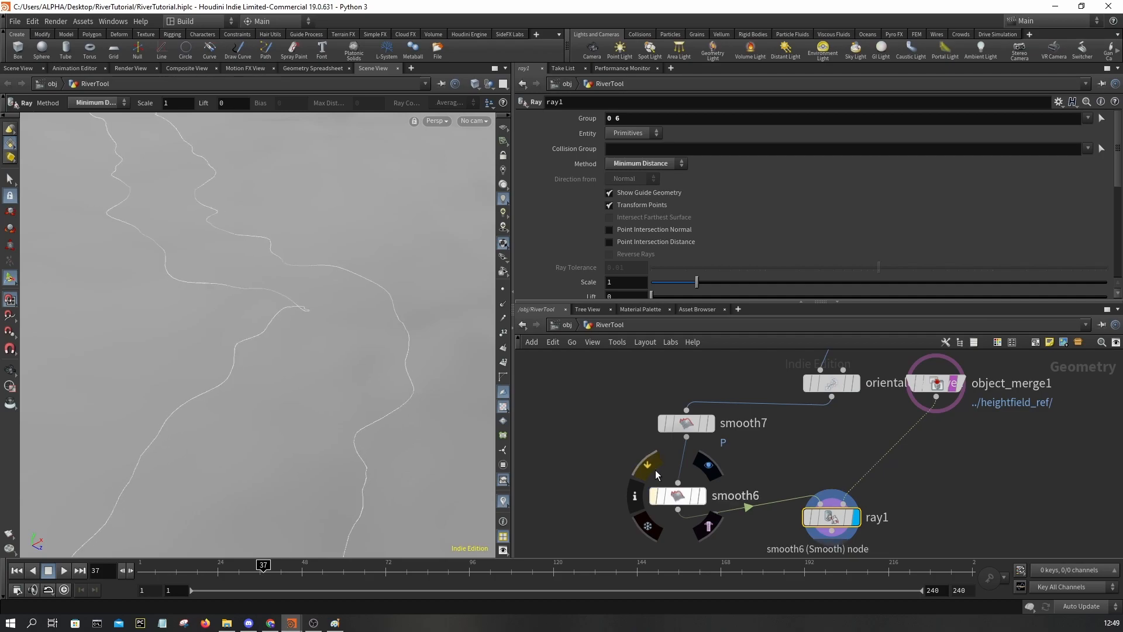
Step: Set the lower Smooth node's Strength to 1.58 and check the projected curves on the terrain
{"action": "left_click", "coordinate": [679, 496]}
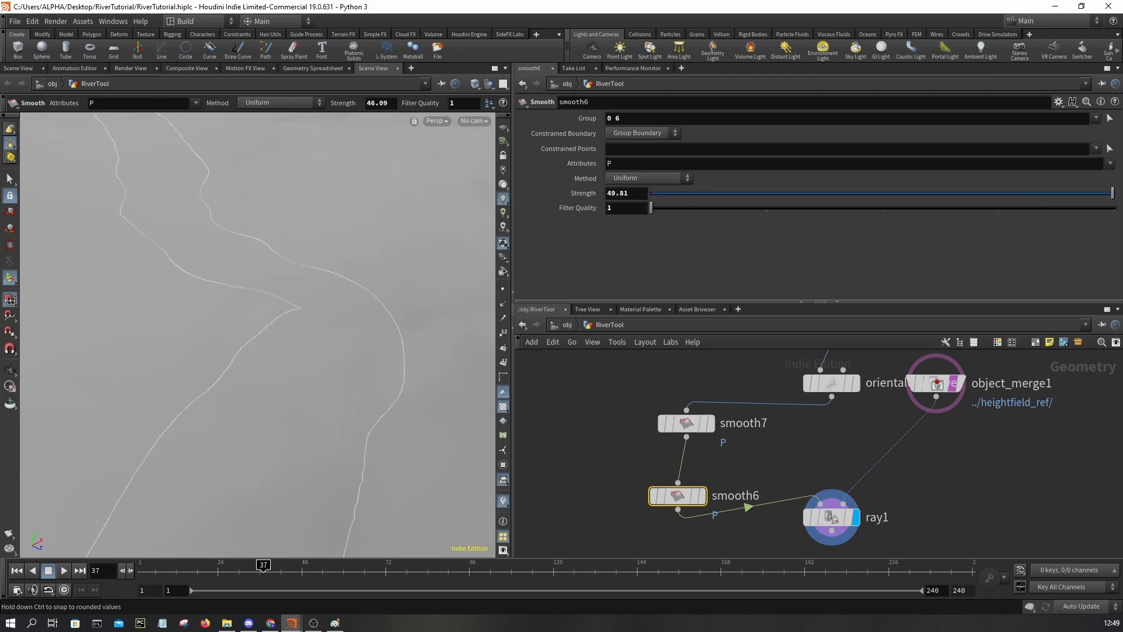
{"action": "left_click_drag", "start_coordinate": [1115, 193], "coordinate": [636, 221]}
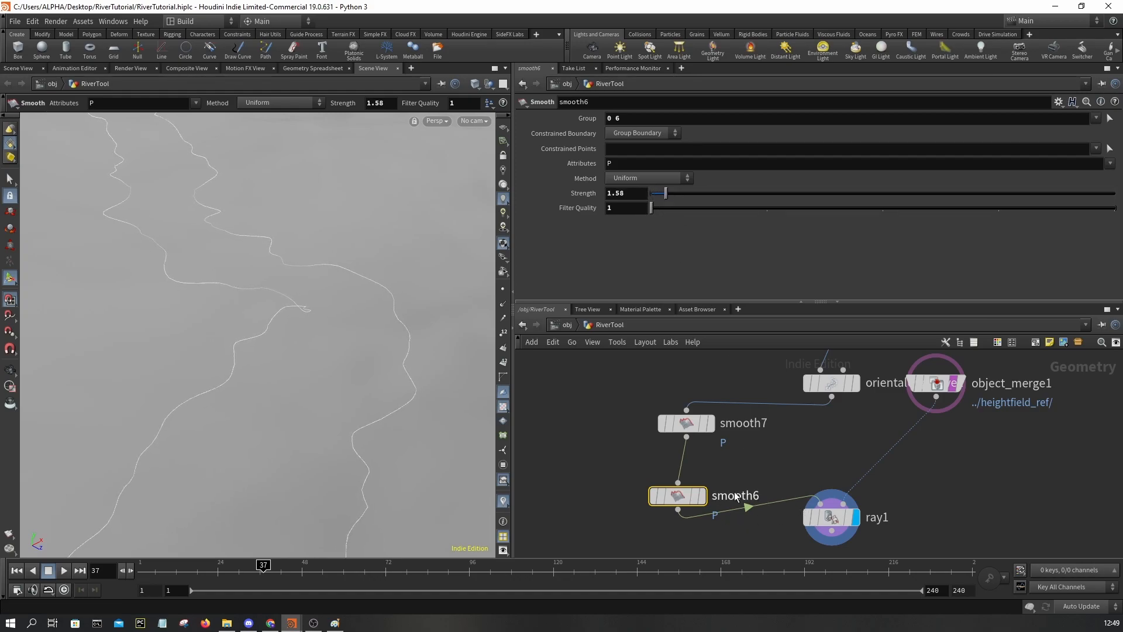
{"action": "key", "text": "Escape"}
{"action": "left_click_drag", "start_coordinate": [304, 243], "coordinate": [256, 285]}
{"action": "key", "text": "Return"}
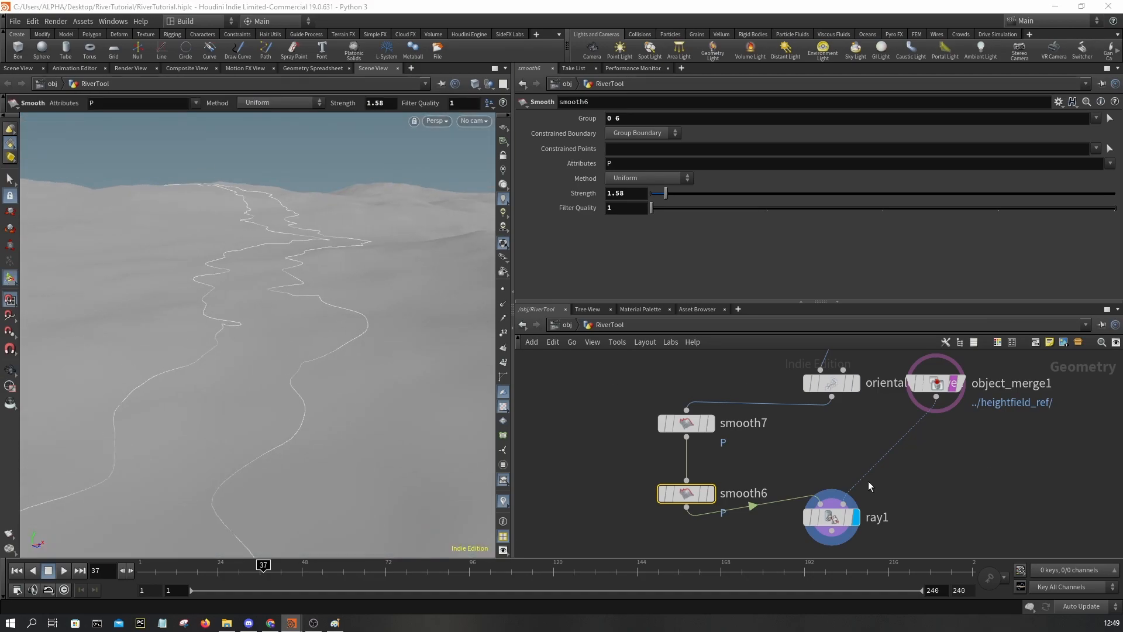
Step: Inspect the Ray node's curves in wireframe from above and at low angles, comparing the outer curves with the inner ones
{"action": "scroll", "coordinate": [950, 448], "scroll_direction": "up", "scroll_amount": 6}
{"action": "mouse_move", "coordinate": [837, 479]}
{"action": "middle_click_drag", "start_coordinate": [899, 468], "coordinate": [914, 427]}
{"action": "left_click_drag", "start_coordinate": [799, 422], "coordinate": [808, 427]}
{"action": "key", "text": "w"}
{"action": "left_click_drag", "start_coordinate": [328, 341], "coordinate": [334, 381], "text": "alt"}
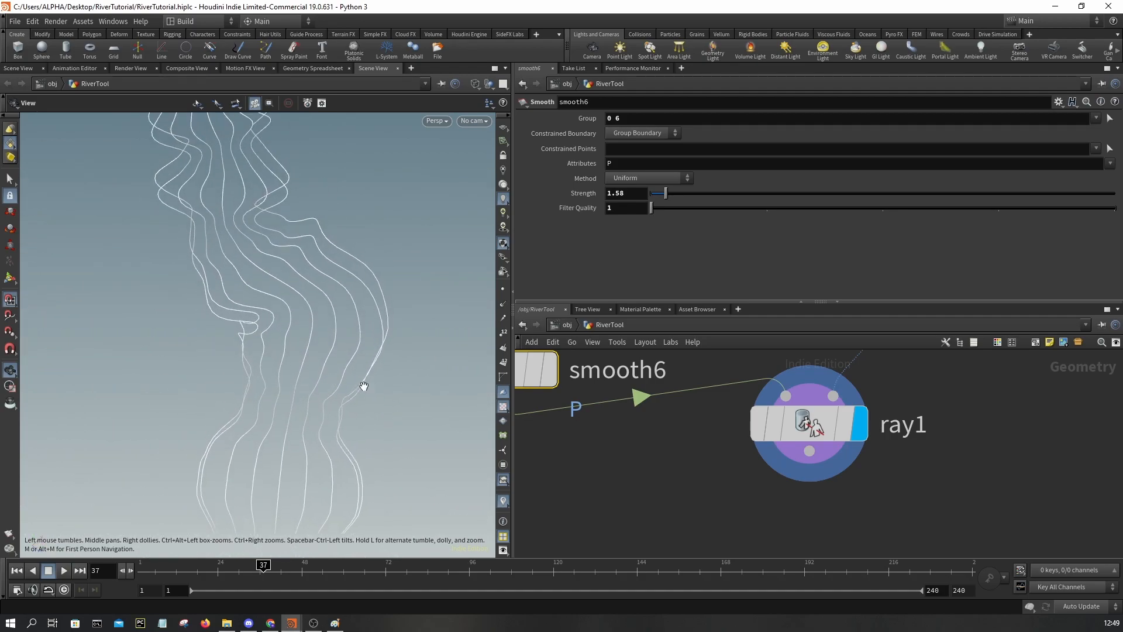
{"action": "scroll", "coordinate": [805, 503], "scroll_direction": "down", "scroll_amount": 3}
{"action": "scroll", "coordinate": [758, 494], "scroll_direction": "down", "scroll_amount": 6}
{"action": "scroll", "coordinate": [755, 491], "scroll_direction": "up", "scroll_amount": 1}
{"action": "scroll", "coordinate": [863, 418], "scroll_direction": "up", "scroll_amount": 1}
{"action": "left_click", "coordinate": [819, 500]}
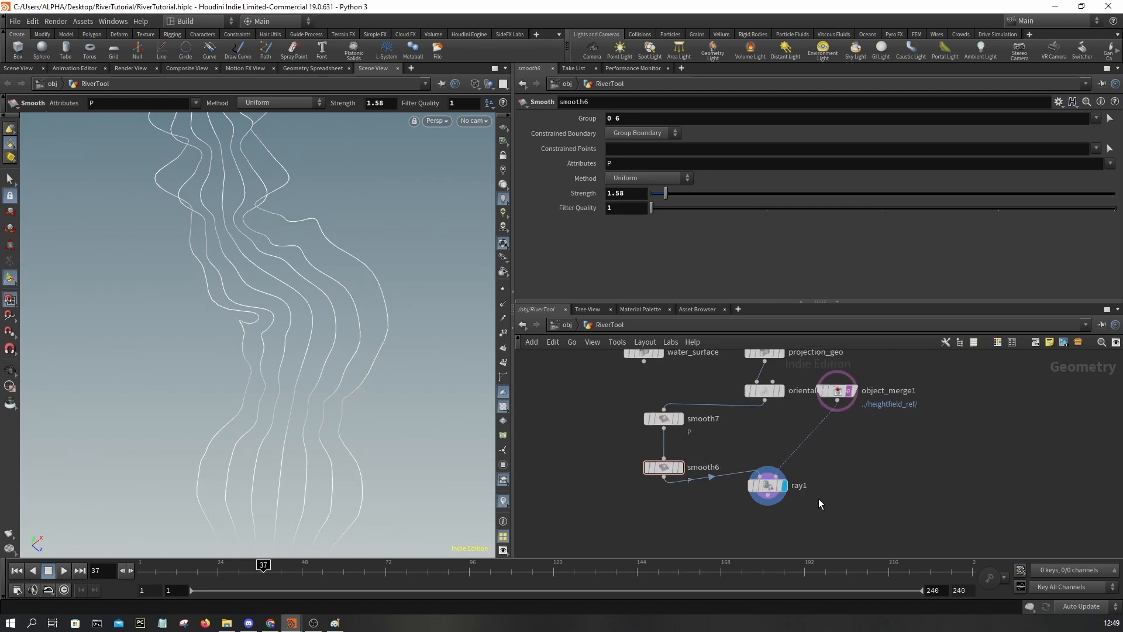
{"action": "key", "text": "space"}
{"action": "left_click_drag", "start_coordinate": [407, 405], "coordinate": [243, 228]}
{"action": "left_click_drag", "start_coordinate": [242, 310], "coordinate": [216, 303]}
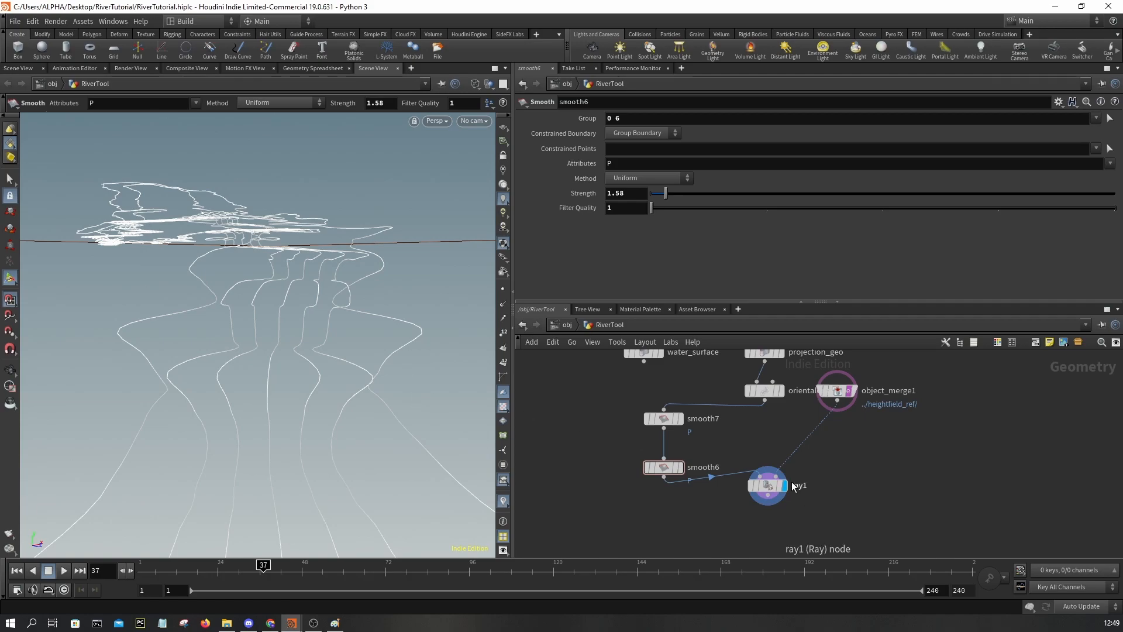
{"action": "key", "text": "space"}
{"action": "mouse_move", "coordinate": [321, 384]}
{"action": "left_mouse_down"}
{"action": "mouse_move", "coordinate": [293, 353]}
{"action": "mouse_move", "coordinate": [194, 369]}
{"action": "mouse_move", "coordinate": [296, 331]}
{"action": "left_mouse_up"}
{"action": "key", "text": "w"}
{"action": "middle_click_drag", "start_coordinate": [814, 506], "coordinate": [849, 470]}
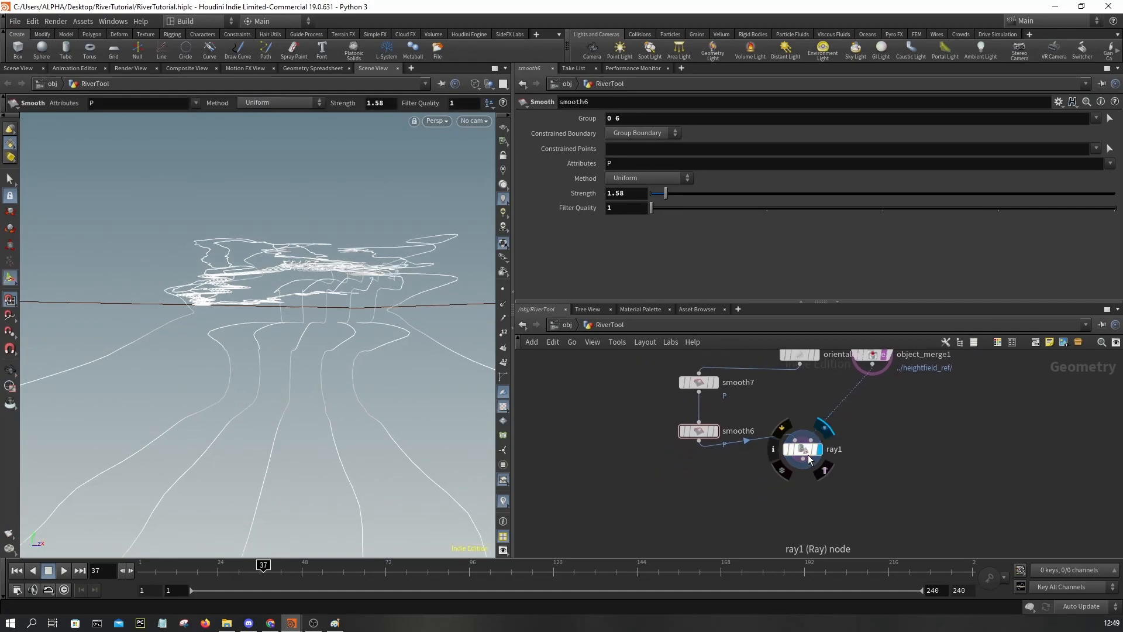
Step: Add a Transform node below the Ray node, display it, and set its Y translation to -1
{"action": "scroll", "coordinate": [804, 487], "scroll_direction": "up", "scroll_amount": 2}
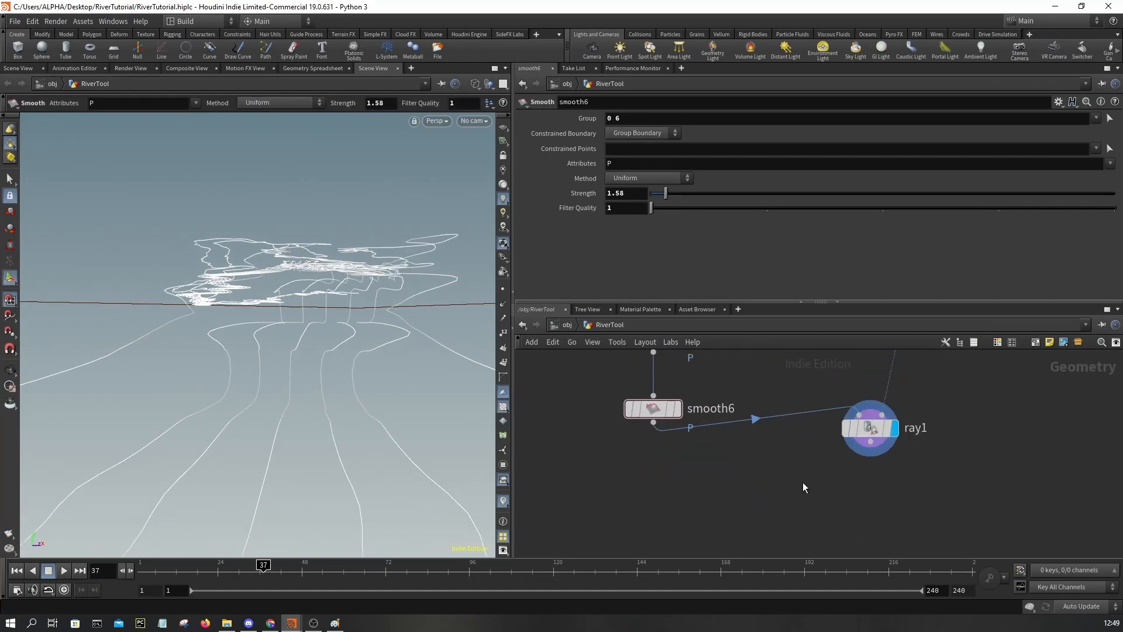
{"action": "key", "text": "Tab"}
{"action": "type", "text": "transf"}
{"action": "key", "text": "Return"}
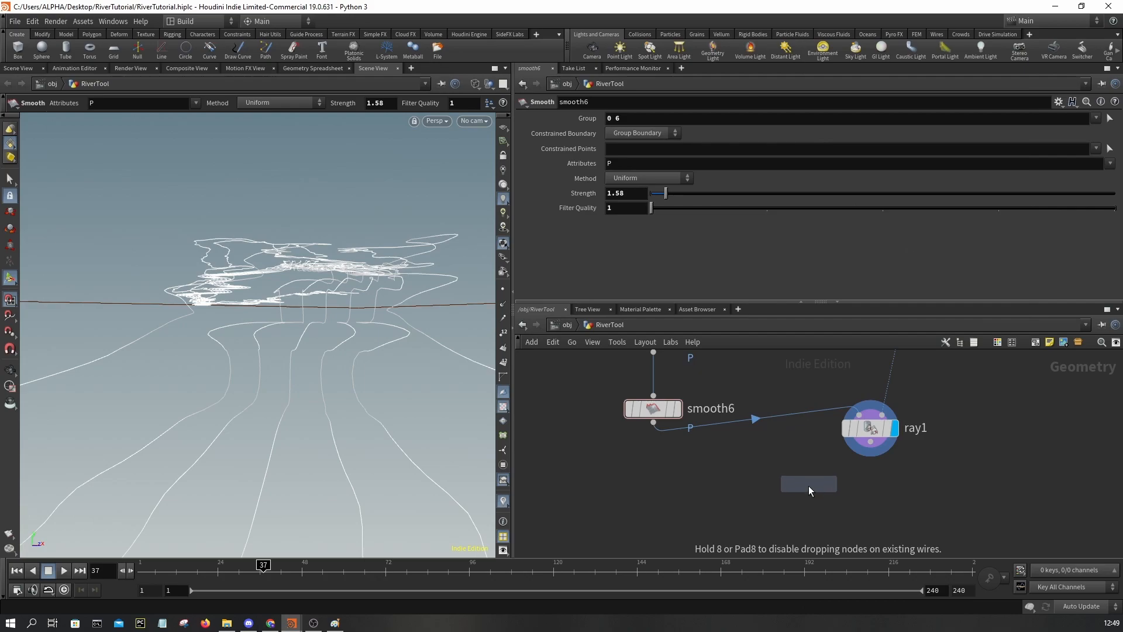
{"action": "left_click", "coordinate": [810, 484]}
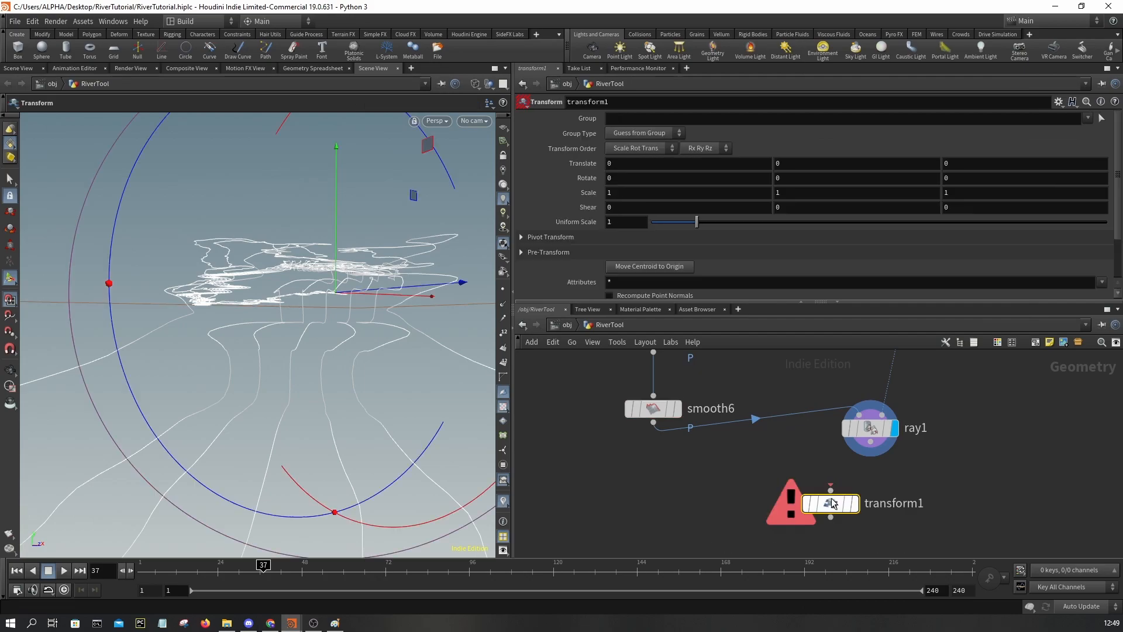
{"action": "left_click", "coordinate": [859, 475]}
{"action": "left_click_drag", "start_coordinate": [835, 504], "coordinate": [866, 508]}
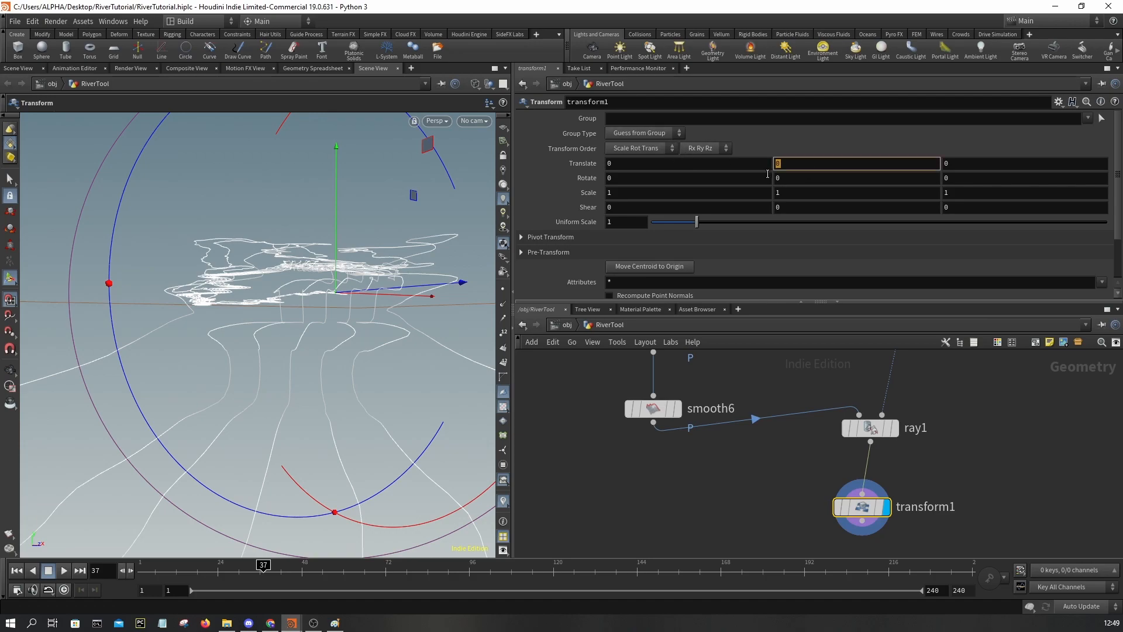
{"action": "type", "text": "-1"}
{"action": "key", "text": "Return"}
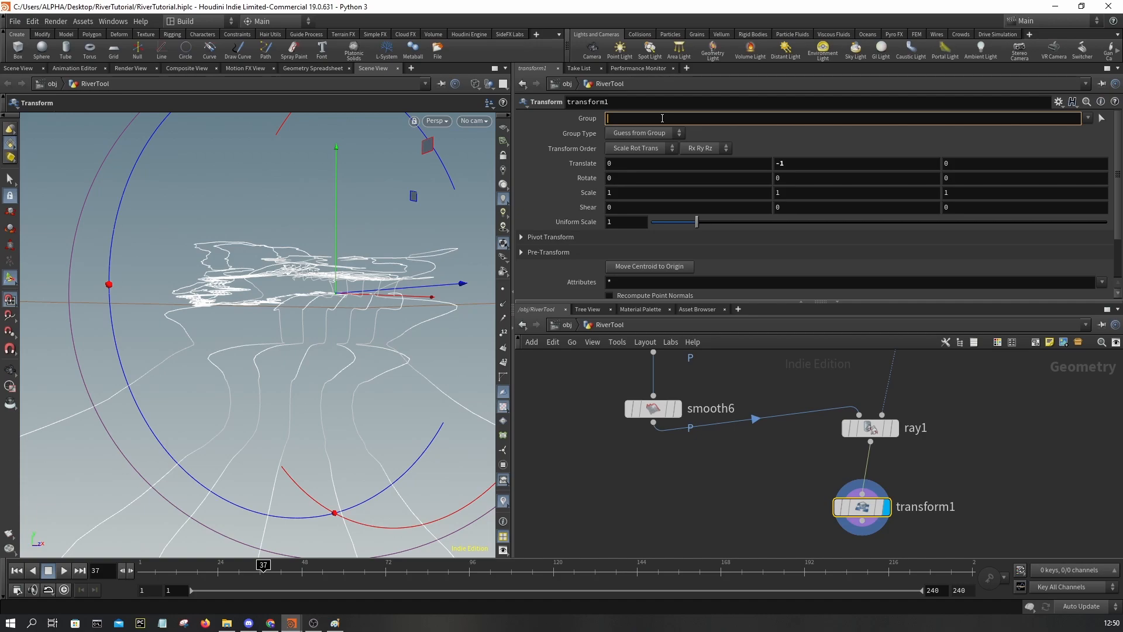
Step: Restrict the Transform node below the Ray node to groups 2 and 4
{"action": "key", "text": "Return"}
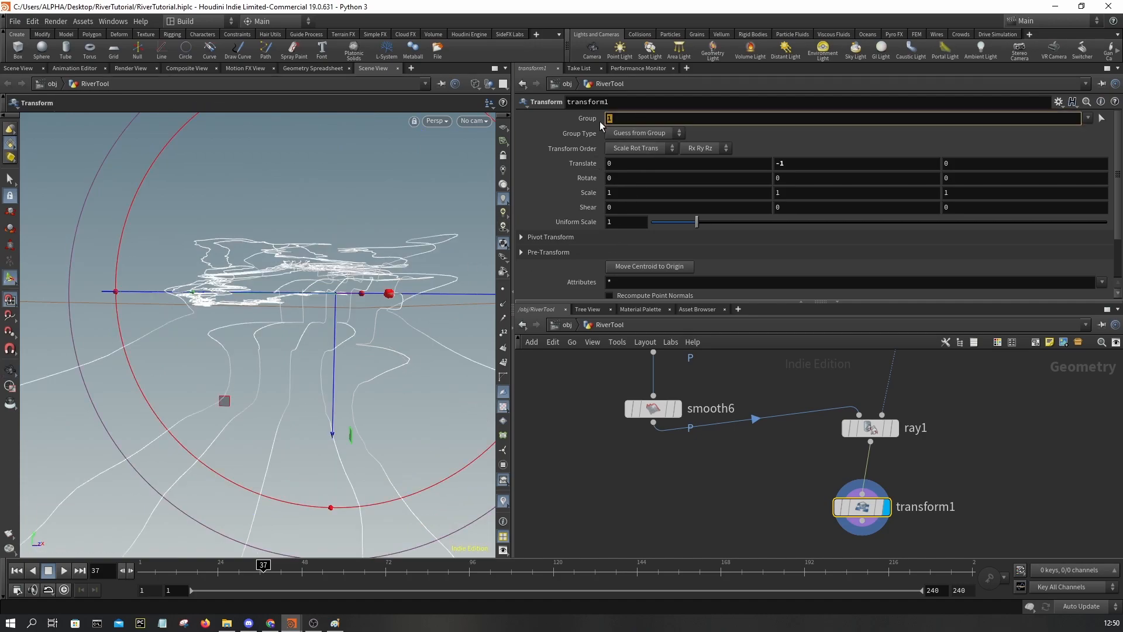
{"action": "key", "text": "Return"}
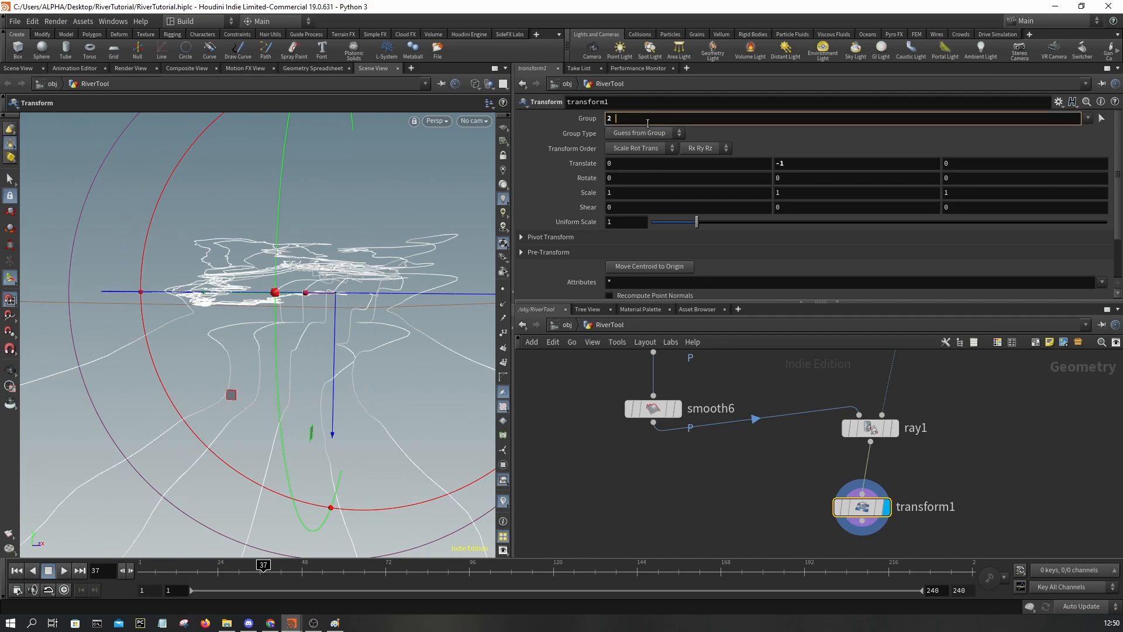
{"action": "key", "text": "Return"}
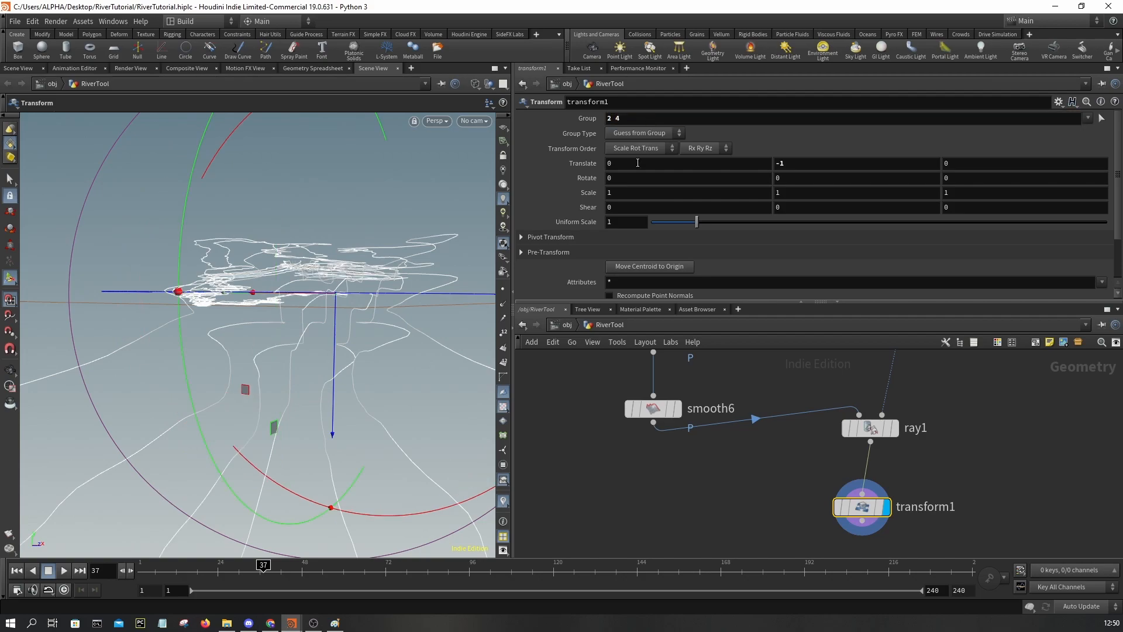
Step: Check the lowered curves against the shaded terrain and set the Transform node's Y translation to -0.5
{"action": "mouse_move", "coordinate": [416, 311]}
{"action": "left_mouse_down", "text": "alt"}
{"action": "mouse_move", "coordinate": [468, 305]}
{"action": "mouse_move", "coordinate": [418, 301]}
{"action": "mouse_move", "coordinate": [456, 293]}
{"action": "mouse_move", "coordinate": [415, 300]}
{"action": "left_mouse_up", "text": "alt"}
{"action": "key", "text": "w"}
{"action": "key", "text": "w"}
{"action": "key", "text": "w"}
{"action": "key", "text": "w"}
{"action": "key", "text": "Return"}
{"action": "type", "text": "-0.5"}
{"action": "key", "text": "Return"}
Step: Toggle the Transform node's bypass on and off to compare the lowered curves with their original height
{"action": "left_click_drag", "start_coordinate": [371, 366], "coordinate": [146, 349], "text": "alt"}
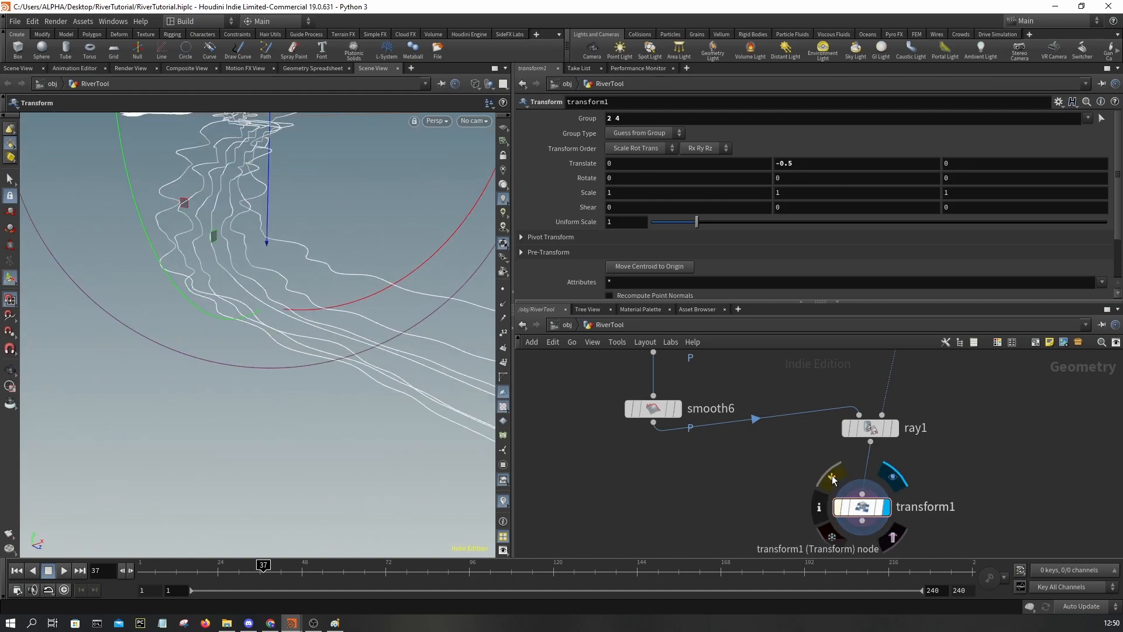
{"action": "left_click", "coordinate": [832, 478]}
{"action": "left_click", "coordinate": [832, 477]}
{"action": "left_click", "coordinate": [832, 477]}
{"action": "left_click", "coordinate": [832, 478]}
{"action": "left_click_drag", "start_coordinate": [374, 281], "coordinate": [270, 269], "text": "alt"}
{"action": "mouse_move", "coordinate": [862, 510]}
{"action": "left_click", "coordinate": [834, 483]}
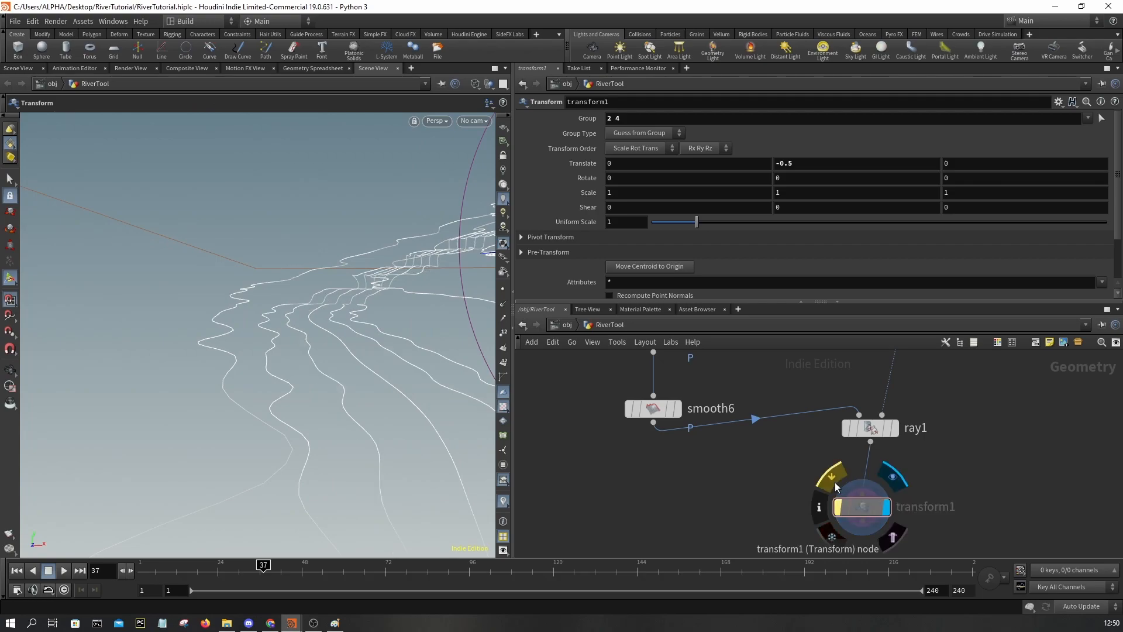
{"action": "left_click", "coordinate": [834, 483]}
Step: Duplicate the Transform node, connect and display the copy below the original, and set its group to 3
{"action": "middle_click_drag", "start_coordinate": [760, 466], "coordinate": [672, 417]}
{"action": "left_click_drag", "start_coordinate": [776, 457], "coordinate": [784, 428]}
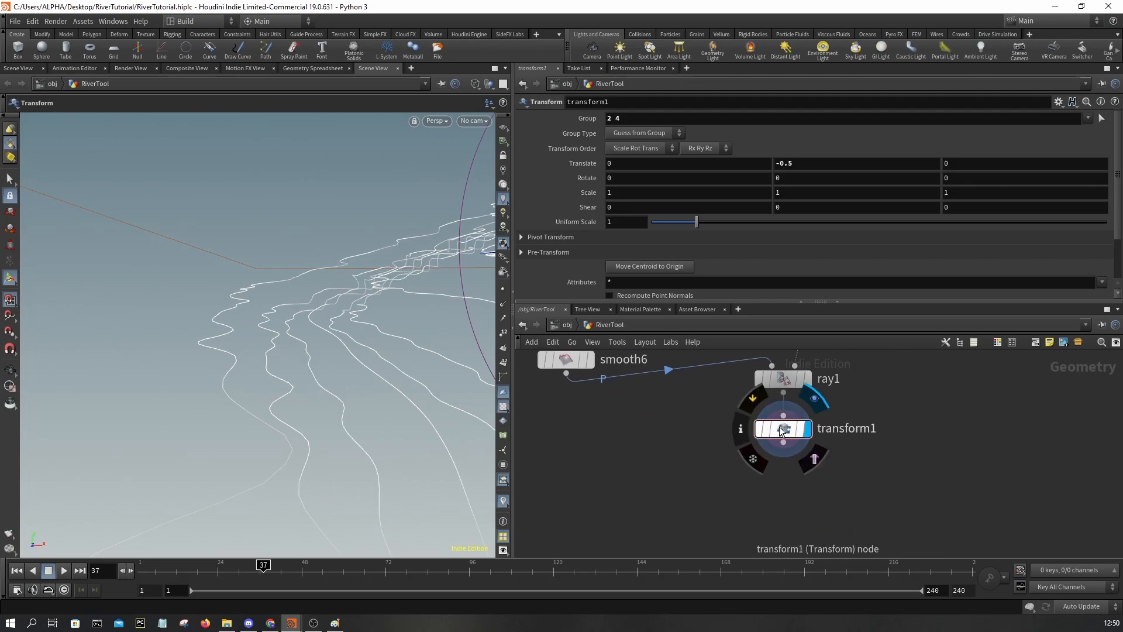
{"action": "key", "text": "ctrl+c"}
{"action": "key", "text": "ctrl+v"}
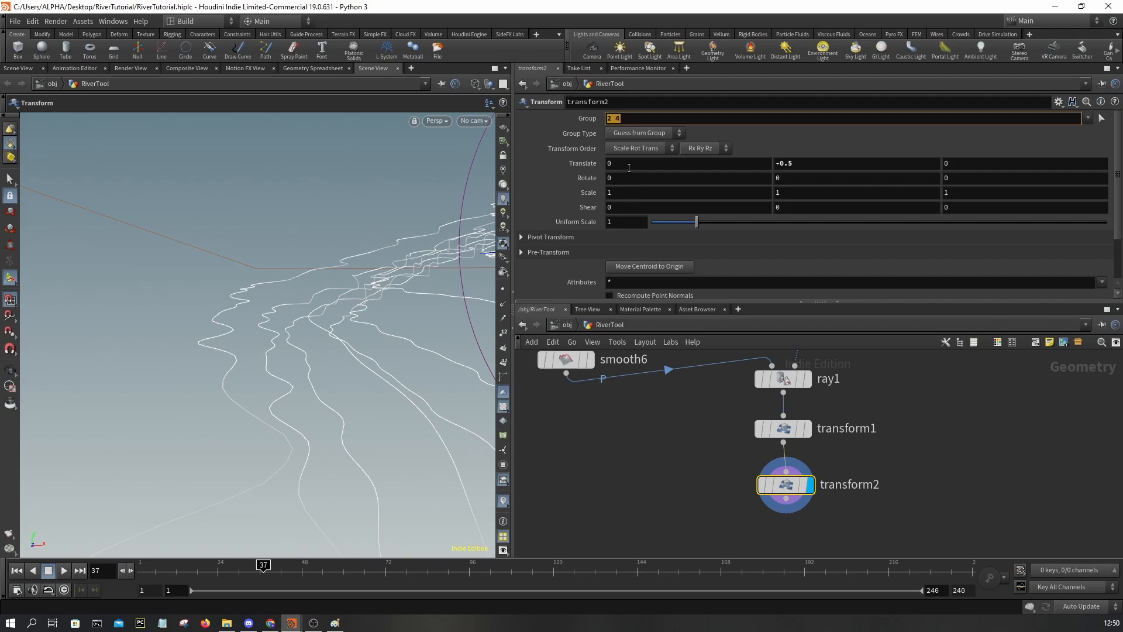
{"action": "key", "text": "Return"}
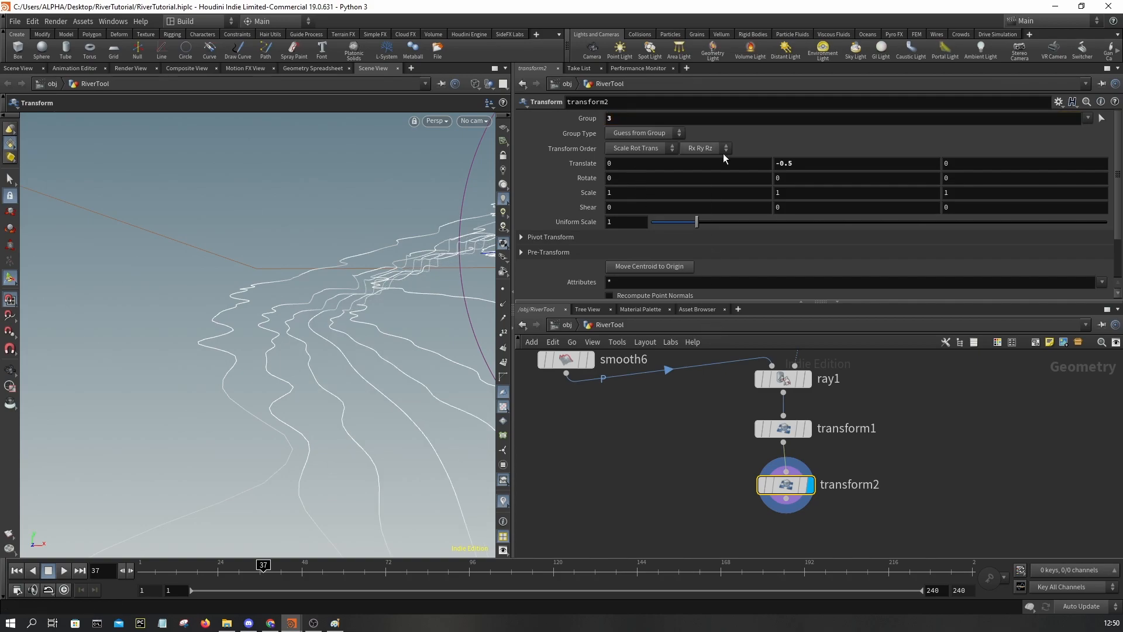
Step: Set the second Transform node's Y translation to -0.6 and check the lowered middle curve in wireframe and shaded view
{"action": "left_click", "coordinate": [759, 460]}
{"action": "left_click", "coordinate": [759, 460]}
{"action": "left_click_drag", "start_coordinate": [293, 346], "coordinate": [293, 318], "text": "alt"}
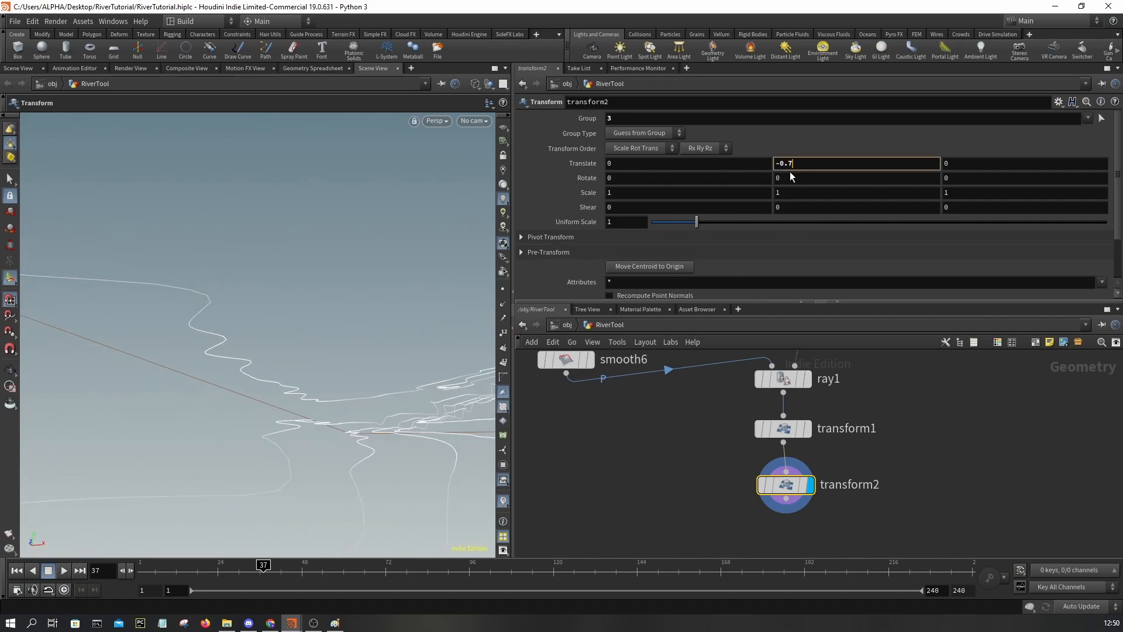
{"action": "left_click_drag", "start_coordinate": [369, 426], "coordinate": [462, 371], "text": "alt"}
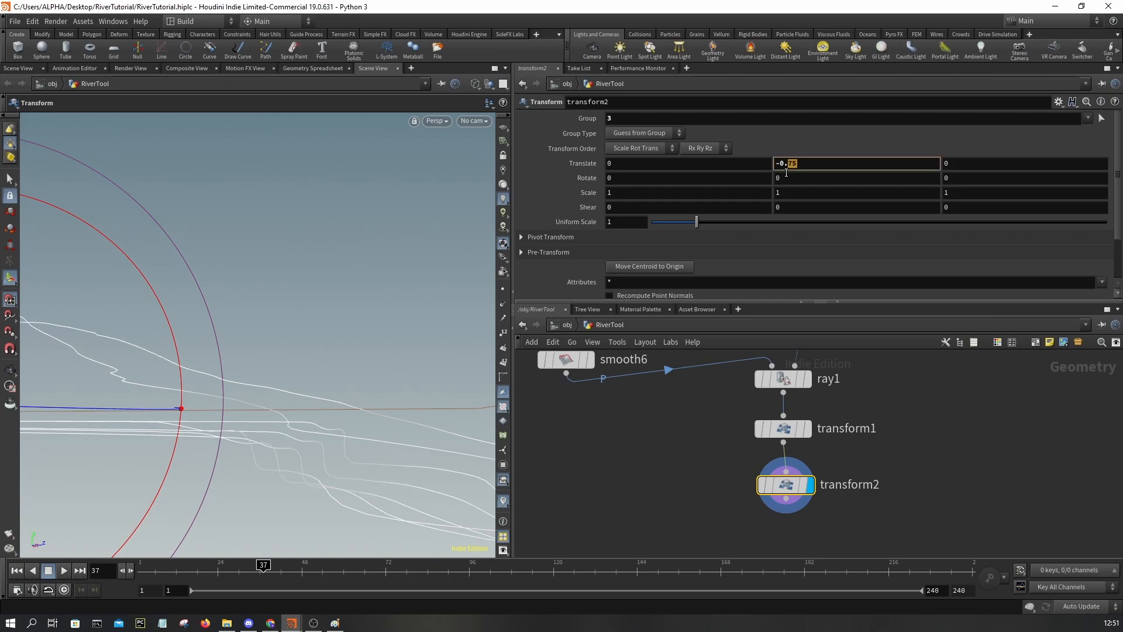
{"action": "left_click_drag", "start_coordinate": [404, 453], "coordinate": [237, 329], "text": "alt"}
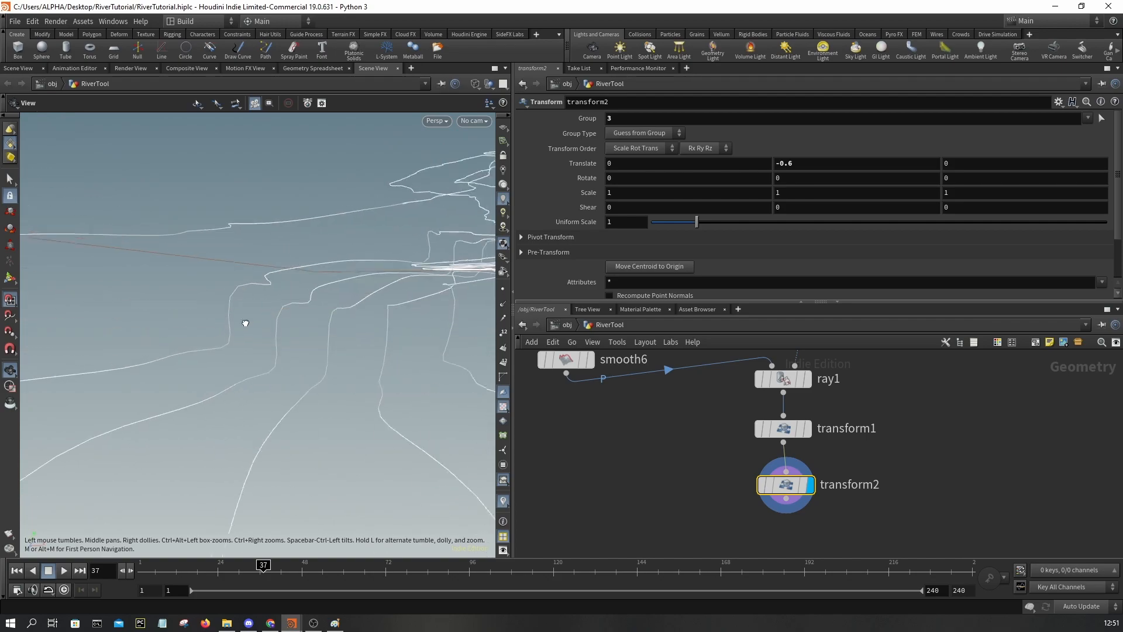
{"action": "left_click_drag", "start_coordinate": [283, 313], "coordinate": [359, 348]}
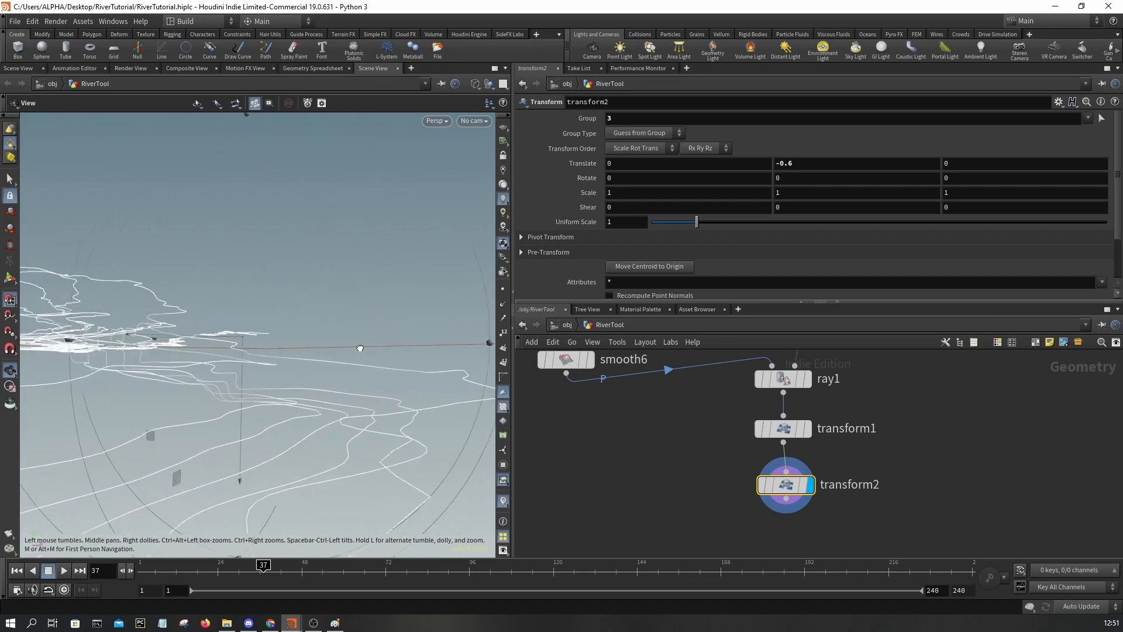
{"action": "key", "text": "w"}
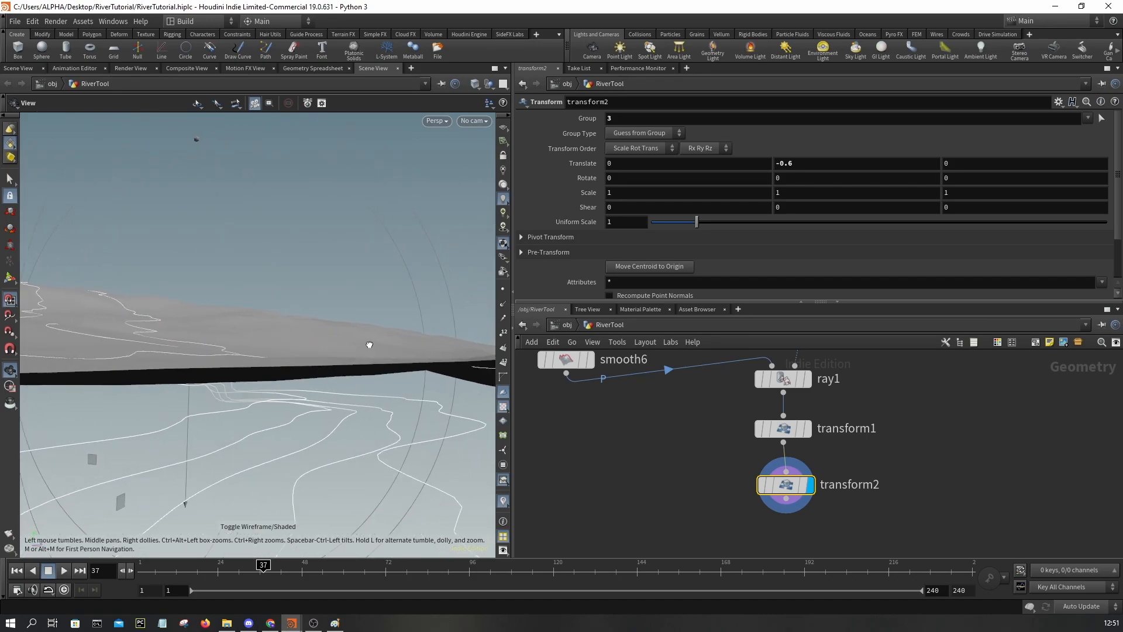
{"action": "left_click_drag", "start_coordinate": [379, 343], "coordinate": [318, 406]}
{"action": "key", "text": "w"}
{"action": "scroll", "coordinate": [963, 465], "scroll_direction": "down", "scroll_amount": 3}
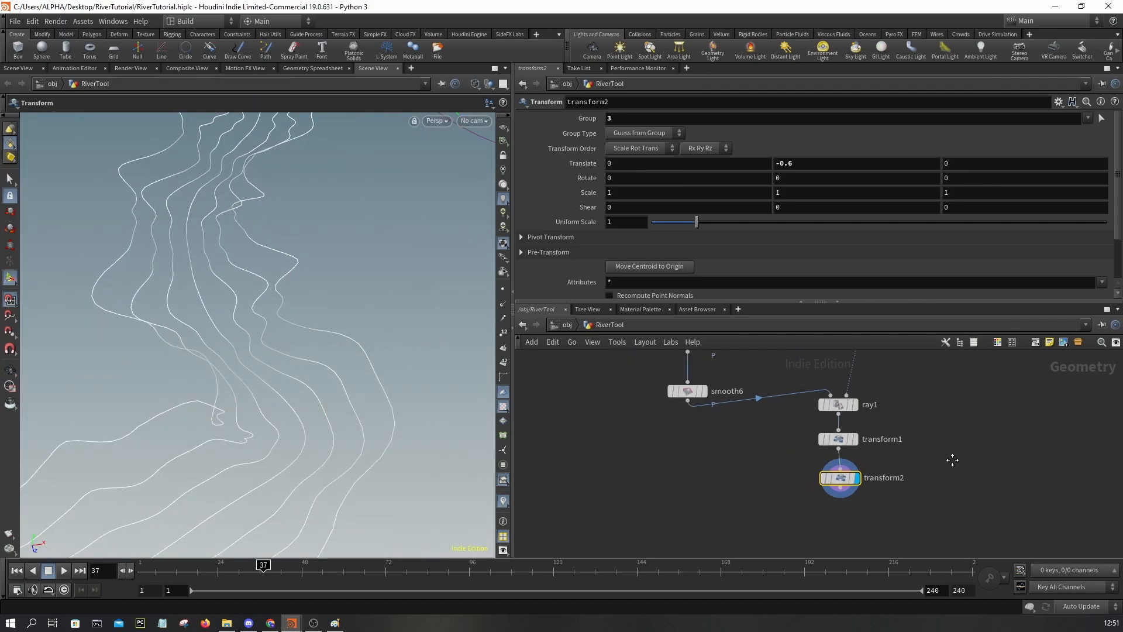
Step: Add a Skin node below the second Transform node, connect it, and display it
{"action": "middle_click_drag", "start_coordinate": [952, 459], "coordinate": [975, 432]}
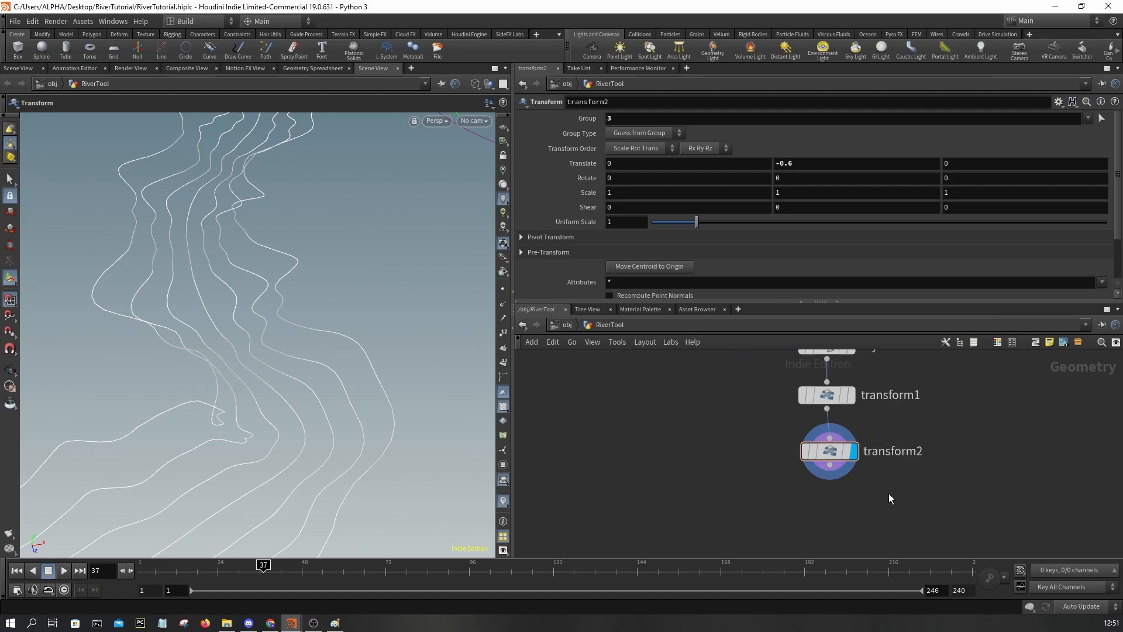
{"action": "key", "text": "Tab"}
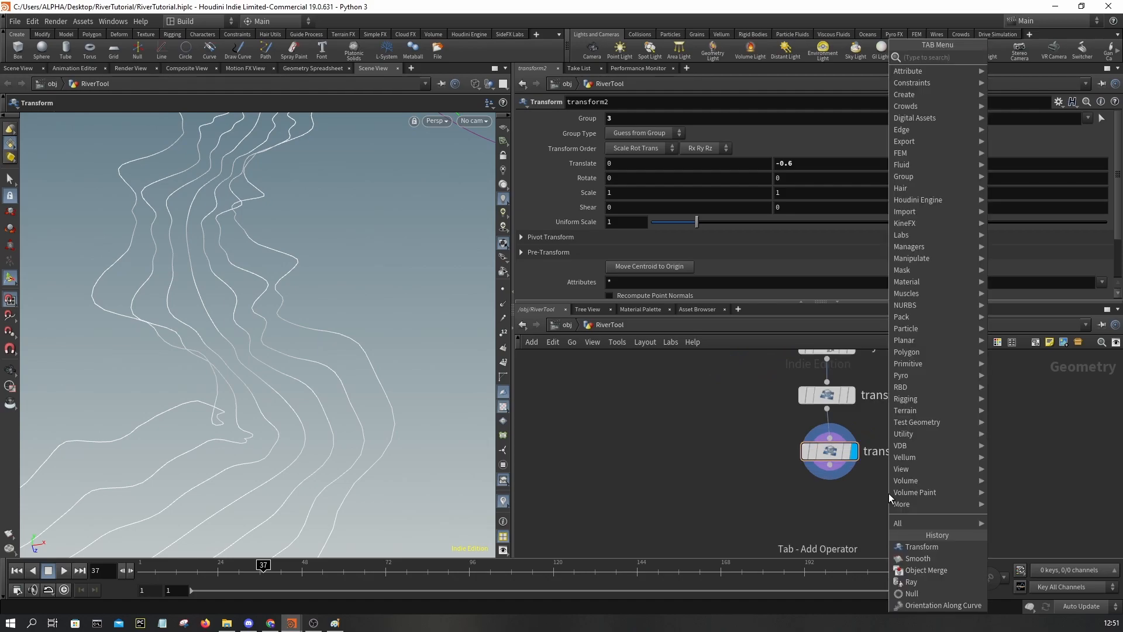
{"action": "key", "text": "Return"}
{"action": "middle_click_drag", "start_coordinate": [868, 476], "coordinate": [863, 455]}
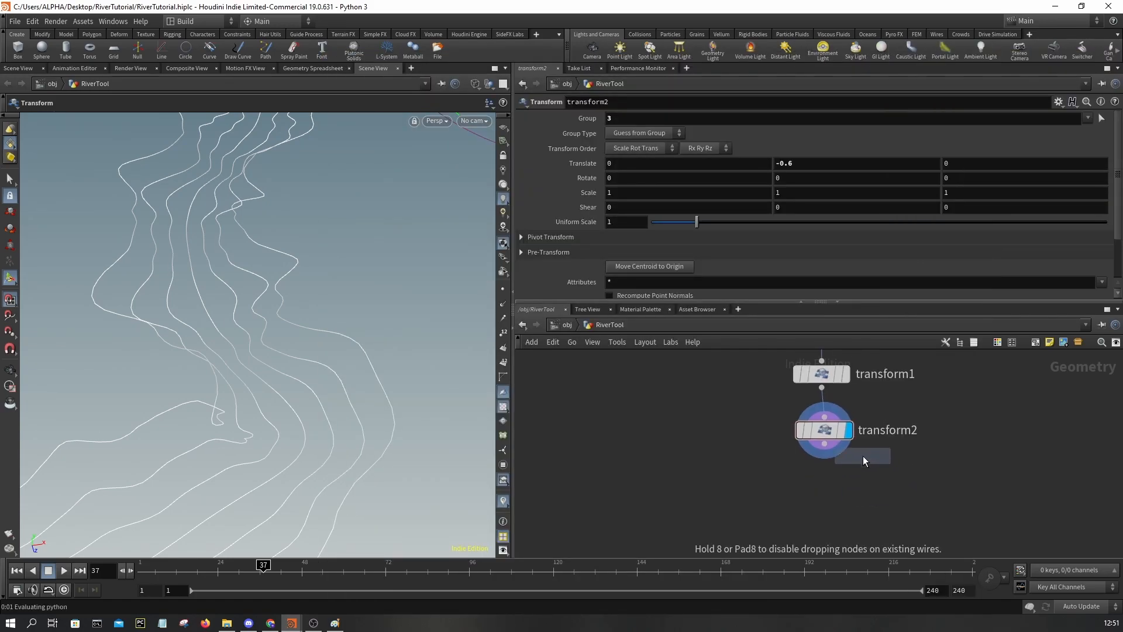
{"action": "left_click", "coordinate": [824, 494]}
{"action": "scroll", "coordinate": [831, 493], "scroll_direction": "up", "scroll_amount": 2}
{"action": "left_click_drag", "start_coordinate": [813, 427], "coordinate": [821, 424]}
{"action": "left_click", "coordinate": [855, 496]}
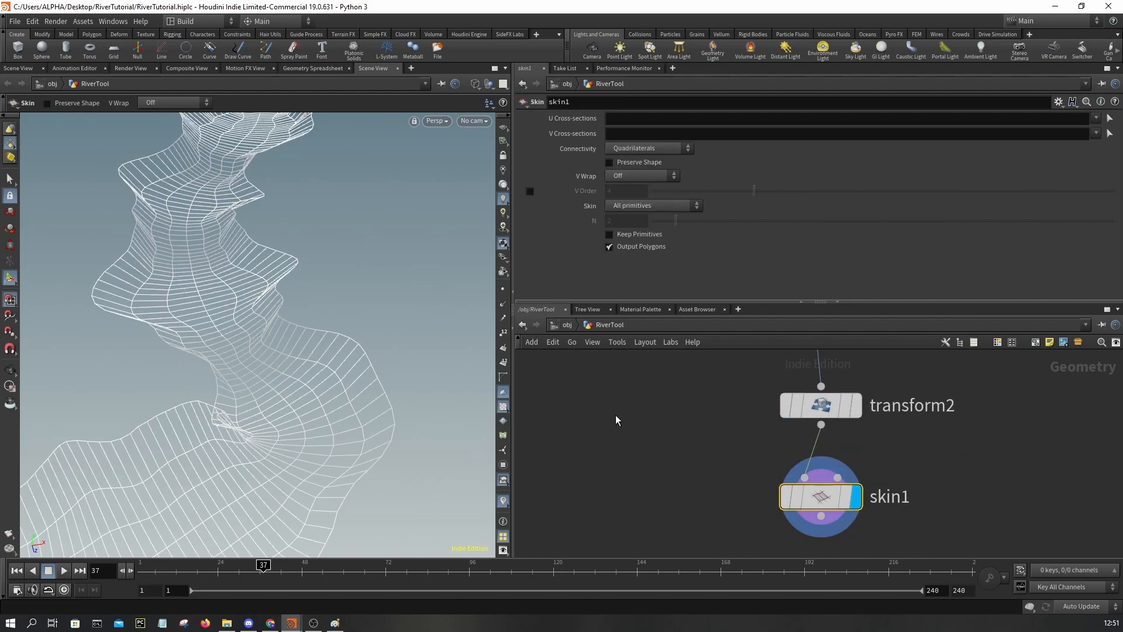
Step: Examine the skinned riverbed surface along the river in both shaded and wireframe view
{"action": "key", "text": "w"}
{"action": "mouse_move", "coordinate": [284, 304]}
{"action": "left_mouse_down", "text": "alt"}
{"action": "mouse_move", "coordinate": [293, 189]}
{"action": "mouse_move", "coordinate": [273, 293]}
{"action": "left_mouse_up", "text": "alt"}
{"action": "scroll", "coordinate": [879, 442], "scroll_direction": "down", "scroll_amount": 6}
{"action": "middle_click_drag", "start_coordinate": [919, 363], "coordinate": [934, 437]}
{"action": "scroll", "coordinate": [907, 449], "scroll_direction": "up", "scroll_amount": 3}
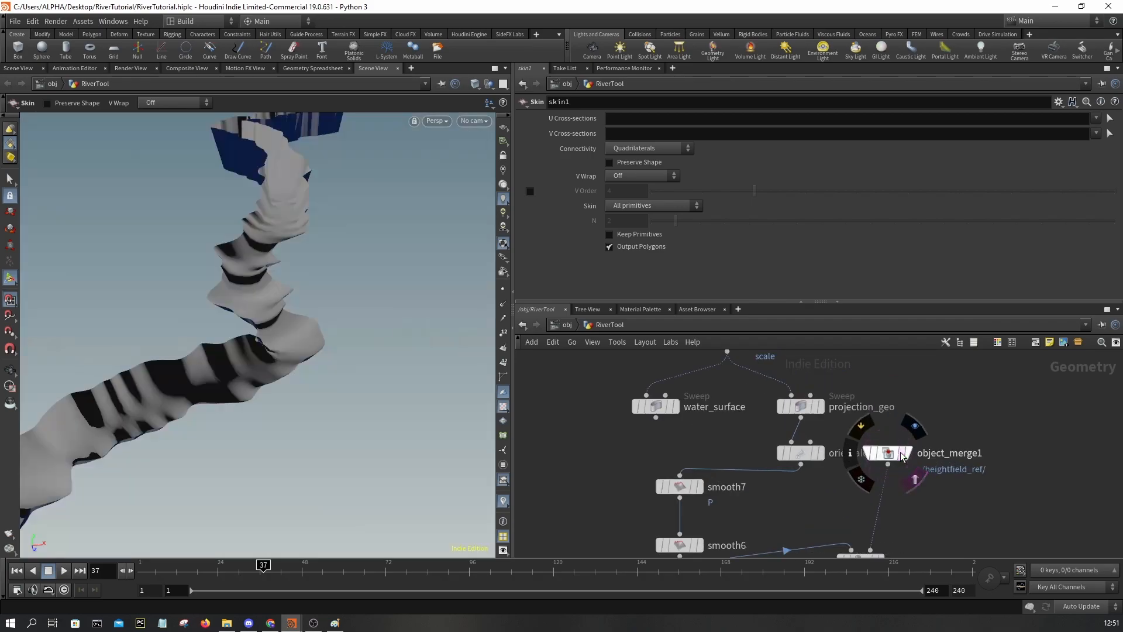
{"action": "scroll", "coordinate": [326, 276], "scroll_direction": "down", "scroll_amount": 3}
{"action": "mouse_move", "coordinate": [313, 293]}
{"action": "left_mouse_down", "text": "alt"}
{"action": "mouse_move", "coordinate": [316, 326]}
{"action": "mouse_move", "coordinate": [254, 284]}
{"action": "mouse_move", "coordinate": [316, 182]}
{"action": "mouse_move", "coordinate": [327, 246]}
{"action": "mouse_move", "coordinate": [396, 416]}
{"action": "mouse_move", "coordinate": [325, 205]}
{"action": "left_mouse_up", "text": "alt"}
{"action": "key", "text": "w"}
{"action": "key", "text": "w"}
{"action": "scroll", "coordinate": [268, 293], "scroll_direction": "up", "scroll_amount": 5}
{"action": "key", "text": "w"}
{"action": "key", "text": "w"}
{"action": "key", "text": "w"}
{"action": "left_click_drag", "start_coordinate": [289, 289], "coordinate": [281, 316], "text": "alt"}
Step: Turn on Preserve Shape for the Skin node and check its mesh
{"action": "scroll", "coordinate": [774, 387], "scroll_direction": "down", "scroll_amount": 3}
{"action": "middle_click_drag", "start_coordinate": [822, 547], "coordinate": [831, 423]}
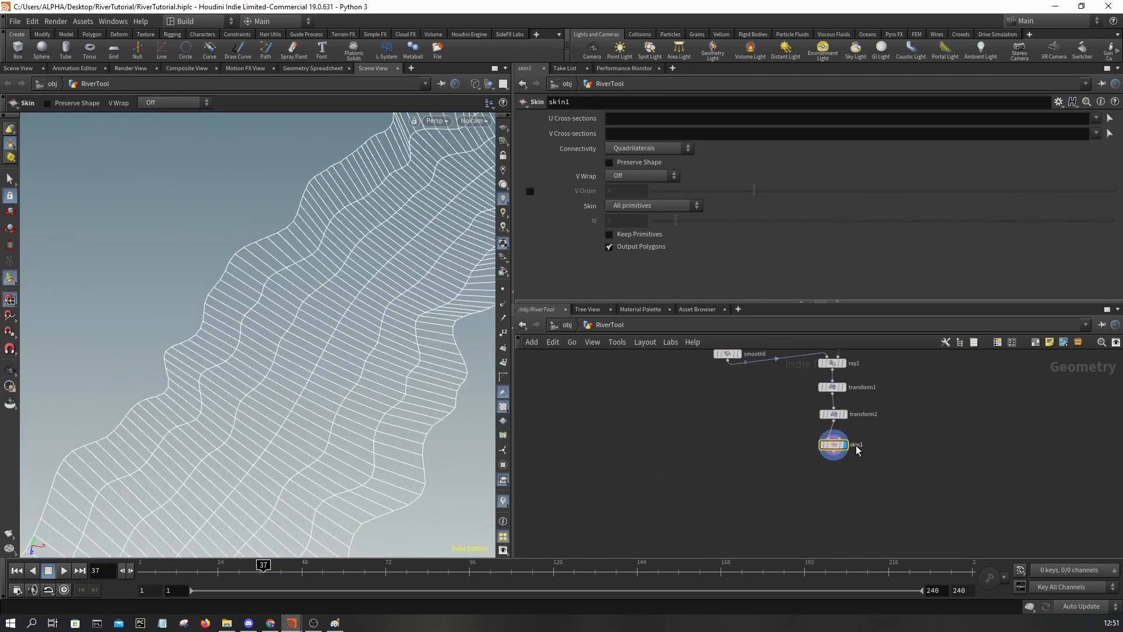
{"action": "scroll", "coordinate": [831, 451], "scroll_direction": "up", "scroll_amount": 5}
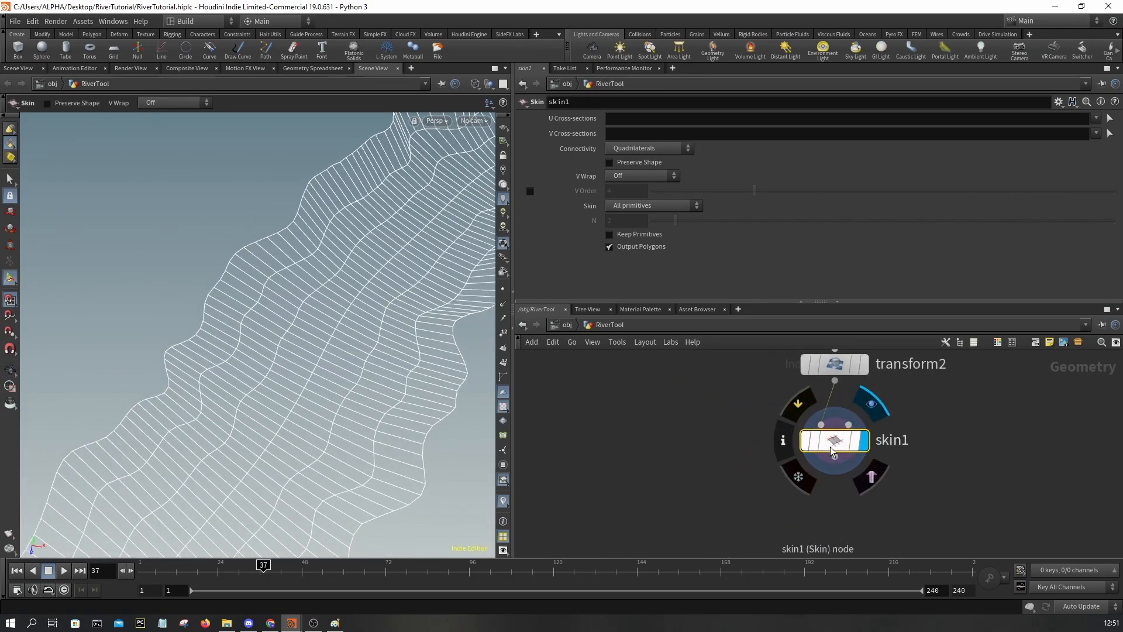
{"action": "left_click", "coordinate": [642, 166]}
{"action": "key", "text": "Escape"}
{"action": "left_click_drag", "start_coordinate": [384, 264], "coordinate": [422, 275], "text": "alt"}
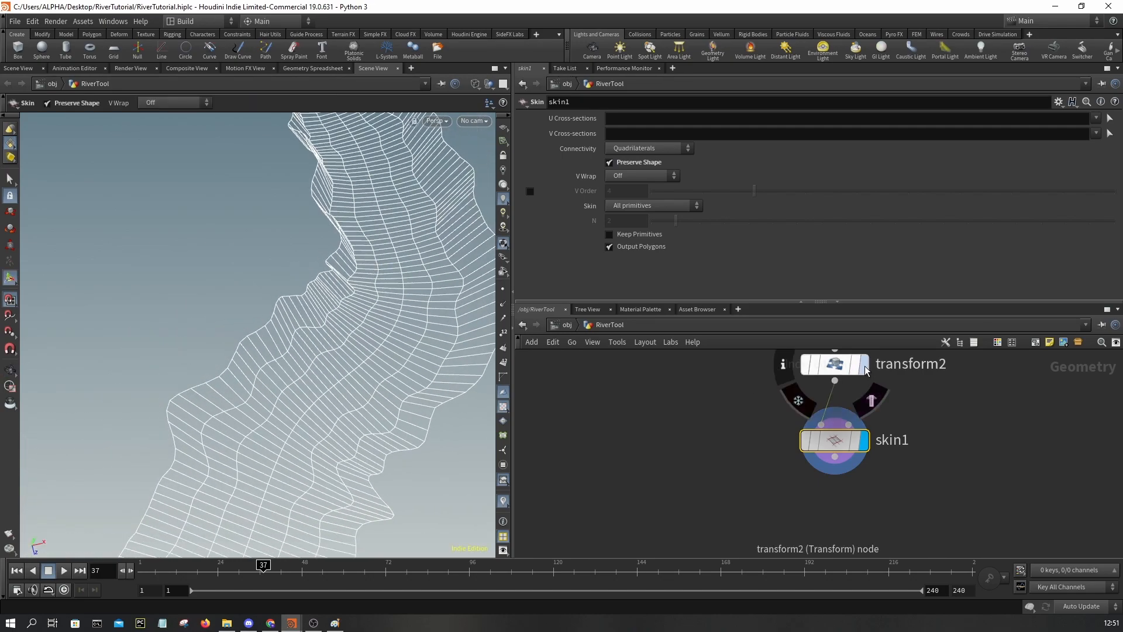
Step: Compare the second Transform node's curve points with the Skin mesh, examining polygon density and shading along the river
{"action": "left_click", "coordinate": [838, 365]}
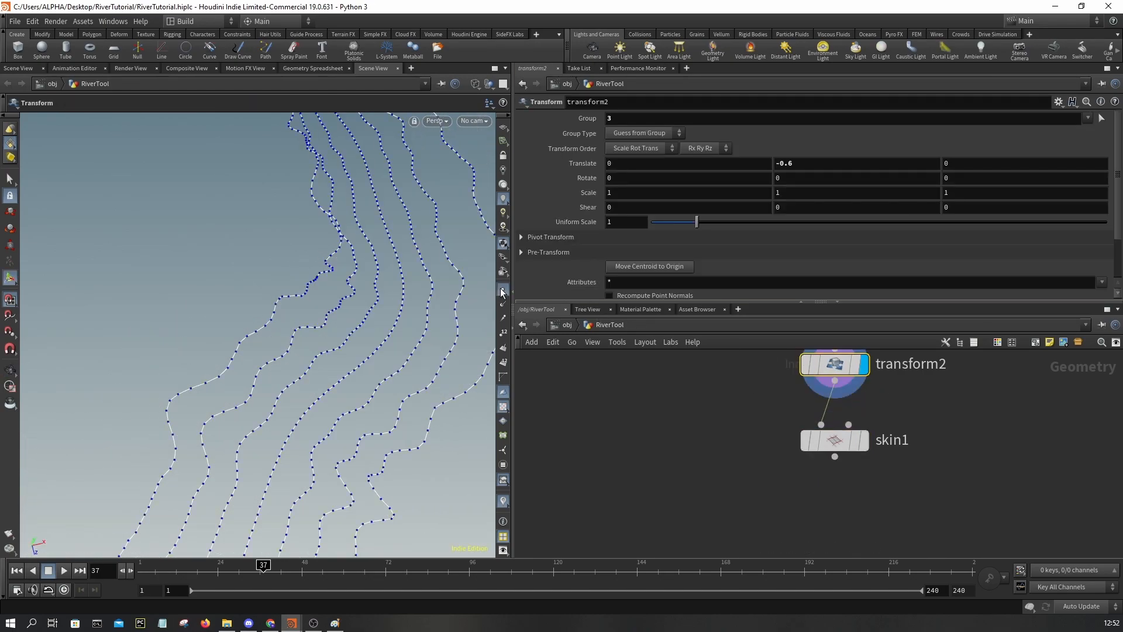
{"action": "left_click", "coordinate": [865, 440]}
{"action": "right_click_drag", "start_coordinate": [430, 328], "coordinate": [386, 357], "text": "alt"}
{"action": "left_click_drag", "start_coordinate": [386, 357], "coordinate": [335, 275], "text": "alt"}
{"action": "scroll", "coordinate": [355, 282], "scroll_direction": "up", "scroll_amount": 5}
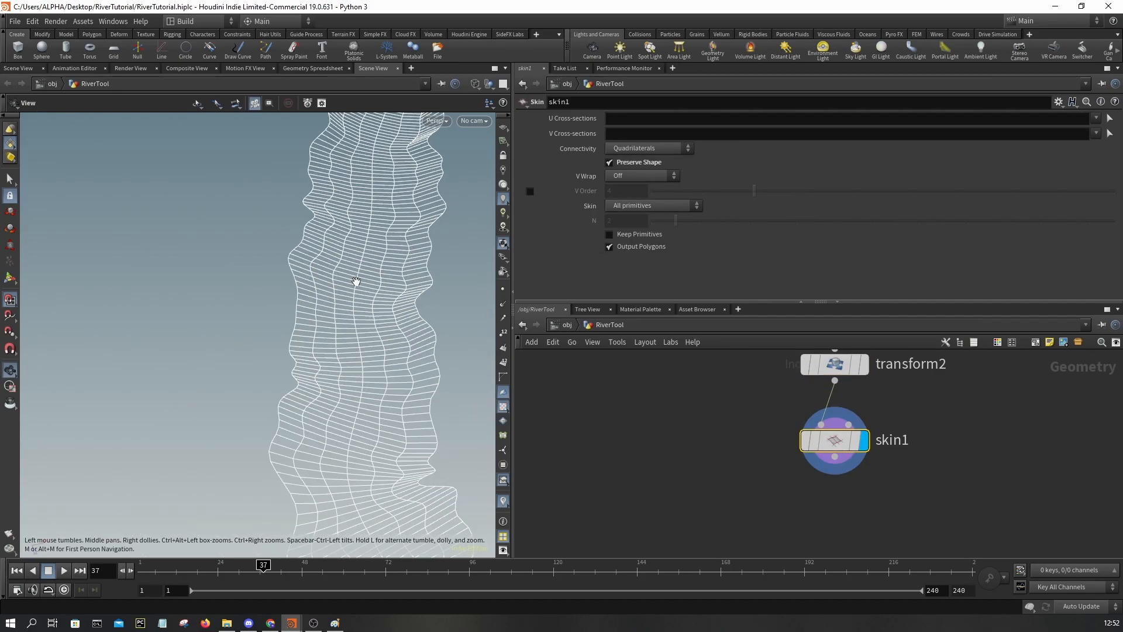
{"action": "middle_click_drag", "start_coordinate": [355, 289], "coordinate": [374, 389], "text": "alt"}
{"action": "scroll", "coordinate": [359, 318], "scroll_direction": "up", "scroll_amount": 4}
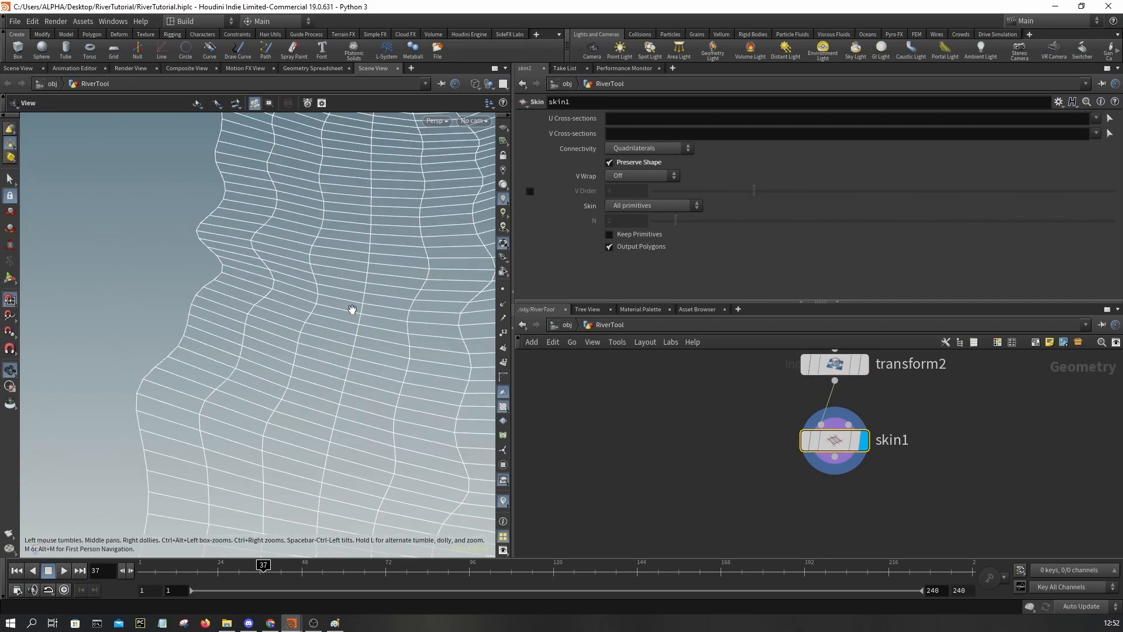
{"action": "scroll", "coordinate": [814, 468], "scroll_direction": "down", "scroll_amount": 1}
{"action": "middle_click_drag", "start_coordinate": [768, 420], "coordinate": [735, 470]}
{"action": "scroll", "coordinate": [278, 332], "scroll_direction": "down", "scroll_amount": 6}
{"action": "mouse_move", "coordinate": [278, 331]}
{"action": "left_mouse_down"}
{"action": "mouse_move", "coordinate": [301, 248]}
{"action": "mouse_move", "coordinate": [286, 316]}
{"action": "left_mouse_up"}
{"action": "right_click_drag", "start_coordinate": [286, 316], "coordinate": [283, 237]}
{"action": "left_click_drag", "start_coordinate": [282, 237], "coordinate": [456, 285]}
{"action": "scroll", "coordinate": [456, 285], "scroll_direction": "up", "scroll_amount": 3}
{"action": "middle_click_drag", "start_coordinate": [457, 285], "coordinate": [351, 326]}
{"action": "mouse_move", "coordinate": [351, 326]}
{"action": "left_mouse_down"}
{"action": "mouse_move", "coordinate": [328, 326]}
{"action": "mouse_move", "coordinate": [355, 262]}
{"action": "mouse_move", "coordinate": [366, 328]}
{"action": "left_mouse_up"}
{"action": "key", "text": "w"}
{"action": "key", "text": "w"}
{"action": "key", "text": "w"}
Step: Display the Ray node and show the points on its curves
{"action": "scroll", "coordinate": [865, 496], "scroll_direction": "down", "scroll_amount": 2}
{"action": "mouse_move", "coordinate": [868, 460]}
{"action": "middle_mouse_down"}
{"action": "mouse_move", "coordinate": [887, 540]}
{"action": "mouse_move", "coordinate": [861, 422]}
{"action": "middle_mouse_up"}
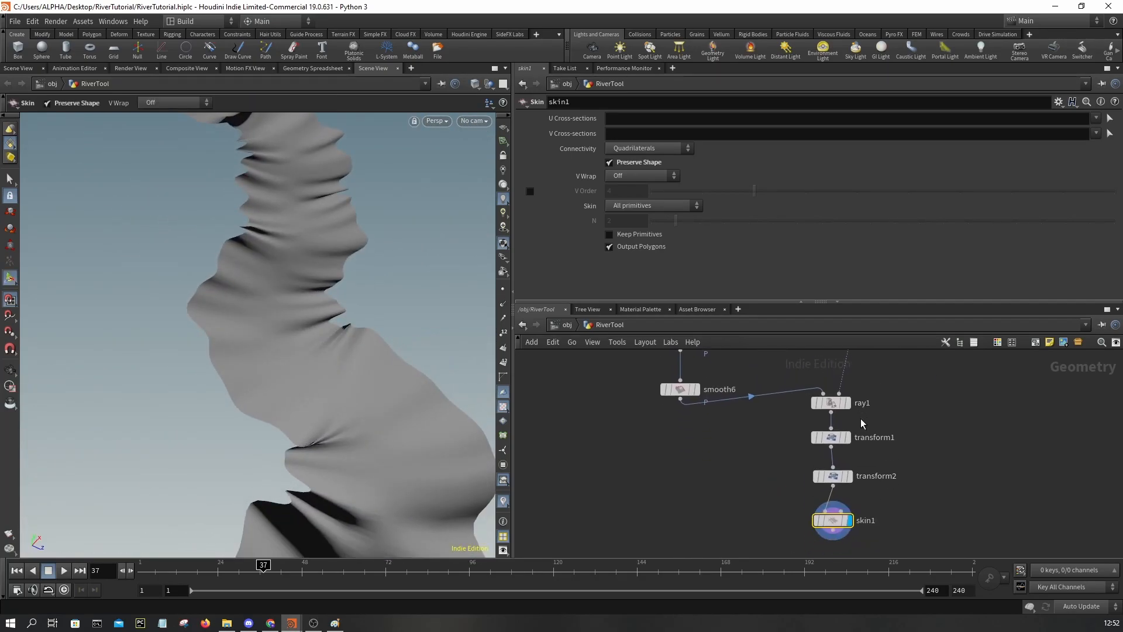
{"action": "scroll", "coordinate": [851, 430], "scroll_direction": "up", "scroll_amount": 3}
{"action": "left_click", "coordinate": [843, 387]}
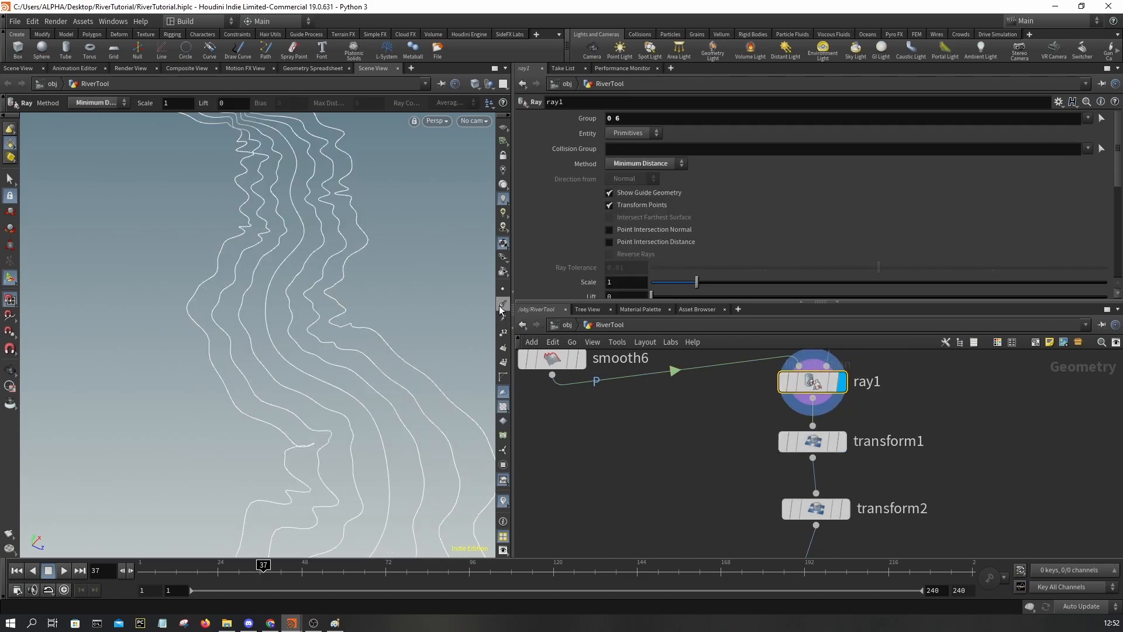
Step: Insert a Resample node with Length 2 before the projection_geo Sweep node and display it
{"action": "left_click", "coordinate": [605, 432]}
{"action": "key", "text": "Tab"}
{"action": "type", "text": "resa"}
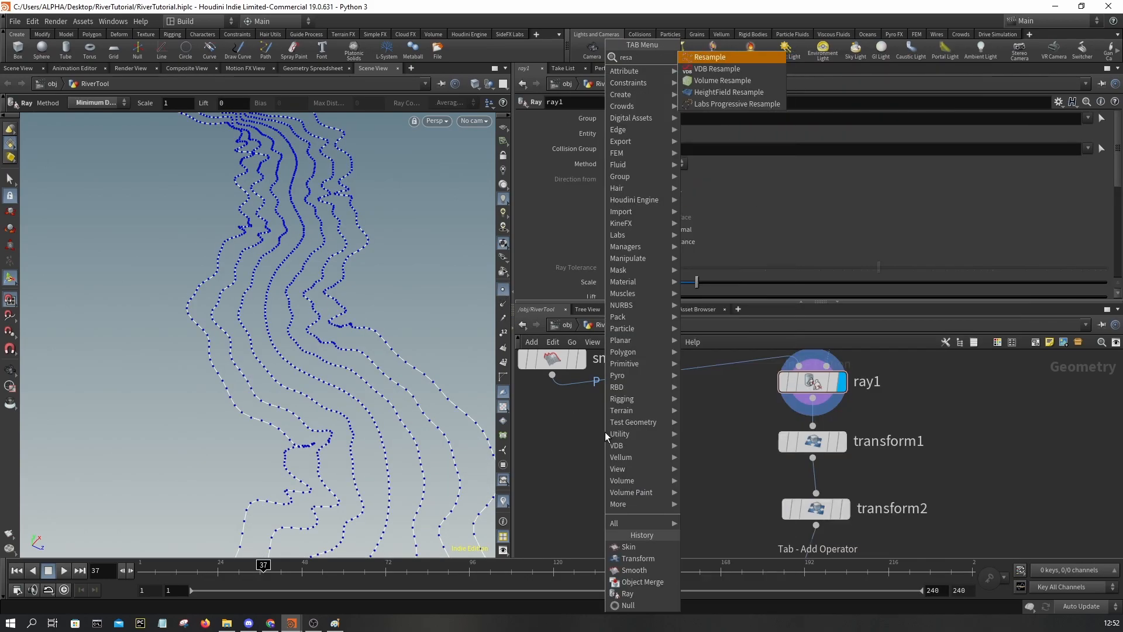
{"action": "key", "text": "Return"}
{"action": "scroll", "coordinate": [715, 545], "scroll_direction": "down", "scroll_amount": 5}
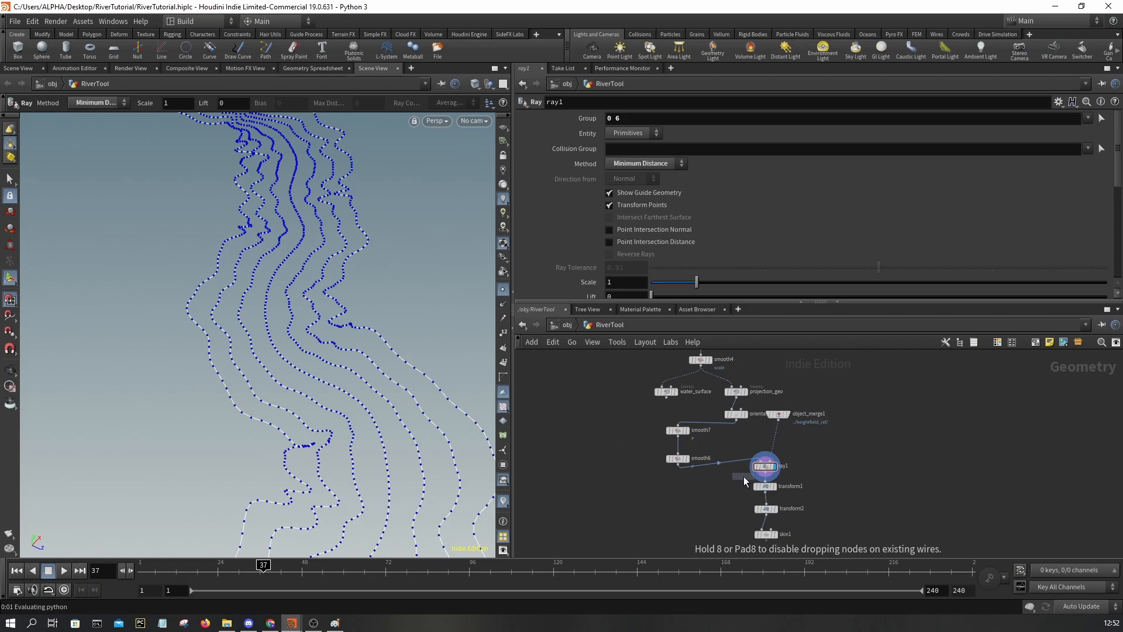
{"action": "scroll", "coordinate": [739, 462], "scroll_direction": "up", "scroll_amount": 3}
{"action": "middle_click_drag", "start_coordinate": [746, 426], "coordinate": [784, 532]}
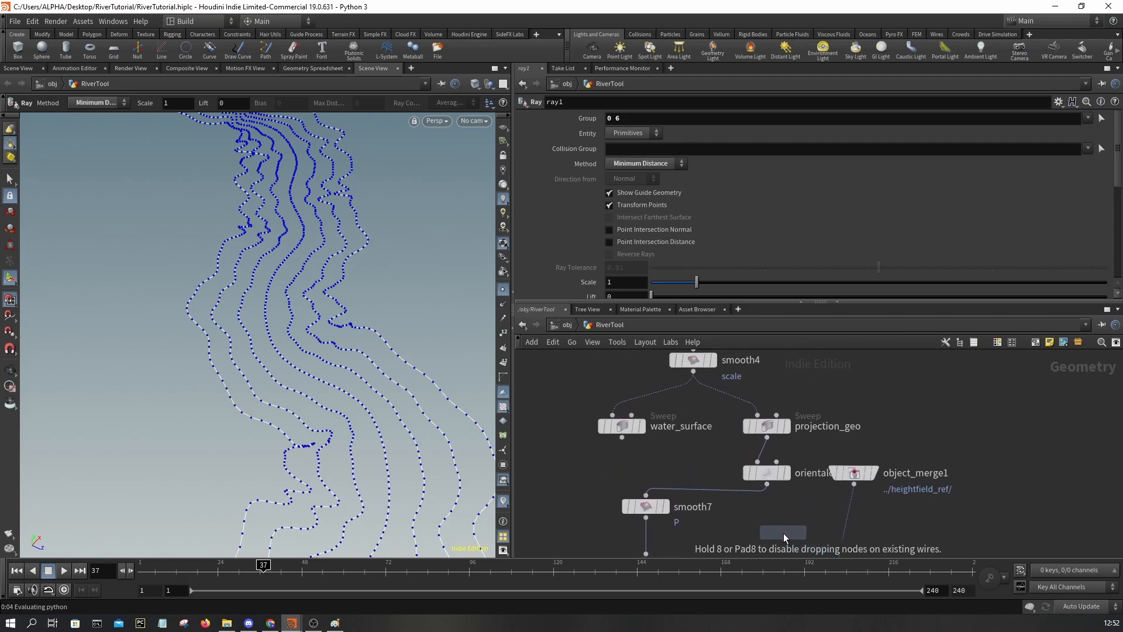
{"action": "scroll", "coordinate": [730, 404], "scroll_direction": "up", "scroll_amount": 3}
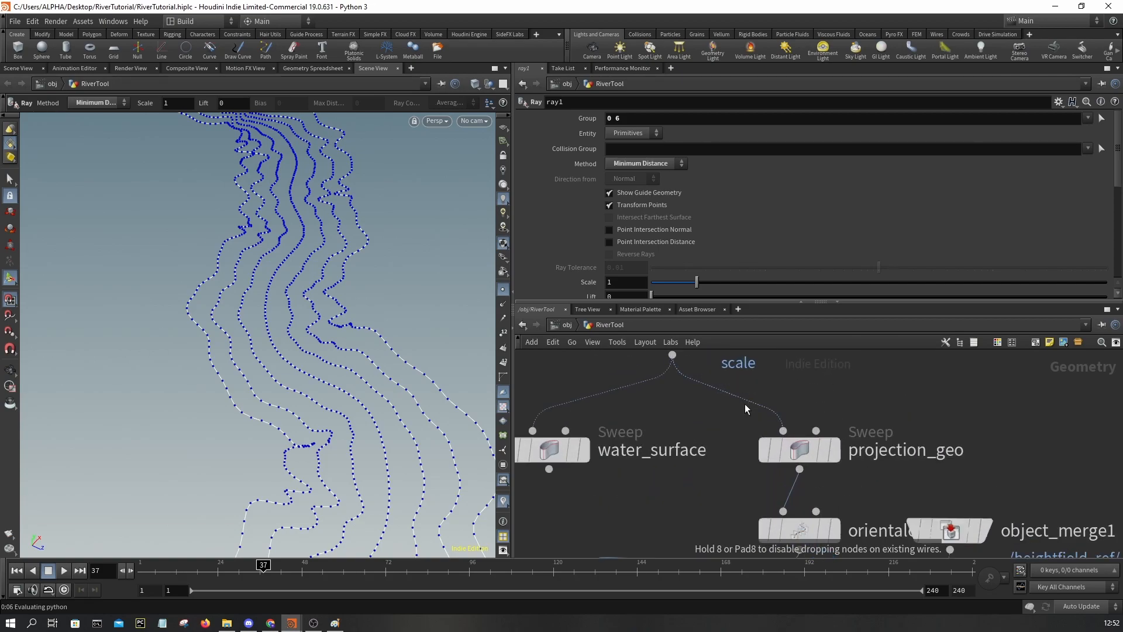
{"action": "left_click", "coordinate": [744, 406]}
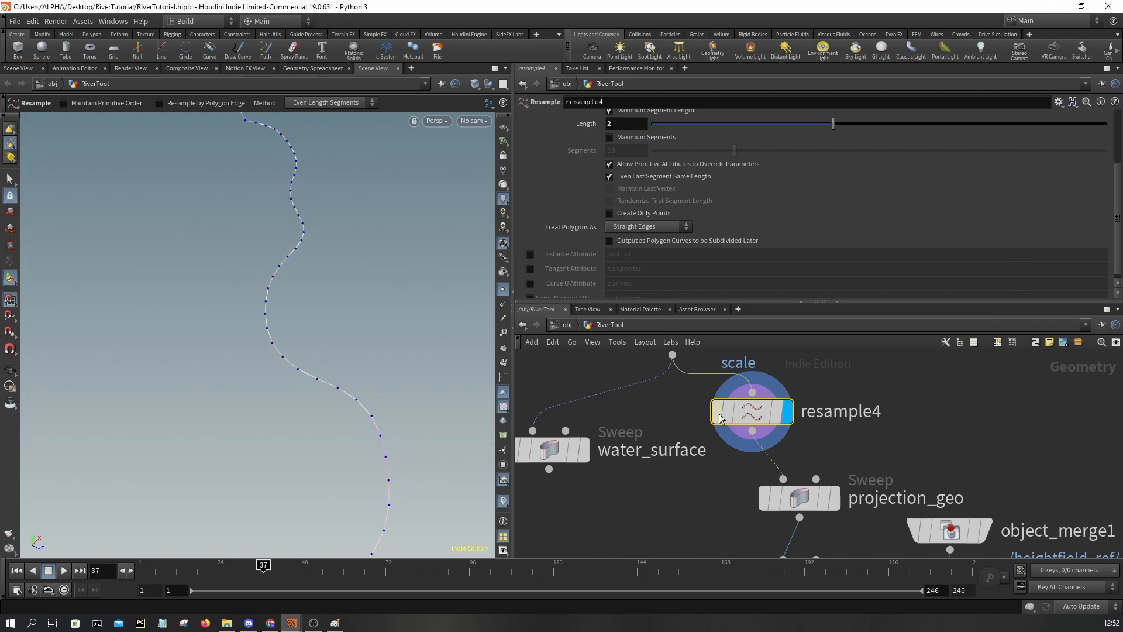
Step: Set the new Resample node's Length to 1, then display the Skin node and inspect its mesh in wireframe
{"action": "left_click", "coordinate": [719, 382]}
{"action": "scroll", "coordinate": [708, 470], "scroll_direction": "down", "scroll_amount": 2}
{"action": "middle_click_drag", "start_coordinate": [703, 550], "coordinate": [714, 432]}
{"action": "scroll", "coordinate": [715, 432], "scroll_direction": "down", "scroll_amount": 1}
{"action": "middle_click_drag", "start_coordinate": [727, 488], "coordinate": [732, 388]}
{"action": "left_click", "coordinate": [809, 419]}
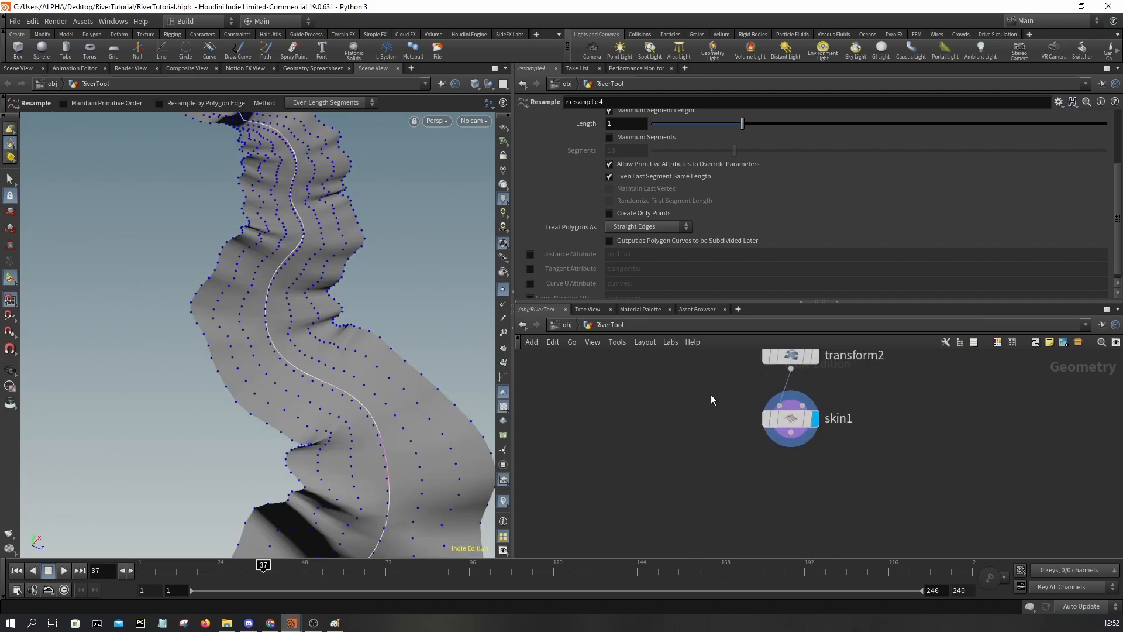
{"action": "key", "text": "w"}
{"action": "scroll", "coordinate": [351, 384], "scroll_direction": "up", "scroll_amount": 5}
{"action": "scroll", "coordinate": [349, 384], "scroll_direction": "down", "scroll_amount": 4}
{"action": "left_click_drag", "start_coordinate": [339, 353], "coordinate": [316, 367], "text": "alt"}
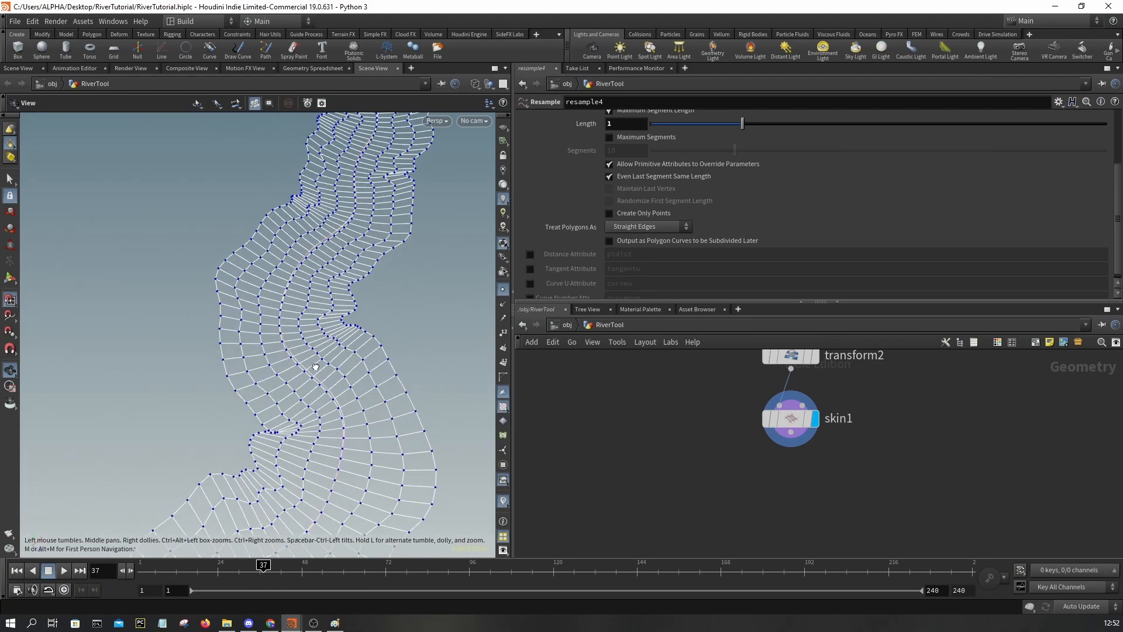
Step: Set the Resample node's Length to 2 for a coarser Skin mesh
{"action": "left_click", "coordinate": [633, 122]}
{"action": "type", "text": "2"}
{"action": "key", "text": "Return"}
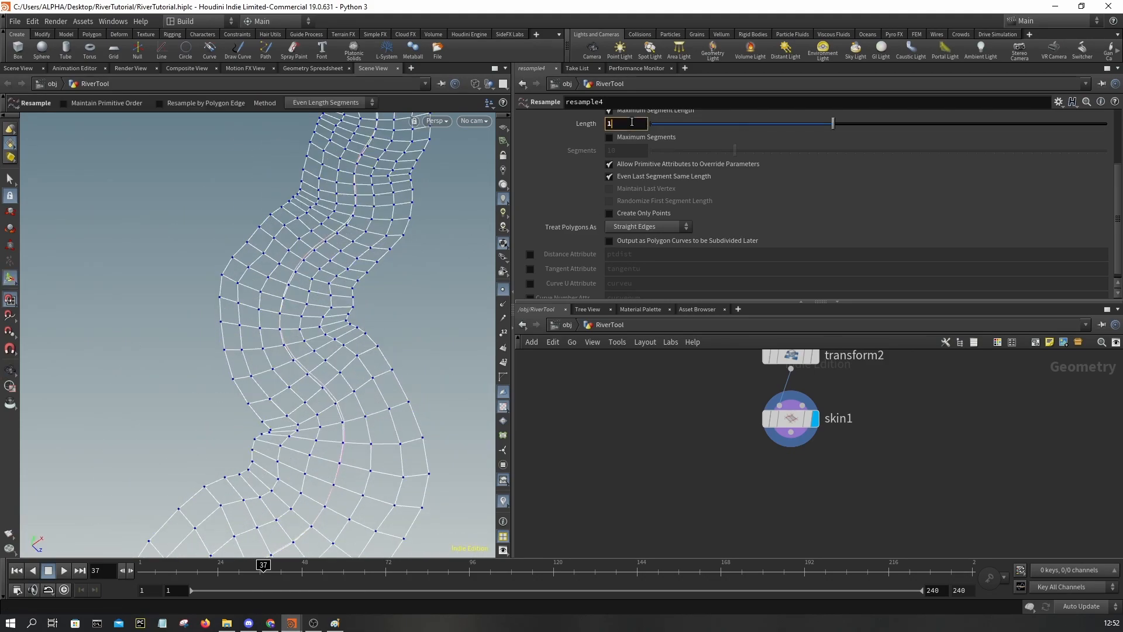
Step: Compare the Skin mesh with the Resample node's Length set to 1 and to 2
{"action": "key", "text": "Return"}
{"action": "left_click_drag", "start_coordinate": [301, 259], "coordinate": [336, 275], "text": "alt"}
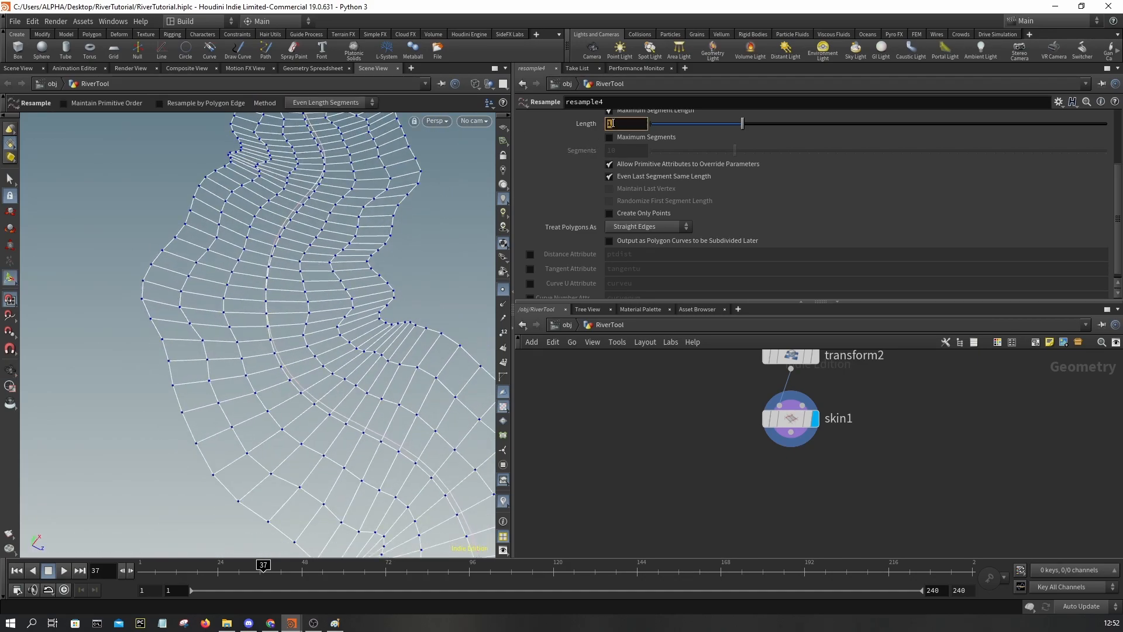
{"action": "double_click", "coordinate": [616, 123]}
{"action": "type", "text": "2"}
{"action": "key", "text": "Return"}
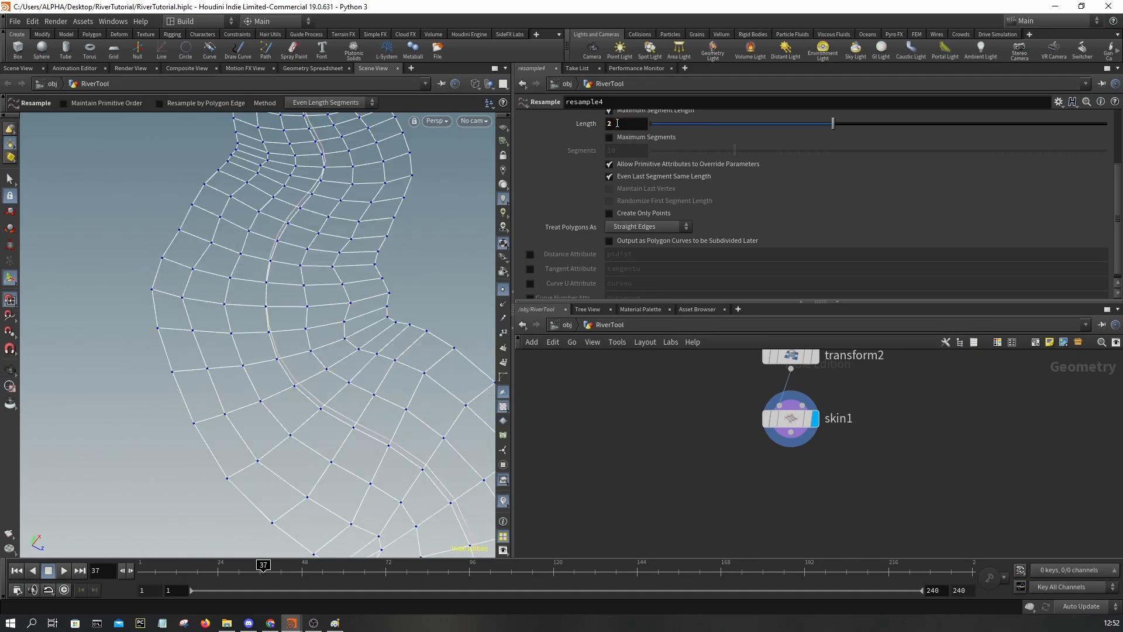
Step: Set the Resample node's Length to 1.5 and inspect the Skin mesh around the river bends
{"action": "type", "text": "1.5"}
{"action": "key", "text": "Return"}
{"action": "right_click_drag", "start_coordinate": [384, 302], "coordinate": [363, 341], "text": "alt"}
{"action": "left_click_drag", "start_coordinate": [364, 341], "coordinate": [331, 251], "text": "alt"}
{"action": "right_click_drag", "start_coordinate": [331, 251], "coordinate": [319, 233], "text": "alt"}
{"action": "left_click_drag", "start_coordinate": [318, 233], "coordinate": [328, 255], "text": "alt"}
{"action": "right_click_drag", "start_coordinate": [328, 255], "coordinate": [311, 311], "text": "alt"}
{"action": "left_click_drag", "start_coordinate": [310, 311], "coordinate": [276, 305], "text": "alt"}
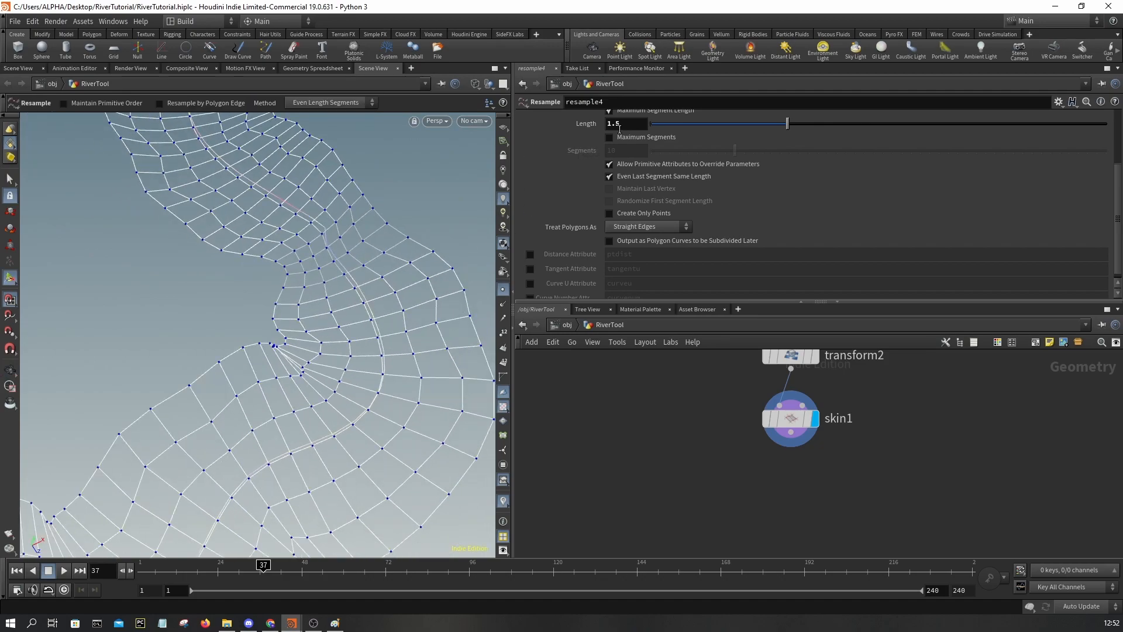
Step: Toggle the bypass of resample4 repeatedly to compare the Skin mesh with and without resampling, close up and along the whole river
{"action": "middle_click_drag", "start_coordinate": [809, 385], "coordinate": [828, 542]}
{"action": "middle_click_drag", "start_coordinate": [845, 458], "coordinate": [873, 500]}
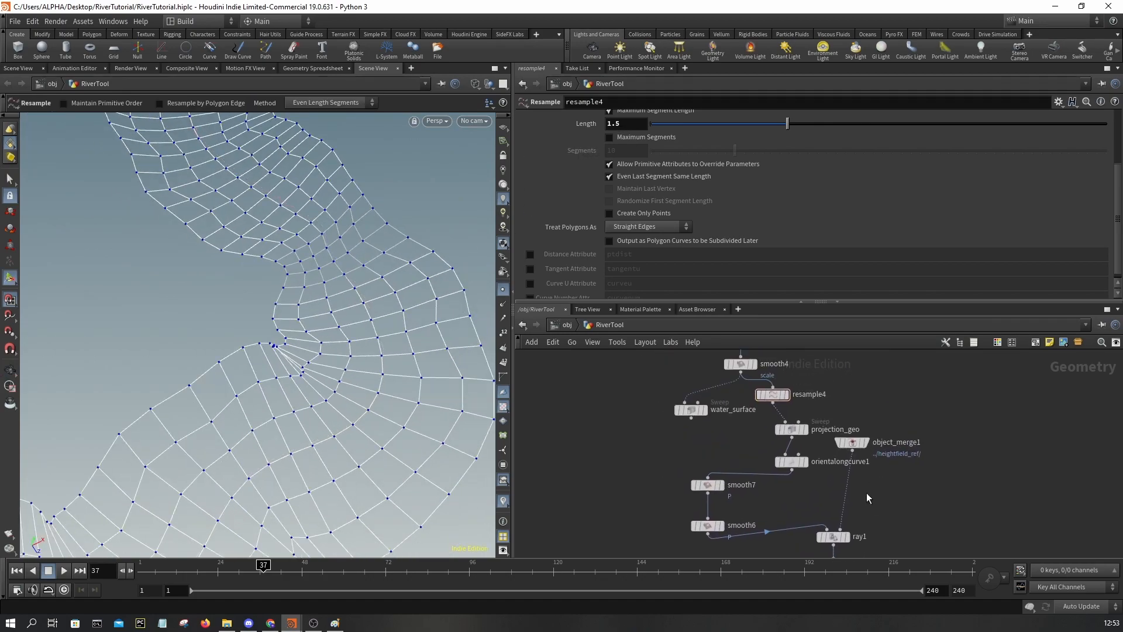
{"action": "scroll", "coordinate": [799, 404], "scroll_direction": "up", "scroll_amount": 3}
{"action": "left_click", "coordinate": [724, 361]}
{"action": "left_click", "coordinate": [724, 361]}
{"action": "left_click", "coordinate": [723, 361]}
{"action": "left_click", "coordinate": [724, 362]}
{"action": "left_click", "coordinate": [724, 361]}
{"action": "left_click", "coordinate": [724, 361]}
{"action": "left_click", "coordinate": [725, 361]}
{"action": "left_click", "coordinate": [727, 362]}
{"action": "left_click", "coordinate": [727, 361]}
{"action": "left_click_drag", "start_coordinate": [271, 306], "coordinate": [334, 293]}
{"action": "middle_click_drag", "start_coordinate": [681, 430], "coordinate": [682, 496]}
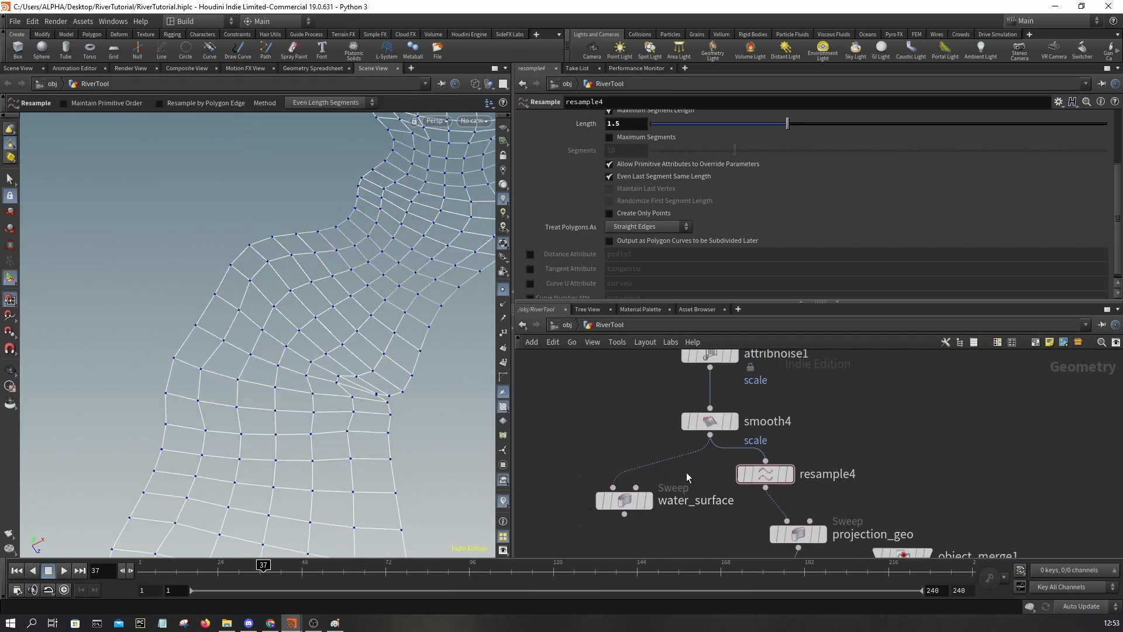
{"action": "left_click", "coordinate": [732, 447]}
{"action": "left_click", "coordinate": [732, 446]}
{"action": "left_click", "coordinate": [731, 447]}
{"action": "left_click", "coordinate": [731, 447]}
{"action": "left_click_drag", "start_coordinate": [281, 293], "coordinate": [351, 398]}
{"action": "scroll", "coordinate": [777, 469], "scroll_direction": "up", "scroll_amount": 3}
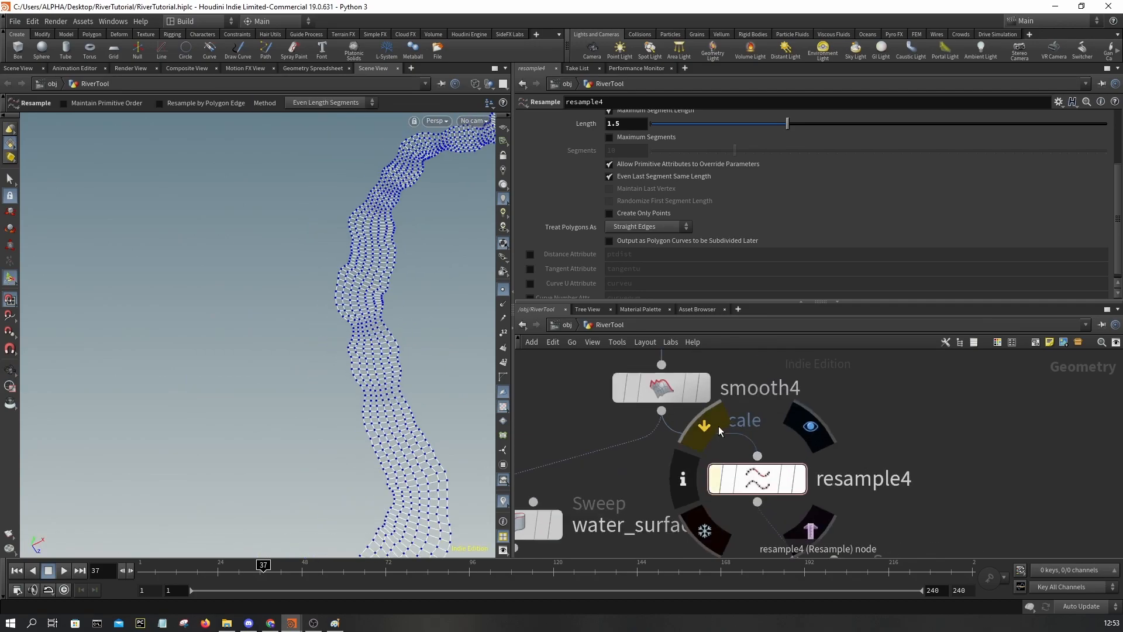
{"action": "middle_click_drag", "start_coordinate": [618, 478], "coordinate": [663, 407]}
{"action": "mouse_move", "coordinate": [283, 282]}
{"action": "left_mouse_down"}
{"action": "mouse_move", "coordinate": [311, 346]}
{"action": "mouse_move", "coordinate": [414, 248]}
{"action": "mouse_move", "coordinate": [354, 289]}
{"action": "mouse_move", "coordinate": [277, 316]}
{"action": "mouse_move", "coordinate": [272, 289]}
{"action": "left_mouse_up"}
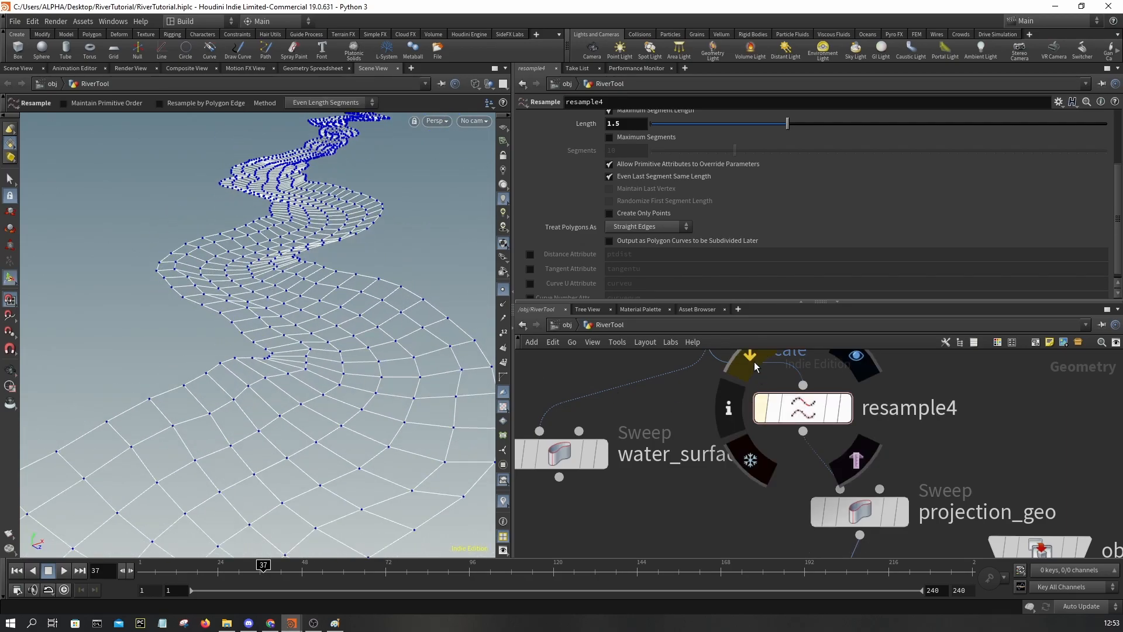
{"action": "left_click", "coordinate": [751, 358]}
{"action": "left_click", "coordinate": [753, 359]}
{"action": "left_click", "coordinate": [752, 359]}
{"action": "left_click", "coordinate": [753, 361]}
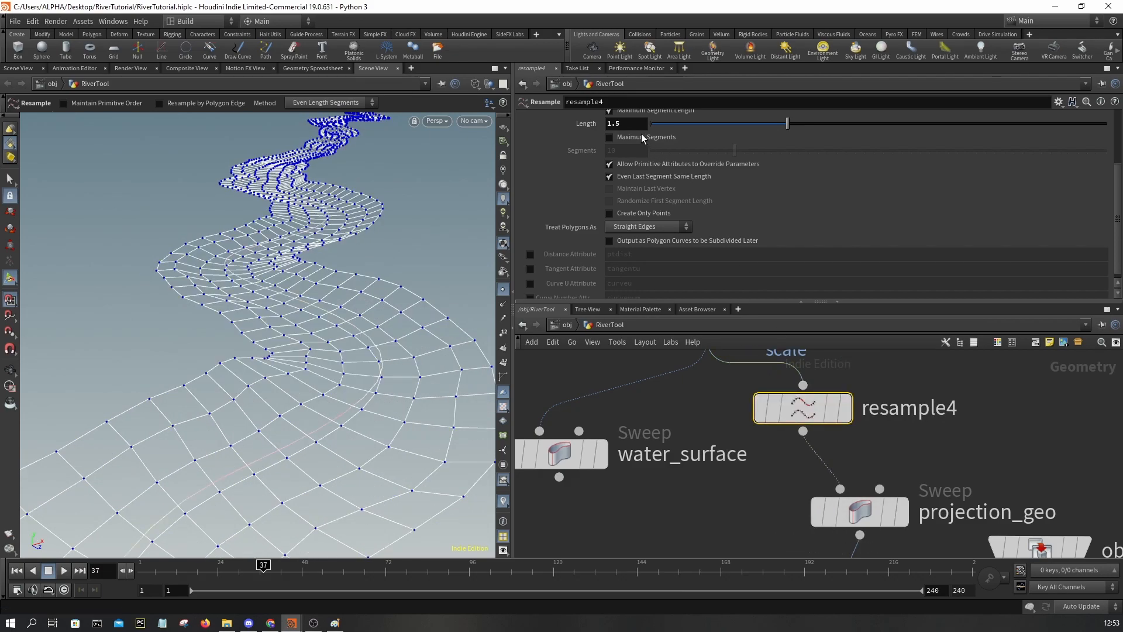
Step: Set resample4's Length to 1 and toggle its bypass to compare the Skin mesh
{"action": "type", "text": "1"}
{"action": "key", "text": "Return"}
{"action": "left_click", "coordinate": [750, 358]}
{"action": "left_click", "coordinate": [751, 358]}
{"action": "left_click", "coordinate": [751, 358]}
{"action": "left_click", "coordinate": [751, 358]}
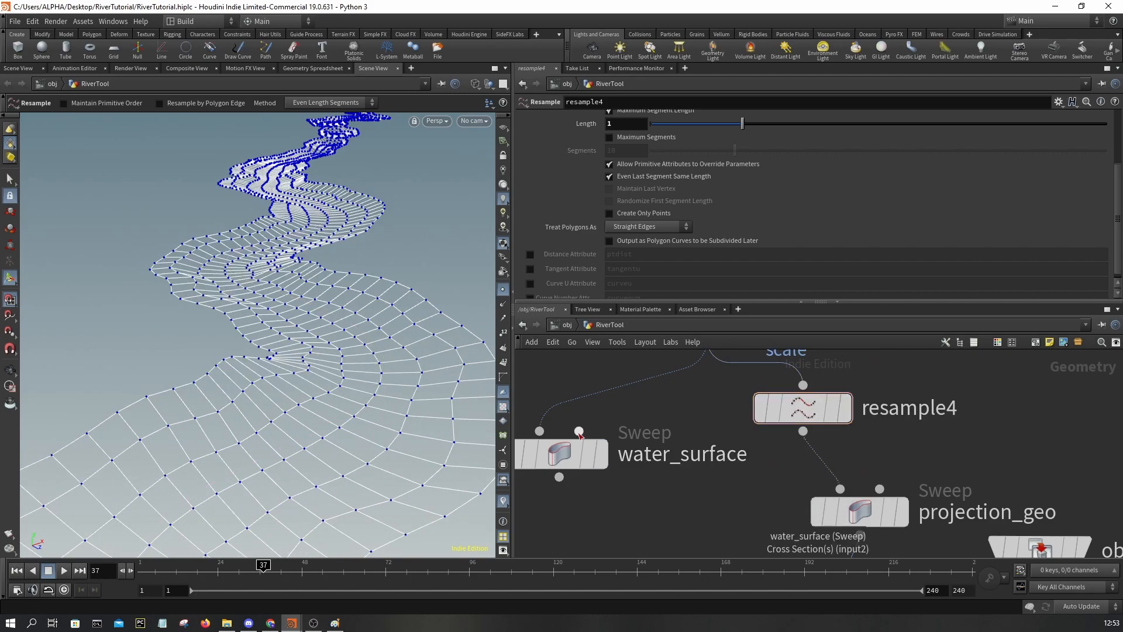
Step: Connect the water_surface Sweep node's first input to resample4's output and display the Sweep
{"action": "left_click", "coordinate": [604, 455]}
{"action": "left_click", "coordinate": [569, 452]}
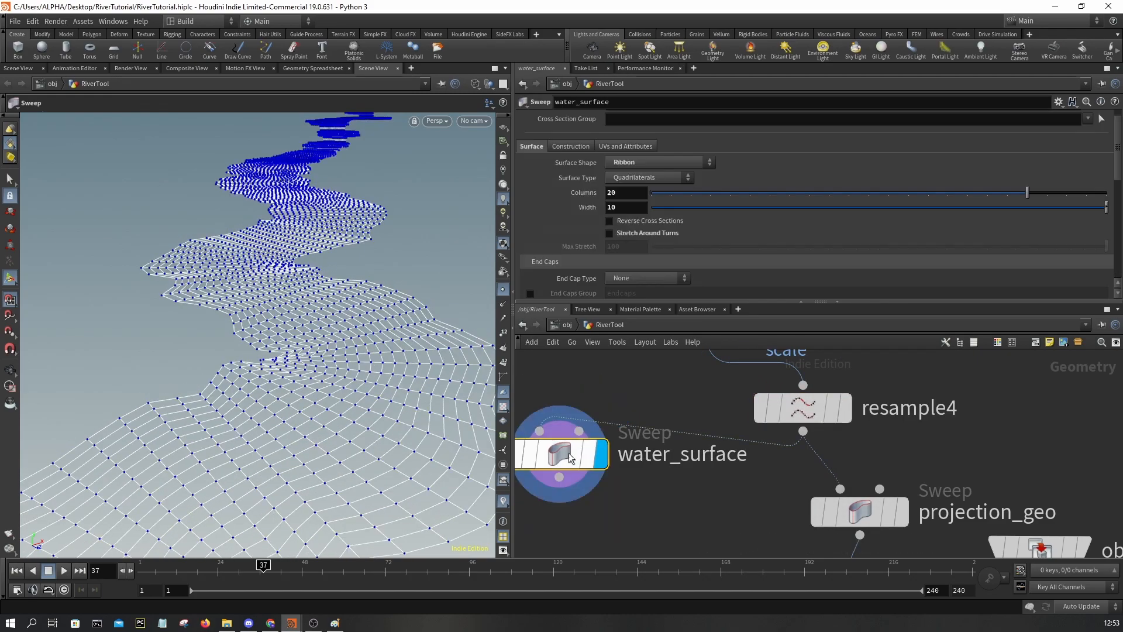
{"action": "left_click", "coordinate": [748, 362]}
{"action": "left_click", "coordinate": [746, 362]}
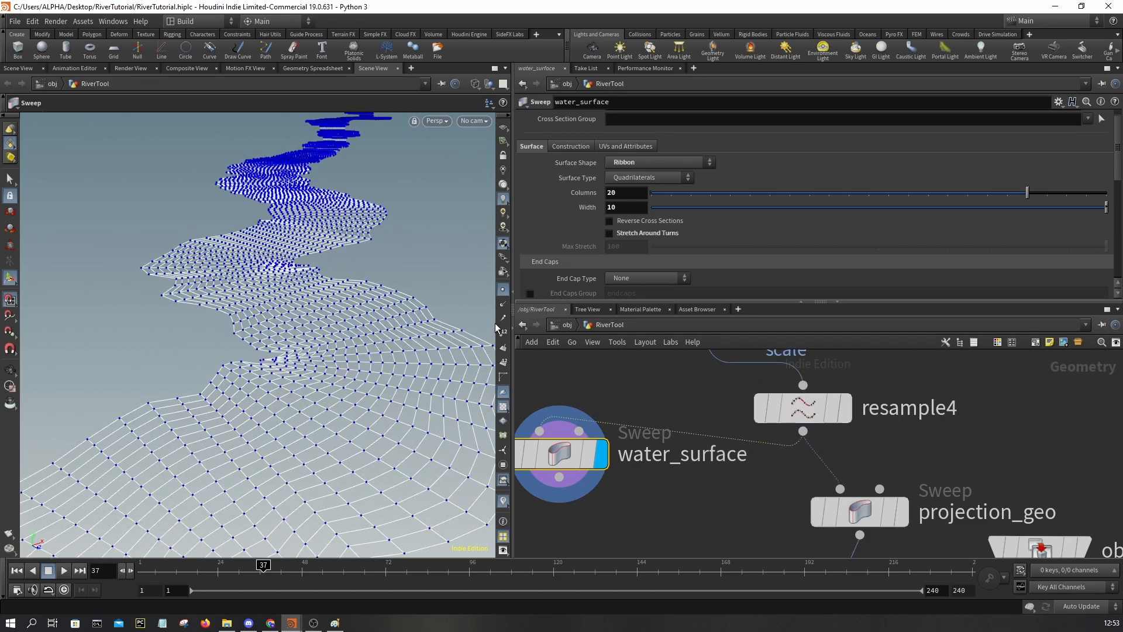
Step: Hide the point markers and compare water_surface in shaded and wireframe view while toggling resample4's bypass
{"action": "left_click", "coordinate": [505, 293]}
{"action": "key", "text": "w"}
{"action": "mouse_move", "coordinate": [800, 399]}
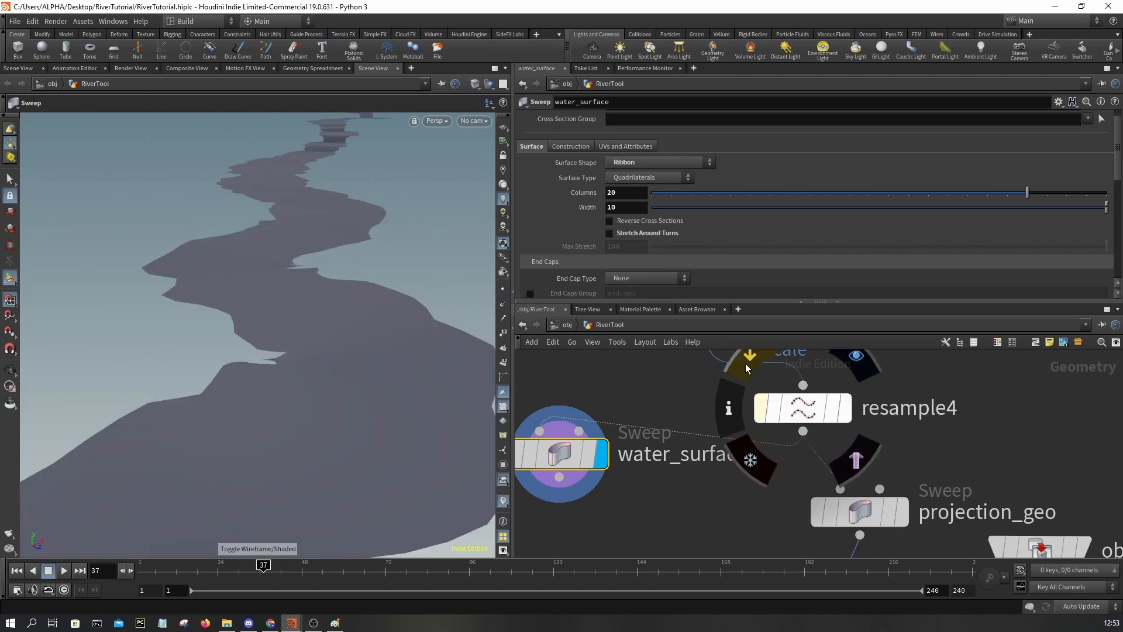
{"action": "left_click", "coordinate": [745, 363]}
{"action": "left_click", "coordinate": [743, 363]}
{"action": "key", "text": "w"}
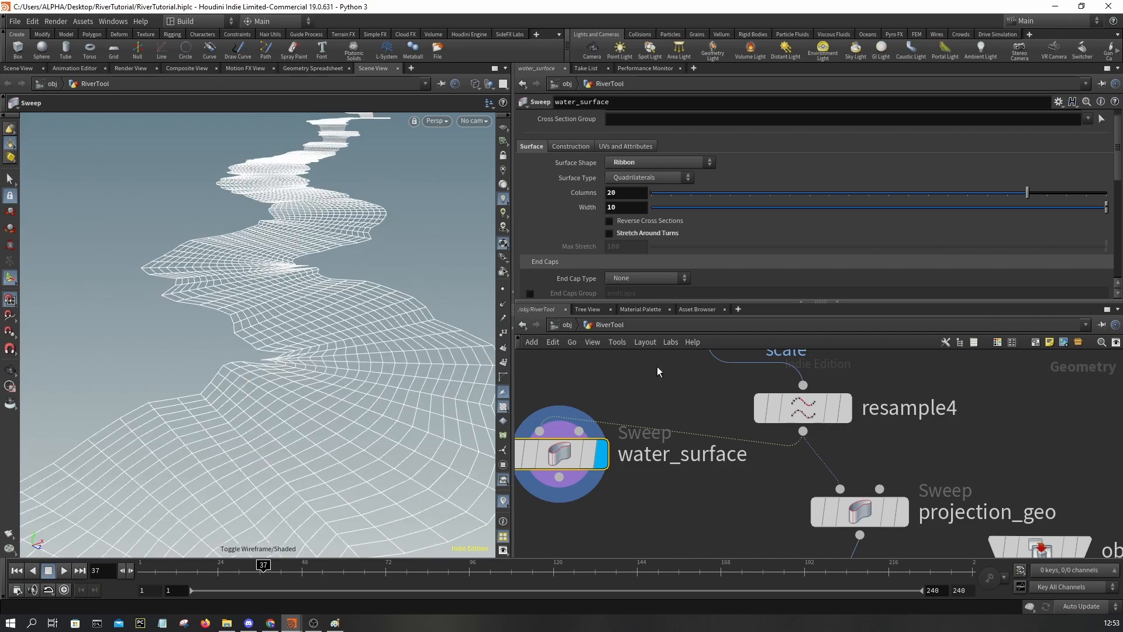
{"action": "left_click", "coordinate": [756, 364]}
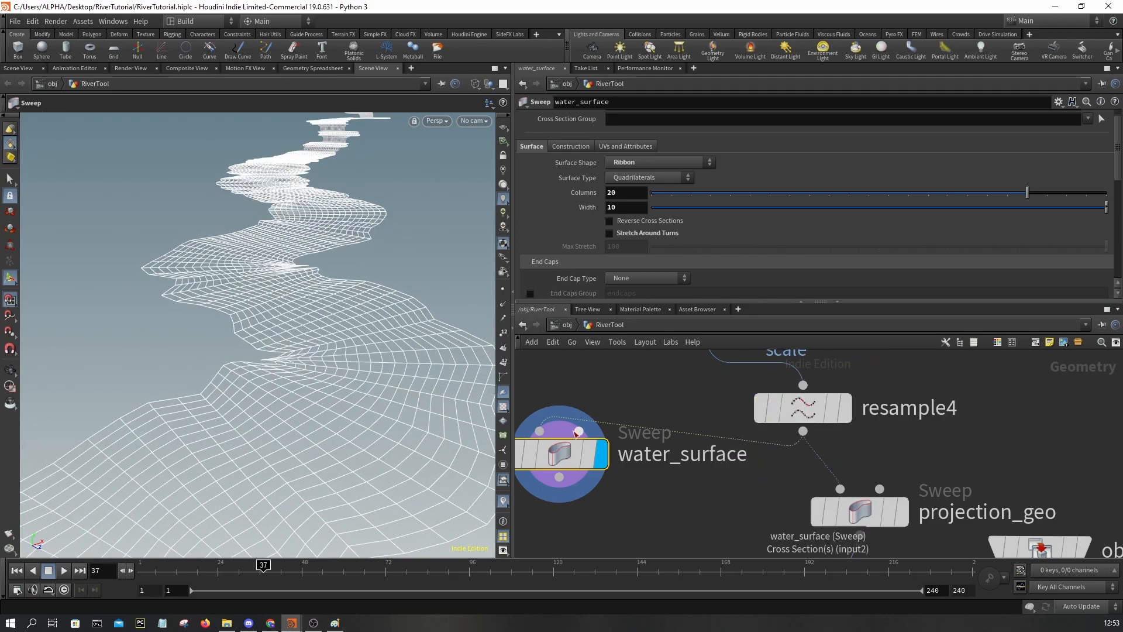
Step: Set the water_surface Sweep's Columns to 12 and view the ribbon shaded
{"action": "left_click_drag", "start_coordinate": [1025, 195], "coordinate": [868, 209]}
{"action": "right_click_drag", "start_coordinate": [259, 286], "coordinate": [279, 268]}
{"action": "key", "text": "w"}
{"action": "left_click_drag", "start_coordinate": [279, 269], "coordinate": [301, 151]}
{"action": "right_click_drag", "start_coordinate": [301, 150], "coordinate": [303, 243]}
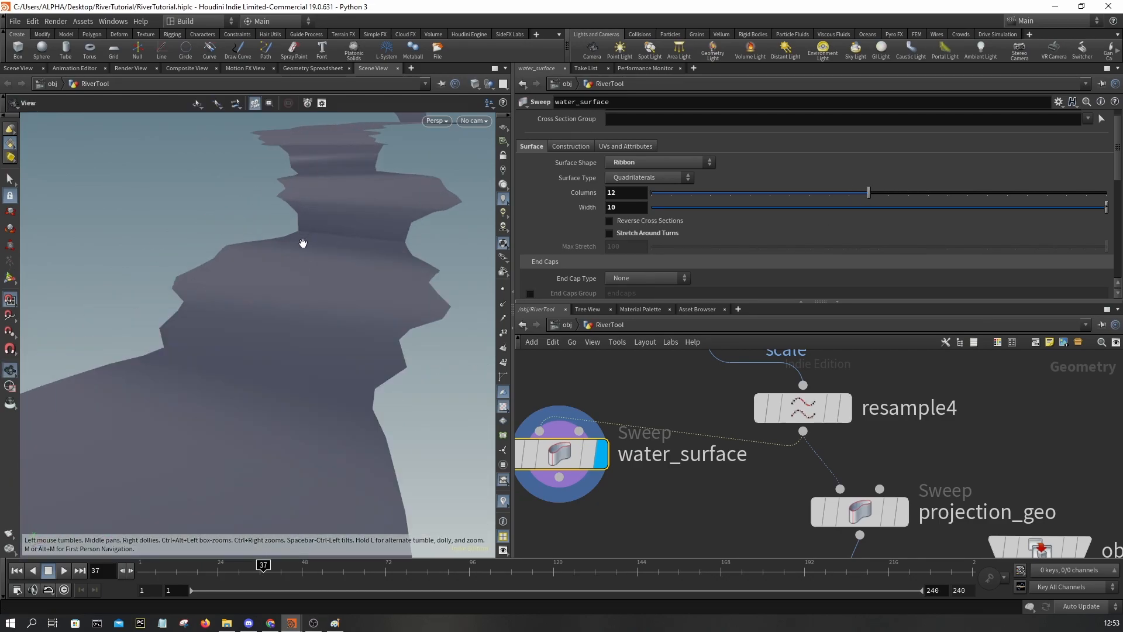
Step: Examine the steep drop in the water surface from the side in wireframe and shaded view, with resample4 bypassed and active
{"action": "mouse_move", "coordinate": [303, 244]}
{"action": "left_mouse_down"}
{"action": "mouse_move", "coordinate": [200, 248]}
{"action": "mouse_move", "coordinate": [201, 266]}
{"action": "mouse_move", "coordinate": [273, 285]}
{"action": "mouse_move", "coordinate": [226, 276]}
{"action": "mouse_move", "coordinate": [163, 299]}
{"action": "left_mouse_up"}
{"action": "key", "text": "w"}
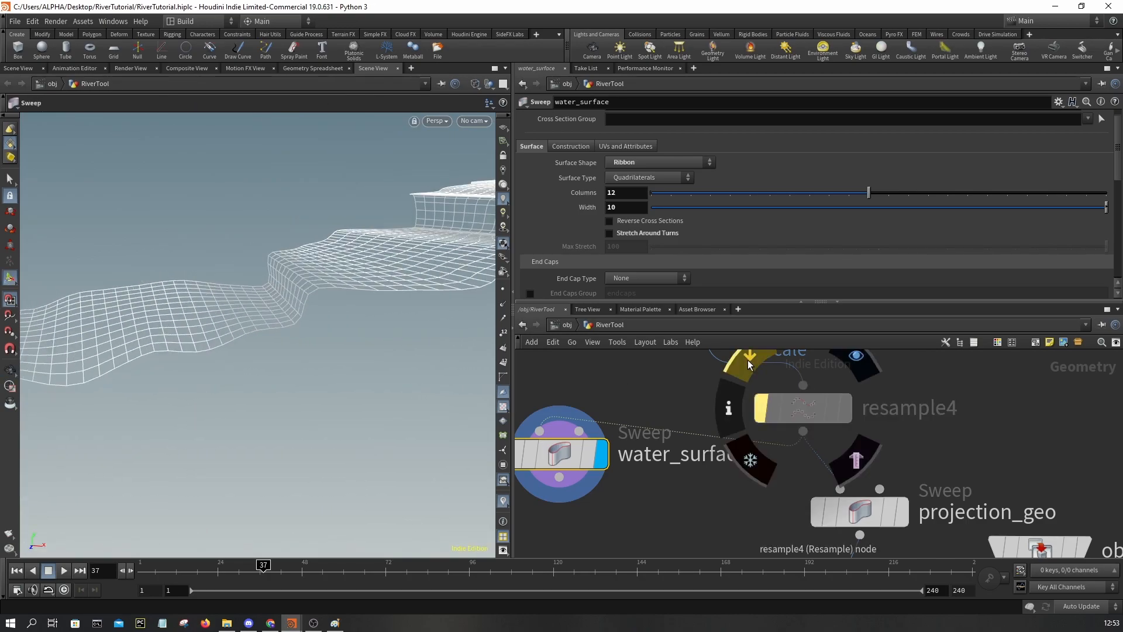
{"action": "middle_click_drag", "start_coordinate": [369, 296], "coordinate": [270, 362], "text": "alt"}
{"action": "middle_click_drag", "start_coordinate": [320, 301], "coordinate": [277, 311], "text": "alt"}
{"action": "left_click_drag", "start_coordinate": [276, 311], "coordinate": [239, 299]}
{"action": "key", "text": "w"}
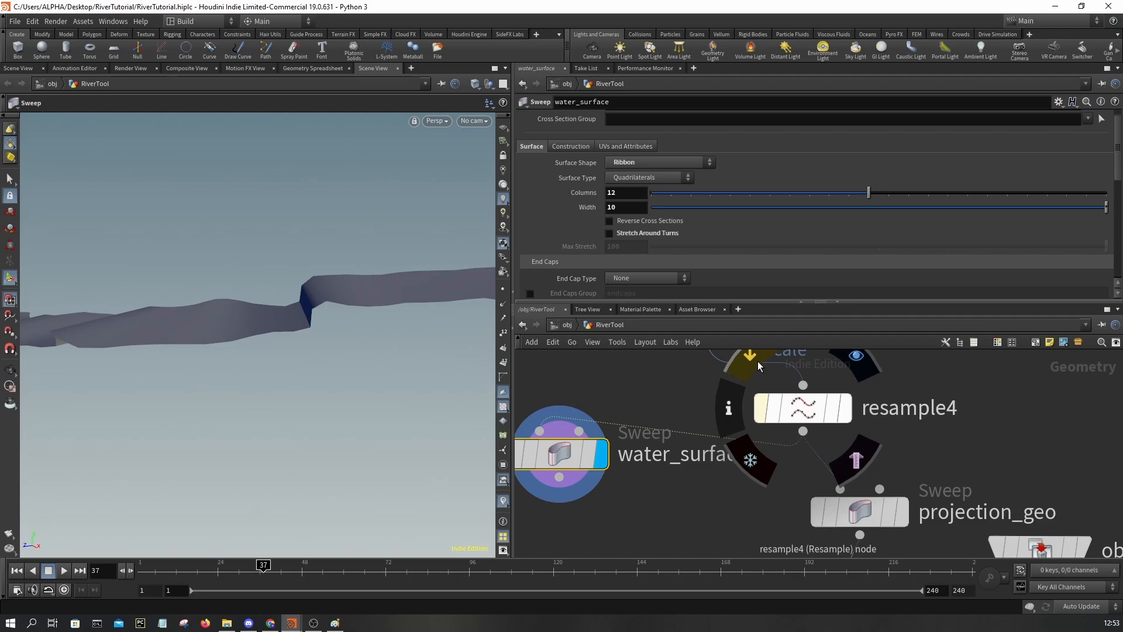
{"action": "key", "text": "w"}
{"action": "left_click_drag", "start_coordinate": [344, 290], "coordinate": [421, 295], "text": "alt"}
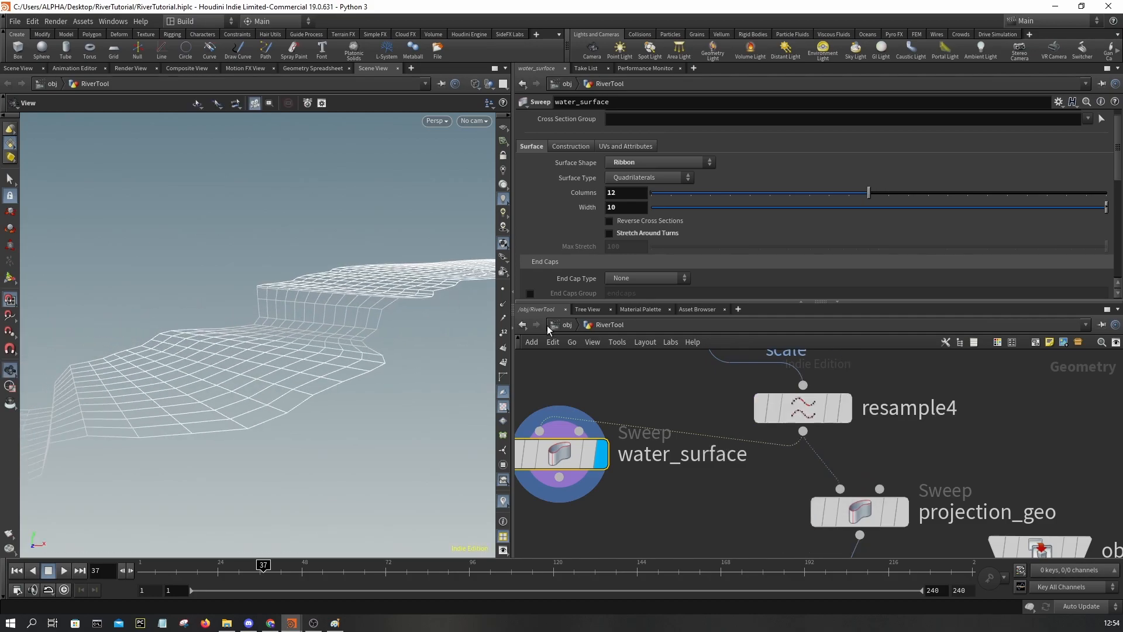
Step: Display the Skin node and inspect the riverbed at the steep drop in shaded and wireframe view
{"action": "left_click", "coordinate": [801, 410]}
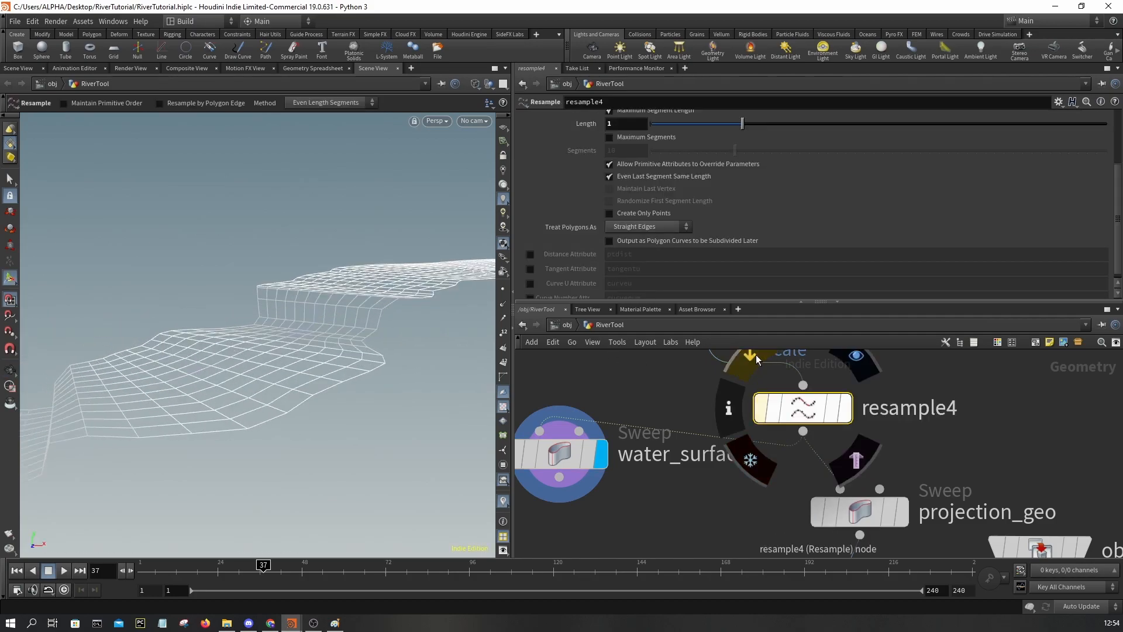
{"action": "scroll", "coordinate": [929, 458], "scroll_direction": "down", "scroll_amount": 2}
{"action": "scroll", "coordinate": [835, 409], "scroll_direction": "down", "scroll_amount": 2}
{"action": "middle_click_drag", "start_coordinate": [916, 553], "coordinate": [872, 413]}
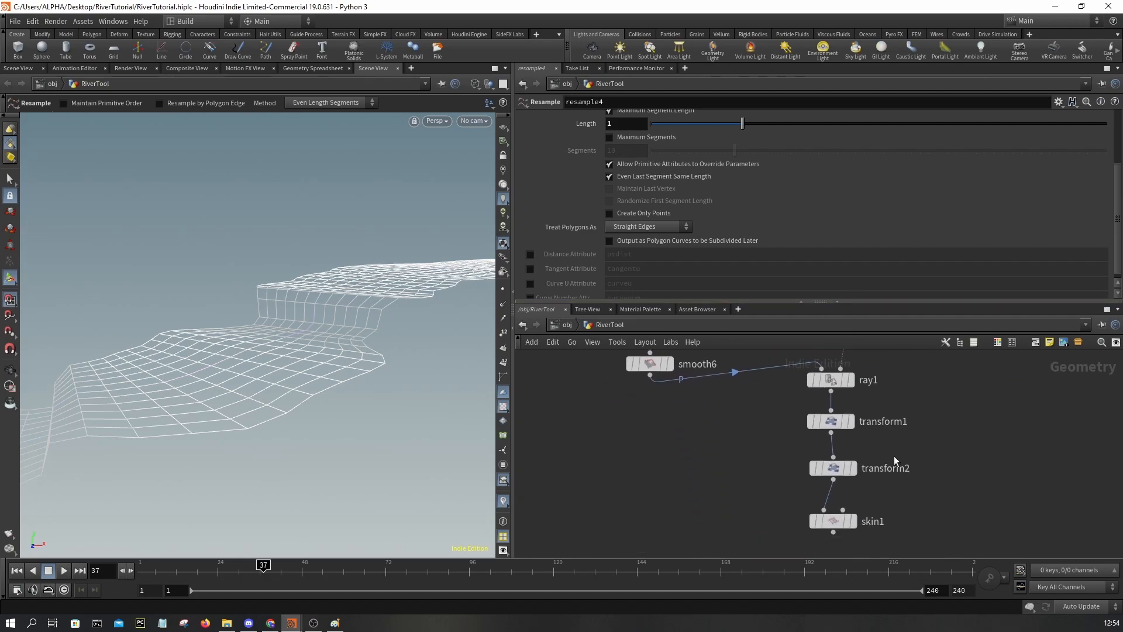
{"action": "scroll", "coordinate": [877, 521], "scroll_direction": "up", "scroll_amount": 2}
{"action": "left_click", "coordinate": [841, 519]}
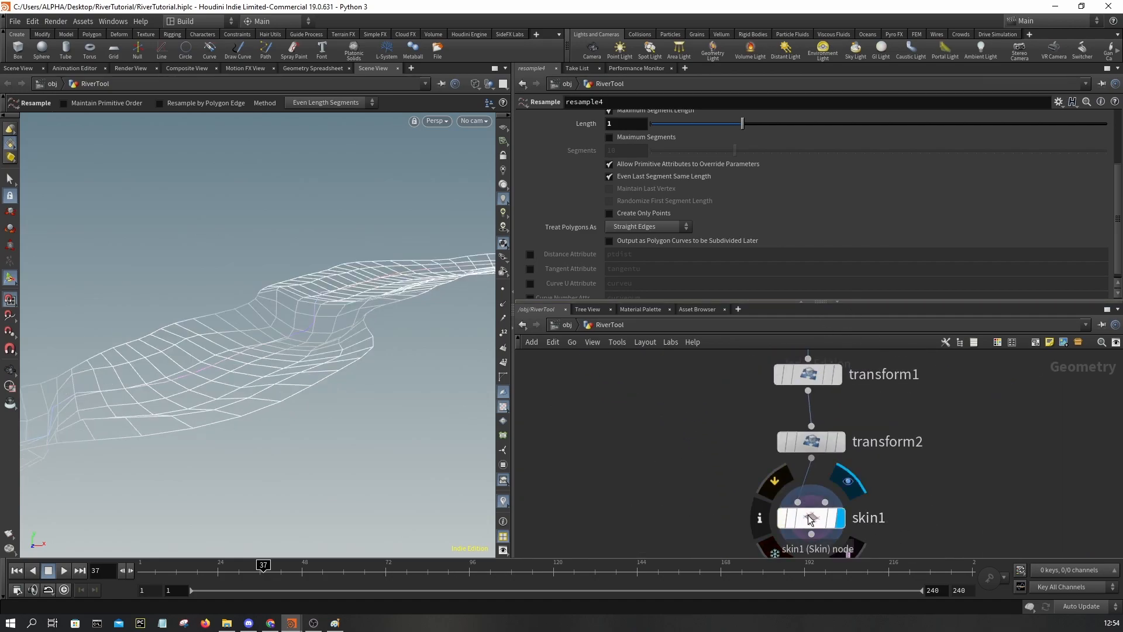
{"action": "left_click", "coordinate": [811, 519]}
{"action": "scroll", "coordinate": [336, 309], "scroll_direction": "up", "scroll_amount": 4}
{"action": "key", "text": "w"}
{"action": "mouse_move", "coordinate": [329, 311]}
{"action": "left_mouse_down"}
{"action": "mouse_move", "coordinate": [264, 316]}
{"action": "mouse_move", "coordinate": [386, 314]}
{"action": "mouse_move", "coordinate": [256, 324]}
{"action": "left_mouse_up"}
{"action": "key", "text": "w"}
Step: Set resample4's Length to 0.5 and check the Skin mesh in shaded and wireframe view
{"action": "scroll", "coordinate": [386, 313], "scroll_direction": "down", "scroll_amount": 2}
{"action": "scroll", "coordinate": [383, 310], "scroll_direction": "up", "scroll_amount": 2}
{"action": "scroll", "coordinate": [715, 476], "scroll_direction": "down", "scroll_amount": 2}
{"action": "middle_click_drag", "start_coordinate": [729, 406], "coordinate": [812, 576]}
{"action": "middle_click_drag", "start_coordinate": [820, 411], "coordinate": [817, 432]}
{"action": "scroll", "coordinate": [828, 405], "scroll_direction": "up", "scroll_amount": 1}
{"action": "middle_click_drag", "start_coordinate": [838, 392], "coordinate": [875, 513]}
{"action": "scroll", "coordinate": [847, 480], "scroll_direction": "up", "scroll_amount": 2}
{"action": "left_click", "coordinate": [798, 465]}
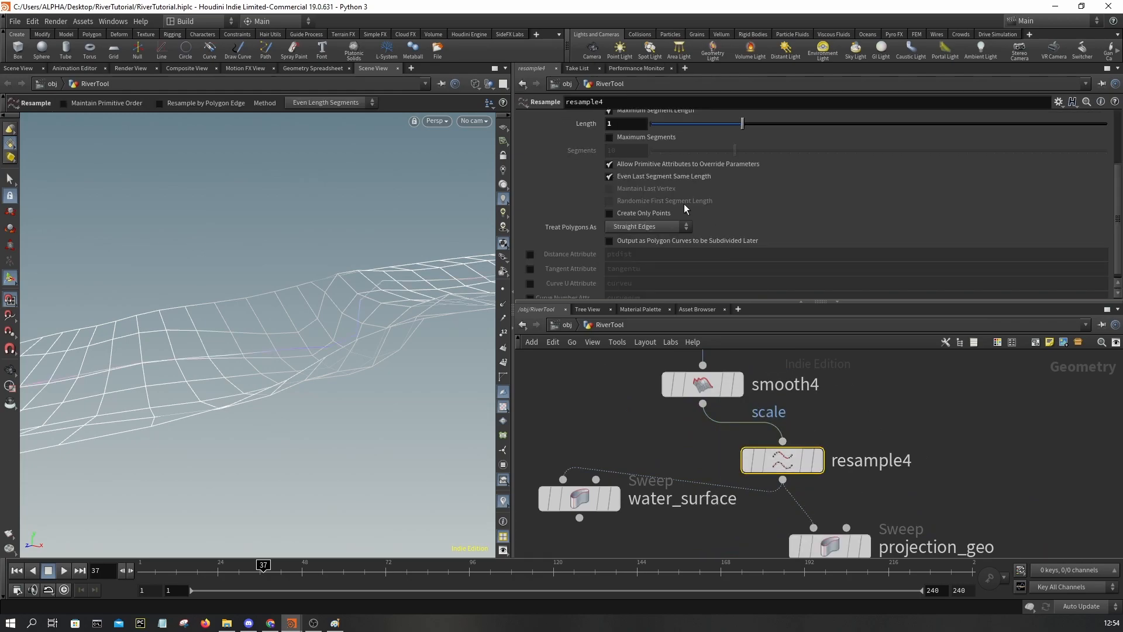
{"action": "type", "text": "0.5"}
{"action": "key", "text": "Return"}
{"action": "mouse_move", "coordinate": [415, 294]}
{"action": "left_mouse_down", "text": "alt"}
{"action": "mouse_move", "coordinate": [426, 311]}
{"action": "mouse_move", "coordinate": [521, 325]}
{"action": "mouse_move", "coordinate": [444, 311]}
{"action": "mouse_move", "coordinate": [468, 319]}
{"action": "left_mouse_up", "text": "alt"}
{"action": "key", "text": "w"}
{"action": "key", "text": "w"}
Step: Toggle resample4's bypass, return to the Skin node and inspect the density of its mesh along the river
{"action": "left_click", "coordinate": [738, 420]}
{"action": "left_click", "coordinate": [739, 420]}
{"action": "left_click", "coordinate": [739, 420]}
{"action": "key", "text": "Delete"}
{"action": "scroll", "coordinate": [817, 422], "scroll_direction": "down", "scroll_amount": 2}
{"action": "left_click_drag", "start_coordinate": [427, 343], "coordinate": [409, 293], "text": "alt"}
{"action": "scroll", "coordinate": [913, 389], "scroll_direction": "down", "scroll_amount": 5}
{"action": "middle_click_drag", "start_coordinate": [909, 486], "coordinate": [901, 436]}
{"action": "scroll", "coordinate": [337, 335], "scroll_direction": "down", "scroll_amount": 5}
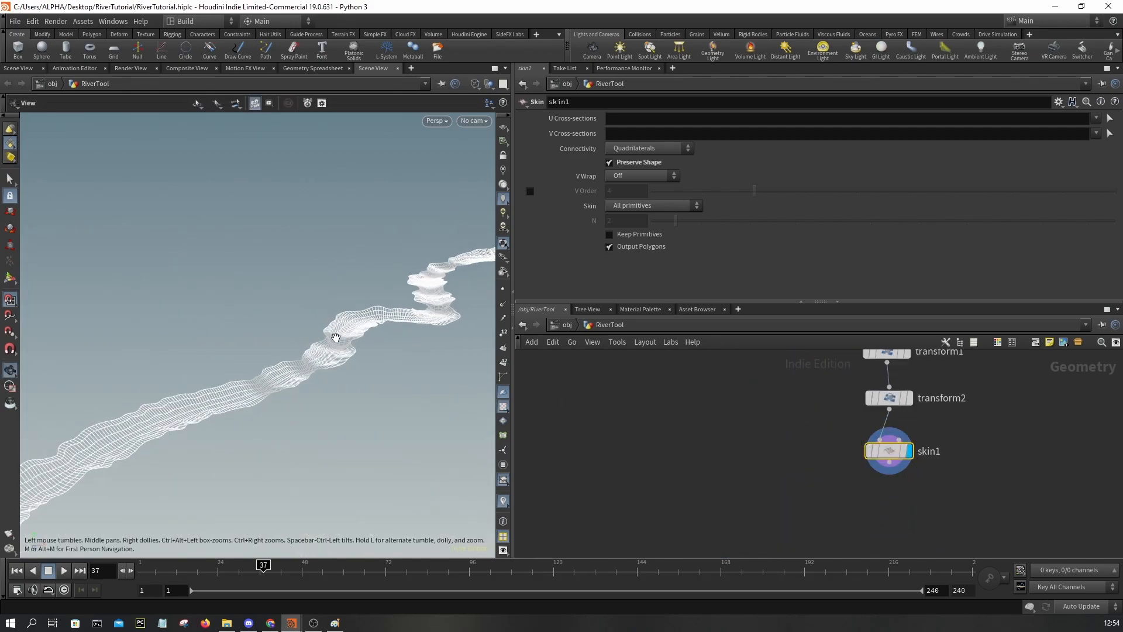
{"action": "left_click_drag", "start_coordinate": [337, 334], "coordinate": [341, 372], "text": "alt"}
{"action": "right_click_drag", "start_coordinate": [341, 372], "coordinate": [326, 497], "text": "alt"}
{"action": "left_click_drag", "start_coordinate": [326, 497], "coordinate": [296, 327], "text": "alt"}
{"action": "key", "text": "Tab"}
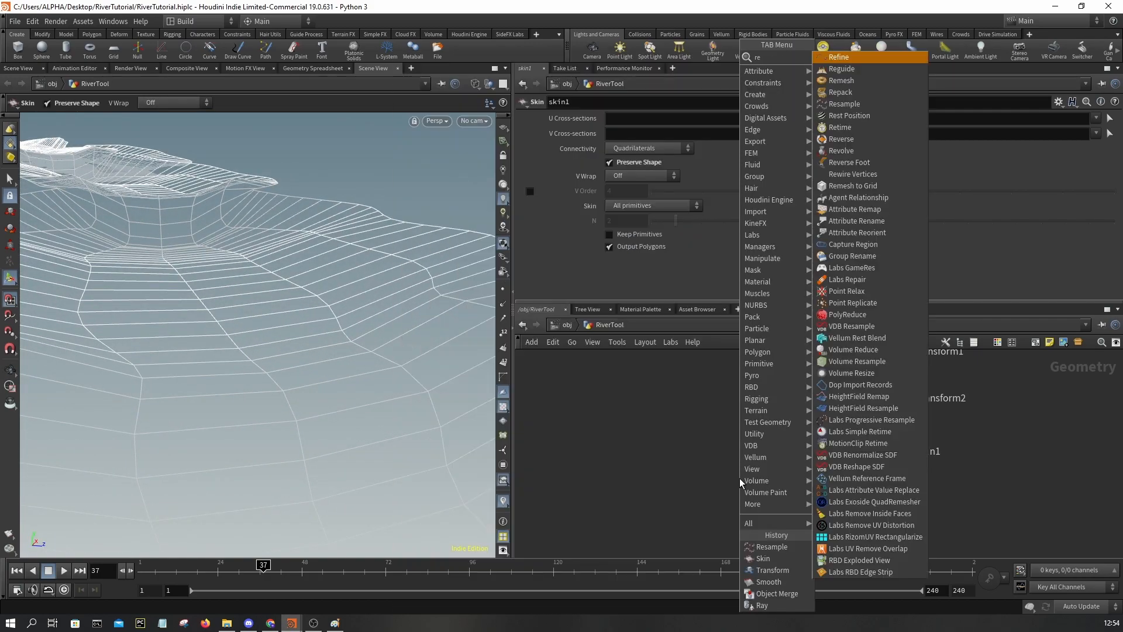
{"action": "key", "text": "Escape"}
{"action": "scroll", "coordinate": [402, 331], "scroll_direction": "down", "scroll_amount": 5}
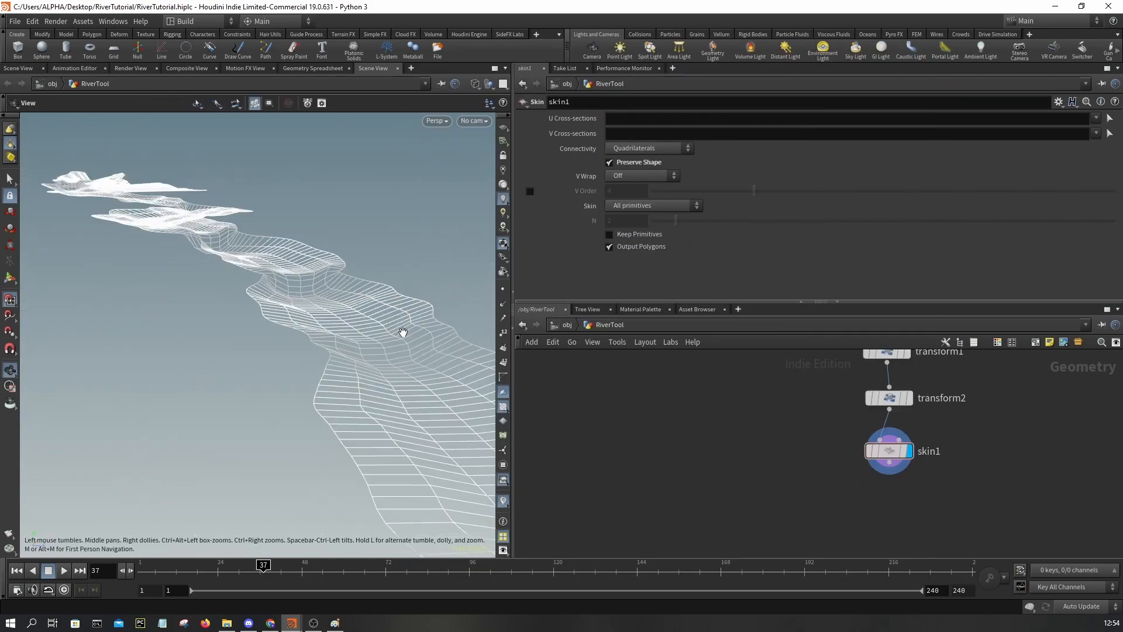
Step: Add a Remesh node below the Skin node, connect the Skin output to its first input and interrupt the cooking
{"action": "scroll", "coordinate": [251, 256], "scroll_direction": "up", "scroll_amount": 4}
{"action": "left_click_drag", "start_coordinate": [251, 256], "coordinate": [386, 345], "text": "alt"}
{"action": "key", "text": "Tab"}
{"action": "type", "text": "r"}
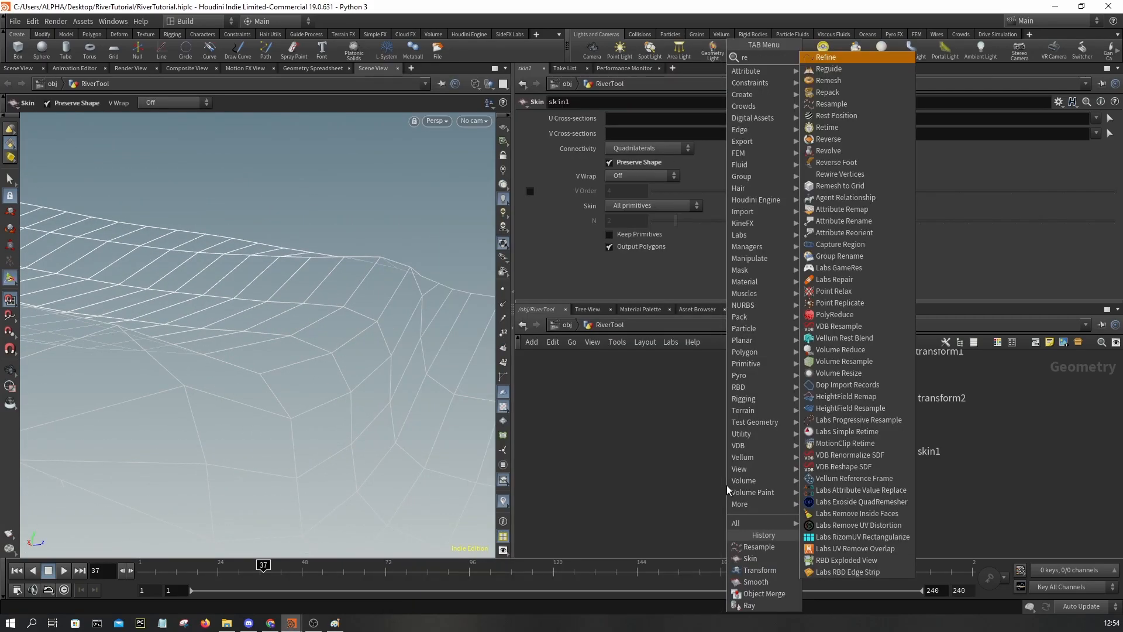
{"action": "type", "text": "f"}
{"action": "key", "text": "Return"}
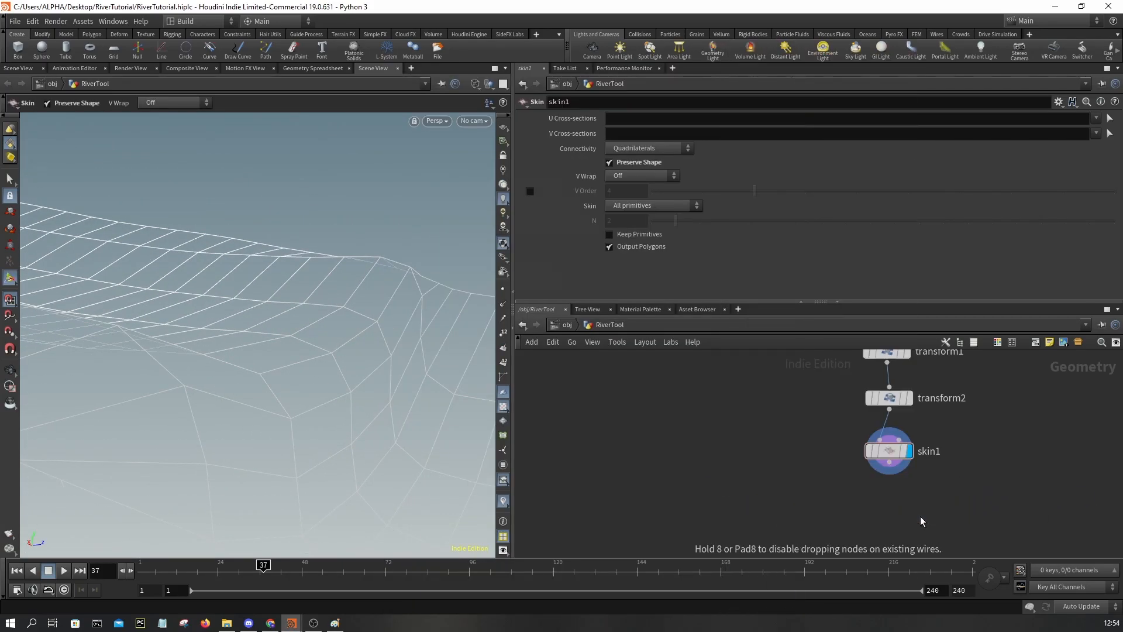
{"action": "left_click", "coordinate": [921, 521]}
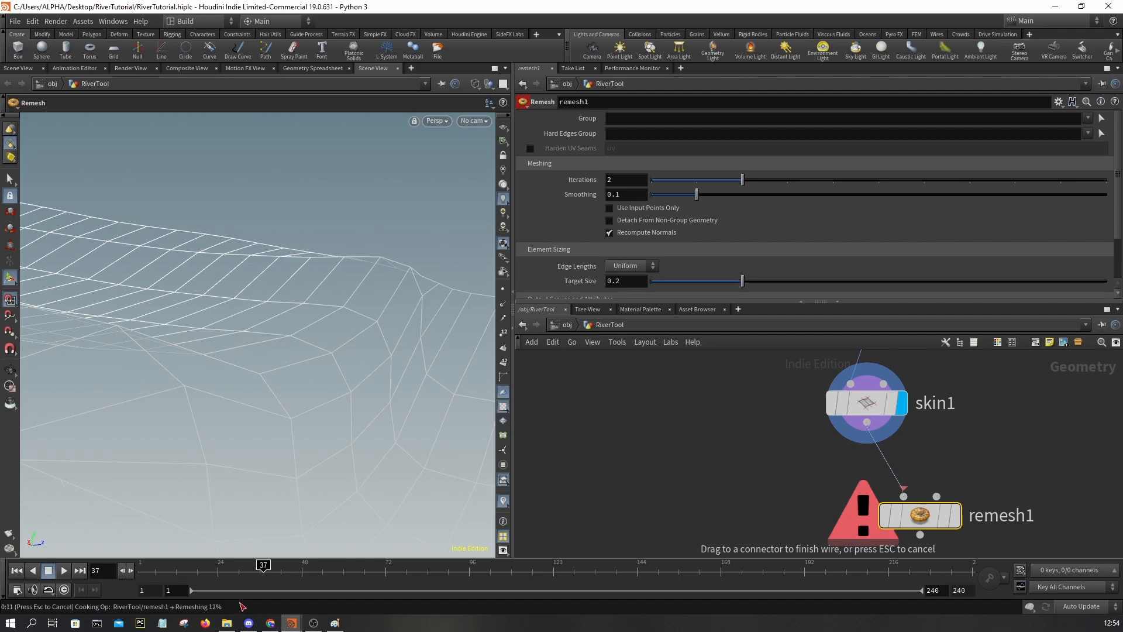
{"action": "key", "text": "Escape"}
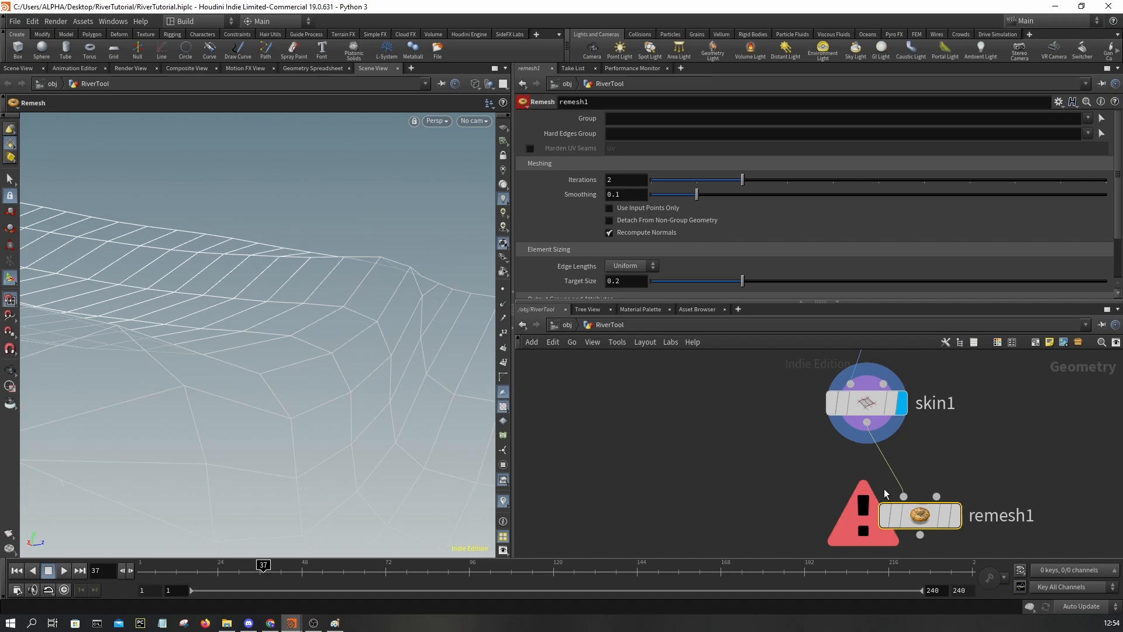
Step: Set the Remesh node's Target Size to 1 and display the node
{"action": "scroll", "coordinate": [957, 519], "scroll_direction": "up", "scroll_amount": 2}
{"action": "double_click", "coordinate": [625, 285]}
{"action": "type", "text": "2"}
{"action": "key", "text": "Return"}
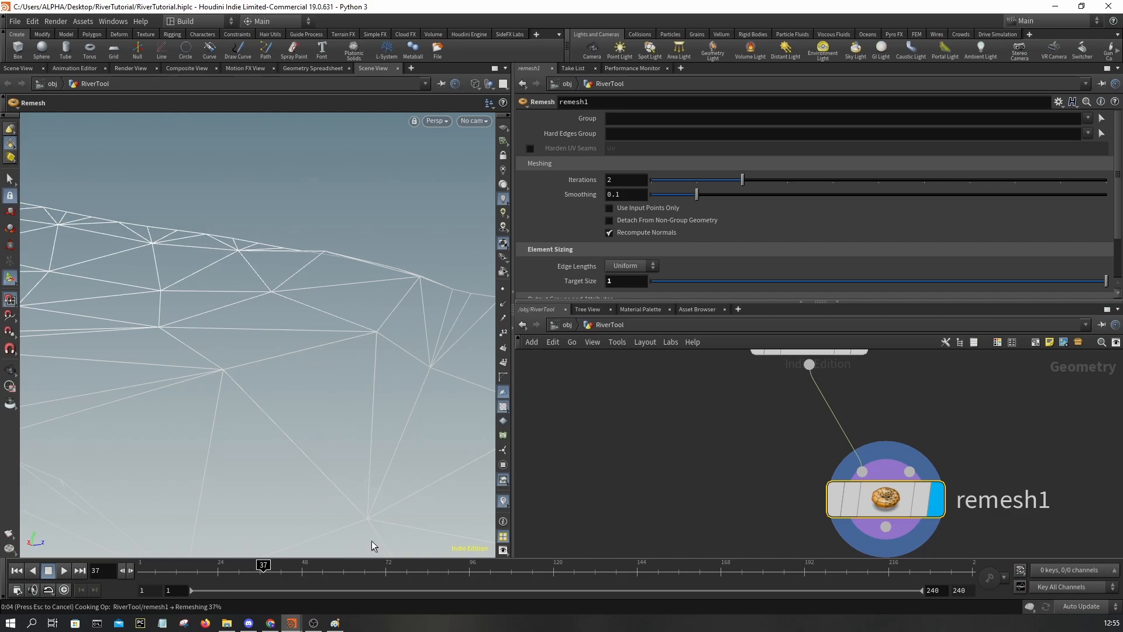
Step: Examine the remeshed riverbed's triangle distribution along the river and at its steep drops, in wireframe and shaded view
{"action": "key", "text": "space"}
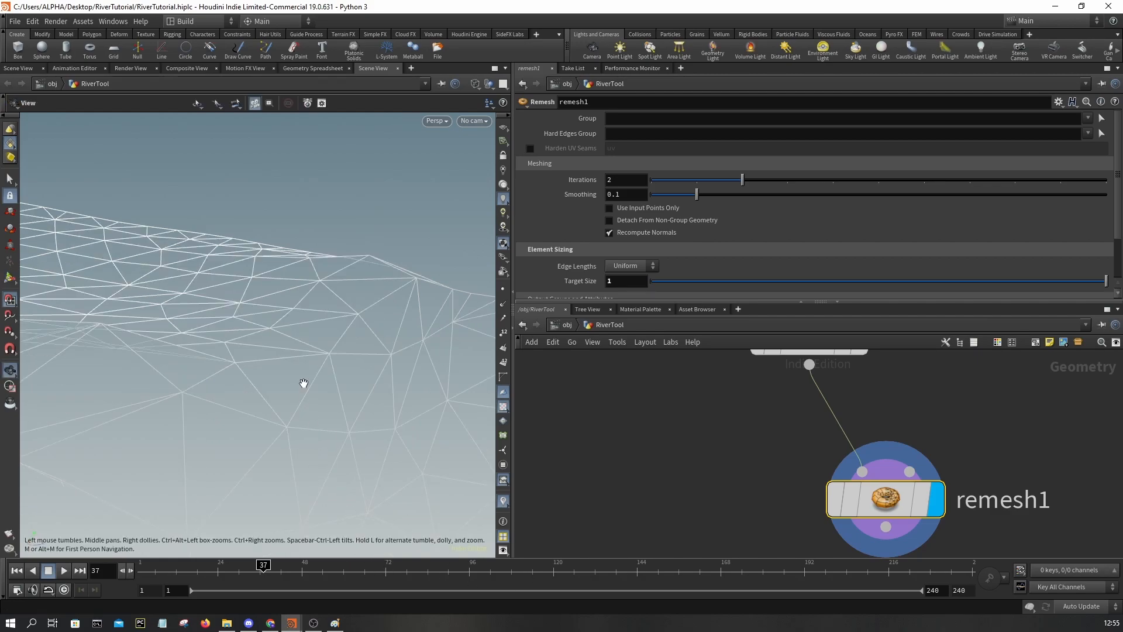
{"action": "scroll", "coordinate": [305, 383], "scroll_direction": "up", "scroll_amount": 6}
{"action": "scroll", "coordinate": [298, 381], "scroll_direction": "down", "scroll_amount": 4}
{"action": "key", "text": "w"}
{"action": "mouse_move", "coordinate": [283, 388]}
{"action": "left_mouse_down"}
{"action": "mouse_move", "coordinate": [181, 378]}
{"action": "mouse_move", "coordinate": [213, 356]}
{"action": "left_mouse_up"}
{"action": "key", "text": "w"}
{"action": "scroll", "coordinate": [222, 351], "scroll_direction": "down", "scroll_amount": 5}
{"action": "scroll", "coordinate": [234, 339], "scroll_direction": "up", "scroll_amount": 6}
{"action": "middle_click_drag", "start_coordinate": [247, 315], "coordinate": [311, 306]}
{"action": "mouse_move", "coordinate": [311, 306]}
{"action": "left_mouse_down"}
{"action": "mouse_move", "coordinate": [296, 353]}
{"action": "mouse_move", "coordinate": [216, 388]}
{"action": "mouse_move", "coordinate": [178, 369]}
{"action": "mouse_move", "coordinate": [276, 378]}
{"action": "left_mouse_up"}
{"action": "key", "text": "w"}
{"action": "key", "text": "w"}
{"action": "scroll", "coordinate": [275, 377], "scroll_direction": "down", "scroll_amount": 7}
{"action": "middle_click_drag", "start_coordinate": [276, 376], "coordinate": [332, 266]}
{"action": "scroll", "coordinate": [332, 266], "scroll_direction": "up", "scroll_amount": 6}
{"action": "scroll", "coordinate": [338, 381], "scroll_direction": "down", "scroll_amount": 5}
{"action": "left_click_drag", "start_coordinate": [308, 374], "coordinate": [331, 413]}
{"action": "middle_click_drag", "start_coordinate": [332, 413], "coordinate": [392, 295]}
{"action": "scroll", "coordinate": [371, 345], "scroll_direction": "up", "scroll_amount": 6}
{"action": "mouse_move", "coordinate": [371, 346]}
{"action": "left_mouse_down"}
{"action": "mouse_move", "coordinate": [331, 344]}
{"action": "mouse_move", "coordinate": [321, 328]}
{"action": "mouse_move", "coordinate": [482, 391]}
{"action": "left_mouse_up"}
{"action": "key", "text": "w"}
{"action": "key", "text": "w"}
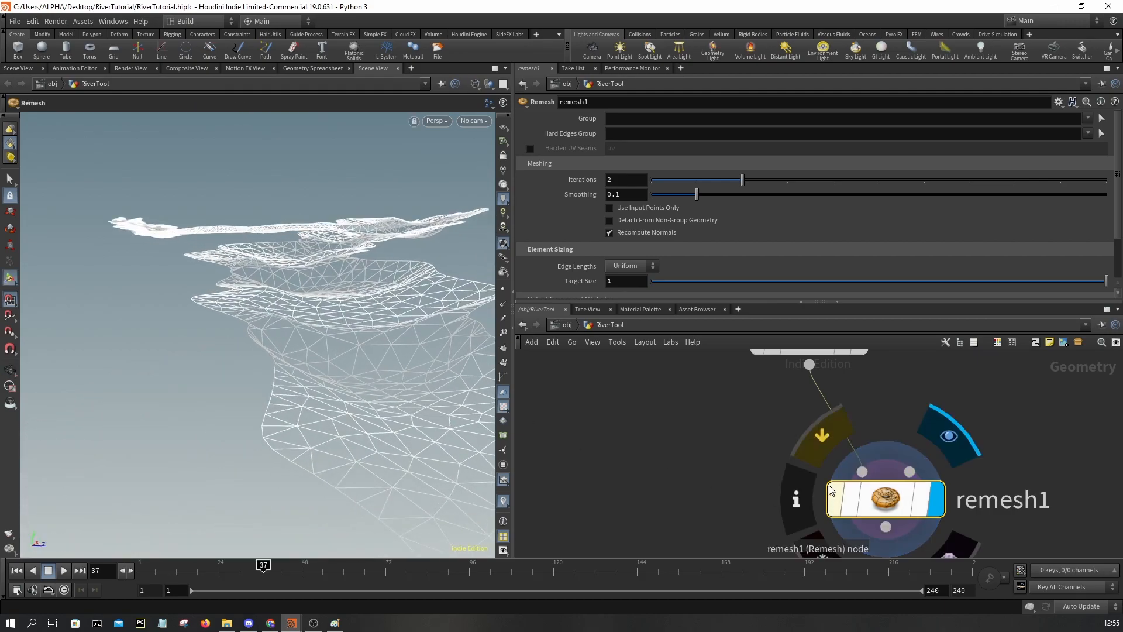
Step: Toggle the Remesh node's bypass to compare the riverbed mesh with and without remeshing
{"action": "left_click", "coordinate": [826, 445]}
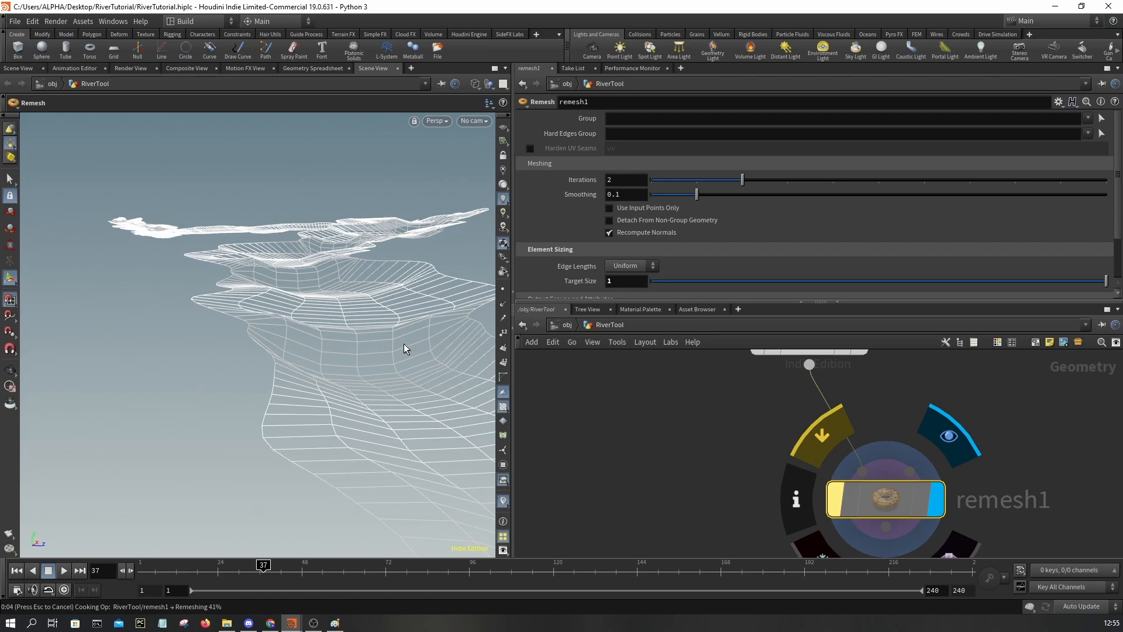
{"action": "scroll", "coordinate": [404, 343], "scroll_direction": "up", "scroll_amount": 4}
{"action": "mouse_move", "coordinate": [384, 338]}
{"action": "left_mouse_down"}
{"action": "mouse_move", "coordinate": [329, 339]}
{"action": "mouse_move", "coordinate": [391, 339]}
{"action": "left_mouse_up"}
{"action": "key", "text": "w"}
{"action": "key", "text": "w"}
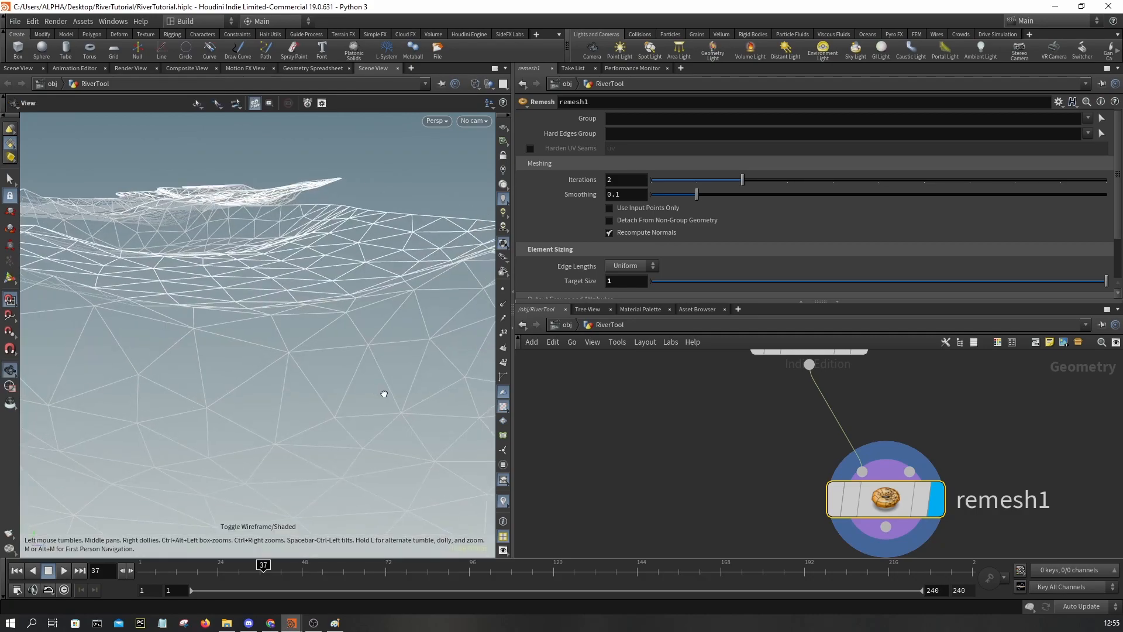
Step: Examine the remeshed riverbed's drops and bends from several angles in wireframe and shaded view
{"action": "scroll", "coordinate": [384, 393], "scroll_direction": "down", "scroll_amount": 5}
{"action": "mouse_move", "coordinate": [349, 384]}
{"action": "left_mouse_down"}
{"action": "mouse_move", "coordinate": [308, 416]}
{"action": "mouse_move", "coordinate": [306, 434]}
{"action": "left_mouse_up"}
{"action": "key", "text": "w"}
{"action": "key", "text": "w"}
{"action": "mouse_move", "coordinate": [348, 275]}
{"action": "left_mouse_down"}
{"action": "mouse_move", "coordinate": [365, 270]}
{"action": "mouse_move", "coordinate": [329, 258]}
{"action": "mouse_move", "coordinate": [294, 275]}
{"action": "mouse_move", "coordinate": [351, 328]}
{"action": "mouse_move", "coordinate": [451, 266]}
{"action": "mouse_move", "coordinate": [435, 350]}
{"action": "mouse_move", "coordinate": [447, 307]}
{"action": "left_mouse_up"}
{"action": "scroll", "coordinate": [346, 304], "scroll_direction": "up", "scroll_amount": 6}
{"action": "scroll", "coordinate": [347, 303], "scroll_direction": "down", "scroll_amount": 3}
{"action": "key", "text": "w"}
{"action": "key", "text": "w"}
{"action": "key", "text": "w"}
{"action": "key", "text": "w"}
{"action": "scroll", "coordinate": [374, 318], "scroll_direction": "up", "scroll_amount": 3}
{"action": "left_click_drag", "start_coordinate": [374, 319], "coordinate": [349, 282]}
{"action": "scroll", "coordinate": [823, 454], "scroll_direction": "down", "scroll_amount": 3}
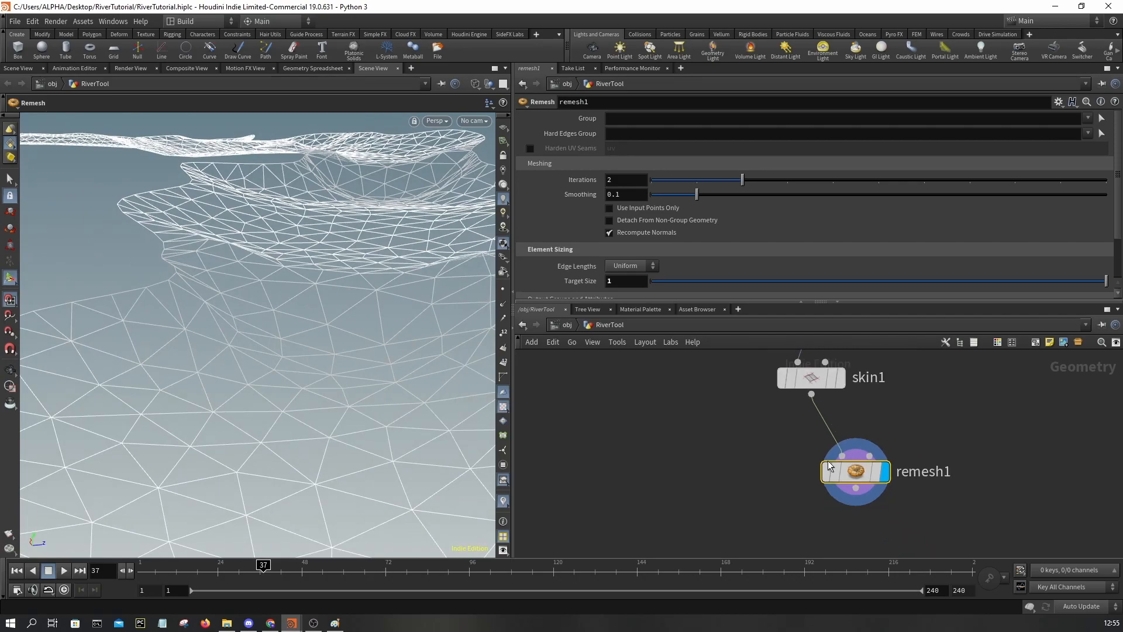
Step: Set the Remesh node's Iterations to 1, turn off Recompute Normals, and check the riverbed in shaded view
{"action": "scroll", "coordinate": [847, 462], "scroll_direction": "down", "scroll_amount": 1}
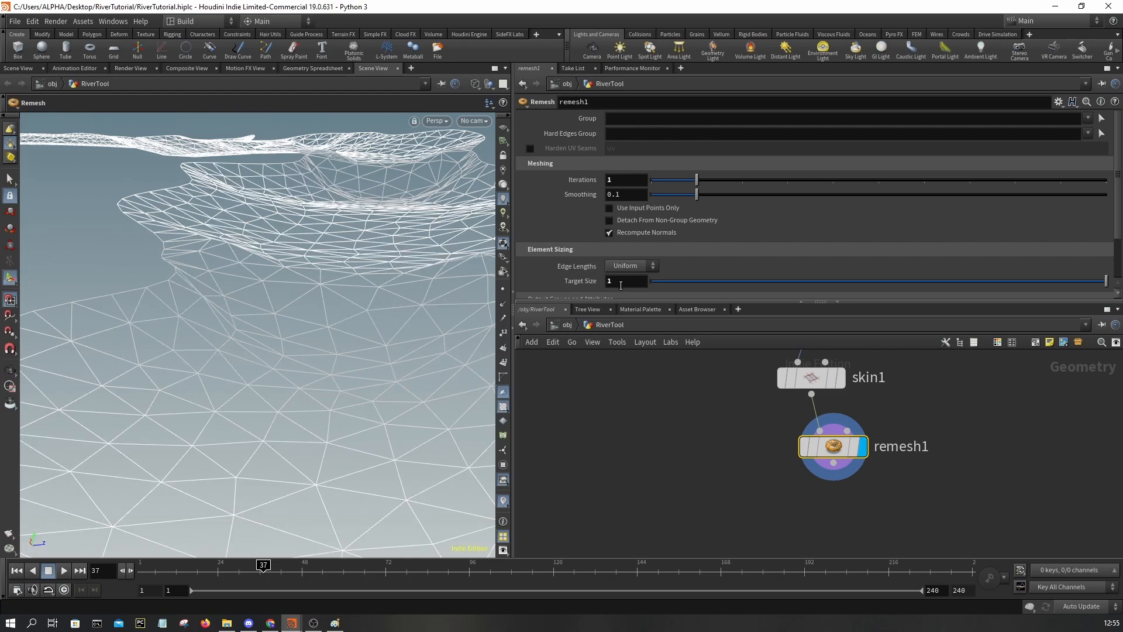
{"action": "mouse_move", "coordinate": [850, 456]}
{"action": "right_click_drag", "start_coordinate": [323, 388], "coordinate": [314, 330]}
{"action": "key", "text": "w"}
{"action": "mouse_move", "coordinate": [327, 353]}
{"action": "left_mouse_down"}
{"action": "mouse_move", "coordinate": [236, 343]}
{"action": "mouse_move", "coordinate": [356, 353]}
{"action": "mouse_move", "coordinate": [380, 373]}
{"action": "left_mouse_up"}
{"action": "key", "text": "w"}
{"action": "key", "text": "w"}
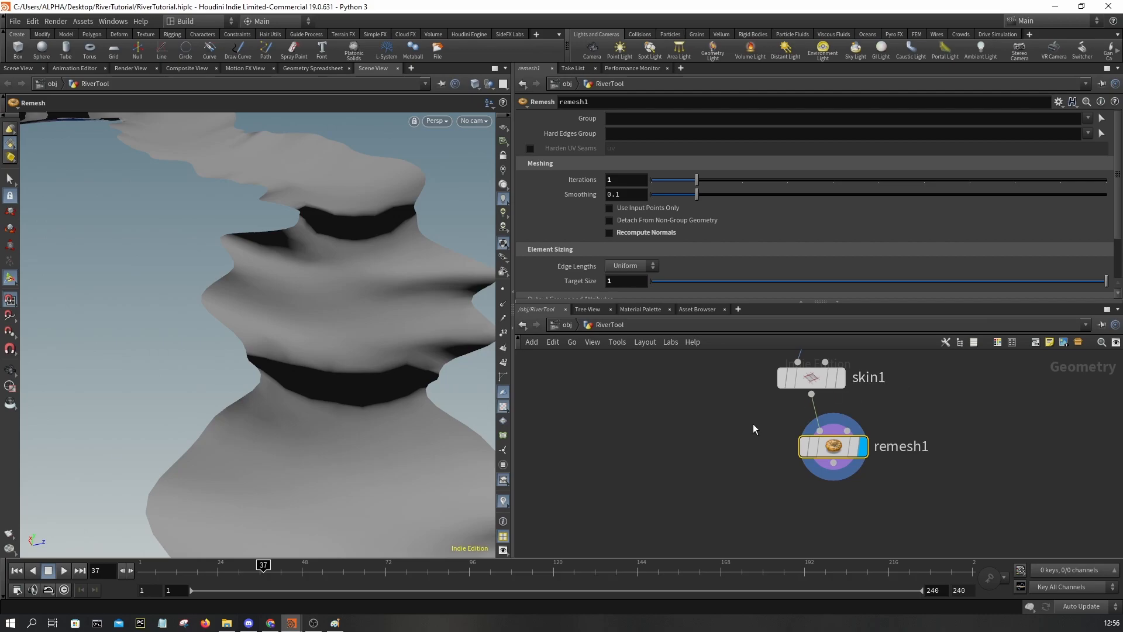
Step: Add a Normal node below the Remesh node, connected to its output, and display it
{"action": "key", "text": "Tab"}
{"action": "type", "text": "normal"}
{"action": "key", "text": "Return"}
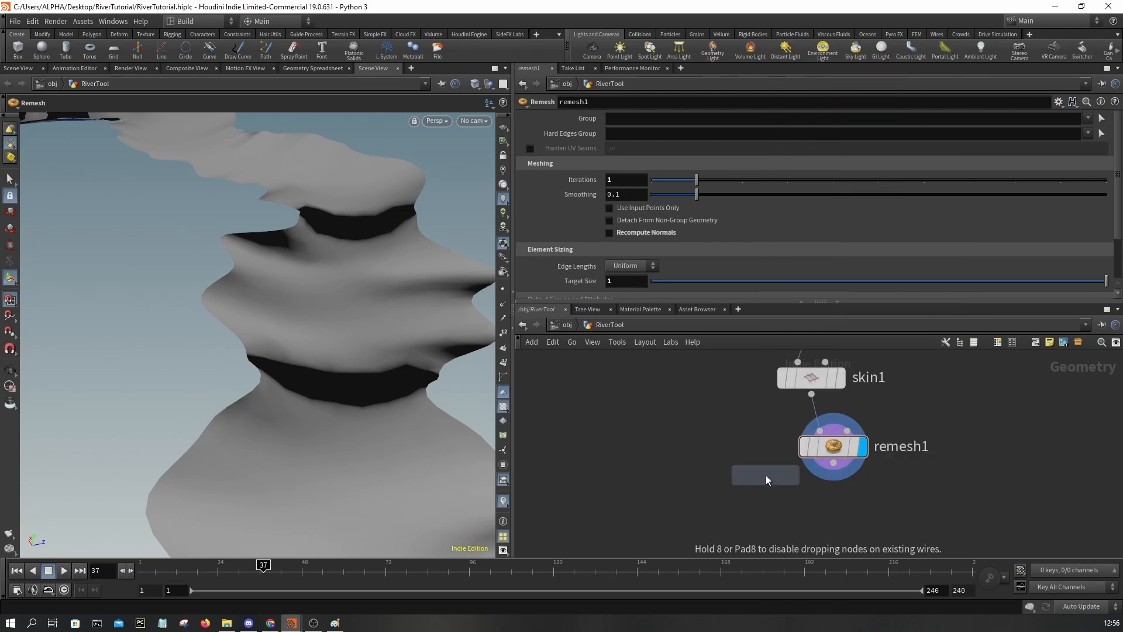
{"action": "left_click", "coordinate": [760, 500]}
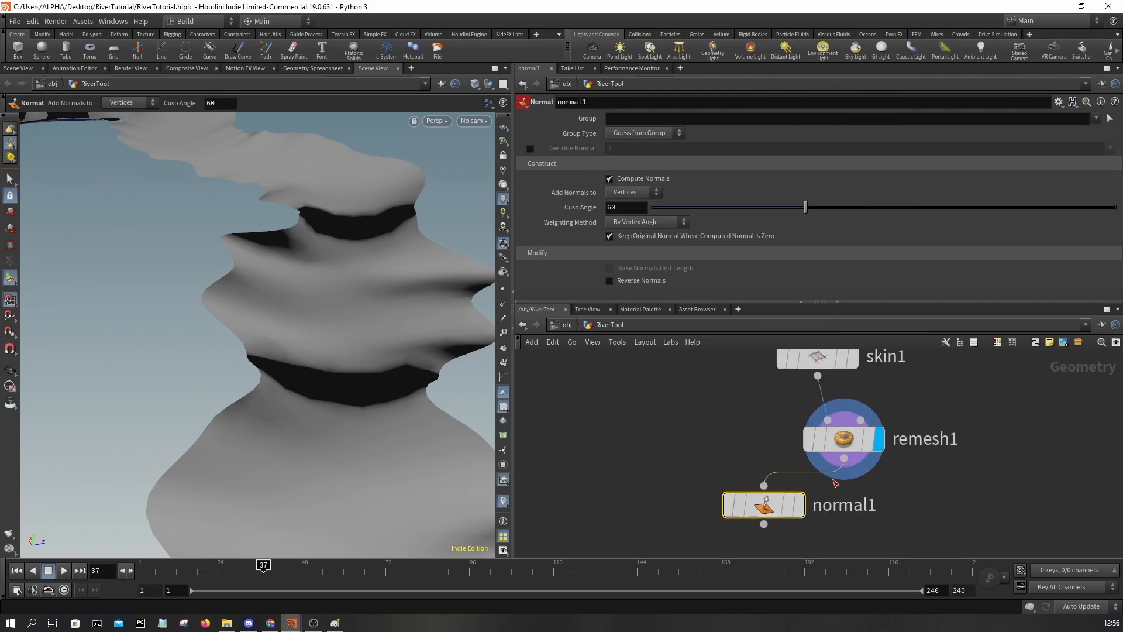
{"action": "left_click", "coordinate": [797, 499]}
{"action": "left_click_drag", "start_coordinate": [768, 501], "coordinate": [807, 502]}
{"action": "left_click", "coordinate": [712, 491]}
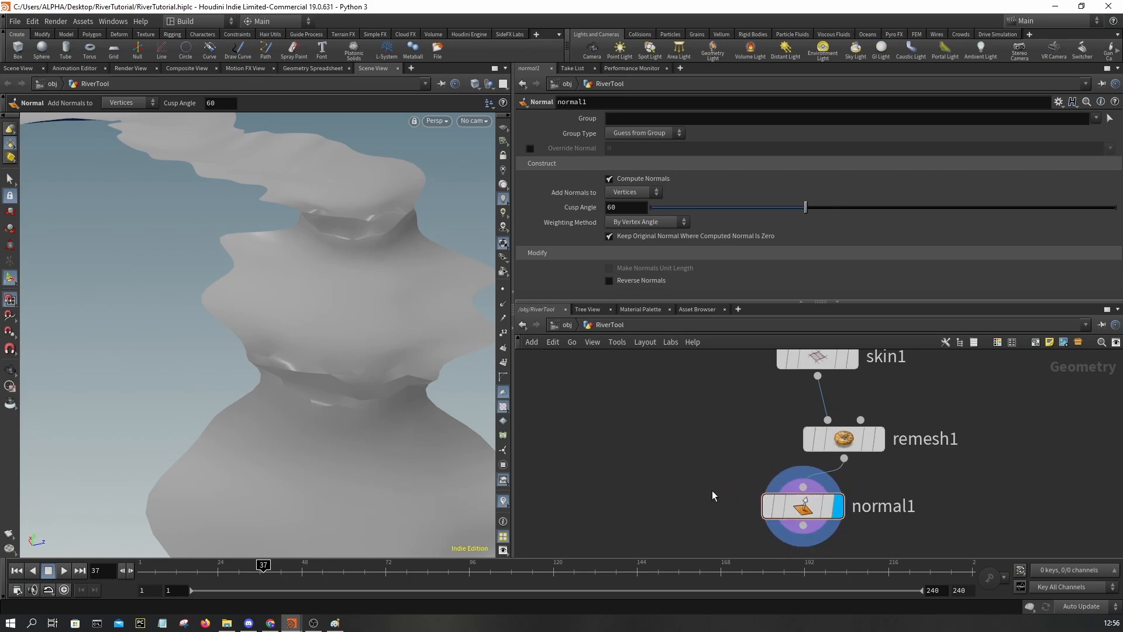
Step: Set the Normal node's Cusp Angle to 180 and check the riverbed's shading against its wireframe
{"action": "left_click_drag", "start_coordinate": [810, 211], "coordinate": [1118, 234]}
{"action": "mouse_move", "coordinate": [345, 310]}
{"action": "left_mouse_down", "text": "alt"}
{"action": "mouse_move", "coordinate": [308, 300]}
{"action": "mouse_move", "coordinate": [427, 277]}
{"action": "left_mouse_up", "text": "alt"}
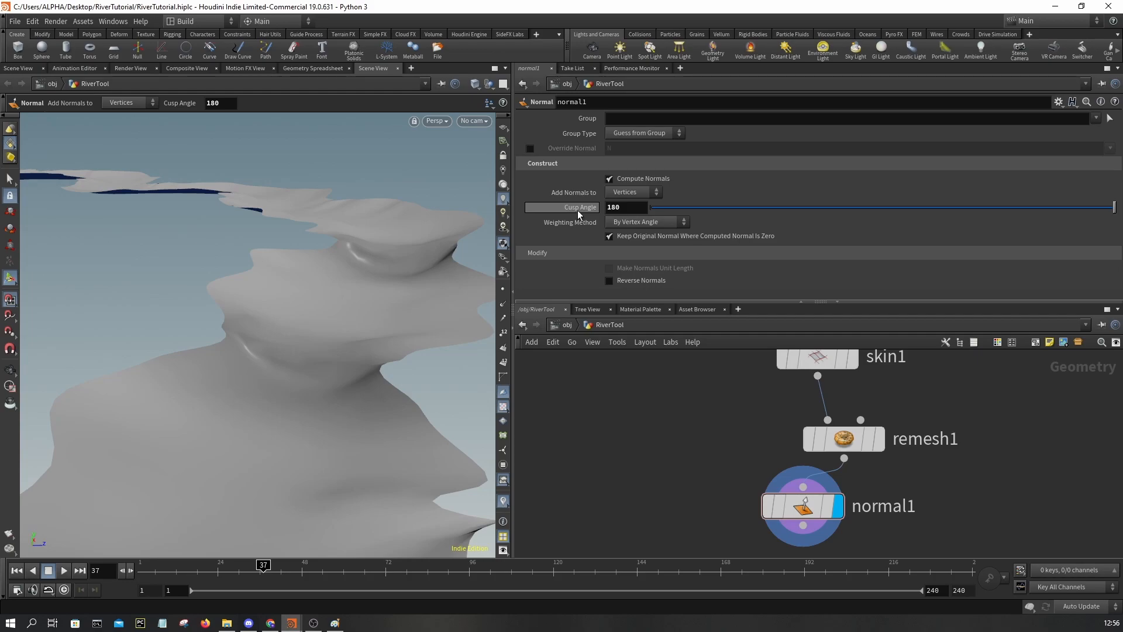
{"action": "key", "text": "w"}
{"action": "mouse_move", "coordinate": [284, 304]}
{"action": "left_mouse_down", "text": "alt"}
{"action": "mouse_move", "coordinate": [209, 331]}
{"action": "mouse_move", "coordinate": [225, 319]}
{"action": "mouse_move", "coordinate": [160, 329]}
{"action": "mouse_move", "coordinate": [237, 315]}
{"action": "mouse_move", "coordinate": [235, 342]}
{"action": "mouse_move", "coordinate": [206, 366]}
{"action": "mouse_move", "coordinate": [244, 248]}
{"action": "mouse_move", "coordinate": [369, 291]}
{"action": "mouse_move", "coordinate": [295, 284]}
{"action": "mouse_move", "coordinate": [213, 300]}
{"action": "mouse_move", "coordinate": [163, 281]}
{"action": "mouse_move", "coordinate": [326, 280]}
{"action": "mouse_move", "coordinate": [211, 293]}
{"action": "mouse_move", "coordinate": [230, 394]}
{"action": "mouse_move", "coordinate": [275, 394]}
{"action": "mouse_move", "coordinate": [164, 343]}
{"action": "mouse_move", "coordinate": [309, 389]}
{"action": "mouse_move", "coordinate": [279, 361]}
{"action": "mouse_move", "coordinate": [248, 374]}
{"action": "mouse_move", "coordinate": [296, 385]}
{"action": "left_mouse_up", "text": "alt"}
{"action": "key", "text": "w"}
{"action": "key", "text": "w"}
{"action": "key", "text": "w"}
{"action": "key", "text": "w"}
{"action": "key", "text": "w"}
{"action": "key", "text": "w"}
{"action": "key", "text": "w"}
Step: Display the ray1 node and examine the projected river curves
{"action": "scroll", "coordinate": [825, 535], "scroll_direction": "down", "scroll_amount": 3}
{"action": "middle_click_drag", "start_coordinate": [872, 386], "coordinate": [817, 386]}
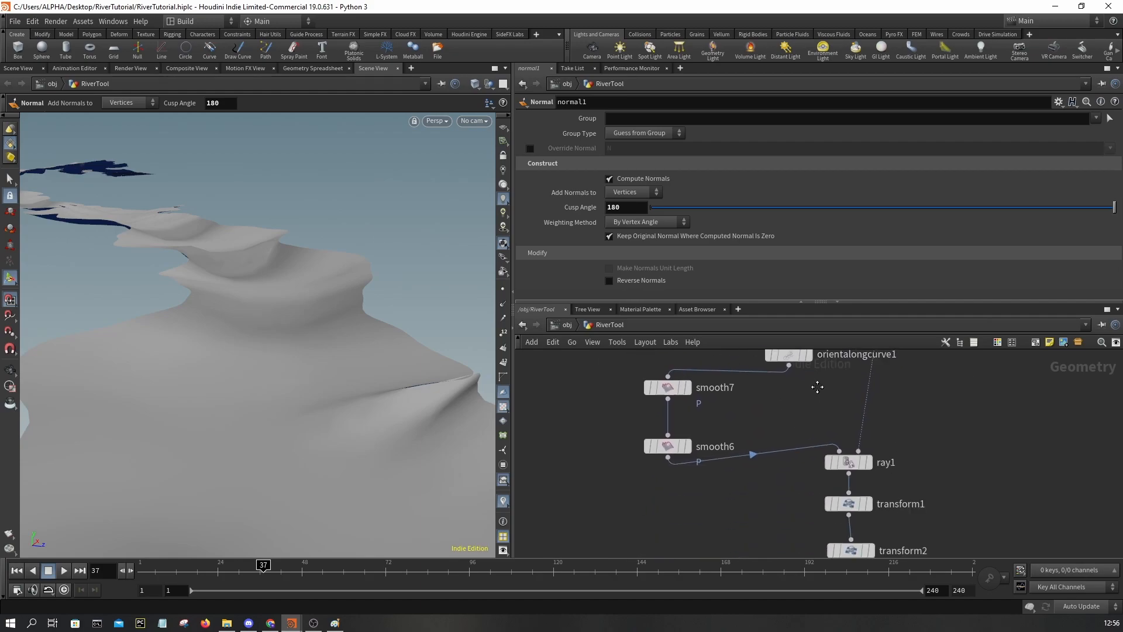
{"action": "scroll", "coordinate": [882, 472], "scroll_direction": "up", "scroll_amount": 2}
{"action": "left_click", "coordinate": [864, 466]}
{"action": "left_click_drag", "start_coordinate": [424, 407], "coordinate": [451, 441], "text": "alt"}
{"action": "middle_click_drag", "start_coordinate": [433, 450], "coordinate": [420, 398], "text": "alt"}
{"action": "scroll", "coordinate": [726, 467], "scroll_direction": "down", "scroll_amount": 2}
{"action": "middle_click_drag", "start_coordinate": [667, 406], "coordinate": [674, 492]}
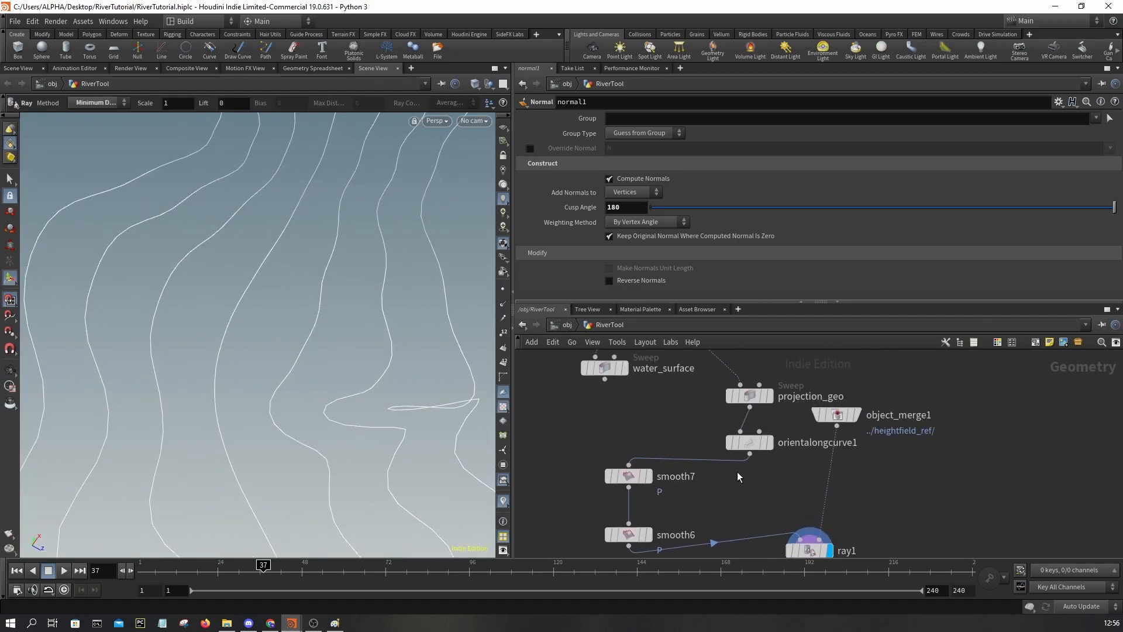
Step: Display smooth4 and the projection_geo Sweep to examine the backbone curve and the column curves swept from it
{"action": "middle_click_drag", "start_coordinate": [688, 437], "coordinate": [776, 547]}
{"action": "scroll", "coordinate": [860, 390], "scroll_direction": "up", "scroll_amount": 2}
{"action": "left_click", "coordinate": [835, 392]}
{"action": "left_click", "coordinate": [809, 389]}
{"action": "left_click", "coordinate": [764, 405]}
{"action": "left_click", "coordinate": [709, 403]}
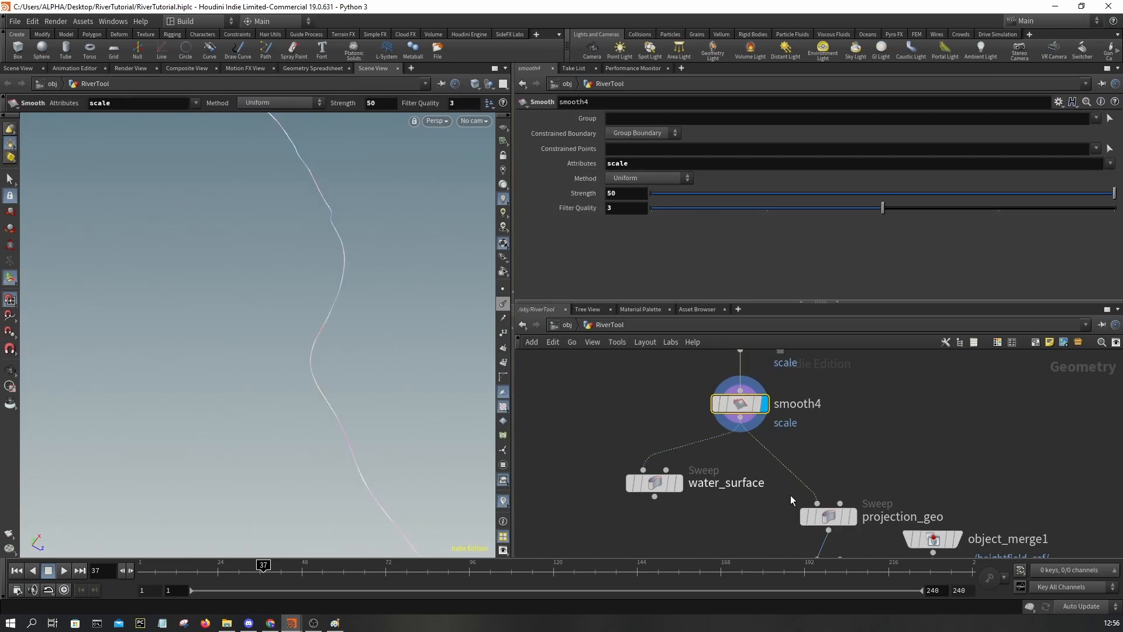
{"action": "left_click", "coordinate": [854, 517]}
{"action": "left_click", "coordinate": [836, 516]}
{"action": "scroll", "coordinate": [359, 369], "scroll_direction": "up", "scroll_amount": 4}
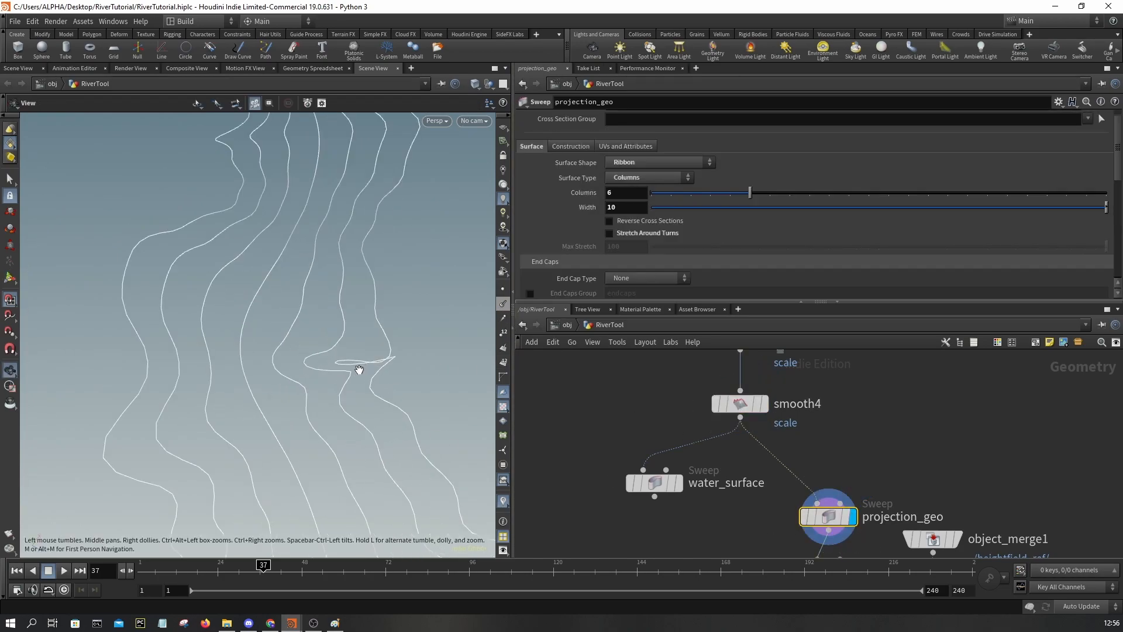
{"action": "left_click_drag", "start_coordinate": [340, 359], "coordinate": [520, 431]}
{"action": "key", "text": "Return"}
{"action": "scroll", "coordinate": [834, 486], "scroll_direction": "up", "scroll_amount": 1}
{"action": "middle_click_drag", "start_coordinate": [834, 487], "coordinate": [803, 332]}
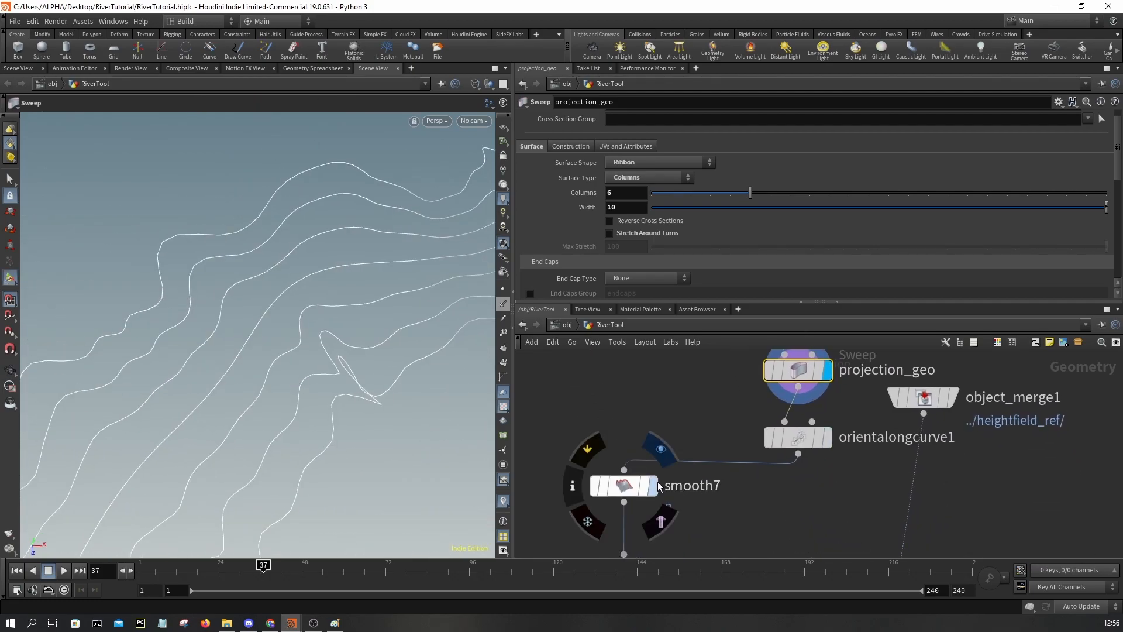
Step: Compare the river curves with smooth7 bypassed and active, and display smooth6
{"action": "left_click", "coordinate": [652, 486]}
{"action": "left_click", "coordinate": [631, 487]}
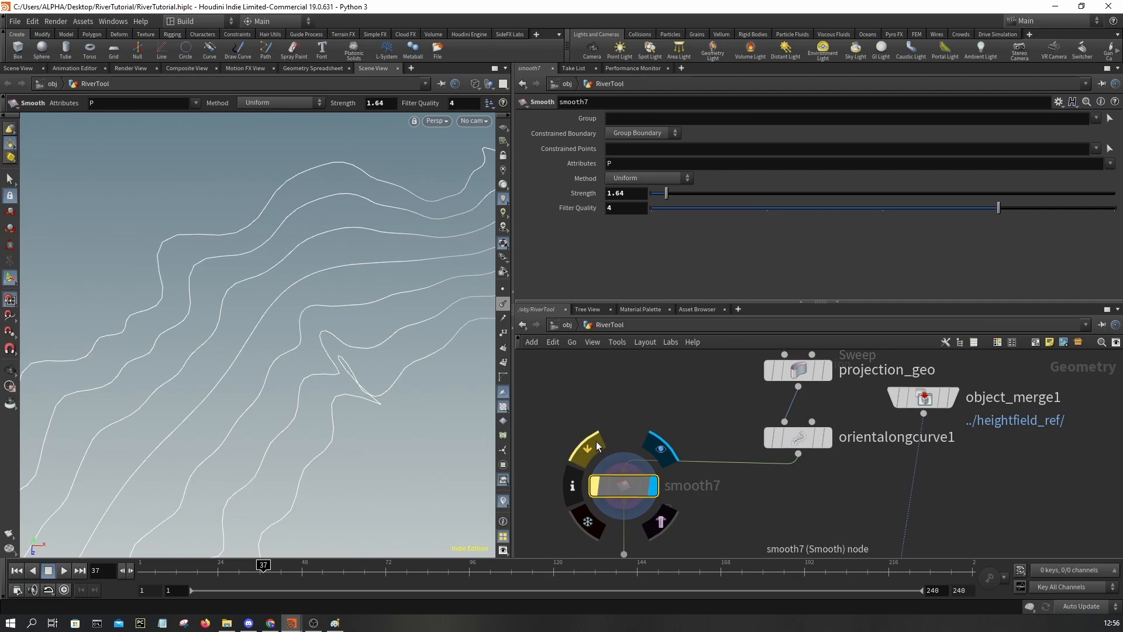
{"action": "middle_click_drag", "start_coordinate": [598, 447], "coordinate": [602, 368]}
{"action": "left_click", "coordinate": [625, 495]}
{"action": "mouse_move", "coordinate": [349, 393]}
{"action": "left_mouse_down", "text": "alt"}
{"action": "mouse_move", "coordinate": [405, 338]}
{"action": "mouse_move", "coordinate": [459, 318]}
{"action": "mouse_move", "coordinate": [315, 363]}
{"action": "mouse_move", "coordinate": [433, 349]}
{"action": "left_mouse_up", "text": "alt"}
{"action": "key", "text": "w"}
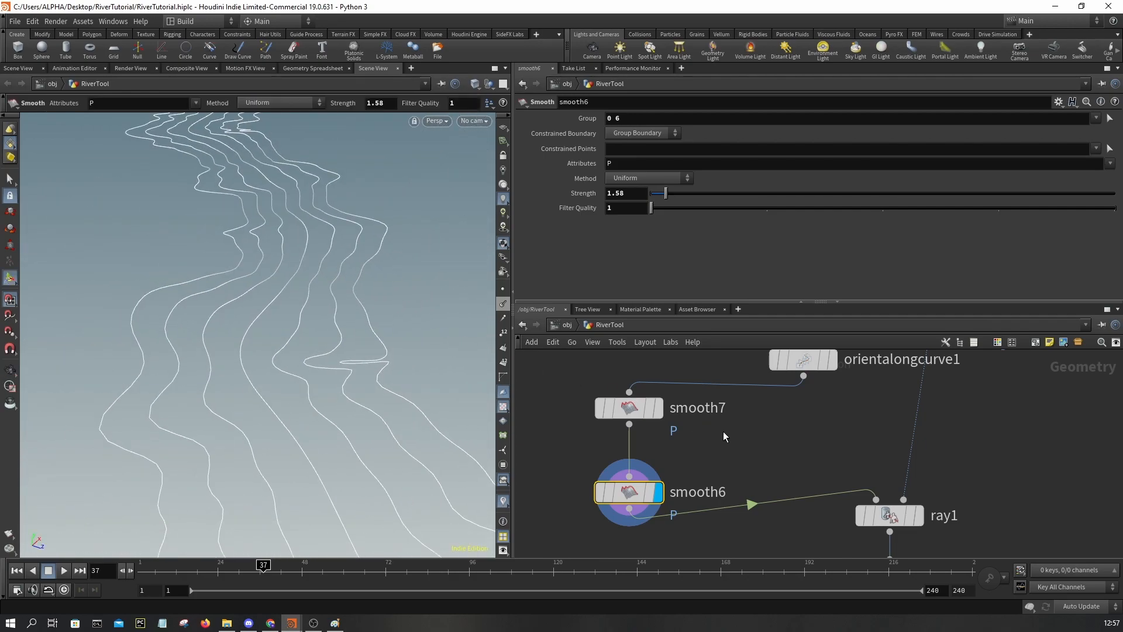
Step: Try inserting a Fuse node between smooth7 and smooth6 with its Group set to 0 6
{"action": "left_click", "coordinate": [739, 446]}
{"action": "key", "text": "Tab"}
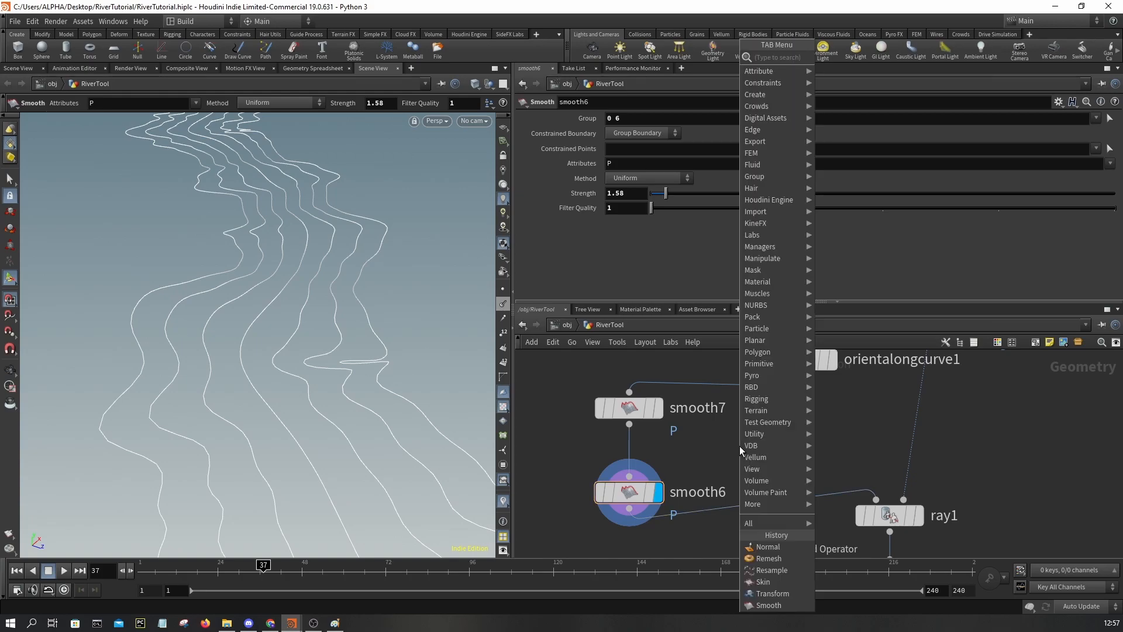
{"action": "type", "text": "fuse"}
{"action": "key", "text": "Return"}
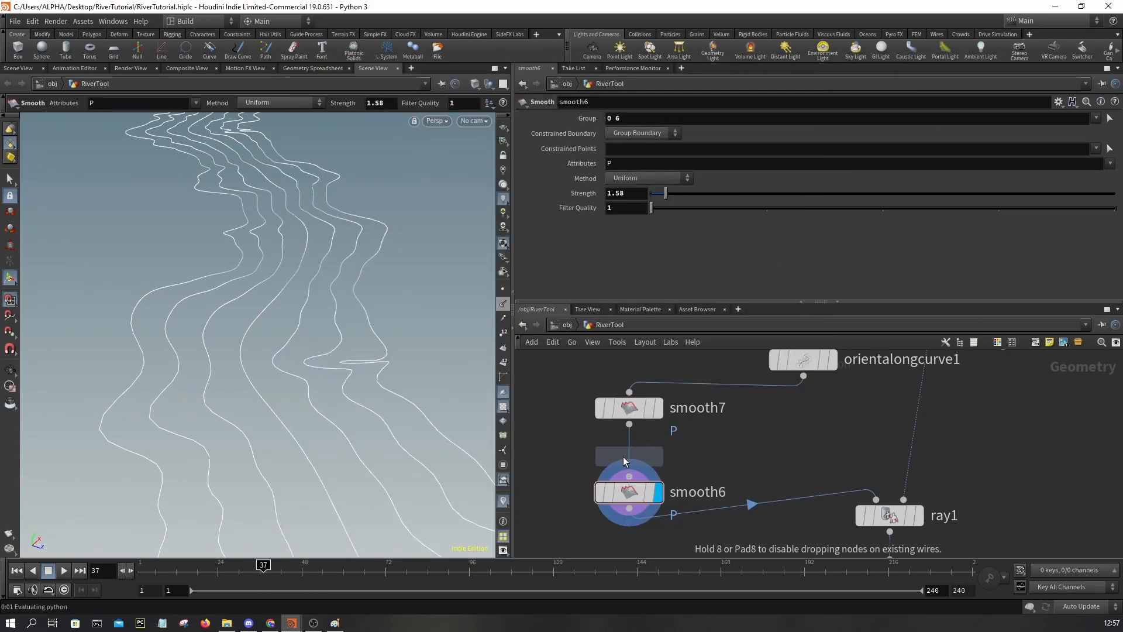
{"action": "left_click", "coordinate": [634, 468]}
{"action": "left_click", "coordinate": [690, 118]}
{"action": "type", "text": "0 6"}
{"action": "key", "text": "Return"}
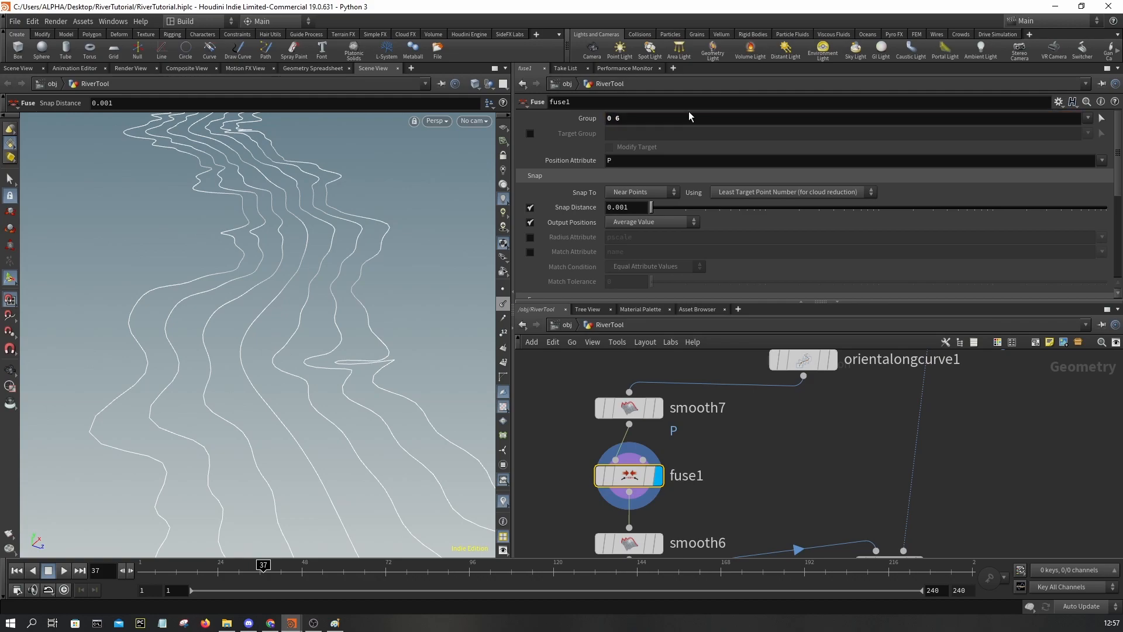
Step: Set the Fuse node's Snap Distance to 0.0247352 and enable its Target Group as 0 6
{"action": "left_click_drag", "start_coordinate": [658, 198], "coordinate": [739, 216]}
{"action": "left_click_drag", "start_coordinate": [895, 223], "coordinate": [811, 209]}
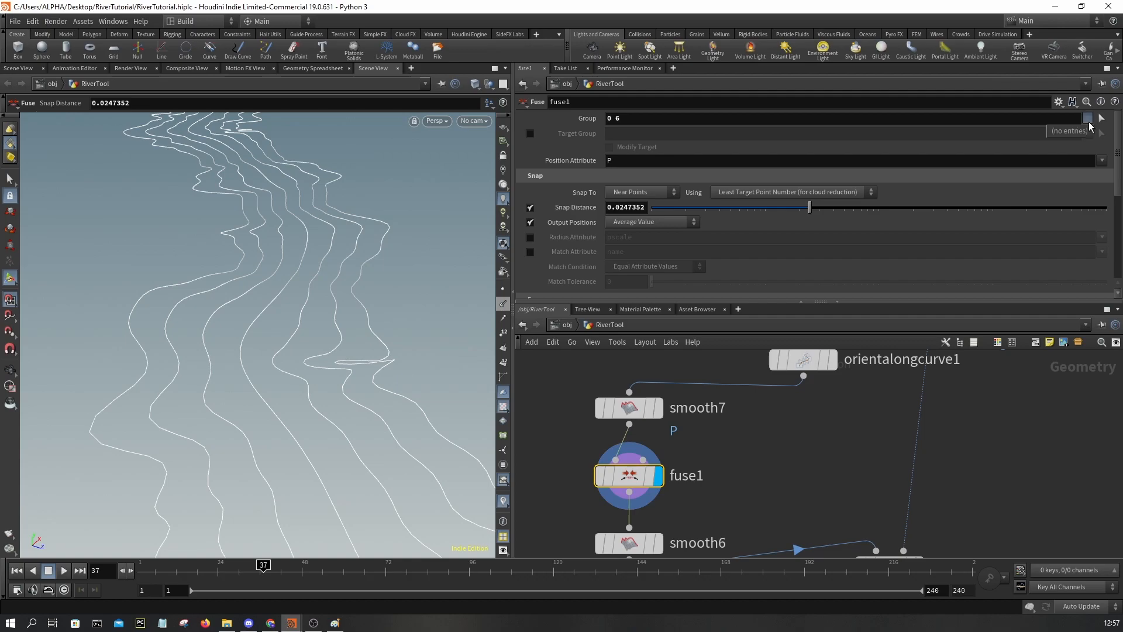
{"action": "left_click", "coordinate": [634, 547]}
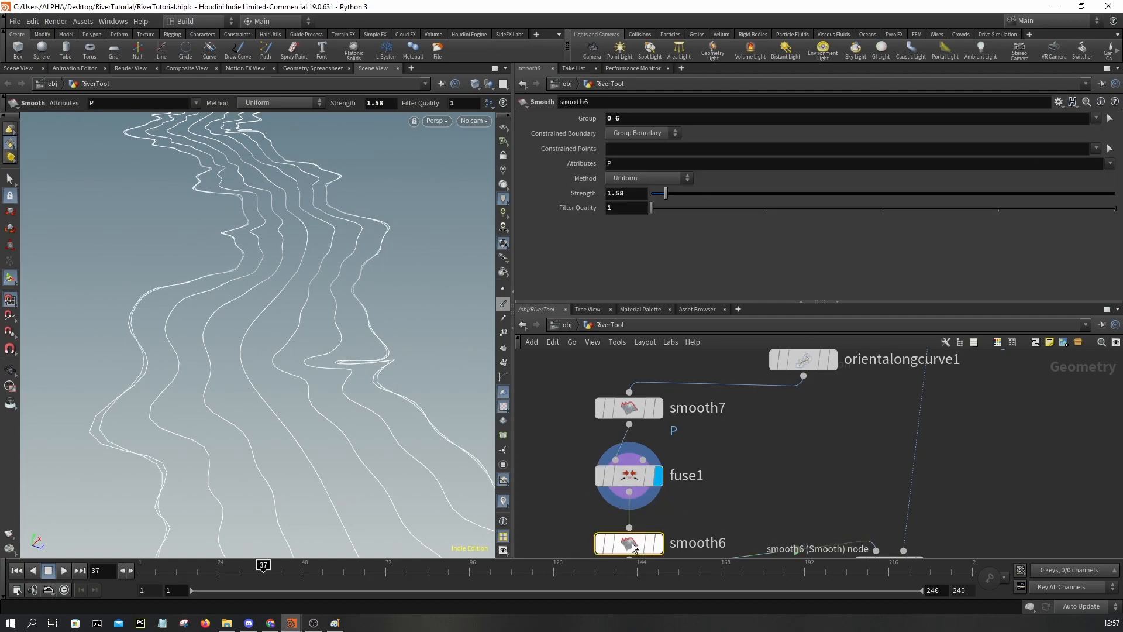
{"action": "left_click", "coordinate": [627, 475]}
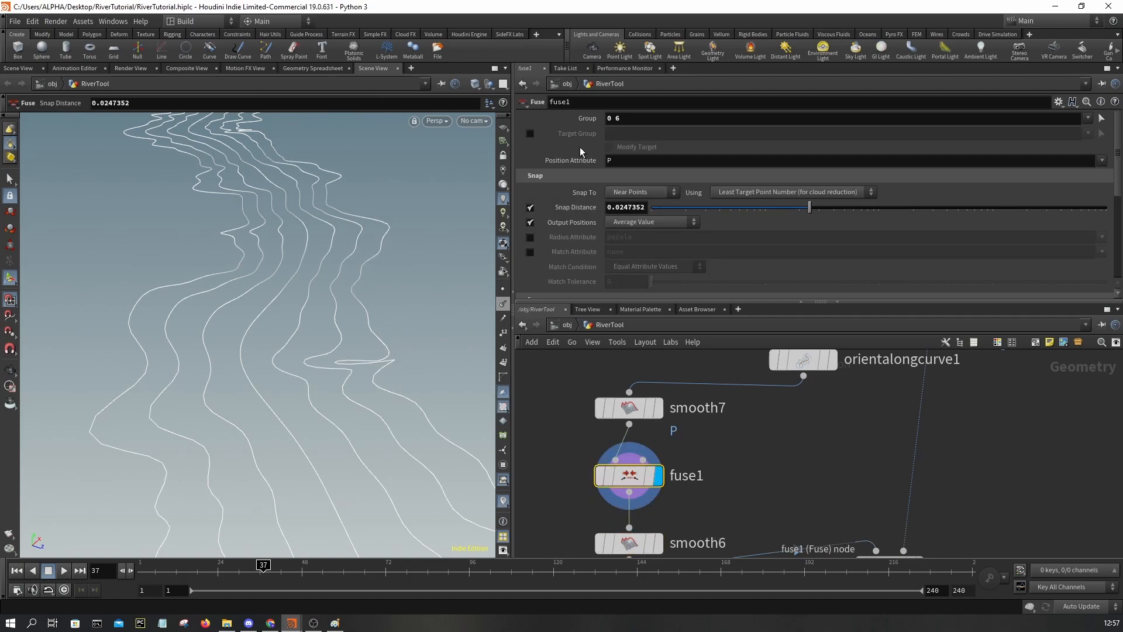
{"action": "left_click", "coordinate": [530, 133]}
{"action": "left_click", "coordinate": [673, 134]}
{"action": "type", "text": "0 6"}
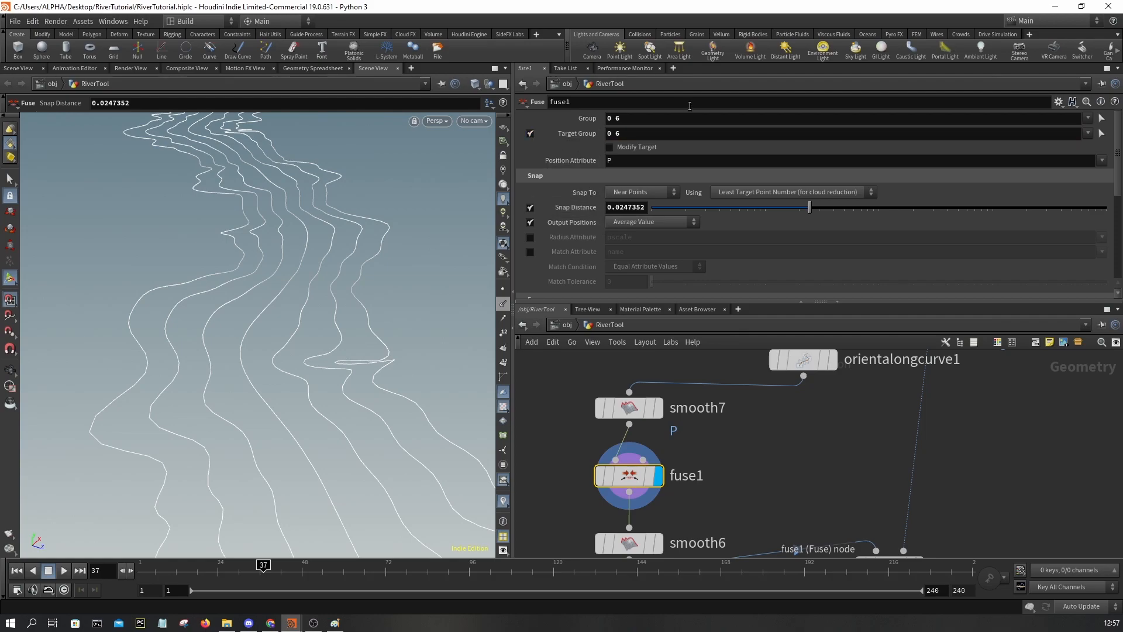
Step: Try Fuse Snap Distances of 10 and 500 and then no distance limit, and delete the Fuse node
{"action": "left_click_drag", "start_coordinate": [810, 208], "coordinate": [1106, 209]}
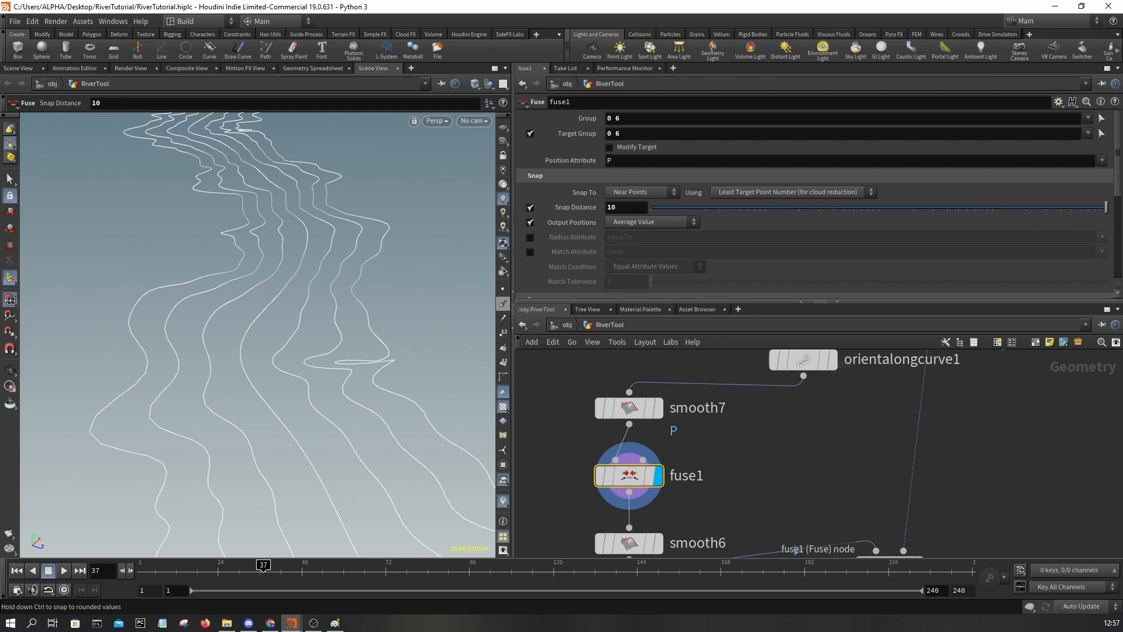
{"action": "double_click", "coordinate": [636, 209]}
{"action": "type", "text": "500"}
{"action": "key", "text": "Return"}
{"action": "left_click_drag", "start_coordinate": [652, 207], "coordinate": [665, 200]}
{"action": "left_click", "coordinate": [531, 208]}
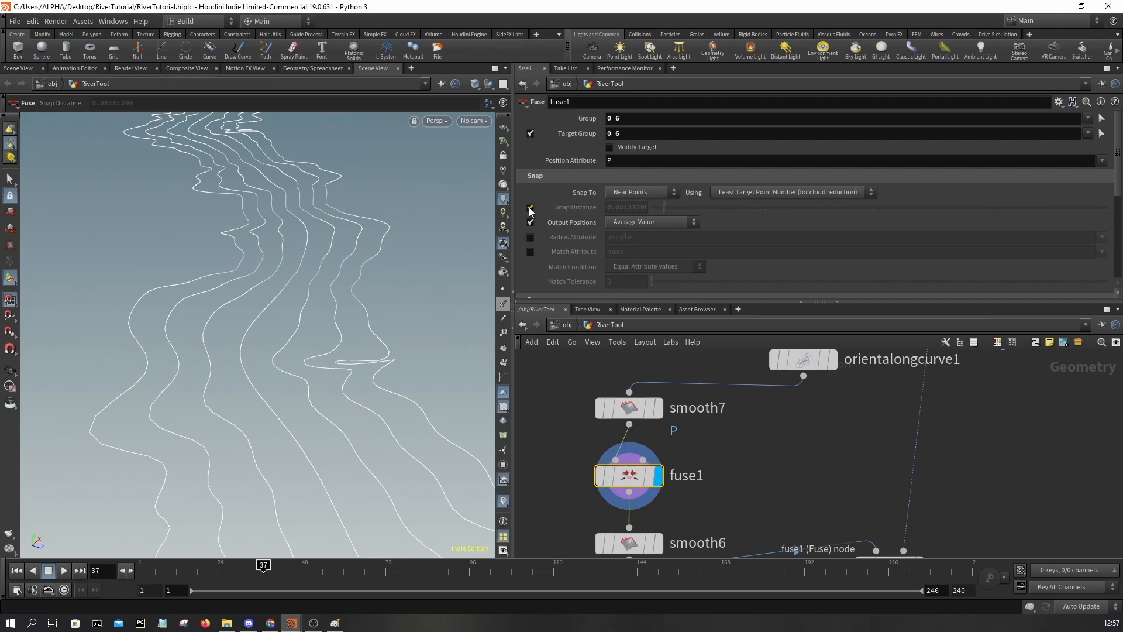
{"action": "left_click", "coordinate": [724, 192]}
{"action": "left_click", "coordinate": [733, 216]}
{"action": "key", "text": "Delete"}
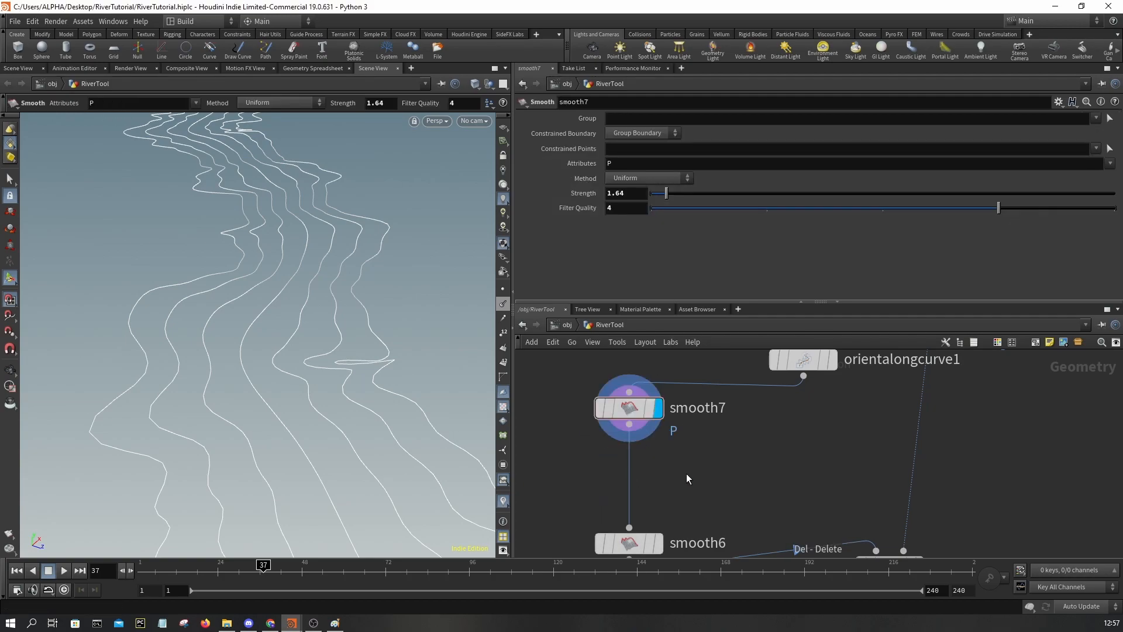
Step: Try a new default Fuse node between smooth7 and smooth6 with point display on, and delete it
{"action": "key", "text": "Tab"}
{"action": "type", "text": "fuse"}
{"action": "key", "text": "Return"}
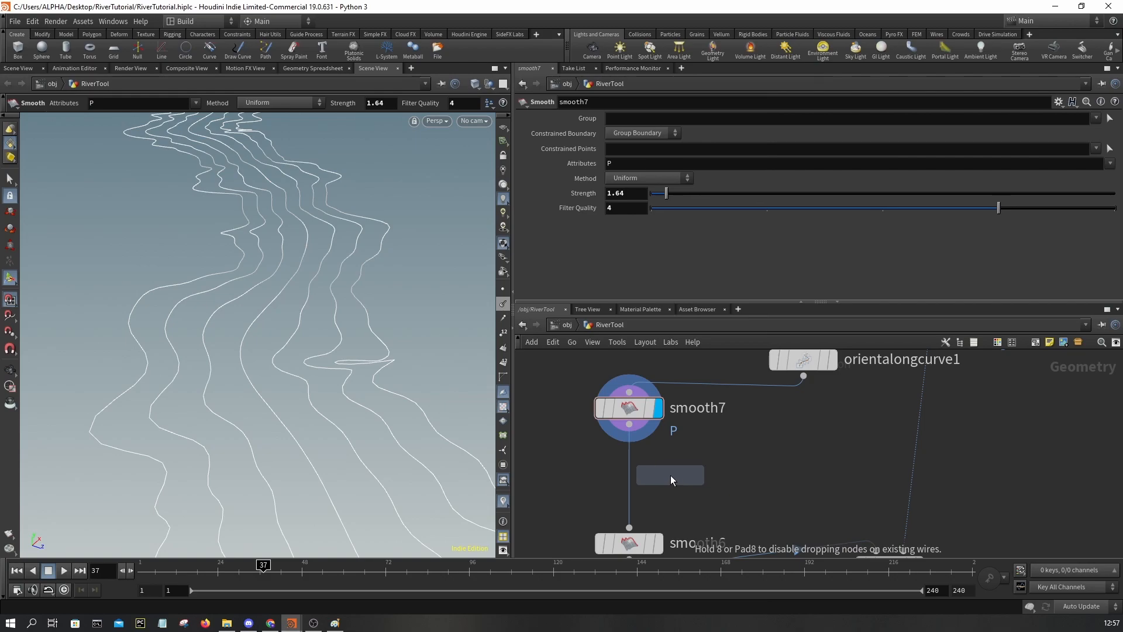
{"action": "left_click", "coordinate": [667, 476]}
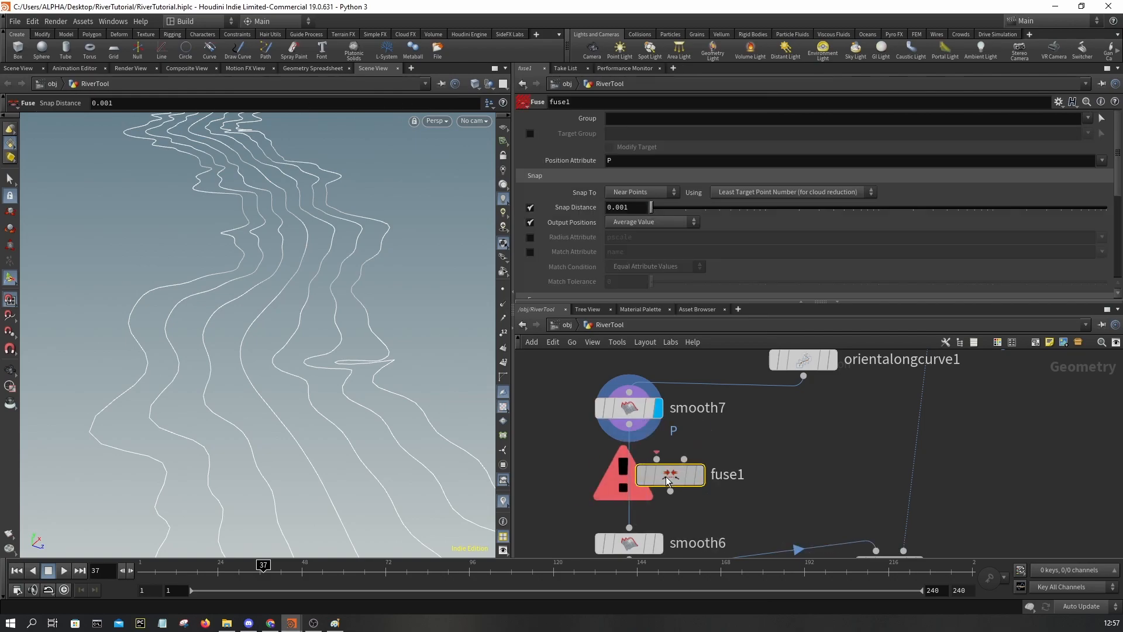
{"action": "left_click", "coordinate": [503, 290]}
{"action": "left_click", "coordinate": [605, 435]}
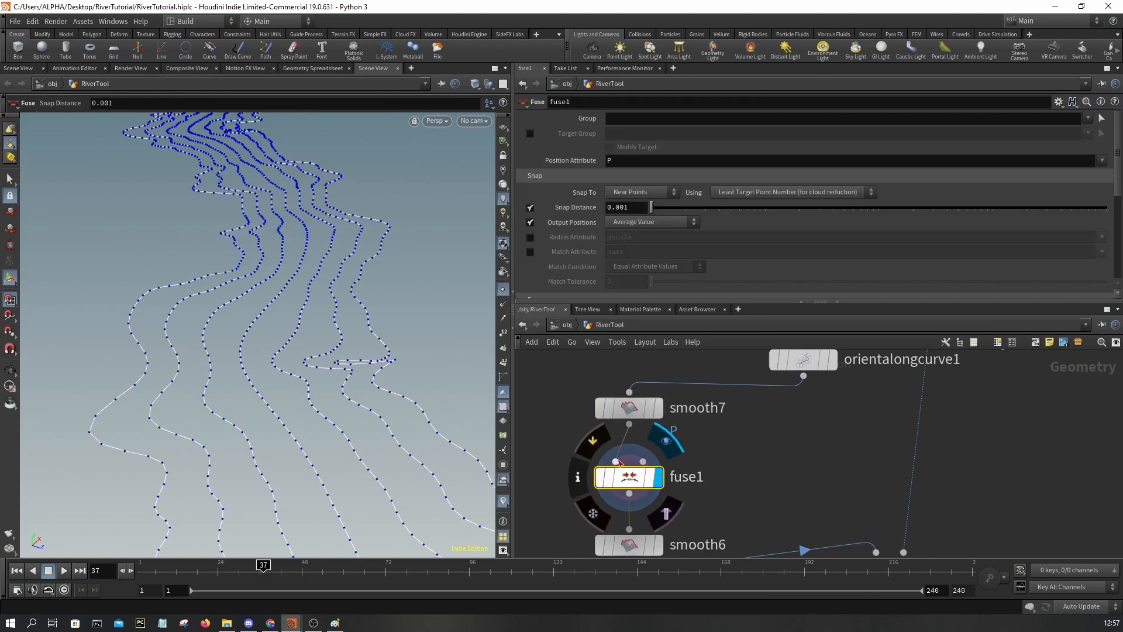
{"action": "key", "text": "Delete"}
Step: Display the normal1 node at the end of the riverbed chain
{"action": "middle_click_drag", "start_coordinate": [684, 492], "coordinate": [688, 402]}
{"action": "left_click", "coordinate": [657, 454]}
{"action": "left_click", "coordinate": [645, 458]}
{"action": "scroll", "coordinate": [698, 438], "scroll_direction": "down", "scroll_amount": 3}
{"action": "middle_click_drag", "start_coordinate": [705, 443], "coordinate": [687, 367]}
{"action": "middle_click_drag", "start_coordinate": [749, 552], "coordinate": [705, 391]}
{"action": "left_click", "coordinate": [782, 455]}
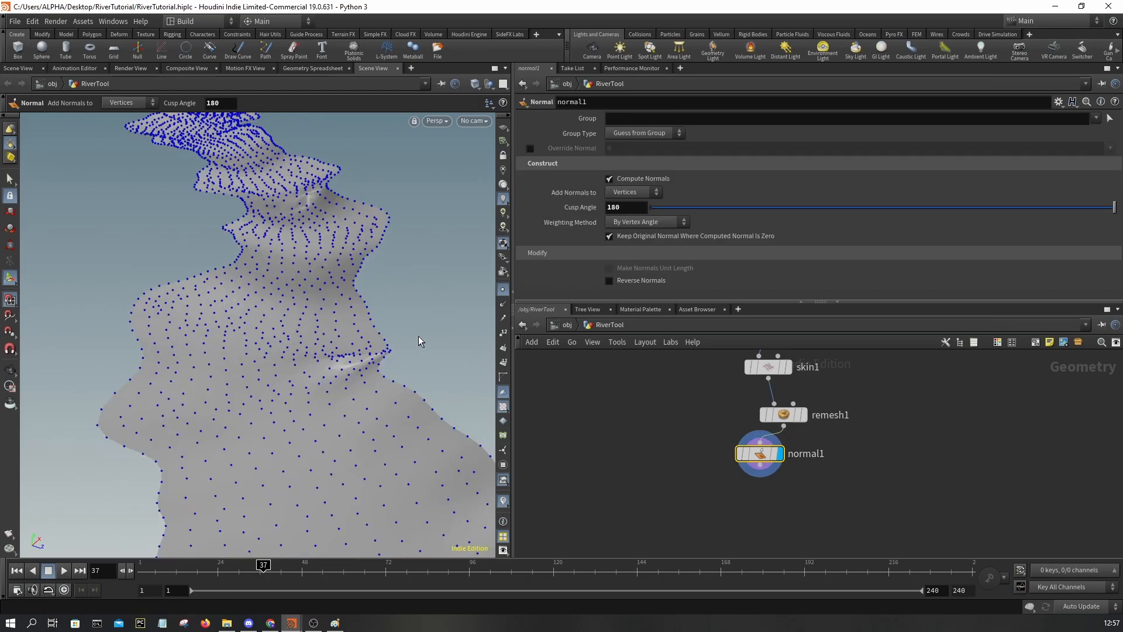
Step: Hide the point markers and examine the riverbed's edges and pinched areas in shaded and wireframe view
{"action": "left_click", "coordinate": [504, 289]}
{"action": "key", "text": "w"}
{"action": "key", "text": "space"}
{"action": "mouse_move", "coordinate": [366, 353]}
{"action": "left_mouse_down"}
{"action": "mouse_move", "coordinate": [386, 409]}
{"action": "mouse_move", "coordinate": [351, 349]}
{"action": "mouse_move", "coordinate": [374, 258]}
{"action": "left_mouse_up"}
{"action": "key", "text": "w"}
{"action": "middle_click_drag", "start_coordinate": [373, 258], "coordinate": [350, 428]}
{"action": "scroll", "coordinate": [223, 180], "scroll_direction": "up", "scroll_amount": 6}
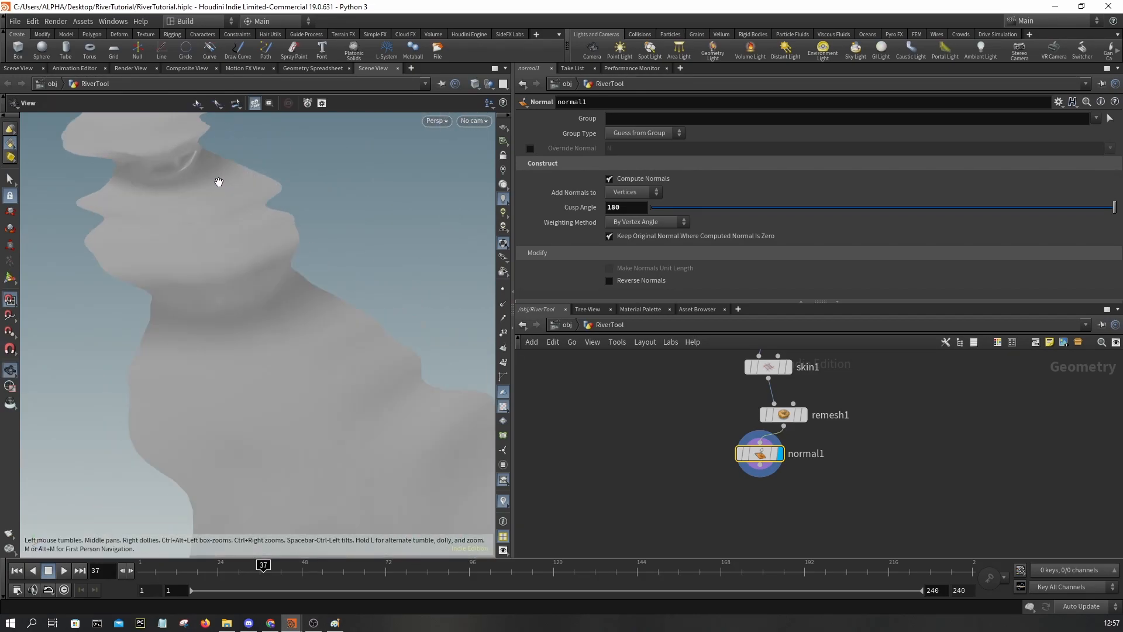
{"action": "scroll", "coordinate": [208, 203], "scroll_direction": "down", "scroll_amount": 6}
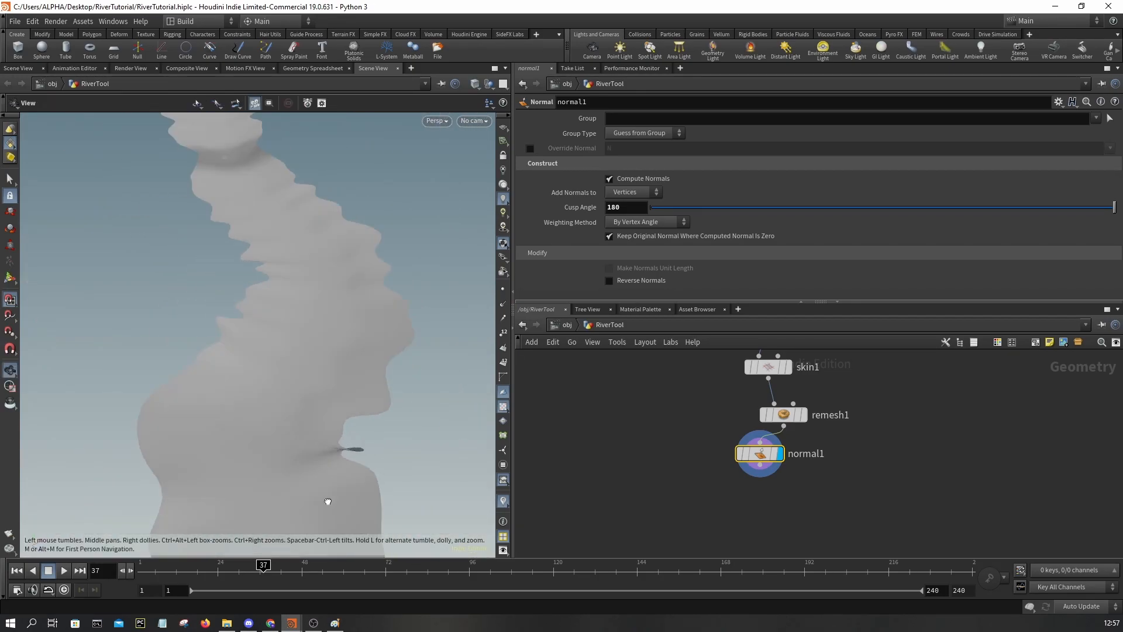
{"action": "key", "text": "w"}
{"action": "key", "text": "w"}
{"action": "key", "text": "w"}
{"action": "left_click_drag", "start_coordinate": [335, 480], "coordinate": [333, 478]}
Step: Copy the resample3 node and paste the copy beside the water_surface Sweep
{"action": "scroll", "coordinate": [603, 440], "scroll_direction": "down", "scroll_amount": 3}
{"action": "middle_click_drag", "start_coordinate": [632, 401], "coordinate": [667, 528]}
{"action": "middle_click_drag", "start_coordinate": [681, 440], "coordinate": [747, 533]}
{"action": "middle_click_drag", "start_coordinate": [757, 430], "coordinate": [759, 496]}
{"action": "middle_click_drag", "start_coordinate": [772, 449], "coordinate": [775, 486]}
{"action": "middle_click_drag", "start_coordinate": [784, 404], "coordinate": [825, 326]}
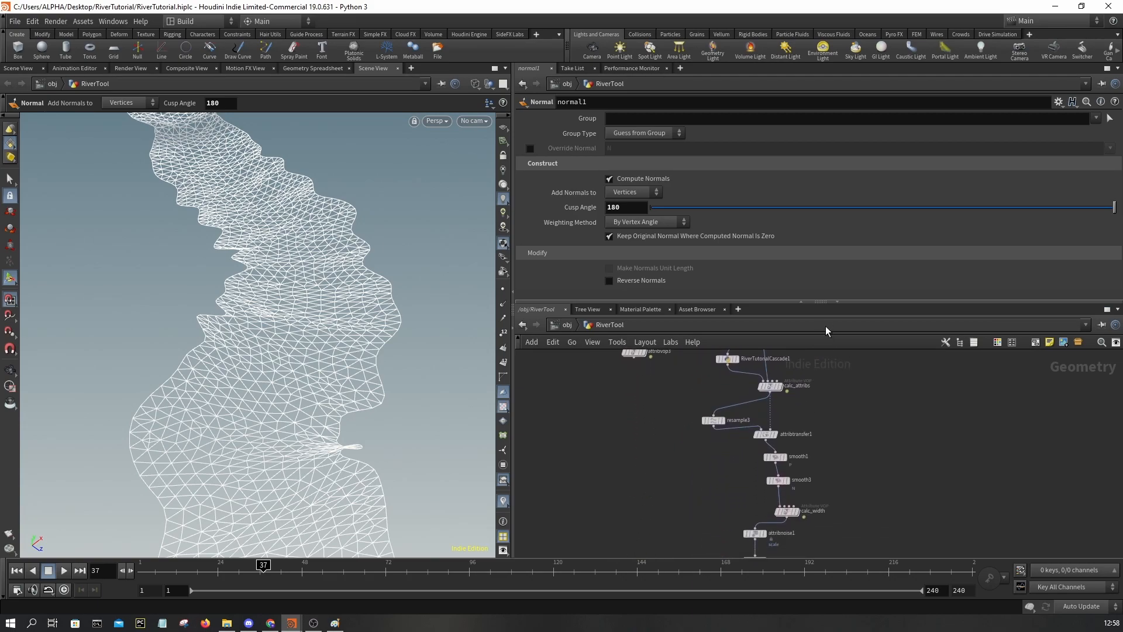
{"action": "scroll", "coordinate": [725, 419], "scroll_direction": "up", "scroll_amount": 3}
{"action": "left_click", "coordinate": [711, 423]}
{"action": "key", "text": "ctrl+c"}
{"action": "scroll", "coordinate": [706, 445], "scroll_direction": "down", "scroll_amount": 3}
{"action": "middle_click_drag", "start_coordinate": [703, 474], "coordinate": [687, 371]}
{"action": "scroll", "coordinate": [679, 404], "scroll_direction": "up", "scroll_amount": 2}
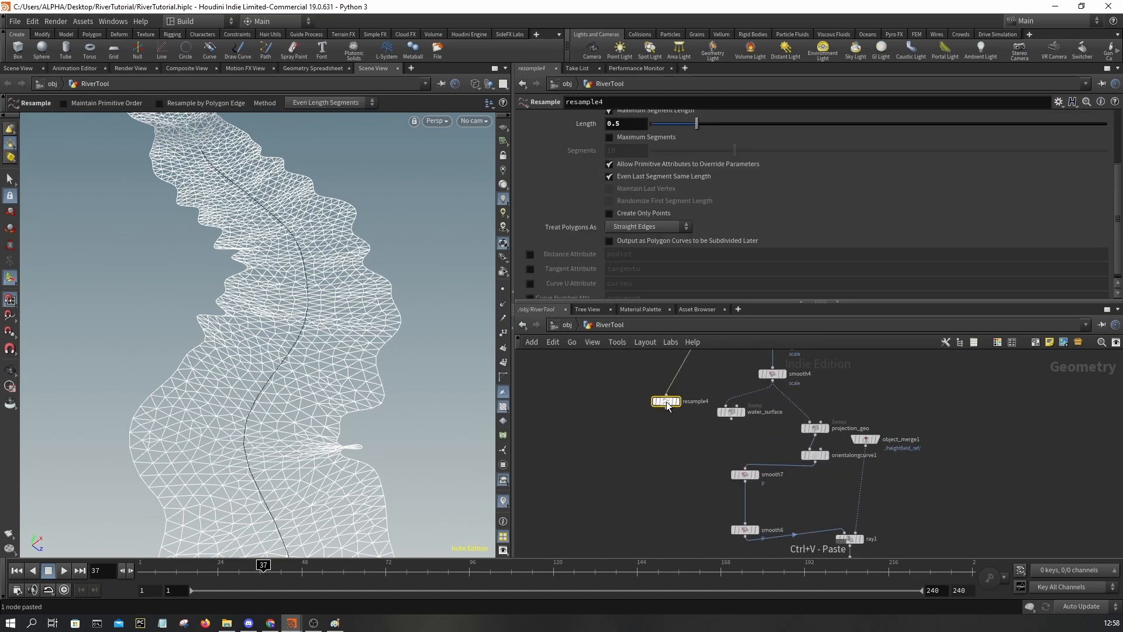
Step: Insert the pasted Resample node between smooth4 and projection_geo and display it with point markers on
{"action": "left_click_drag", "start_coordinate": [668, 406], "coordinate": [815, 413]}
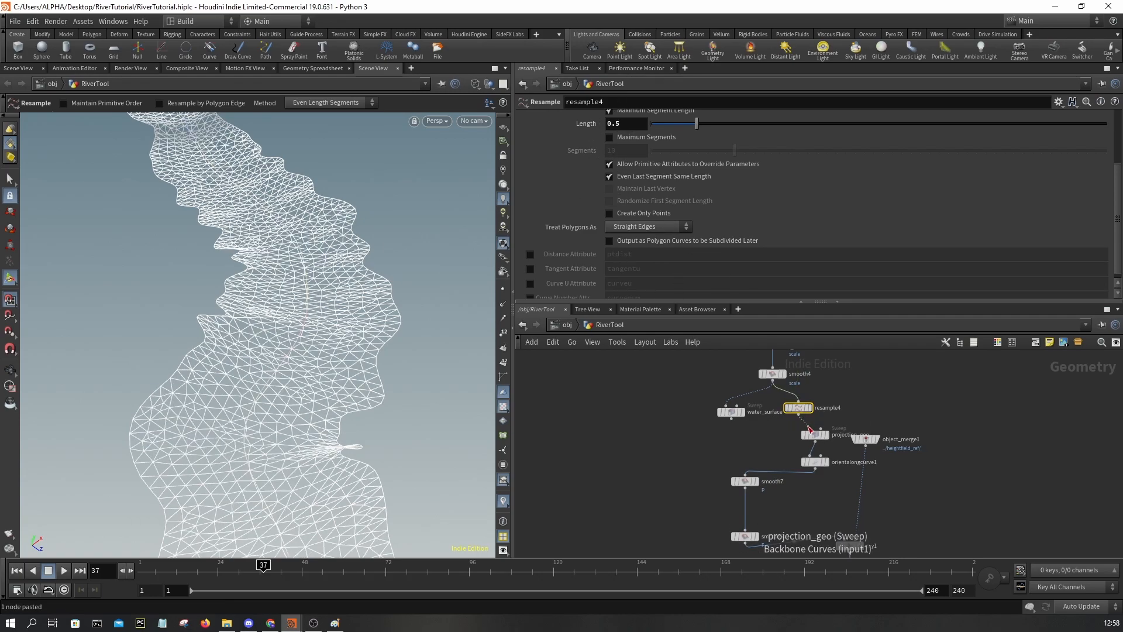
{"action": "scroll", "coordinate": [815, 410], "scroll_direction": "up", "scroll_amount": 3}
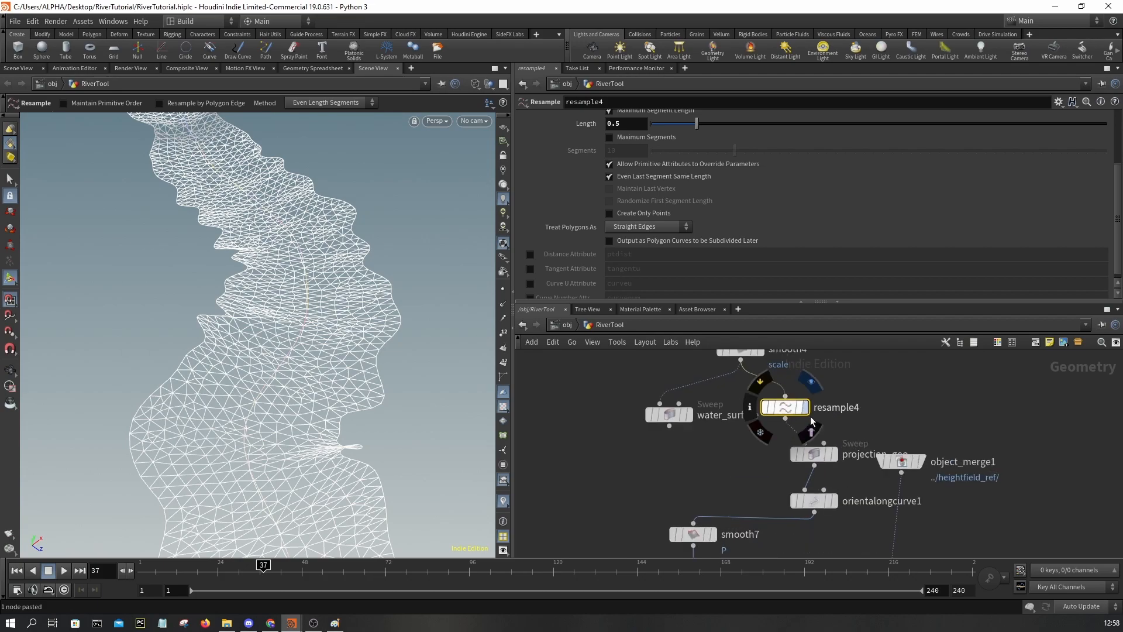
{"action": "left_click", "coordinate": [806, 407]}
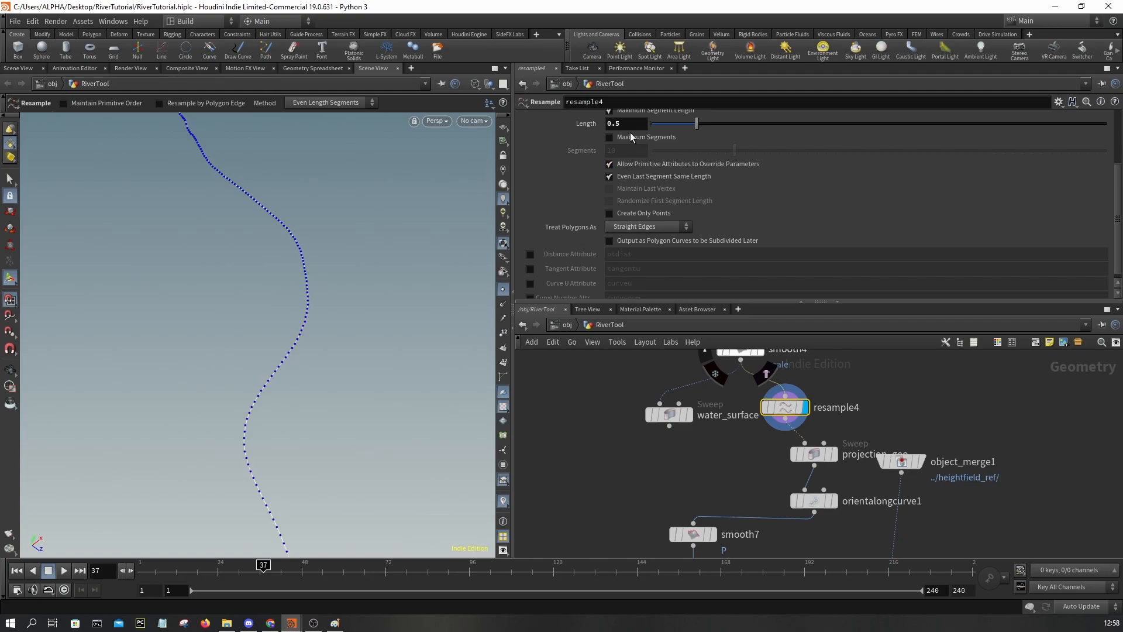
Step: Set resample4's Length to 1, display normal1, and examine the resulting riverbed in wireframe and shaded view
{"action": "middle_click_drag", "start_coordinate": [921, 443], "coordinate": [915, 375]}
{"action": "scroll", "coordinate": [913, 374], "scroll_direction": "down", "scroll_amount": 3}
{"action": "middle_click_drag", "start_coordinate": [872, 458], "coordinate": [866, 368]}
{"action": "middle_click_drag", "start_coordinate": [921, 499], "coordinate": [920, 455]}
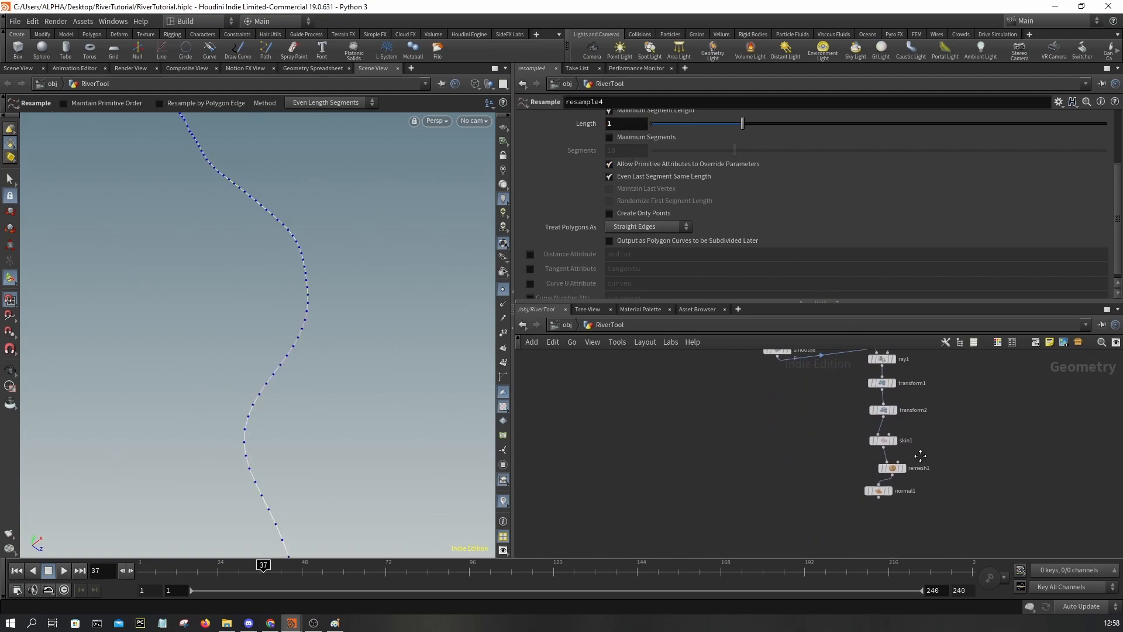
{"action": "scroll", "coordinate": [901, 477], "scroll_direction": "up", "scroll_amount": 2}
{"action": "mouse_move", "coordinate": [883, 502]}
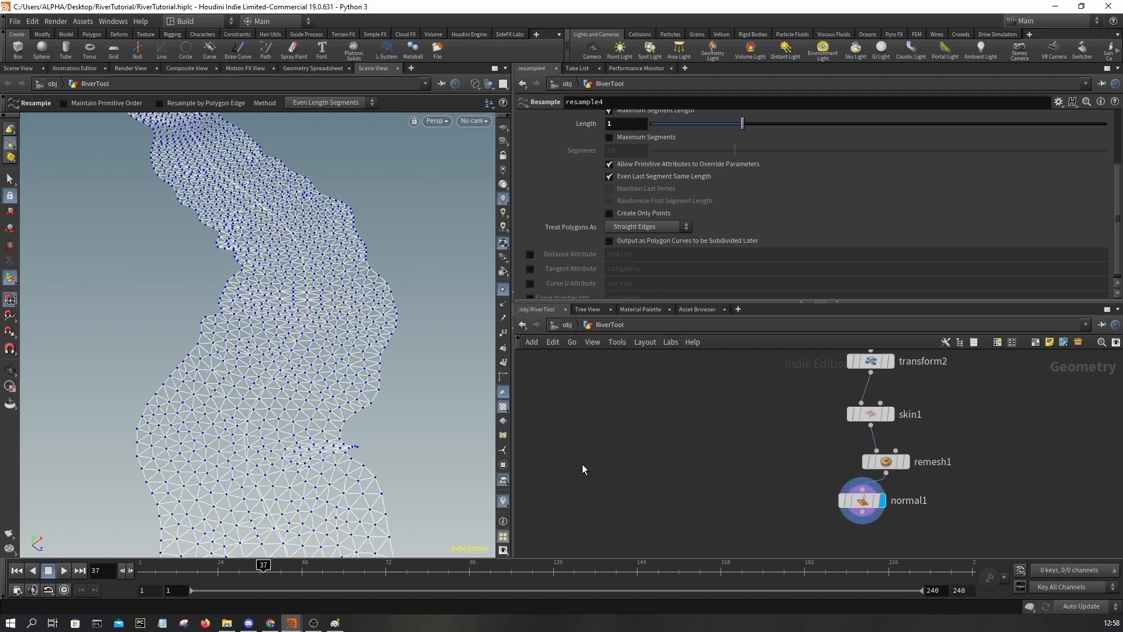
{"action": "key", "text": "Escape"}
{"action": "mouse_move", "coordinate": [375, 374]}
{"action": "left_mouse_down"}
{"action": "mouse_move", "coordinate": [257, 235]}
{"action": "mouse_move", "coordinate": [253, 263]}
{"action": "mouse_move", "coordinate": [291, 268]}
{"action": "mouse_move", "coordinate": [354, 306]}
{"action": "mouse_move", "coordinate": [353, 289]}
{"action": "mouse_move", "coordinate": [209, 284]}
{"action": "mouse_move", "coordinate": [246, 269]}
{"action": "mouse_move", "coordinate": [296, 361]}
{"action": "mouse_move", "coordinate": [246, 283]}
{"action": "mouse_move", "coordinate": [334, 291]}
{"action": "mouse_move", "coordinate": [401, 332]}
{"action": "mouse_move", "coordinate": [293, 301]}
{"action": "mouse_move", "coordinate": [306, 298]}
{"action": "mouse_move", "coordinate": [199, 306]}
{"action": "mouse_move", "coordinate": [213, 318]}
{"action": "mouse_move", "coordinate": [301, 296]}
{"action": "mouse_move", "coordinate": [323, 256]}
{"action": "left_mouse_up"}
{"action": "key", "text": "w"}
{"action": "key", "text": "w"}
{"action": "key", "text": "w"}
Step: Display the resample4 node between smooth4 and projection_geo
{"action": "scroll", "coordinate": [717, 475], "scroll_direction": "down", "scroll_amount": 2}
{"action": "middle_click_drag", "start_coordinate": [918, 385], "coordinate": [951, 468]}
{"action": "middle_click", "coordinate": [901, 416]}
{"action": "middle_click_drag", "start_coordinate": [895, 357], "coordinate": [902, 505]}
{"action": "scroll", "coordinate": [788, 433], "scroll_direction": "up", "scroll_amount": 2}
{"action": "scroll", "coordinate": [814, 424], "scroll_direction": "down", "scroll_amount": 4}
{"action": "scroll", "coordinate": [882, 447], "scroll_direction": "up", "scroll_amount": 2}
{"action": "scroll", "coordinate": [866, 401], "scroll_direction": "up", "scroll_amount": 1}
{"action": "middle_click_drag", "start_coordinate": [848, 386], "coordinate": [896, 497]}
{"action": "scroll", "coordinate": [868, 473], "scroll_direction": "up", "scroll_amount": 2}
{"action": "left_click", "coordinate": [858, 470]}
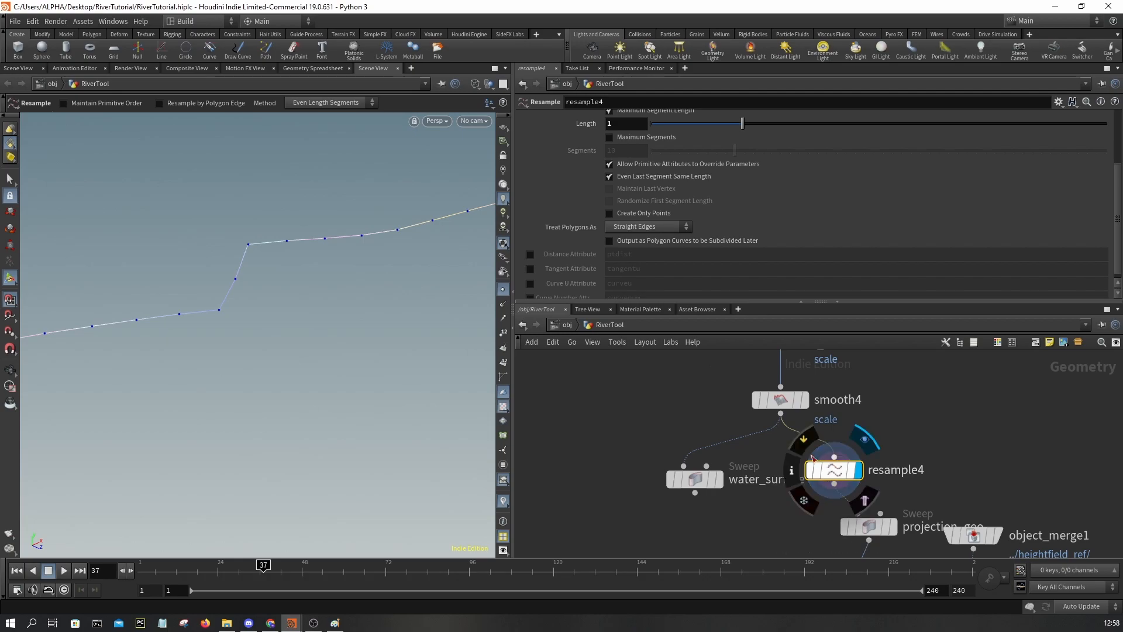
Step: Try other Treat Polygons As options and segment toggles on resample4
{"action": "left_click", "coordinate": [651, 227]}
{"action": "left_click", "coordinate": [631, 262]}
{"action": "left_click", "coordinate": [635, 228]}
{"action": "left_click", "coordinate": [630, 240]}
{"action": "left_click", "coordinate": [609, 214]}
{"action": "left_click", "coordinate": [605, 180]}
{"action": "left_click", "coordinate": [605, 181]}
{"action": "scroll", "coordinate": [682, 236], "scroll_direction": "up", "scroll_amount": 1}
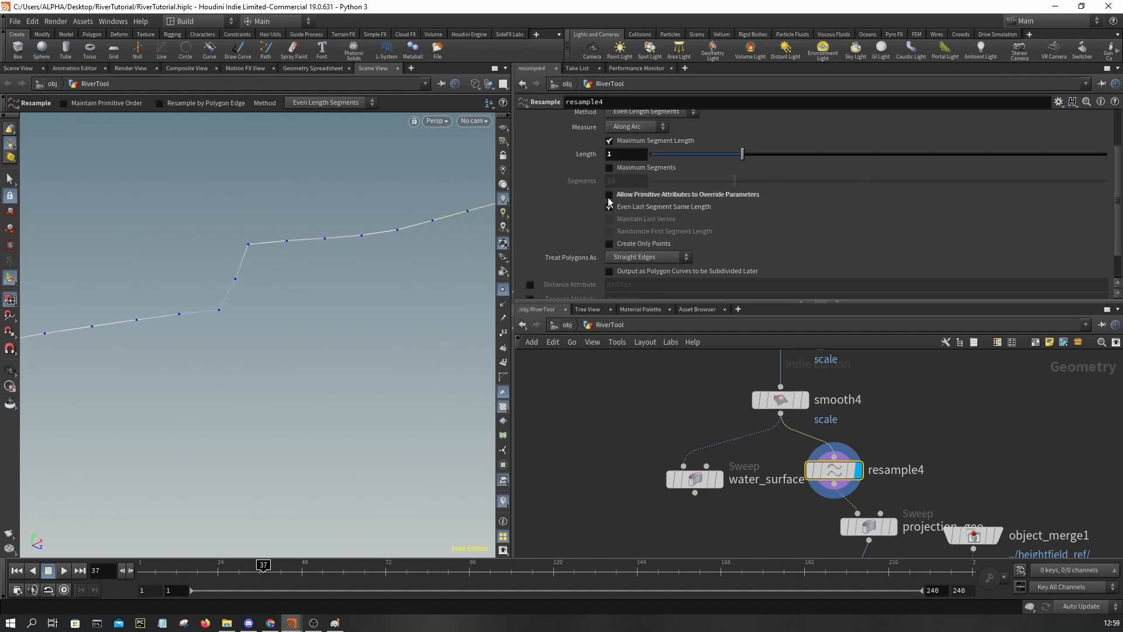
{"action": "scroll", "coordinate": [781, 178], "scroll_direction": "up", "scroll_amount": 1}
Step: Compare the Along Chord and Along Arc measures on resample4 and lower its Length to 0.617
{"action": "left_click", "coordinate": [637, 156]}
{"action": "left_click", "coordinate": [642, 167]}
{"action": "left_click", "coordinate": [639, 158]}
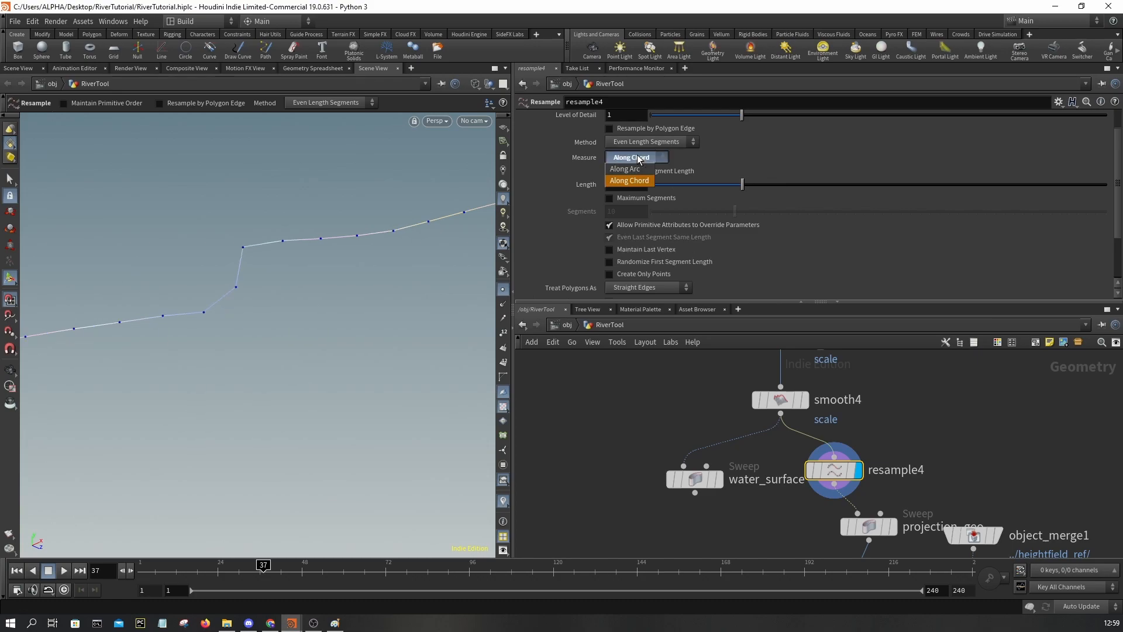
{"action": "left_click", "coordinate": [649, 143]}
{"action": "left_click", "coordinate": [639, 154]}
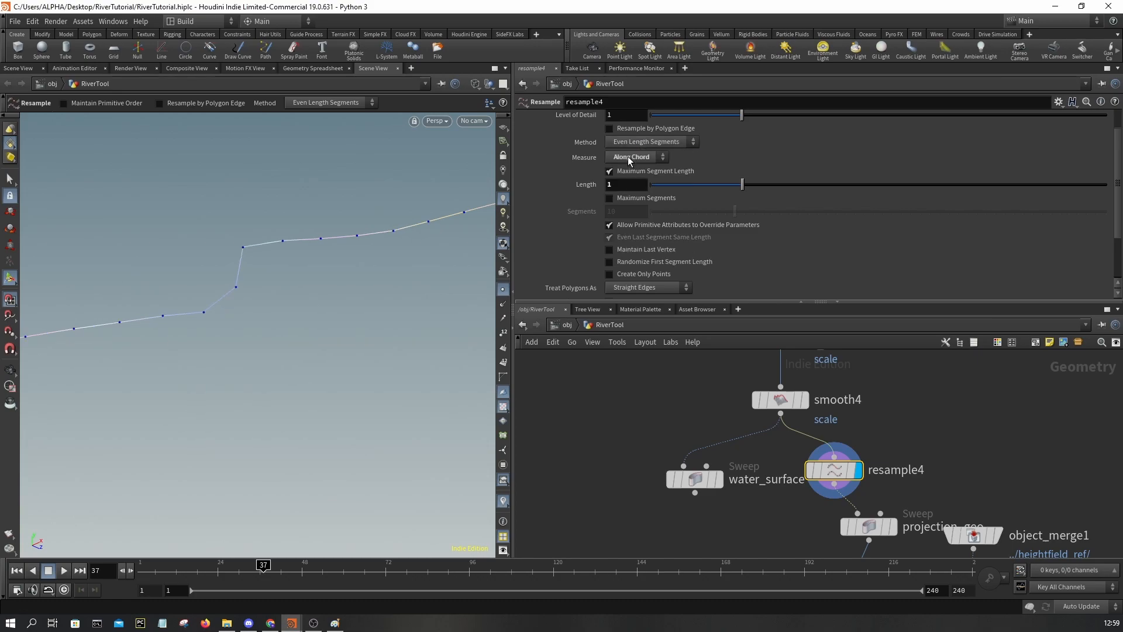
{"action": "left_click", "coordinate": [629, 158]}
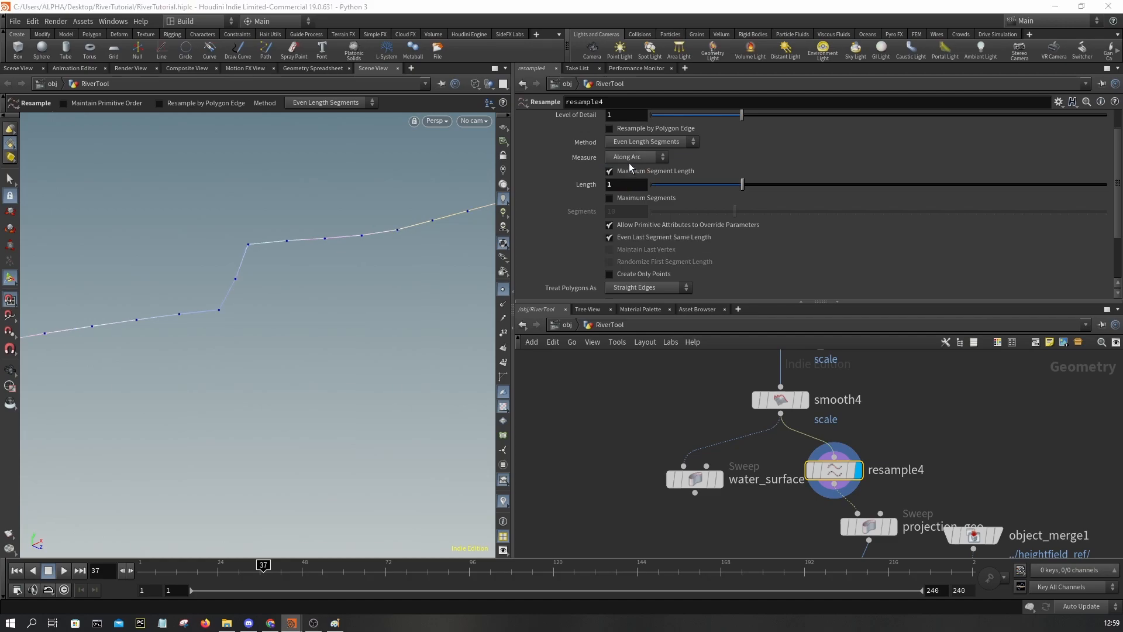
{"action": "left_click_drag", "start_coordinate": [743, 185], "coordinate": [710, 192]}
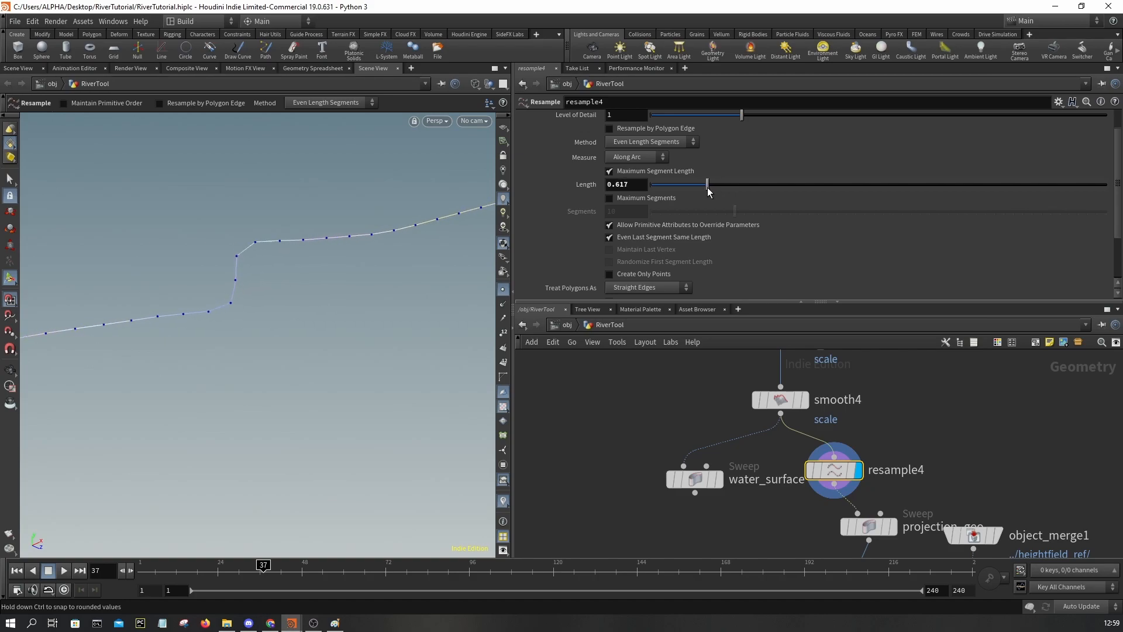
Step: Toggle the bypass on resample4 to compare the curve, and delete the node
{"action": "mouse_move", "coordinate": [825, 471]}
{"action": "left_click", "coordinate": [805, 429]}
{"action": "left_click", "coordinate": [804, 429]}
{"action": "left_click", "coordinate": [804, 431]}
{"action": "left_click", "coordinate": [804, 431]}
{"action": "left_click", "coordinate": [804, 431]}
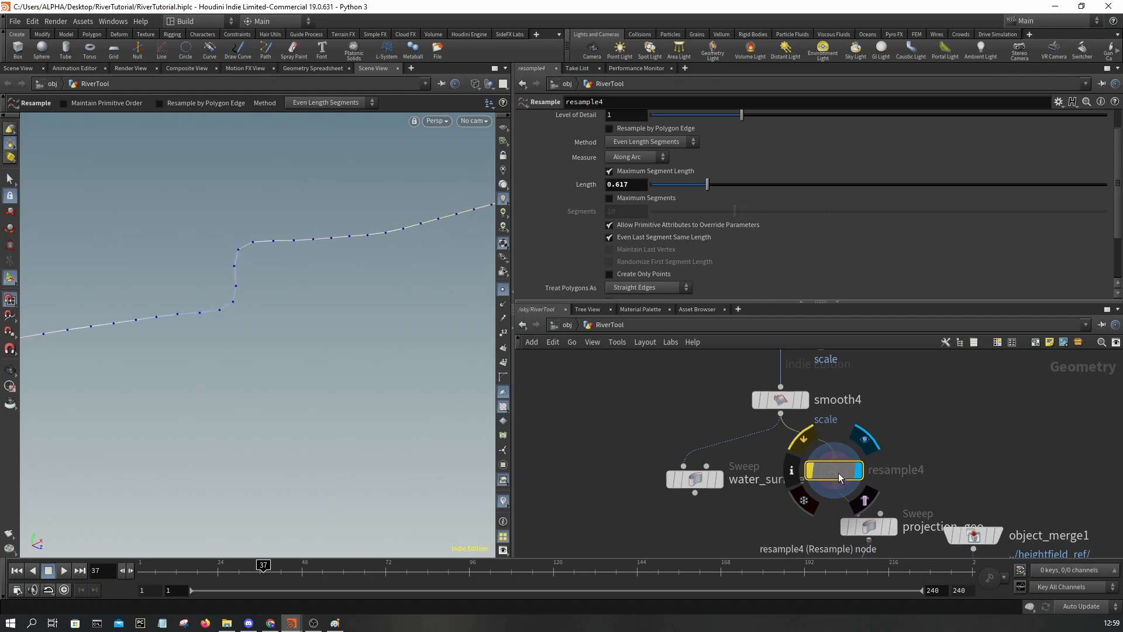
{"action": "key", "text": "Delete"}
Step: Display normal1 with point markers off and examine the riverbed in shaded view
{"action": "scroll", "coordinate": [842, 456], "scroll_direction": "down", "scroll_amount": 5}
{"action": "middle_click_drag", "start_coordinate": [850, 547], "coordinate": [841, 449]}
{"action": "scroll", "coordinate": [887, 448], "scroll_direction": "up", "scroll_amount": 3}
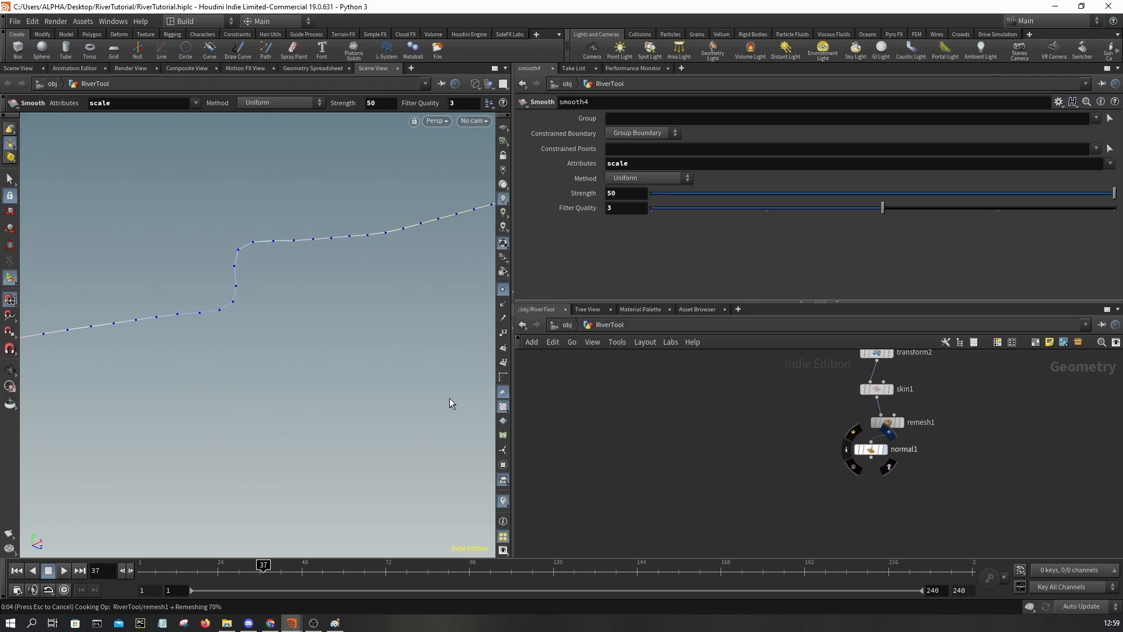
{"action": "right_click_drag", "start_coordinate": [366, 320], "coordinate": [322, 361], "text": "alt"}
{"action": "left_click_drag", "start_coordinate": [321, 361], "coordinate": [409, 327], "text": "alt"}
{"action": "left_click", "coordinate": [503, 289]}
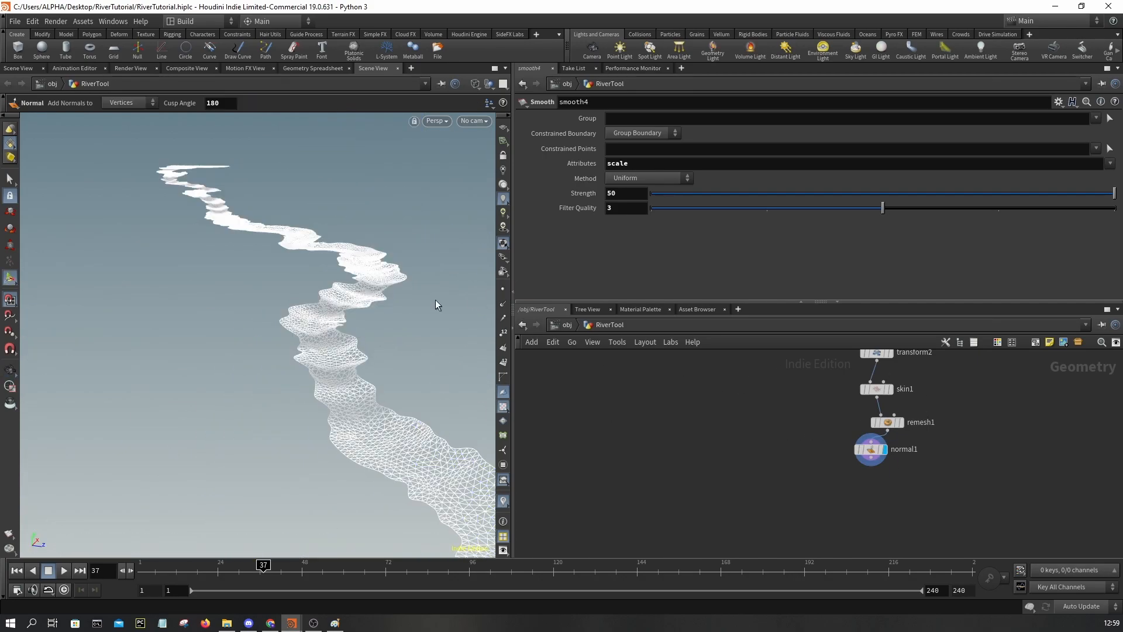
{"action": "left_click_drag", "start_coordinate": [472, 296], "coordinate": [294, 352], "text": "alt"}
{"action": "right_click_drag", "start_coordinate": [294, 351], "coordinate": [331, 319], "text": "alt"}
{"action": "key", "text": "w"}
{"action": "mouse_move", "coordinate": [336, 306]}
{"action": "left_mouse_down", "text": "alt"}
{"action": "mouse_move", "coordinate": [374, 368]}
{"action": "mouse_move", "coordinate": [354, 286]}
{"action": "mouse_move", "coordinate": [335, 298]}
{"action": "left_mouse_up", "text": "alt"}
{"action": "key", "text": "Return"}
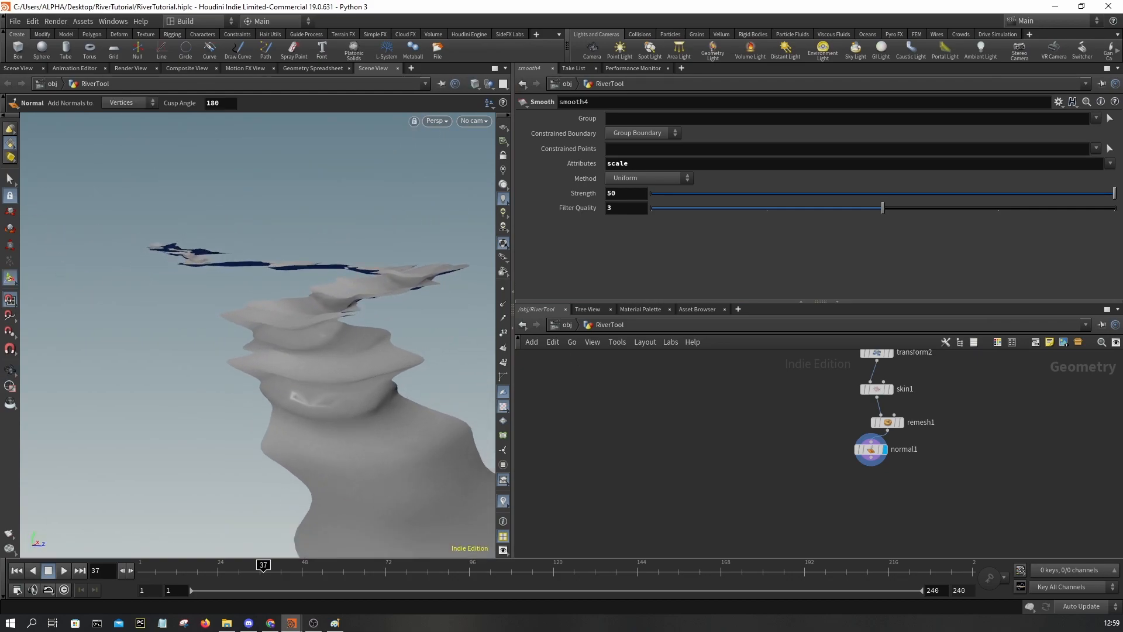
Step: Add a Mountain node after normal1, connect it to normal1's output and display it
{"action": "key", "text": "Tab"}
{"action": "type", "text": "mount"}
{"action": "key", "text": "Return"}
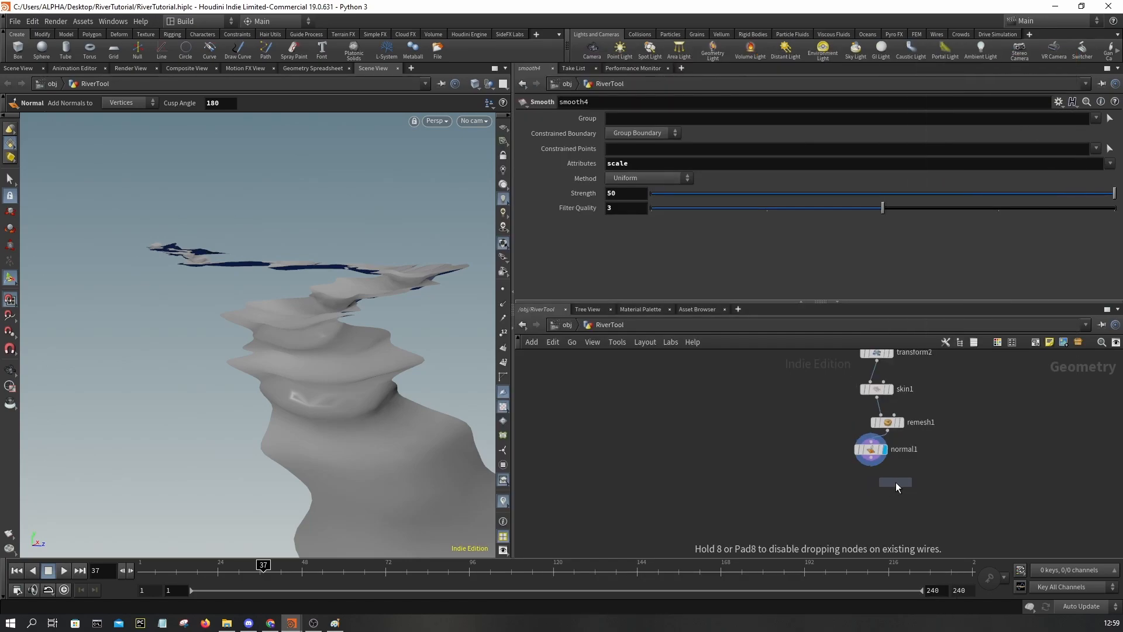
{"action": "scroll", "coordinate": [896, 482], "scroll_direction": "up", "scroll_amount": 4}
{"action": "left_click", "coordinate": [841, 493]}
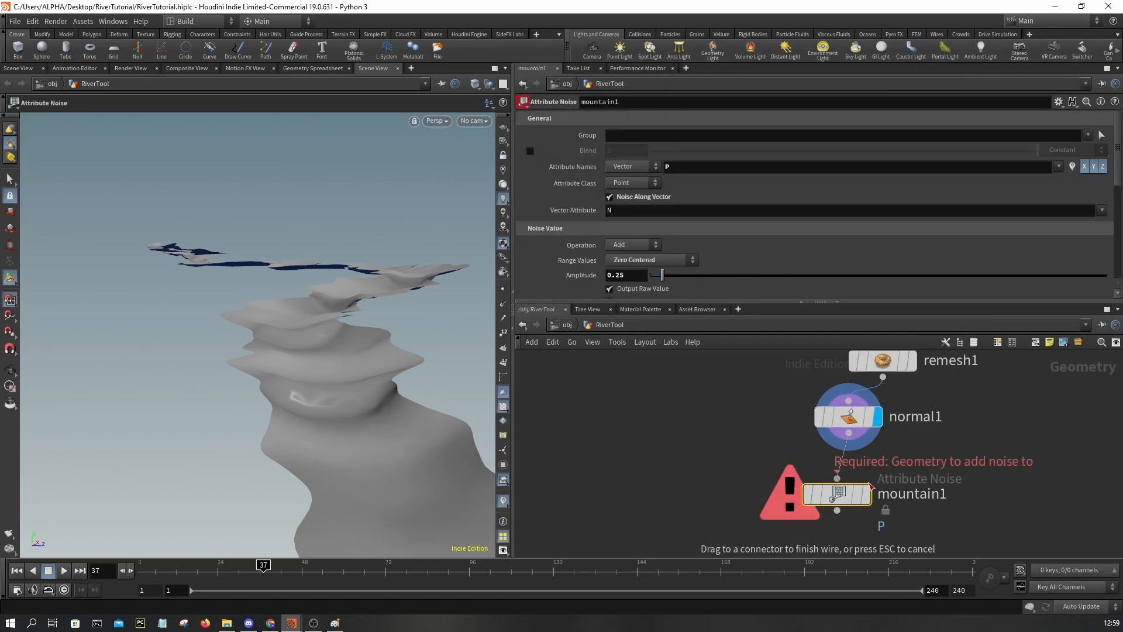
{"action": "left_click", "coordinate": [849, 434]}
{"action": "left_click", "coordinate": [866, 494]}
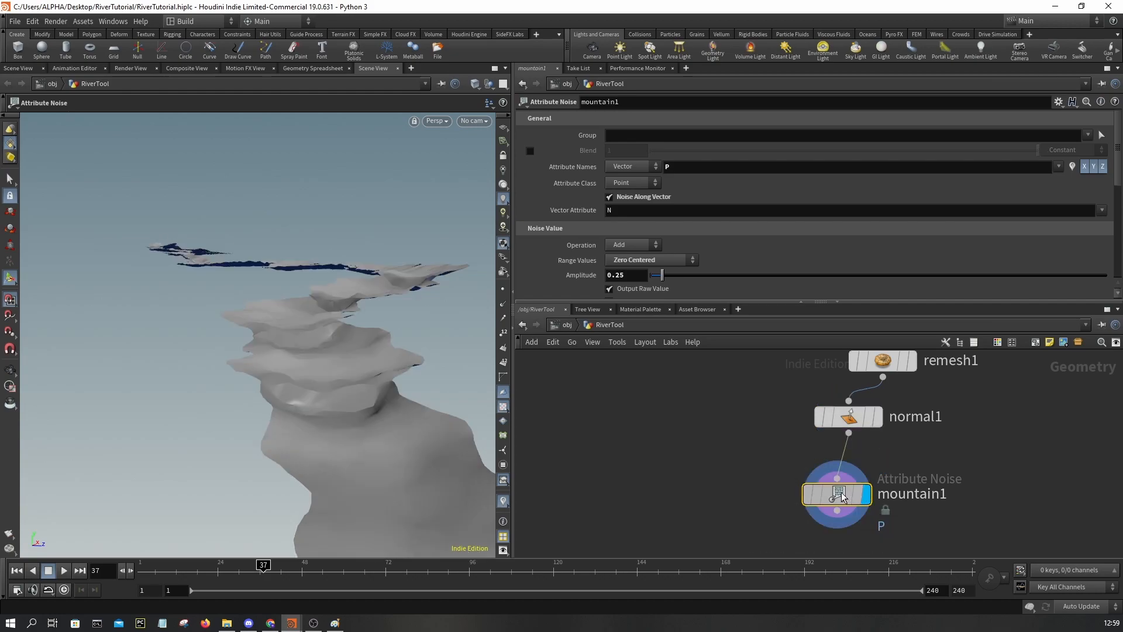
{"action": "key", "text": "Tab"}
{"action": "type", "text": "mountain"}
{"action": "key", "text": "Return"}
{"action": "left_click", "coordinate": [701, 471]}
{"action": "scroll", "coordinate": [701, 471], "scroll_direction": "up", "scroll_amount": 3}
{"action": "key", "text": "Delete"}
Step: Raise mountain1's Amplitude to 0.33 and examine the noise on the riverbed surface
{"action": "scroll", "coordinate": [683, 203], "scroll_direction": "down", "scroll_amount": 1}
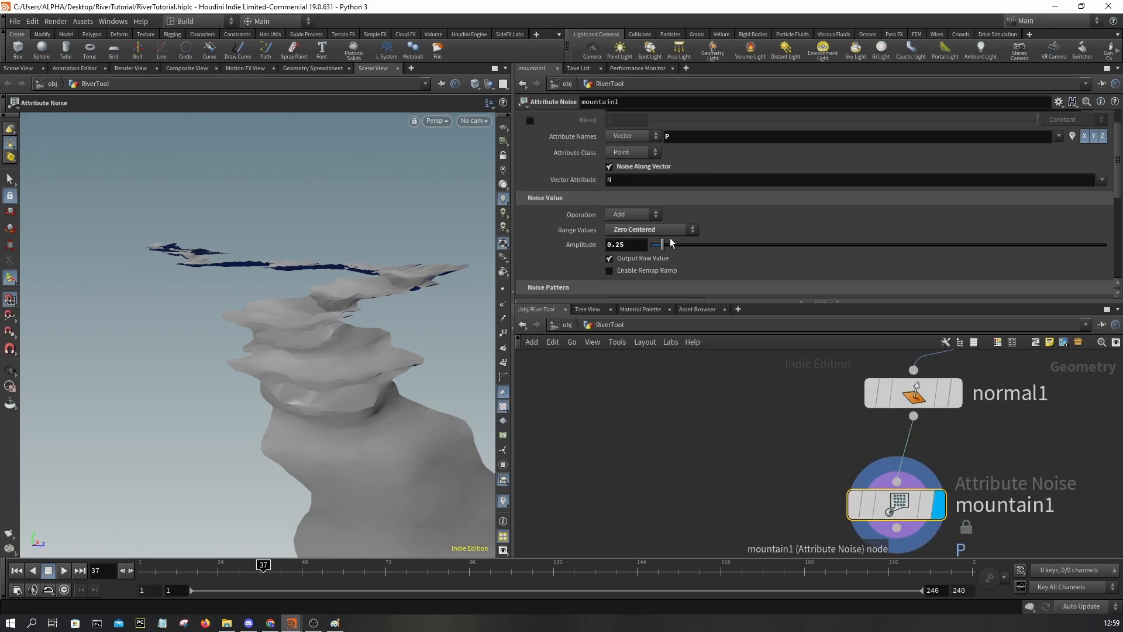
{"action": "mouse_move", "coordinate": [666, 243]}
{"action": "left_mouse_down"}
{"action": "mouse_move", "coordinate": [761, 245]}
{"action": "mouse_move", "coordinate": [655, 255]}
{"action": "mouse_move", "coordinate": [666, 261]}
{"action": "left_mouse_up"}
{"action": "right_click_drag", "start_coordinate": [479, 336], "coordinate": [404, 352], "text": "alt"}
{"action": "scroll", "coordinate": [404, 352], "scroll_direction": "up", "scroll_amount": 10}
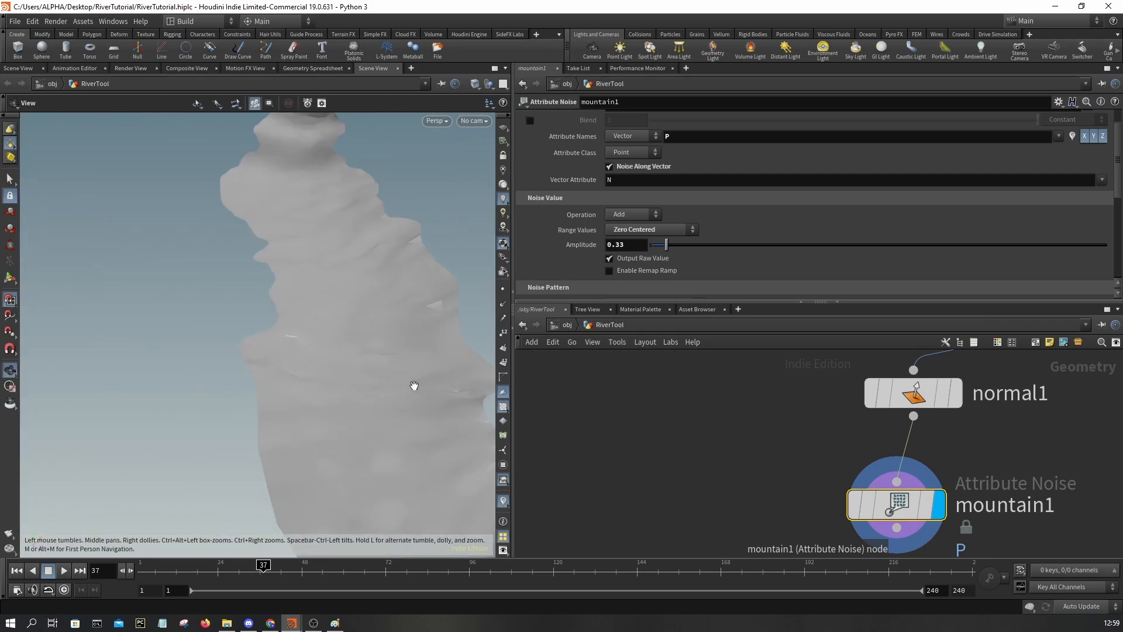
{"action": "key", "text": "w"}
{"action": "key", "text": "w"}
{"action": "mouse_move", "coordinate": [402, 348]}
{"action": "left_mouse_down", "text": "alt"}
{"action": "mouse_move", "coordinate": [434, 332]}
{"action": "mouse_move", "coordinate": [423, 333]}
{"action": "left_mouse_up", "text": "alt"}
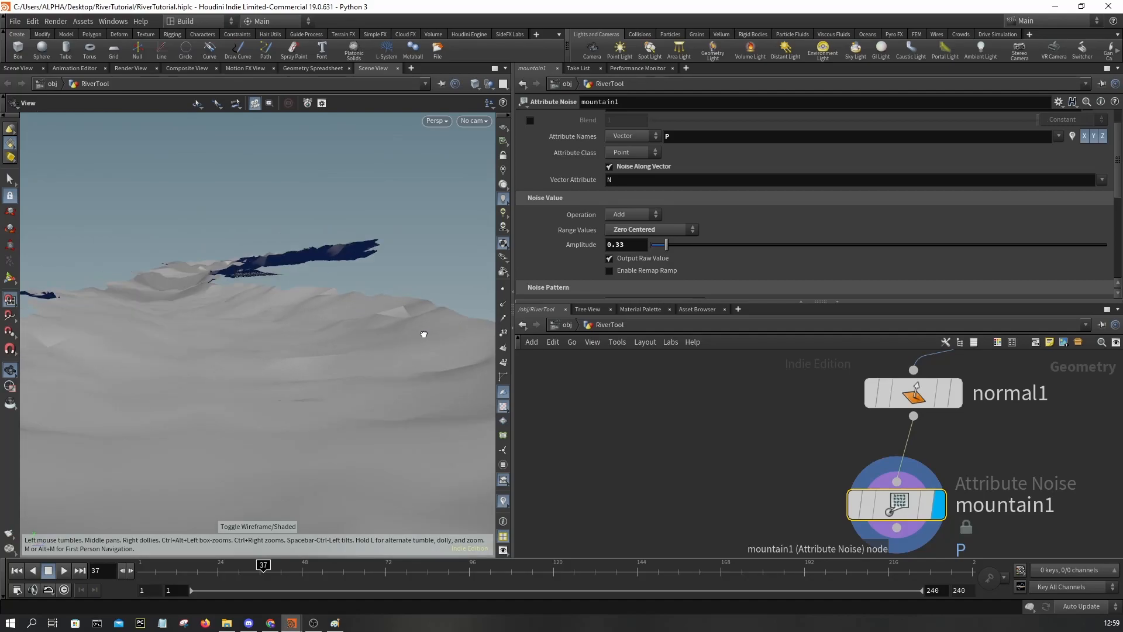
{"action": "left_click", "coordinate": [897, 480]}
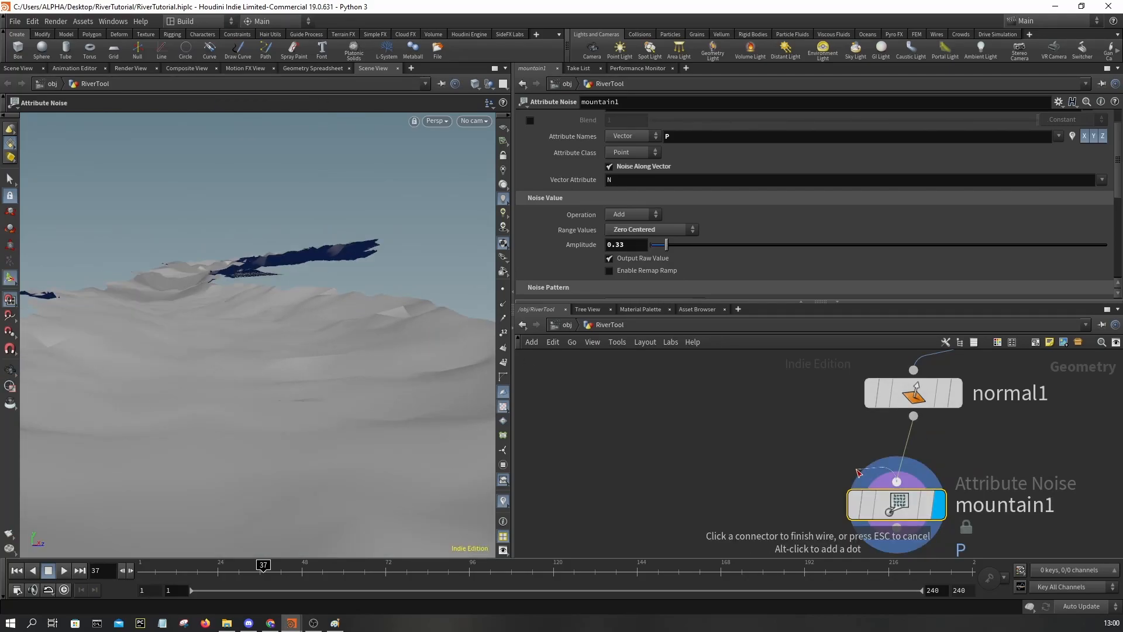
{"action": "key", "text": "Escape"}
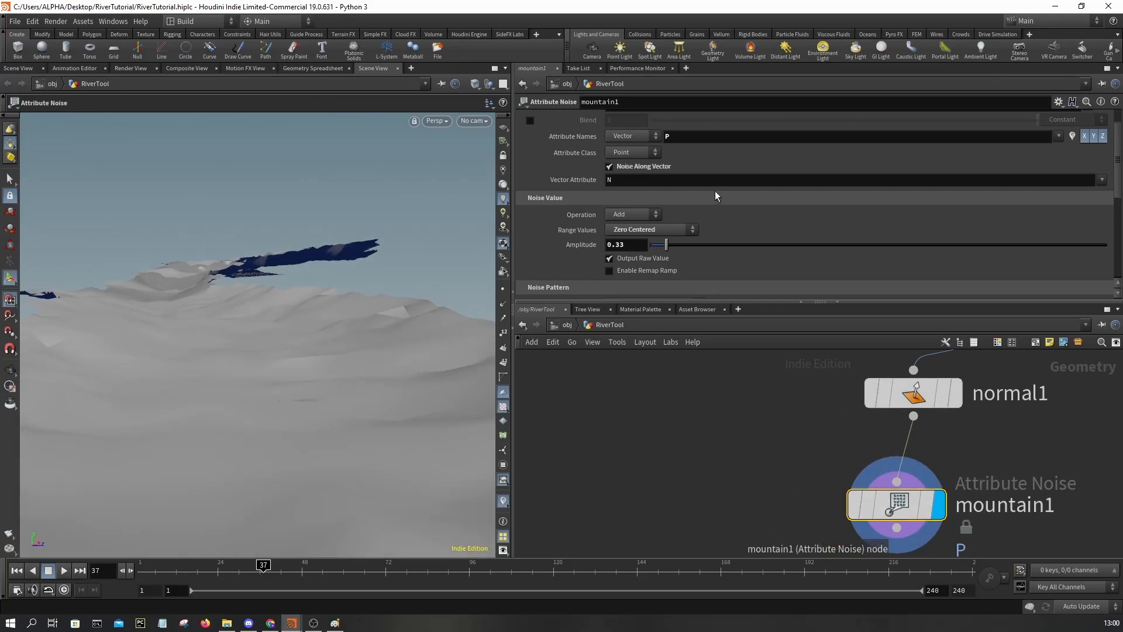
Step: Turn off Recompute Normals on mountain1 and examine the riverbed's shading
{"action": "scroll", "coordinate": [714, 193], "scroll_direction": "down", "scroll_amount": 2}
{"action": "scroll", "coordinate": [712, 199], "scroll_direction": "down", "scroll_amount": 10}
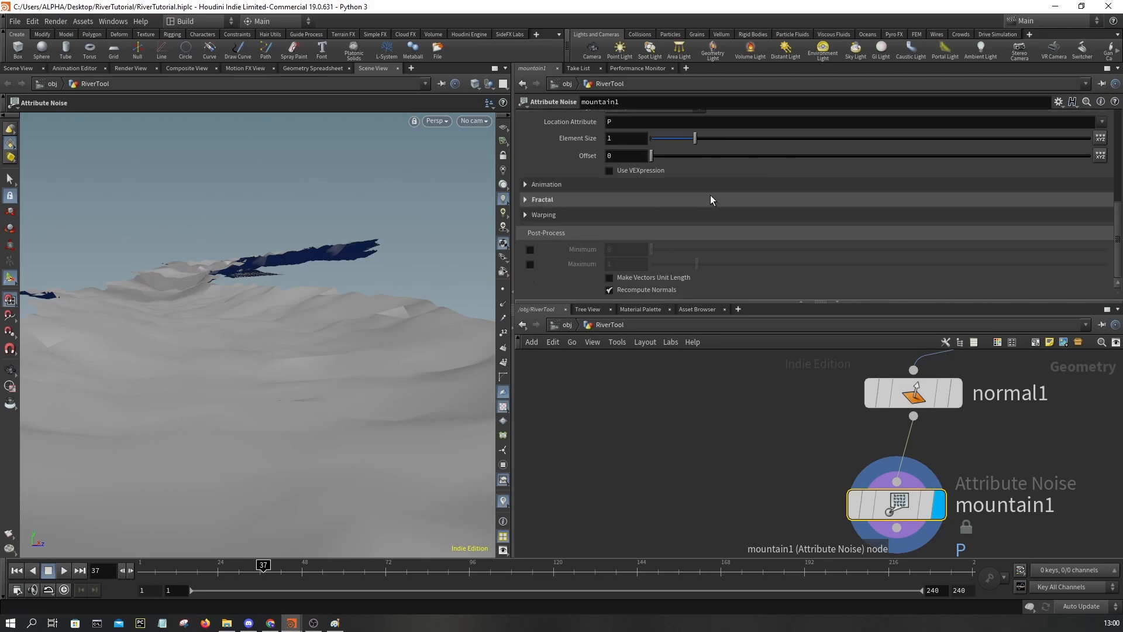
{"action": "left_click", "coordinate": [644, 289]}
{"action": "key", "text": "Escape"}
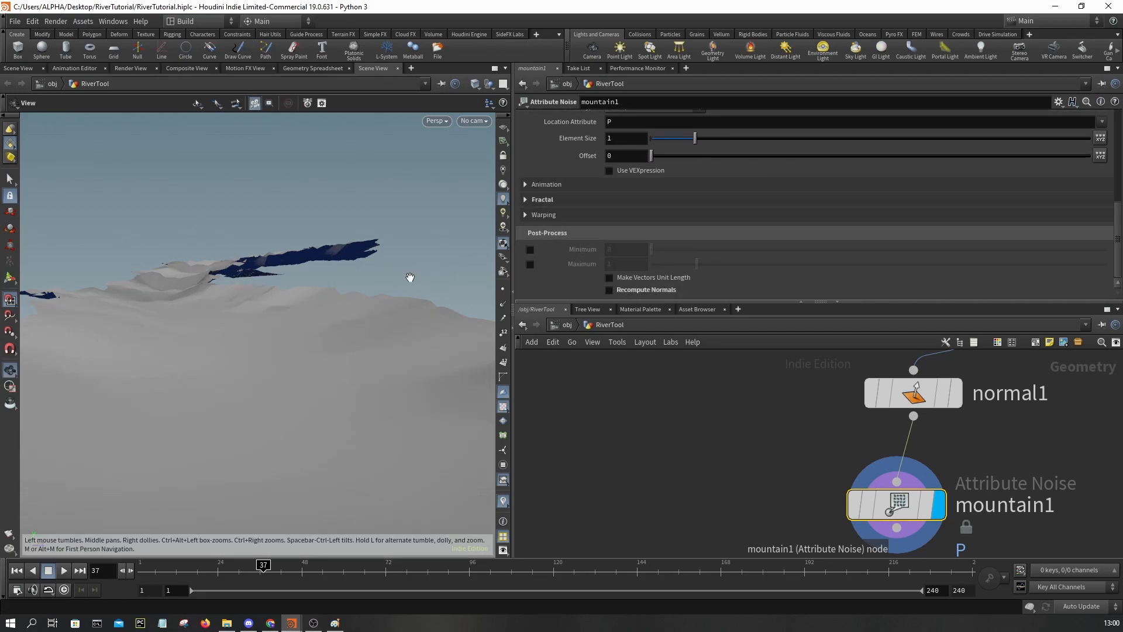
{"action": "mouse_move", "coordinate": [293, 331]}
{"action": "left_mouse_down"}
{"action": "mouse_move", "coordinate": [290, 399]}
{"action": "mouse_move", "coordinate": [283, 210]}
{"action": "mouse_move", "coordinate": [247, 327]}
{"action": "mouse_move", "coordinate": [303, 302]}
{"action": "mouse_move", "coordinate": [263, 327]}
{"action": "left_mouse_up"}
{"action": "key", "text": "w"}
{"action": "key", "text": "w"}
{"action": "scroll", "coordinate": [714, 257], "scroll_direction": "up", "scroll_amount": 6}
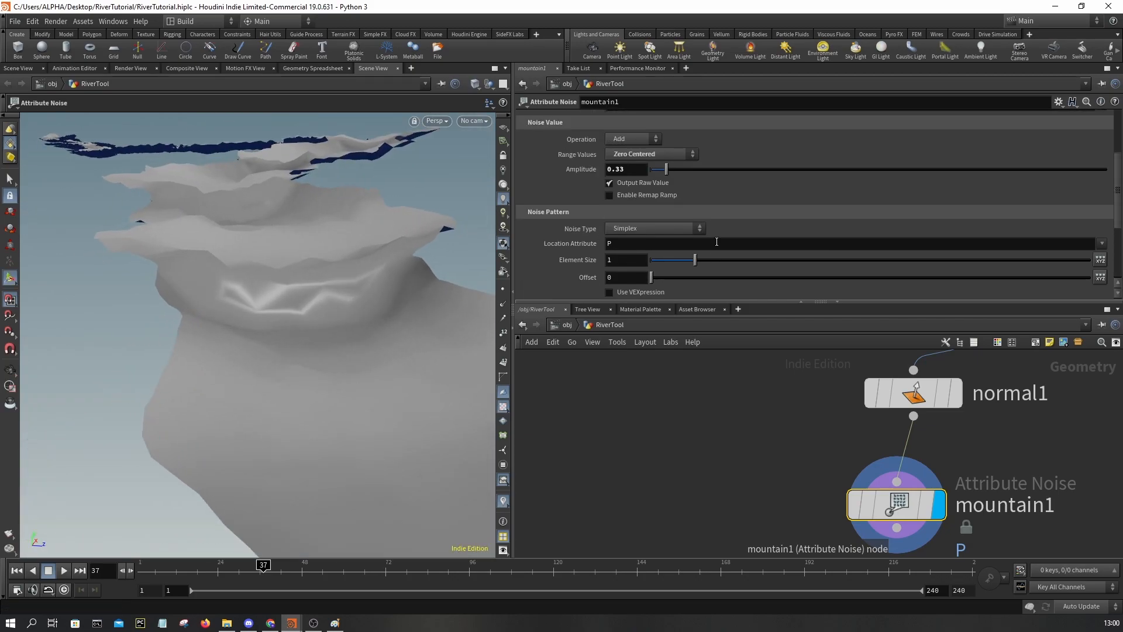
Step: Set mountain1's Amplitude to 0.31 and its Element Size to 0.29
{"action": "scroll", "coordinate": [717, 242], "scroll_direction": "up", "scroll_amount": 1}
{"action": "mouse_move", "coordinate": [675, 188]}
{"action": "left_mouse_down"}
{"action": "mouse_move", "coordinate": [749, 183]}
{"action": "mouse_move", "coordinate": [623, 199]}
{"action": "mouse_move", "coordinate": [672, 199]}
{"action": "left_mouse_up"}
{"action": "key", "text": "space"}
{"action": "key", "text": "w"}
{"action": "mouse_move", "coordinate": [340, 248]}
{"action": "left_mouse_down"}
{"action": "mouse_move", "coordinate": [300, 251]}
{"action": "mouse_move", "coordinate": [327, 258]}
{"action": "left_mouse_up"}
{"action": "mouse_move", "coordinate": [665, 185]}
{"action": "left_mouse_down"}
{"action": "mouse_move", "coordinate": [633, 188]}
{"action": "mouse_move", "coordinate": [662, 192]}
{"action": "left_mouse_up"}
{"action": "left_click_drag", "start_coordinate": [697, 277], "coordinate": [665, 276]}
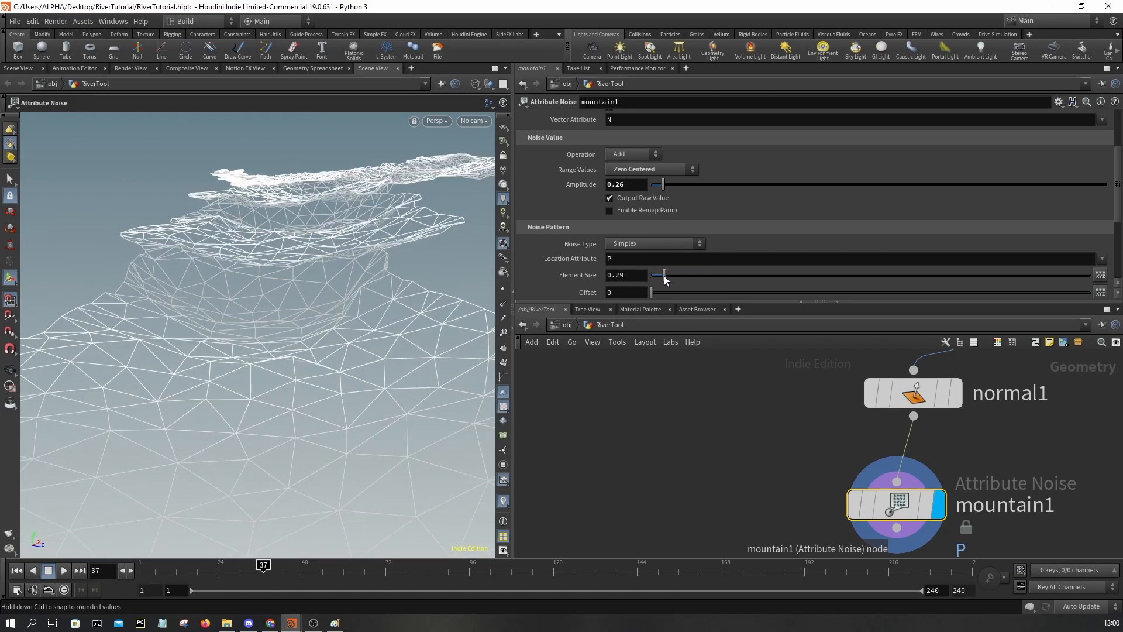
{"action": "mouse_move", "coordinate": [662, 191]}
{"action": "left_mouse_down"}
{"action": "mouse_move", "coordinate": [708, 185]}
{"action": "mouse_move", "coordinate": [668, 194]}
{"action": "left_mouse_up"}
{"action": "key", "text": "w"}
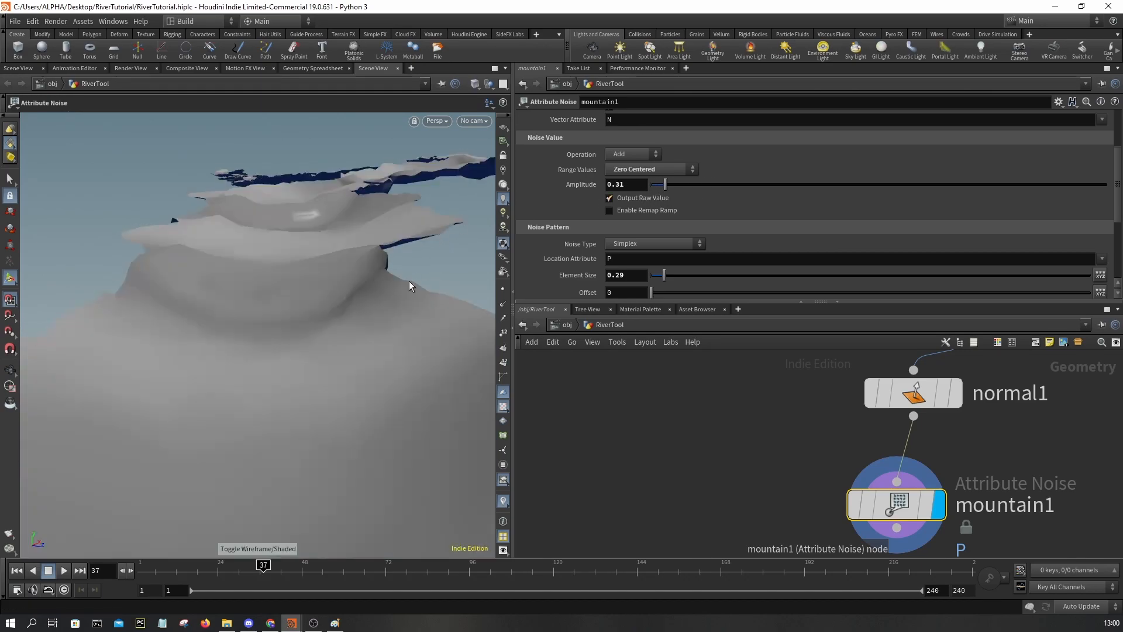
Step: Examine the noisy riverbed's mesh density in shaded and wireframe view
{"action": "right_click_drag", "start_coordinate": [417, 281], "coordinate": [361, 266], "text": "alt"}
{"action": "mouse_move", "coordinate": [361, 266]}
{"action": "left_mouse_down", "text": "alt"}
{"action": "mouse_move", "coordinate": [336, 316]}
{"action": "mouse_move", "coordinate": [320, 266]}
{"action": "mouse_move", "coordinate": [357, 257]}
{"action": "left_mouse_up", "text": "alt"}
{"action": "mouse_move", "coordinate": [845, 457]}
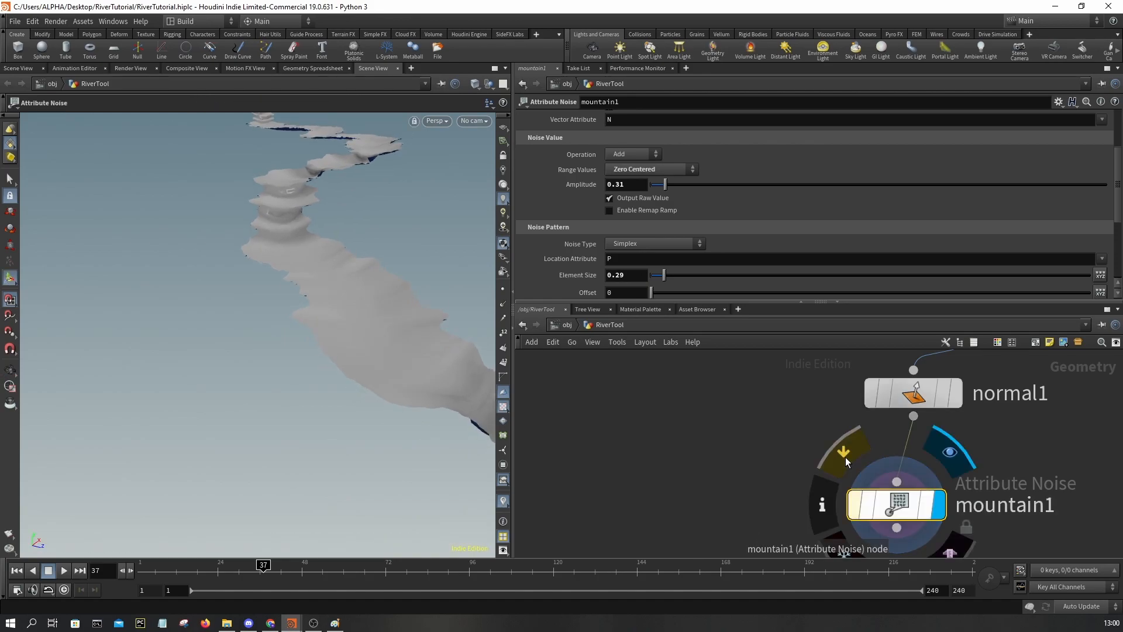
{"action": "key", "text": "w"}
{"action": "scroll", "coordinate": [310, 220], "scroll_direction": "up", "scroll_amount": 3}
{"action": "left_click_drag", "start_coordinate": [292, 228], "coordinate": [276, 221], "text": "alt"}
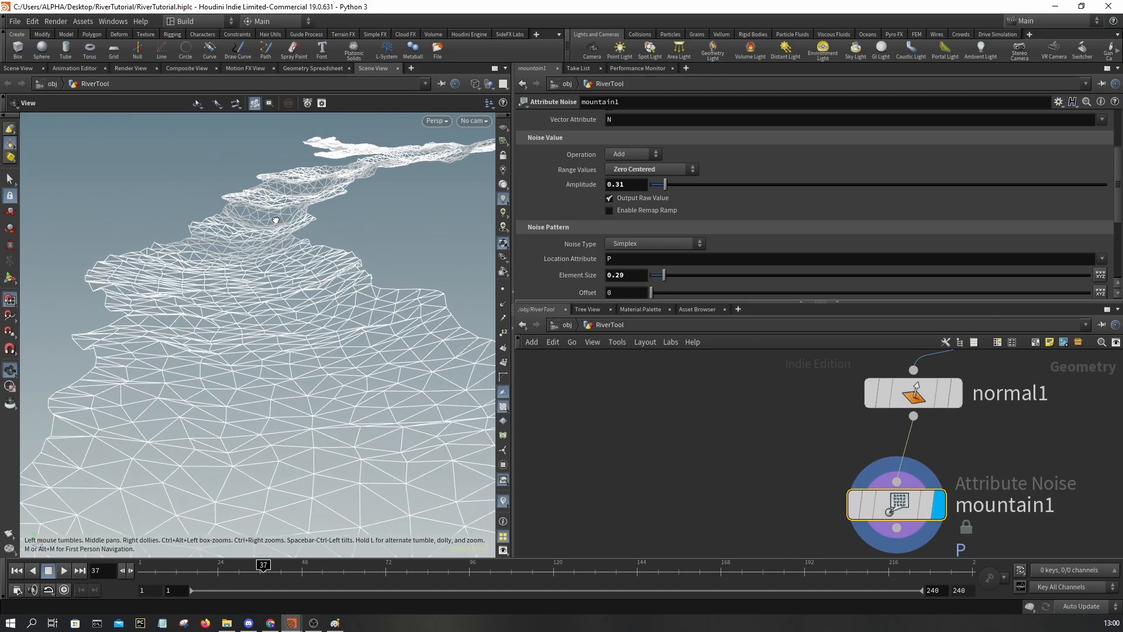
{"action": "key", "text": "w"}
Step: Set remesh1's Target Size to 0.5 and interrupt the remeshing
{"action": "scroll", "coordinate": [677, 474], "scroll_direction": "down", "scroll_amount": 1}
{"action": "middle_click_drag", "start_coordinate": [715, 451], "coordinate": [716, 518]}
{"action": "left_click", "coordinate": [924, 406]}
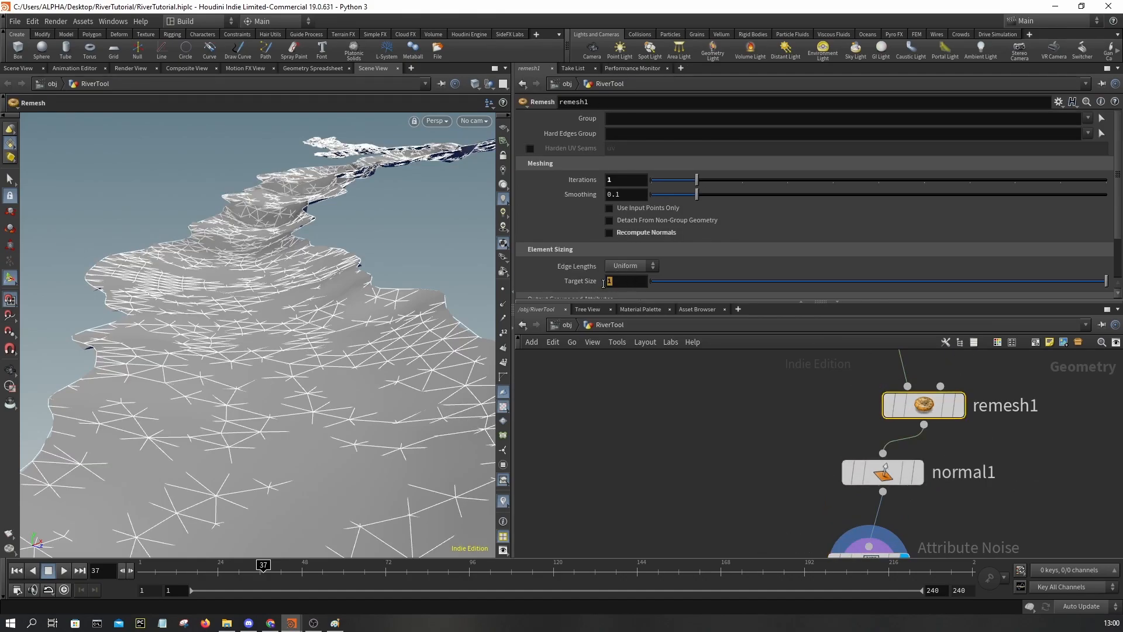
{"action": "type", "text": "0.5"}
{"action": "key", "text": "Return"}
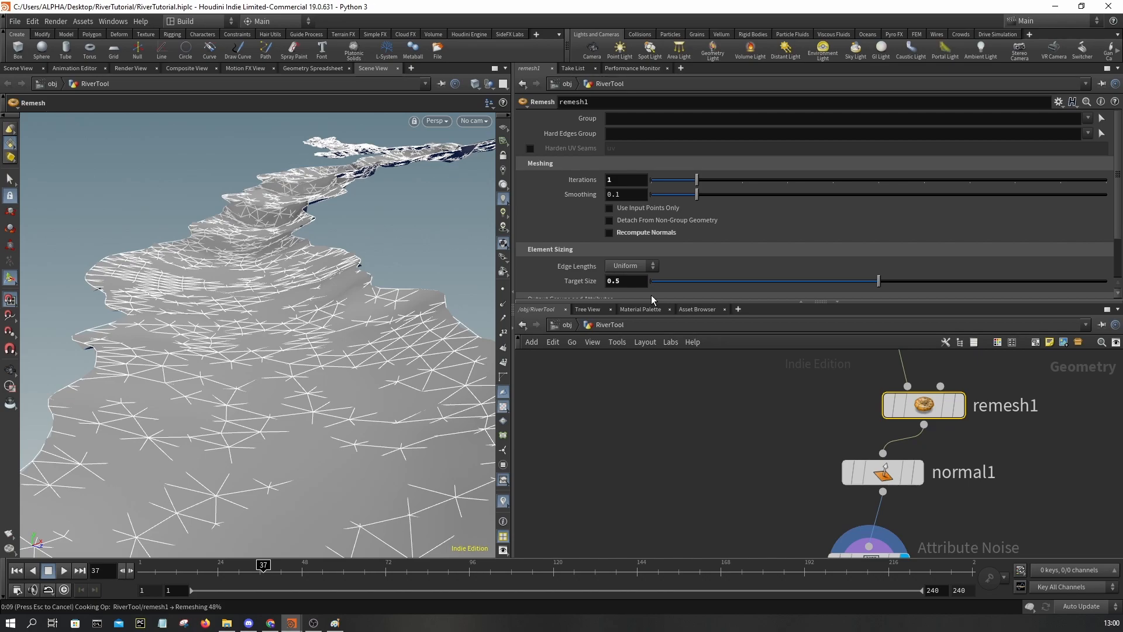
{"action": "key", "text": "Escape"}
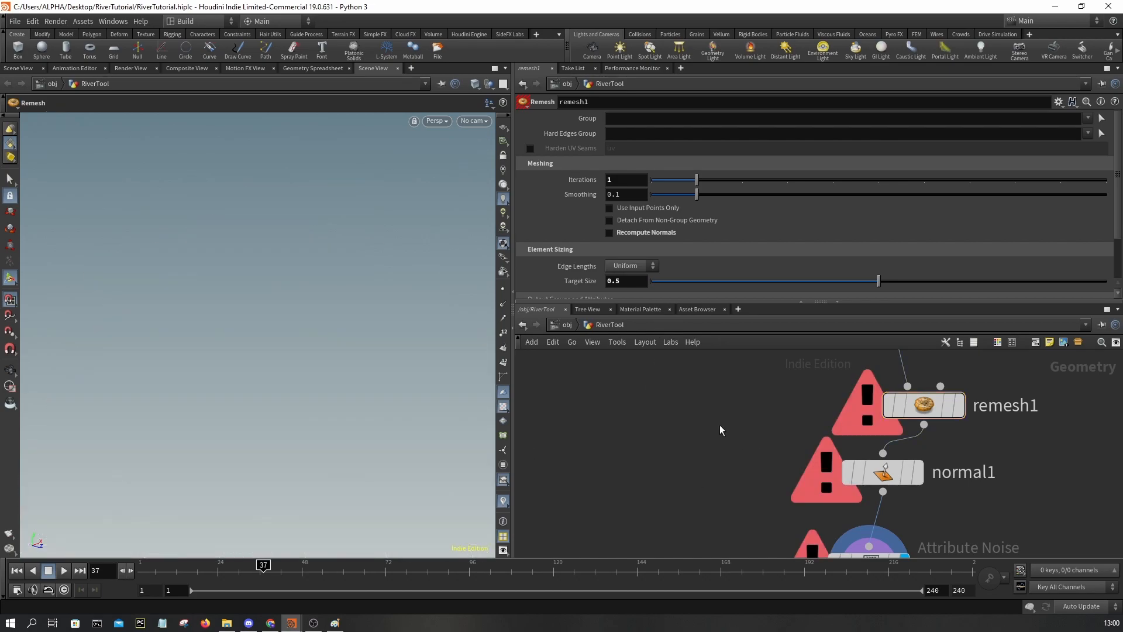
Step: Add a Subdivide node fed by skin1 and connect its output to mountain1, bypassing the remesh1 and normal1 branch
{"action": "key", "text": "Tab"}
{"action": "type", "text": "sub"}
{"action": "key", "text": "Return"}
{"action": "left_click", "coordinate": [668, 481]}
{"action": "scroll", "coordinate": [685, 449], "scroll_direction": "down", "scroll_amount": 2}
{"action": "left_click", "coordinate": [836, 375]}
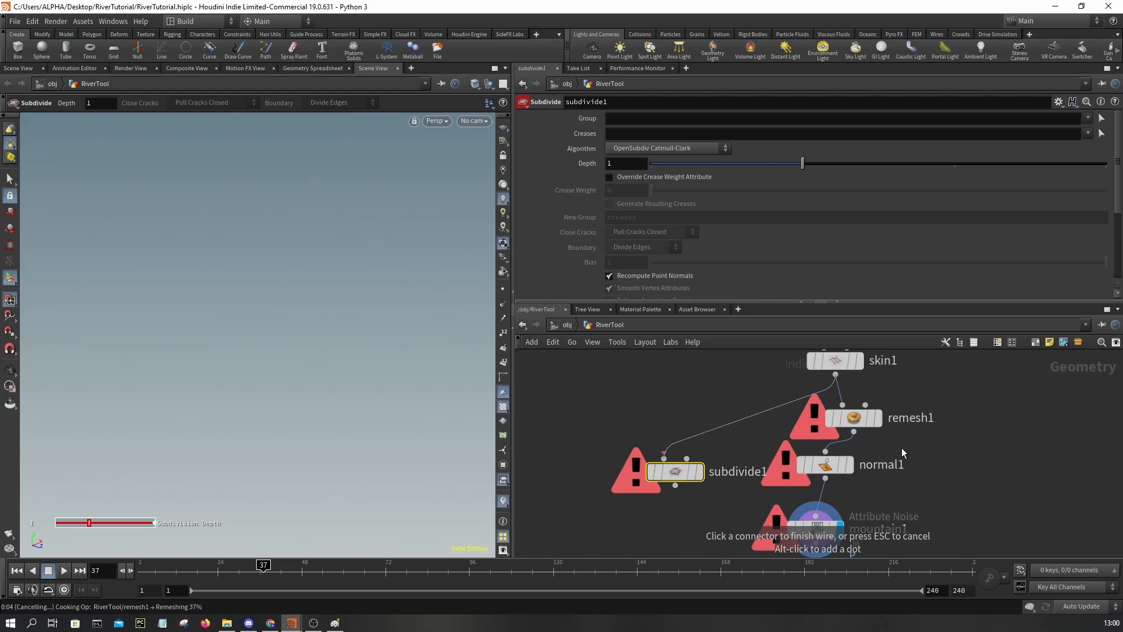
{"action": "left_click", "coordinate": [816, 516]}
{"action": "left_click", "coordinate": [676, 485]}
{"action": "scroll", "coordinate": [701, 483], "scroll_direction": "up", "scroll_amount": 1}
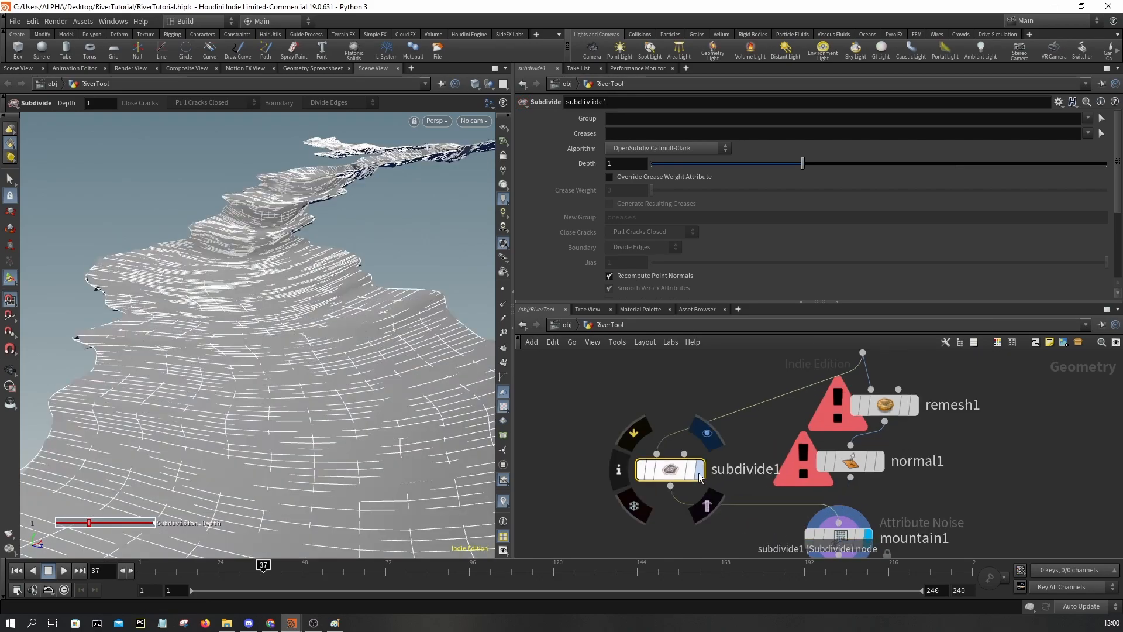
Step: Move mountain1 beneath subdivide1 and display its result in shaded view
{"action": "left_click", "coordinate": [700, 484]}
{"action": "key", "text": "w"}
{"action": "middle_click_drag", "start_coordinate": [828, 488], "coordinate": [801, 412]}
{"action": "left_click", "coordinate": [841, 464]}
{"action": "left_click_drag", "start_coordinate": [811, 465], "coordinate": [708, 470]}
{"action": "double_click", "coordinate": [711, 472]}
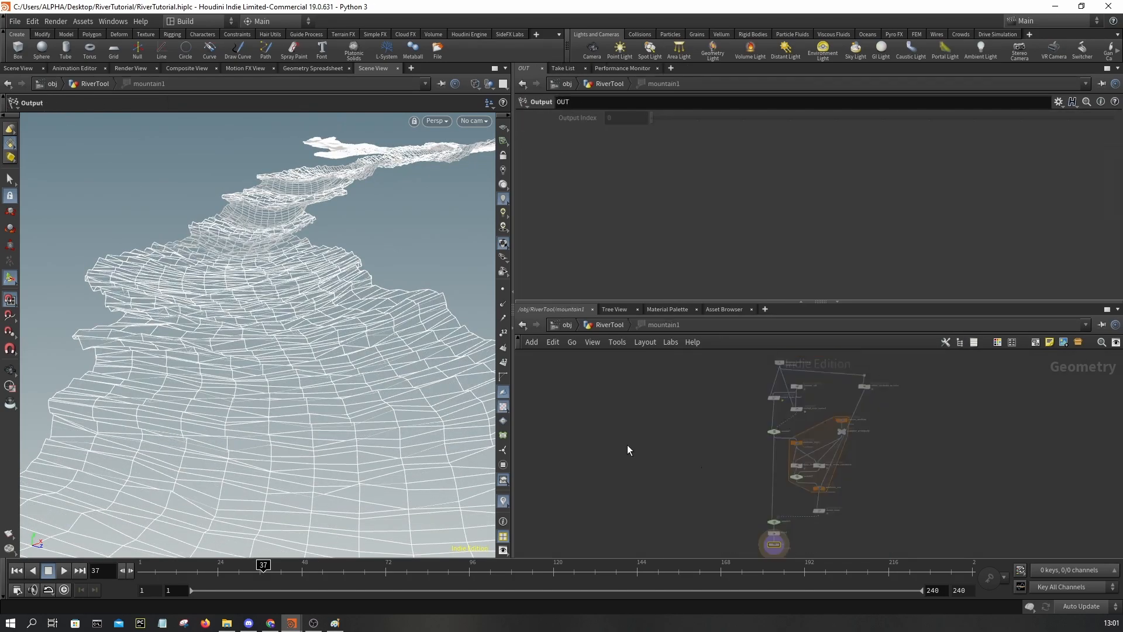
{"action": "key", "text": "w"}
{"action": "left_click", "coordinate": [617, 326]}
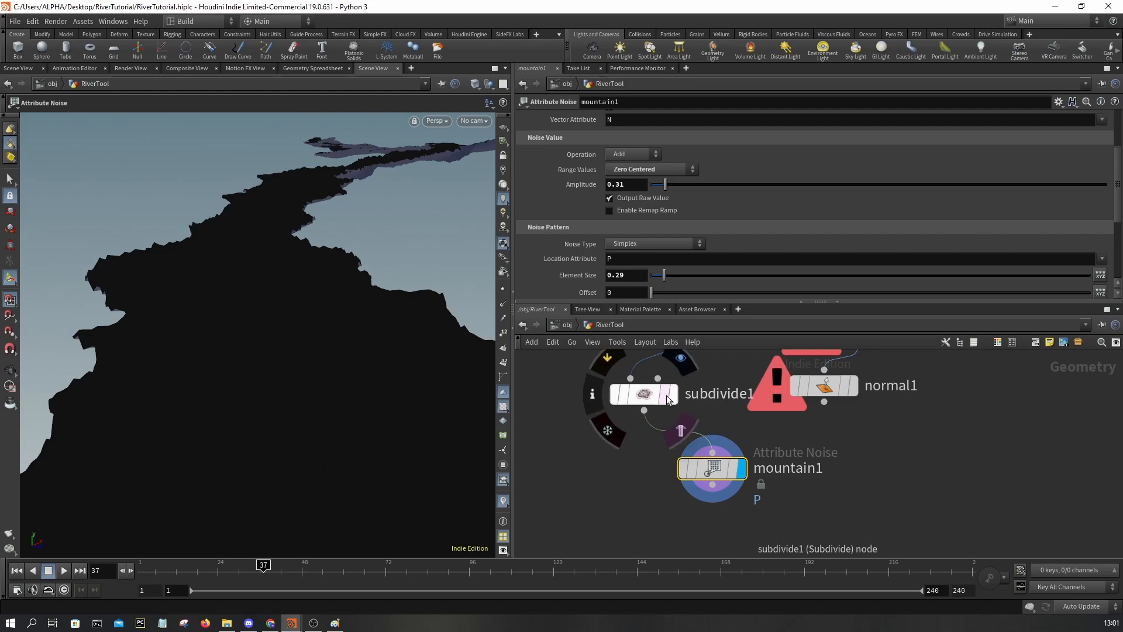
Step: Display subdivide1, examine its surface in wireframe and shaded view, and switch the display back to mountain1
{"action": "left_click", "coordinate": [672, 393]}
{"action": "right_click_drag", "start_coordinate": [346, 334], "coordinate": [307, 304], "text": "alt"}
{"action": "mouse_move", "coordinate": [322, 309]}
{"action": "left_mouse_down", "text": "alt"}
{"action": "mouse_move", "coordinate": [295, 404]}
{"action": "mouse_move", "coordinate": [273, 393]}
{"action": "mouse_move", "coordinate": [280, 332]}
{"action": "mouse_move", "coordinate": [311, 325]}
{"action": "mouse_move", "coordinate": [269, 276]}
{"action": "mouse_move", "coordinate": [233, 275]}
{"action": "left_mouse_up", "text": "alt"}
{"action": "key", "text": "w"}
{"action": "key", "text": "w"}
{"action": "key", "text": "w"}
{"action": "key", "text": "Return"}
{"action": "scroll", "coordinate": [711, 432], "scroll_direction": "down", "scroll_amount": 3}
{"action": "key", "text": "w"}
{"action": "middle_click_drag", "start_coordinate": [232, 274], "coordinate": [258, 323], "text": "alt"}
{"action": "scroll", "coordinate": [258, 323], "scroll_direction": "up", "scroll_amount": 4}
{"action": "right_click_drag", "start_coordinate": [296, 298], "coordinate": [349, 316], "text": "alt"}
{"action": "mouse_move", "coordinate": [349, 316]}
{"action": "left_mouse_down", "text": "alt"}
{"action": "mouse_move", "coordinate": [388, 307]}
{"action": "mouse_move", "coordinate": [293, 296]}
{"action": "left_mouse_up", "text": "alt"}
{"action": "key", "text": "w"}
{"action": "left_click", "coordinate": [727, 438]}
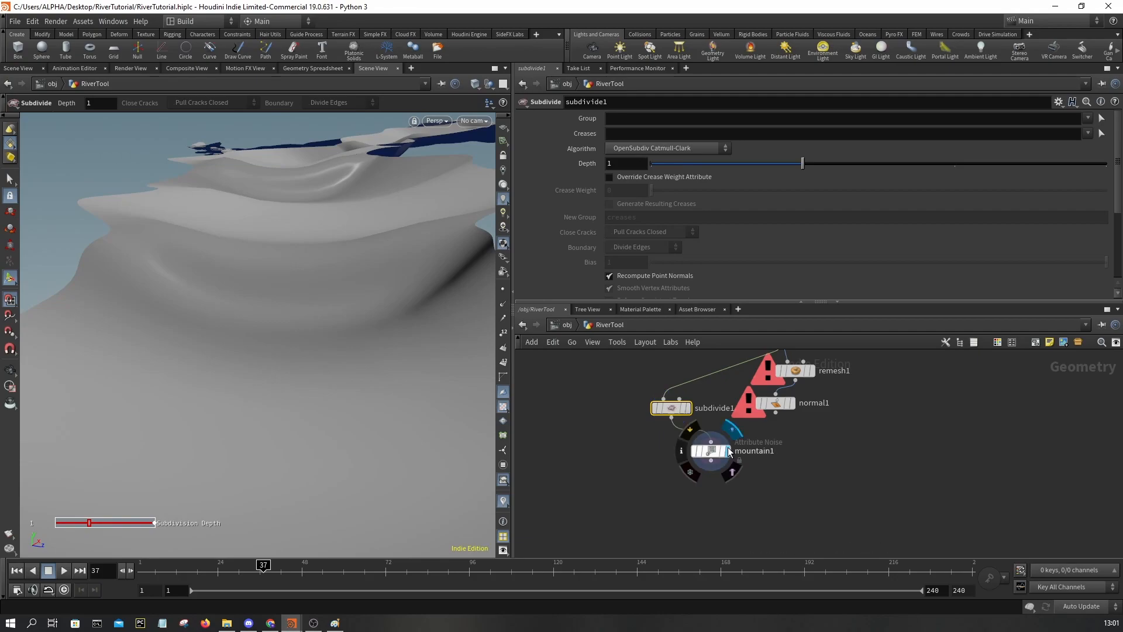
Step: Set mountain1's Amplitude to 0.09 and Element Size to 0.45, checking the noise on the riverbed in wireframe
{"action": "left_click", "coordinate": [708, 455]}
{"action": "left_click_drag", "start_coordinate": [684, 188], "coordinate": [667, 205]}
{"action": "mouse_move", "coordinate": [328, 204]}
{"action": "left_mouse_down", "text": "alt"}
{"action": "mouse_move", "coordinate": [286, 248]}
{"action": "mouse_move", "coordinate": [244, 268]}
{"action": "mouse_move", "coordinate": [346, 261]}
{"action": "mouse_move", "coordinate": [344, 283]}
{"action": "mouse_move", "coordinate": [329, 285]}
{"action": "mouse_move", "coordinate": [293, 251]}
{"action": "mouse_move", "coordinate": [293, 222]}
{"action": "left_mouse_up", "text": "alt"}
{"action": "key", "text": "w"}
{"action": "key", "text": "w"}
{"action": "key", "text": "w"}
{"action": "left_click_drag", "start_coordinate": [667, 186], "coordinate": [656, 186]}
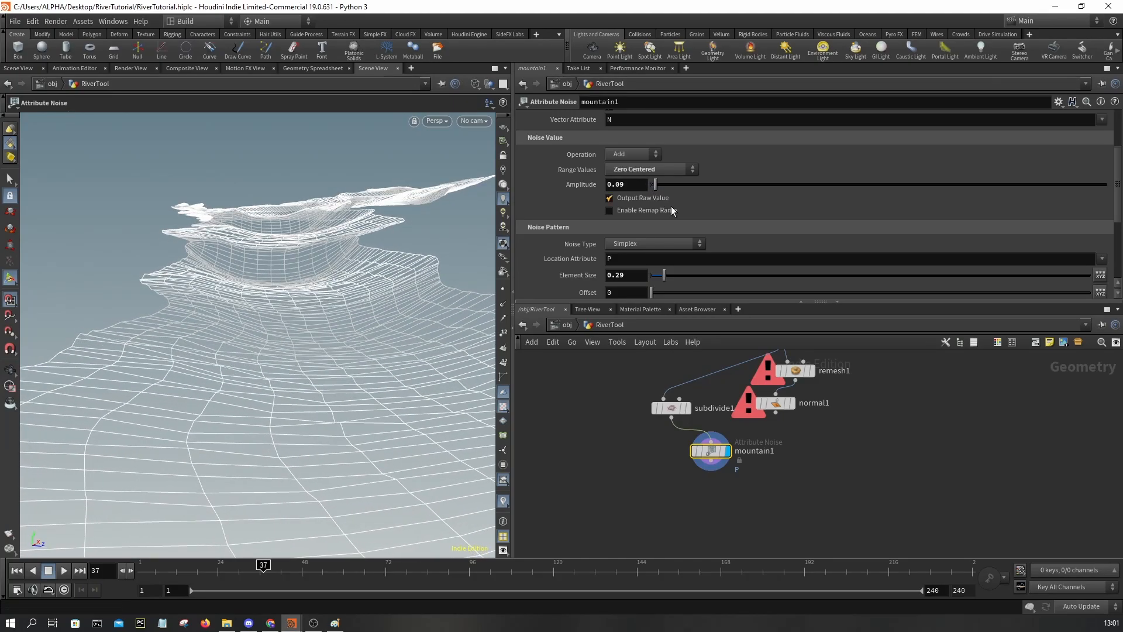
{"action": "left_click_drag", "start_coordinate": [666, 279], "coordinate": [673, 278]}
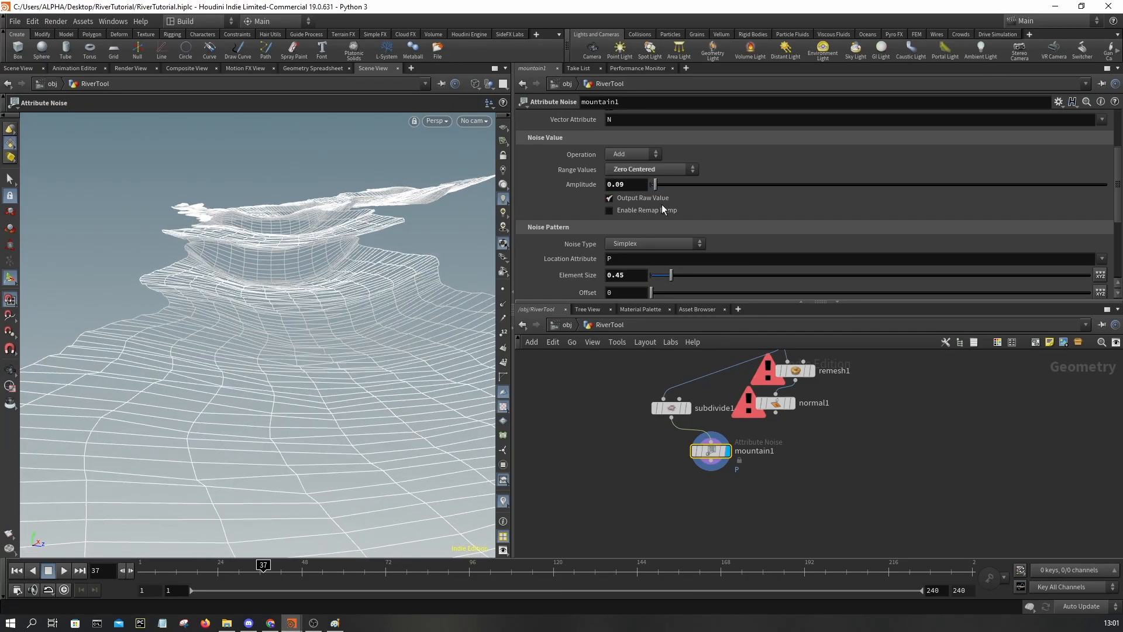
Step: Try stronger noise on mountain1 by raising its Amplitude to 0.64
{"action": "mouse_move", "coordinate": [658, 187]}
{"action": "left_mouse_down"}
{"action": "mouse_move", "coordinate": [647, 191]}
{"action": "mouse_move", "coordinate": [656, 190]}
{"action": "left_mouse_up"}
{"action": "key", "text": "w"}
{"action": "right_click_drag", "start_coordinate": [282, 248], "coordinate": [301, 296], "text": "alt"}
{"action": "mouse_move", "coordinate": [300, 296]}
{"action": "left_mouse_down", "text": "alt"}
{"action": "mouse_move", "coordinate": [273, 318]}
{"action": "mouse_move", "coordinate": [265, 372]}
{"action": "mouse_move", "coordinate": [308, 303]}
{"action": "mouse_move", "coordinate": [328, 301]}
{"action": "mouse_move", "coordinate": [253, 304]}
{"action": "mouse_move", "coordinate": [262, 295]}
{"action": "left_mouse_up", "text": "alt"}
{"action": "key", "text": "w"}
{"action": "key", "text": "w"}
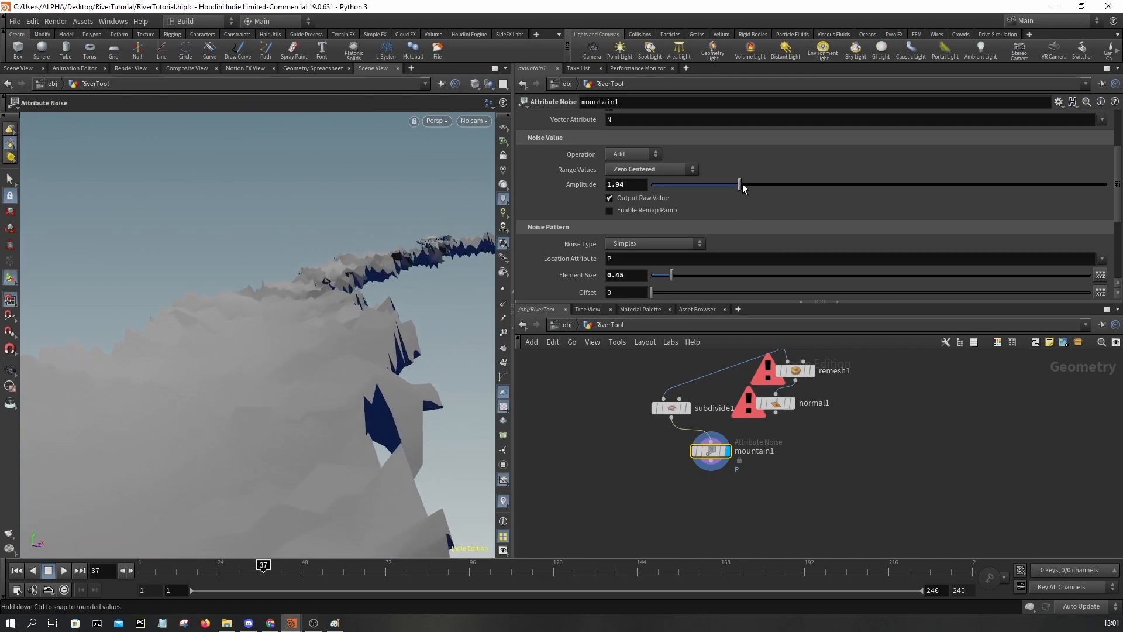
{"action": "scroll", "coordinate": [650, 212], "scroll_direction": "down", "scroll_amount": 1}
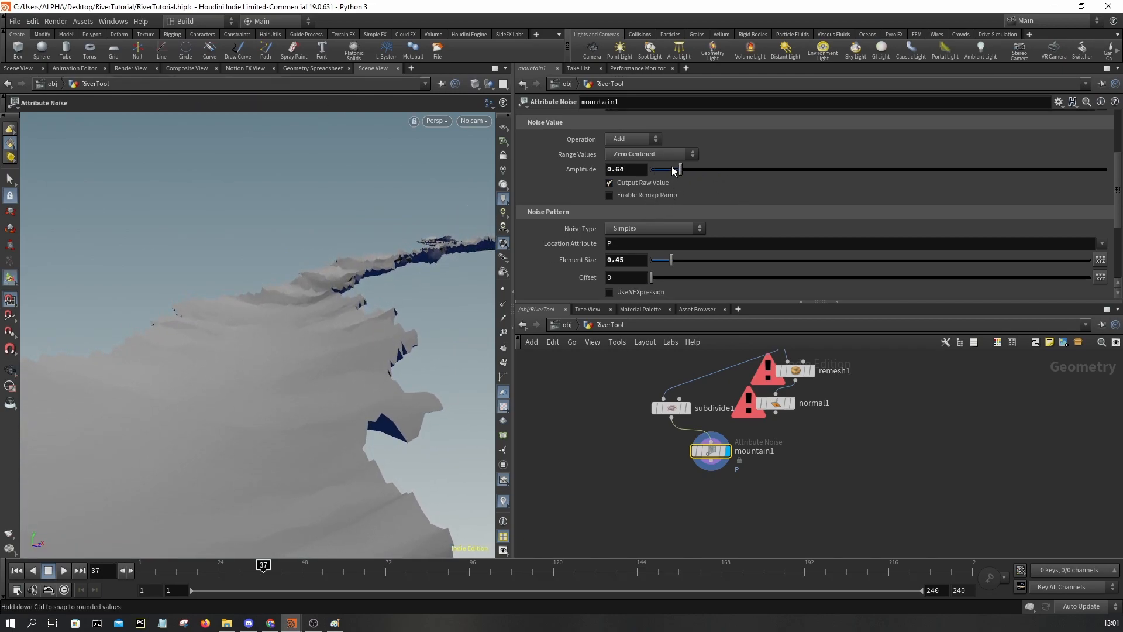
Step: Move normal1 beneath mountain1, feed it from mountain1's output instead of remesh1, and display it
{"action": "middle_click_drag", "start_coordinate": [819, 449], "coordinate": [825, 512]}
{"action": "middle_click_drag", "start_coordinate": [821, 415], "coordinate": [851, 371]}
{"action": "scroll", "coordinate": [766, 512], "scroll_direction": "up", "scroll_amount": 1}
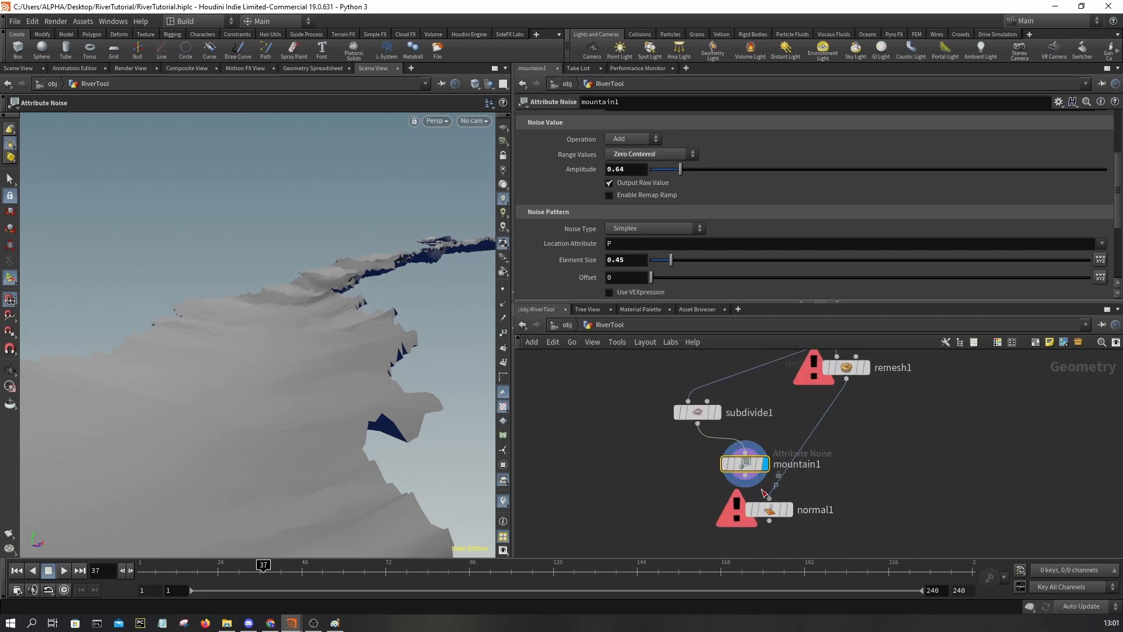
{"action": "left_click", "coordinate": [791, 511]}
{"action": "left_click_drag", "start_coordinate": [275, 316], "coordinate": [311, 326], "text": "alt"}
Step: Set mountain1's Element Size to 1.71 and Amplitude to 0.12, judging the noise in shaded view
{"action": "left_click", "coordinate": [745, 464]}
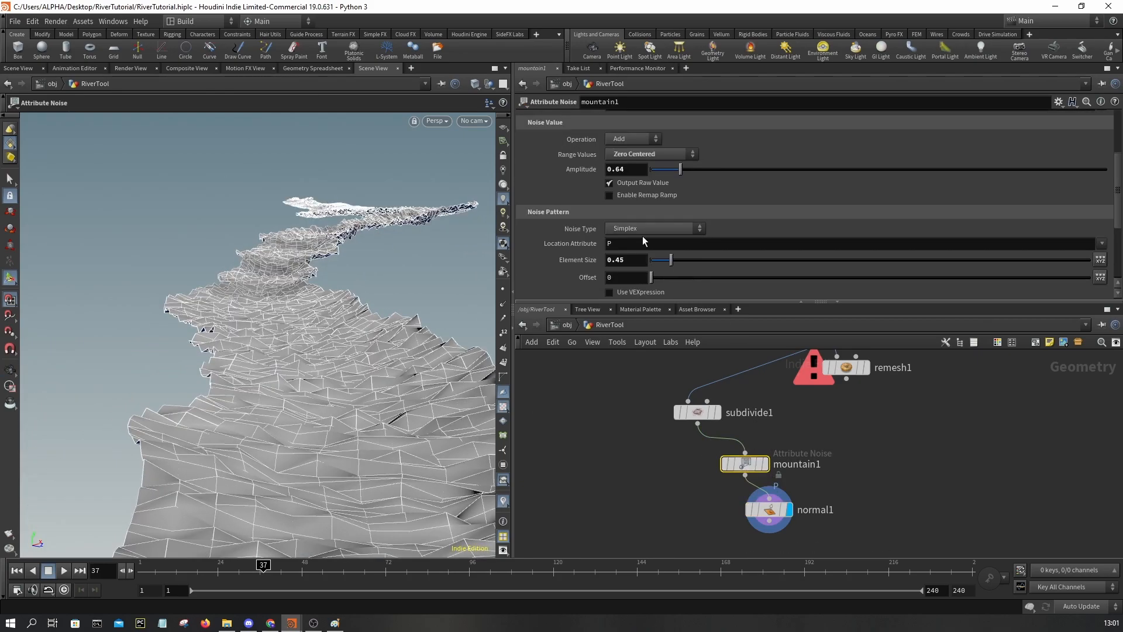
{"action": "mouse_move", "coordinate": [679, 170]}
{"action": "left_mouse_down"}
{"action": "mouse_move", "coordinate": [650, 174]}
{"action": "mouse_move", "coordinate": [662, 174]}
{"action": "left_mouse_up"}
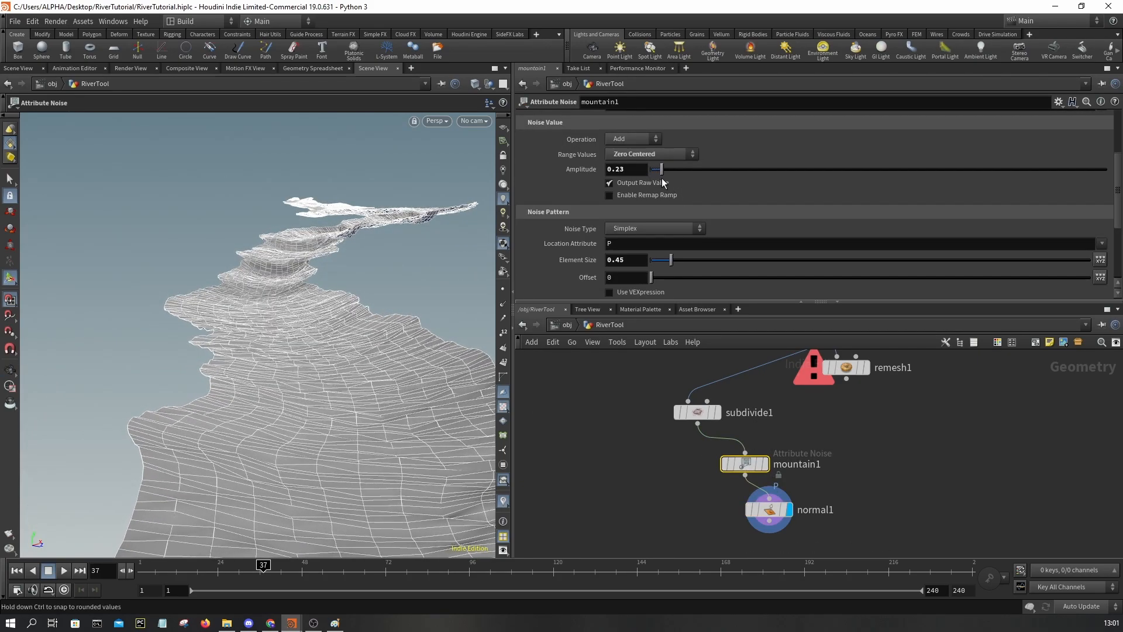
{"action": "mouse_move", "coordinate": [398, 376]}
{"action": "left_mouse_down", "text": "alt"}
{"action": "mouse_move", "coordinate": [416, 446]}
{"action": "mouse_move", "coordinate": [380, 368]}
{"action": "mouse_move", "coordinate": [388, 431]}
{"action": "mouse_move", "coordinate": [321, 416]}
{"action": "mouse_move", "coordinate": [338, 261]}
{"action": "mouse_move", "coordinate": [331, 212]}
{"action": "mouse_move", "coordinate": [339, 339]}
{"action": "mouse_move", "coordinate": [369, 256]}
{"action": "mouse_move", "coordinate": [333, 240]}
{"action": "left_mouse_up", "text": "alt"}
{"action": "key", "text": "w"}
{"action": "key", "text": "w"}
{"action": "key", "text": "w"}
{"action": "key", "text": "w"}
{"action": "mouse_move", "coordinate": [333, 240]}
{"action": "right_mouse_down", "text": "alt"}
{"action": "mouse_move", "coordinate": [365, 326]}
{"action": "mouse_move", "coordinate": [331, 258]}
{"action": "right_mouse_up", "text": "alt"}
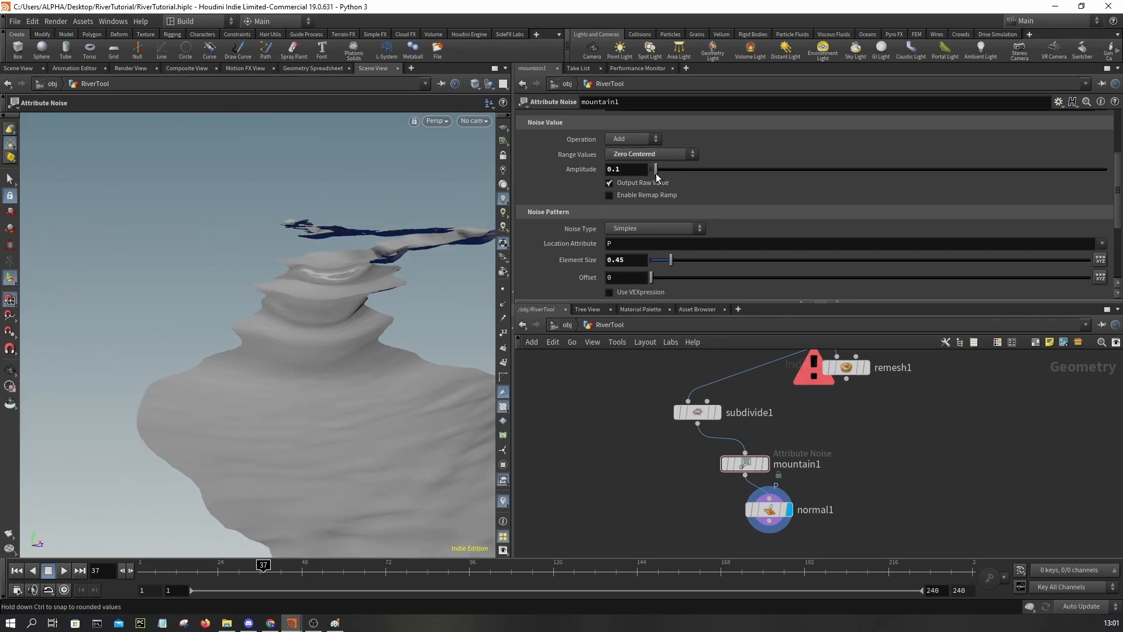
{"action": "scroll", "coordinate": [701, 219], "scroll_direction": "down", "scroll_amount": 3}
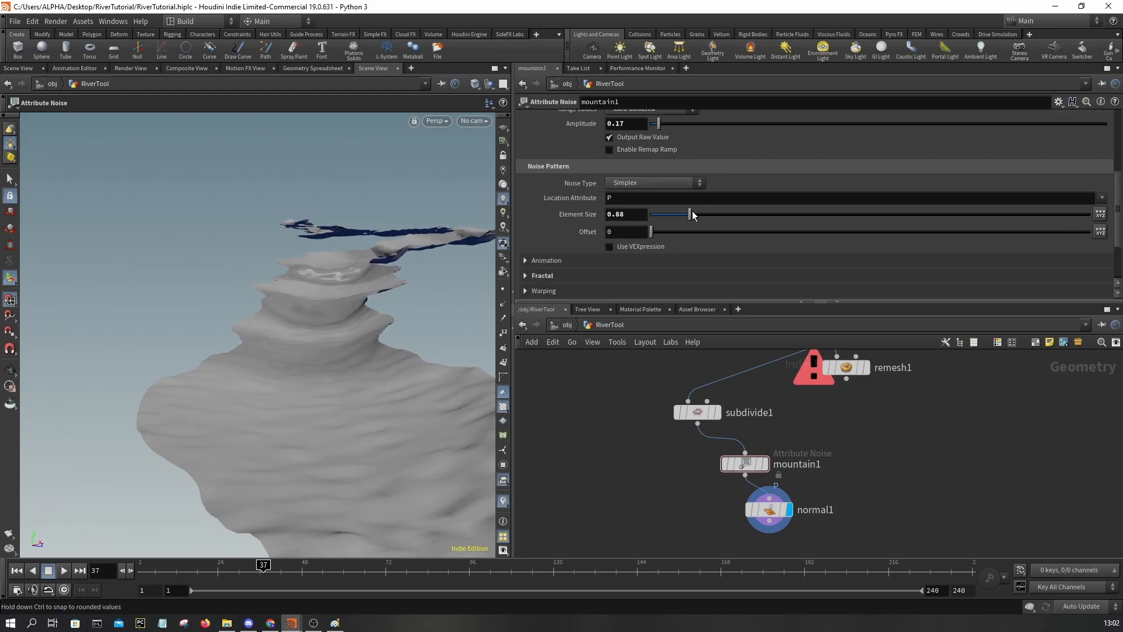
{"action": "mouse_move", "coordinate": [717, 214]}
{"action": "left_mouse_down"}
{"action": "mouse_move", "coordinate": [742, 215]}
{"action": "mouse_move", "coordinate": [691, 214]}
{"action": "mouse_move", "coordinate": [737, 214]}
{"action": "mouse_move", "coordinate": [696, 215]}
{"action": "mouse_move", "coordinate": [736, 216]}
{"action": "mouse_move", "coordinate": [726, 218]}
{"action": "left_mouse_up"}
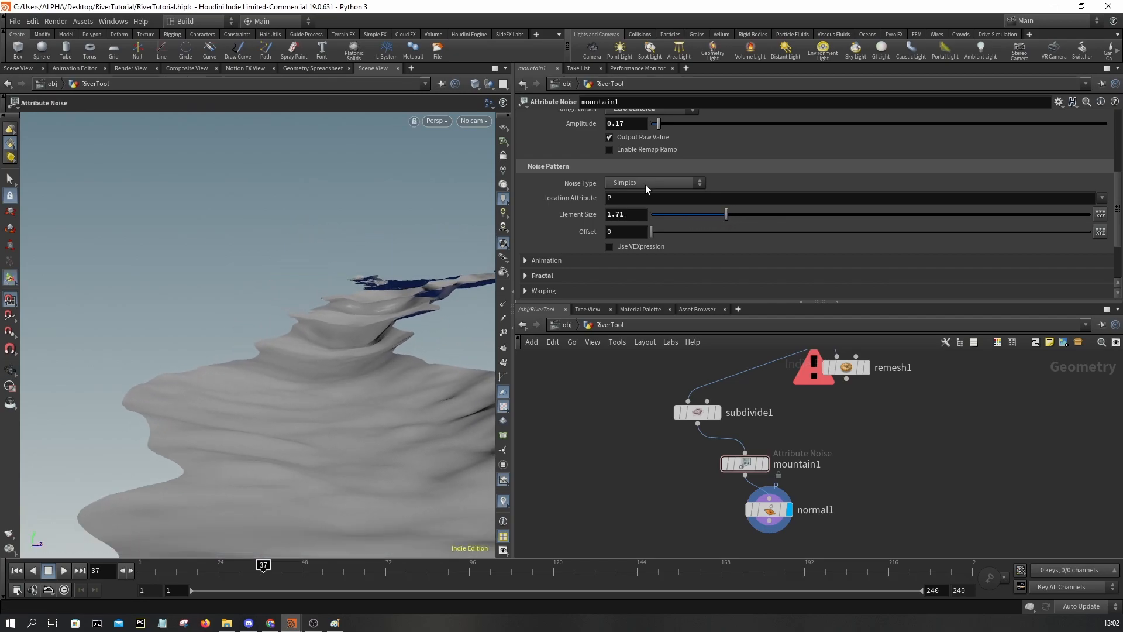
{"action": "left_click_drag", "start_coordinate": [656, 129], "coordinate": [647, 130]}
Step: Duplicate mountain1 and insert the copy between mountain1 and normal1
{"action": "left_click", "coordinate": [750, 464]}
{"action": "key", "text": "ctrl+c"}
{"action": "key", "text": "ctrl+v"}
{"action": "scroll", "coordinate": [831, 469], "scroll_direction": "up", "scroll_amount": 1}
{"action": "left_click_drag", "start_coordinate": [823, 465], "coordinate": [742, 525]}
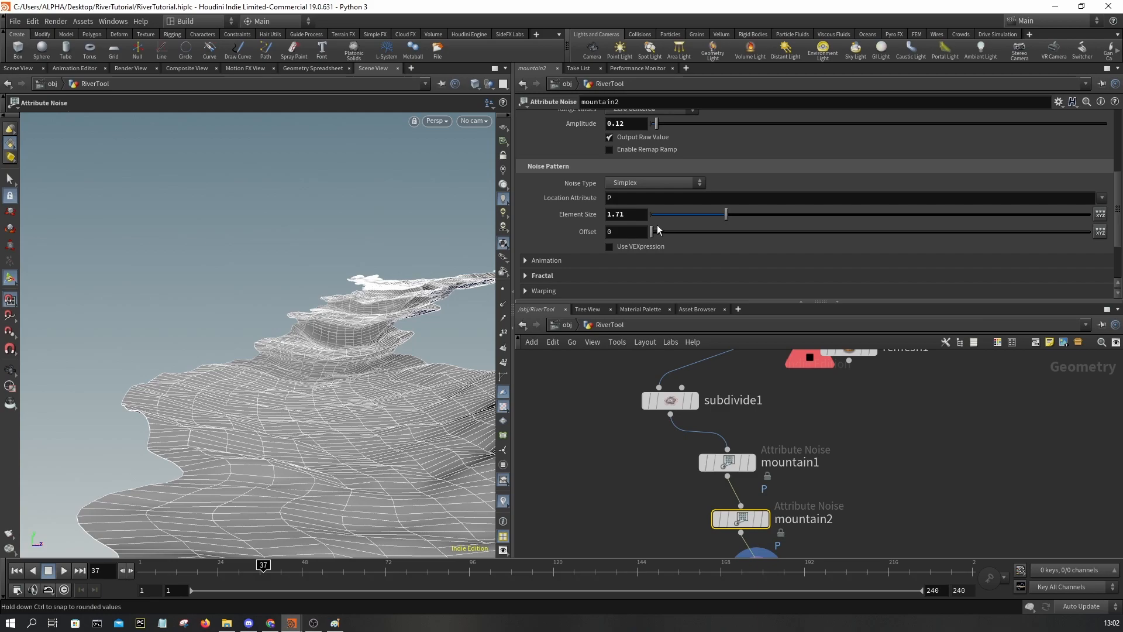
Step: Set mountain2's Element Size to 0.41, Offset to 11.47 and Amplitude to 0.08
{"action": "left_click", "coordinate": [894, 504]}
{"action": "middle_click_drag", "start_coordinate": [894, 505], "coordinate": [886, 445]}
{"action": "left_click_drag", "start_coordinate": [711, 229], "coordinate": [671, 221]}
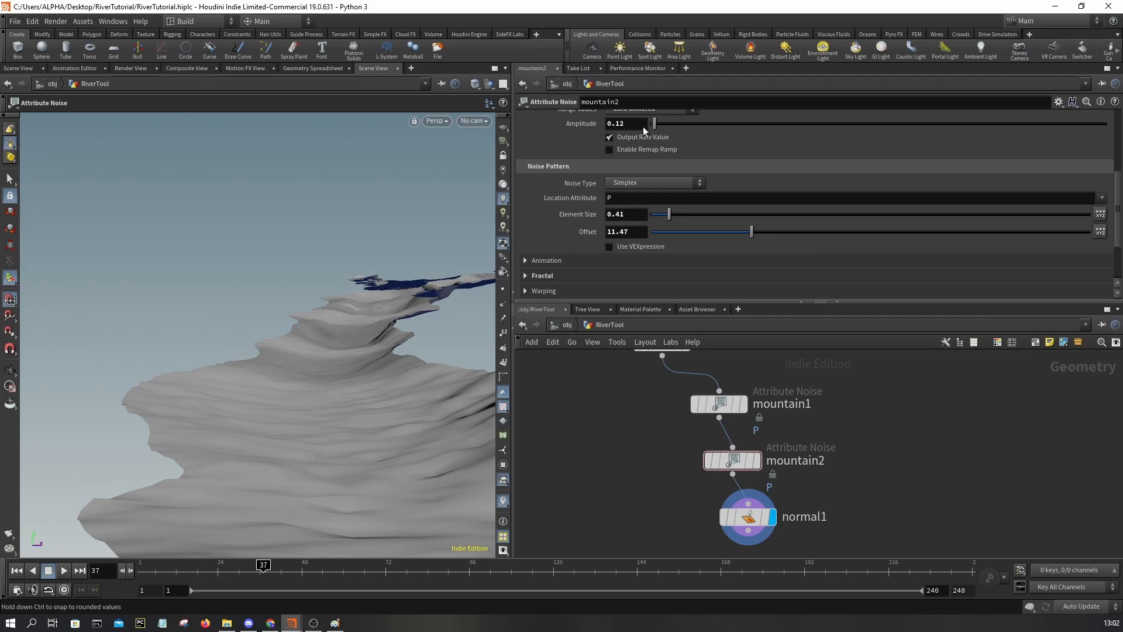
{"action": "left_click_drag", "start_coordinate": [656, 124], "coordinate": [654, 125]}
{"action": "left_click_drag", "start_coordinate": [411, 274], "coordinate": [401, 364], "text": "alt"}
Step: Delete remesh1 and line up subdivide1, mountain1, mountain2 and normal1 in a column beneath skin1
{"action": "scroll", "coordinate": [872, 478], "scroll_direction": "down", "scroll_amount": 3}
{"action": "middle_click_drag", "start_coordinate": [871, 479], "coordinate": [861, 535]}
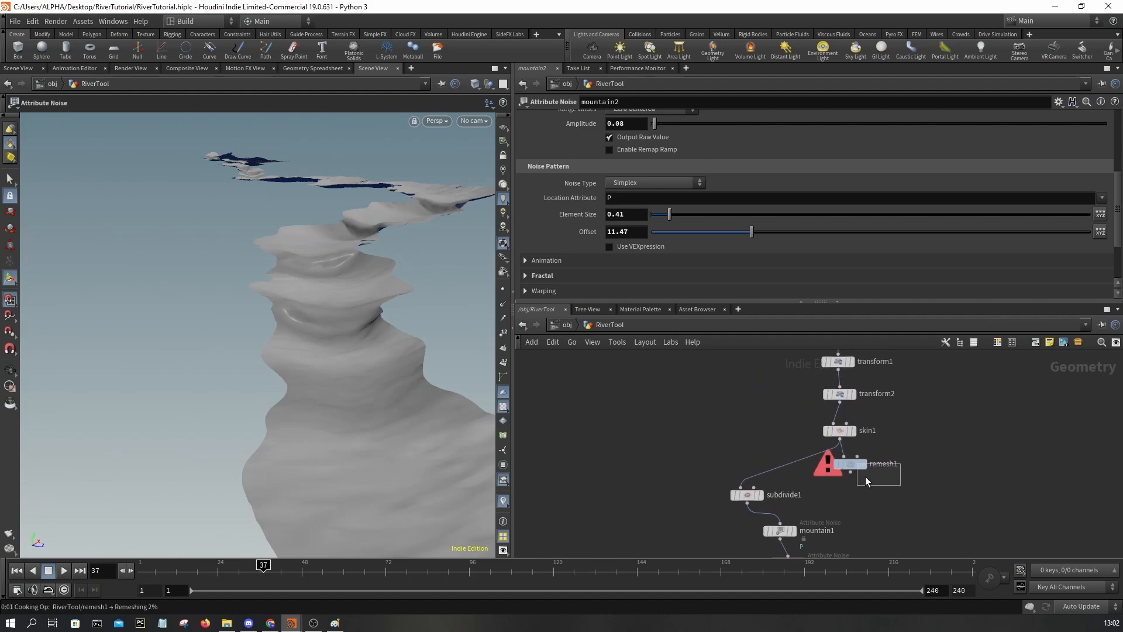
{"action": "left_click_drag", "start_coordinate": [863, 477], "coordinate": [858, 475]}
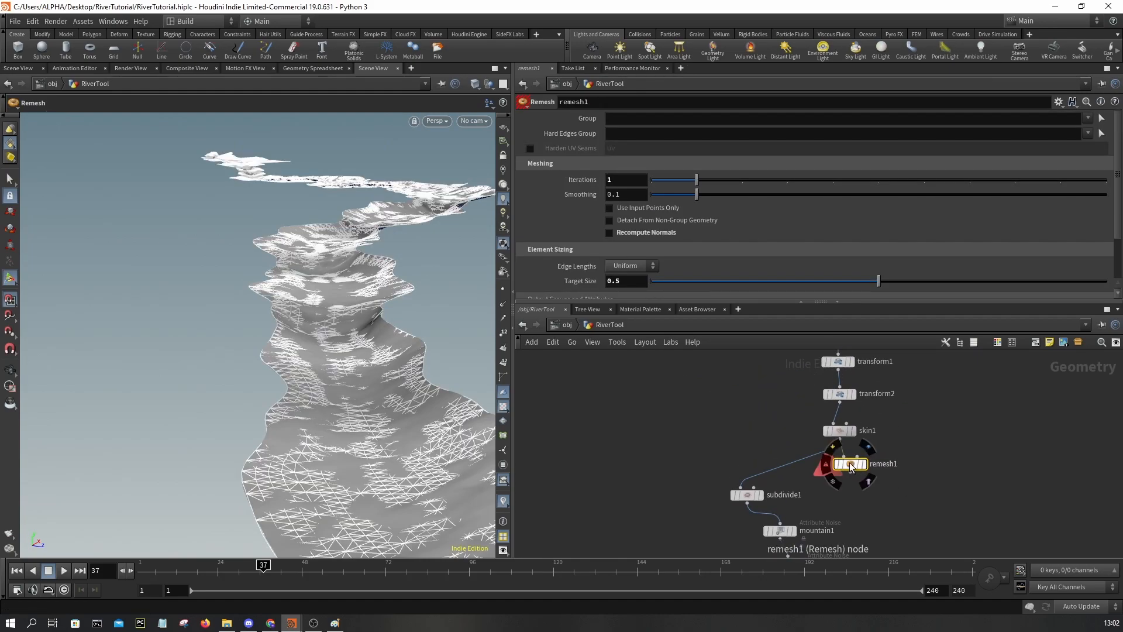
{"action": "key", "text": "Delete"}
{"action": "middle_click_drag", "start_coordinate": [803, 511], "coordinate": [802, 536]}
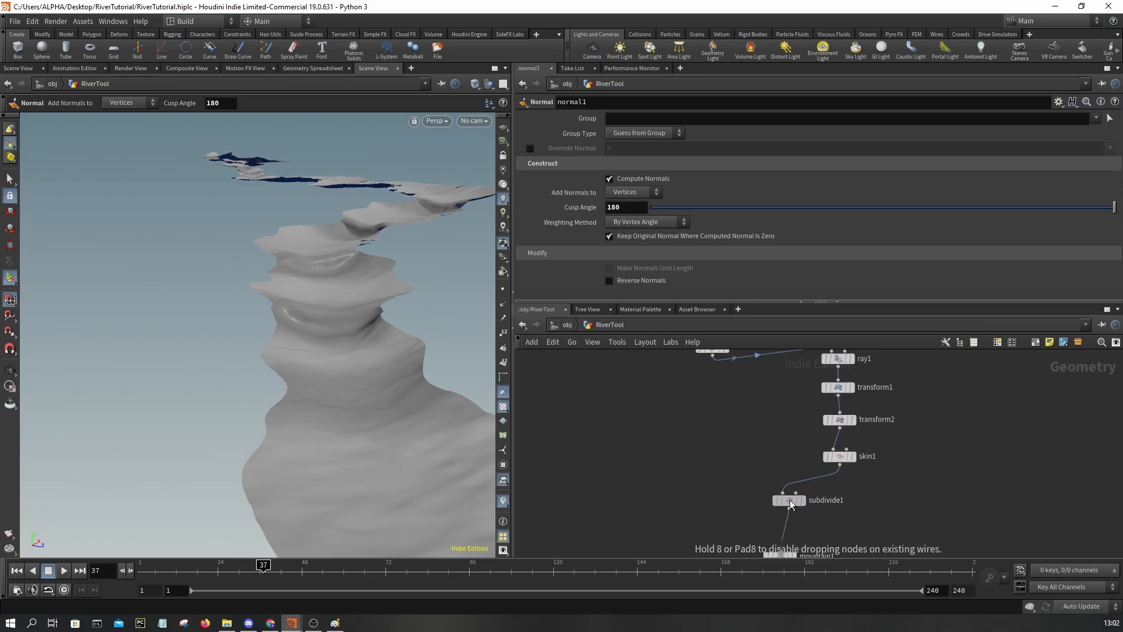
{"action": "middle_click_drag", "start_coordinate": [778, 498], "coordinate": [785, 456]}
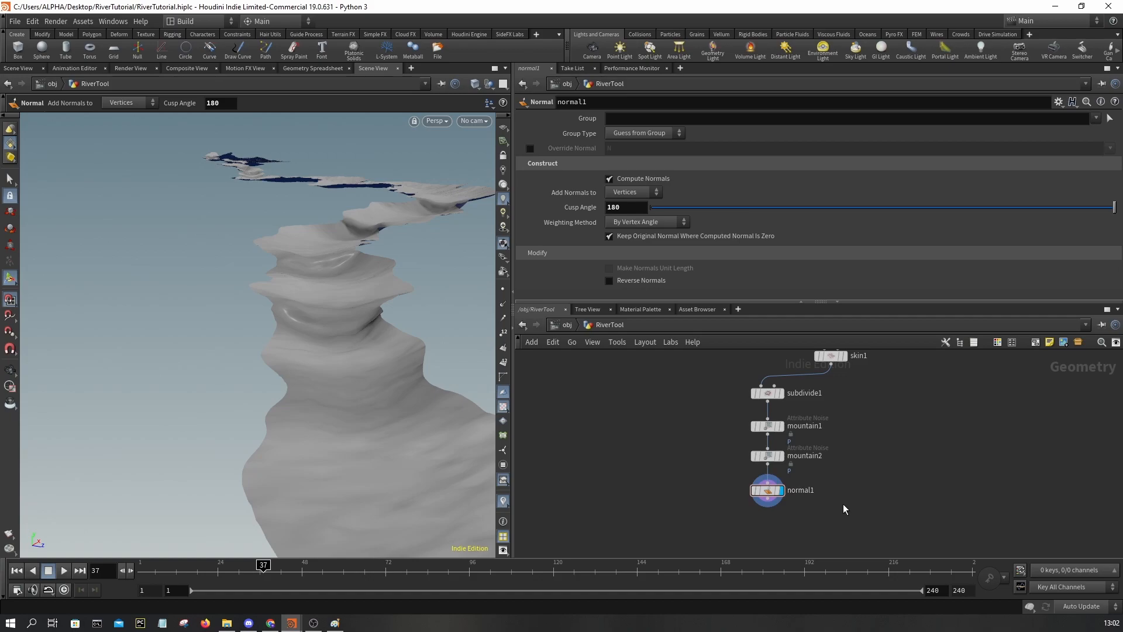
Step: Save the scene and inspect the riverbed from a low angle
{"action": "left_click_drag", "start_coordinate": [412, 403], "coordinate": [233, 379], "text": "alt"}
{"action": "scroll", "coordinate": [357, 334], "scroll_direction": "up", "scroll_amount": 4}
{"action": "scroll", "coordinate": [328, 342], "scroll_direction": "down", "scroll_amount": 6}
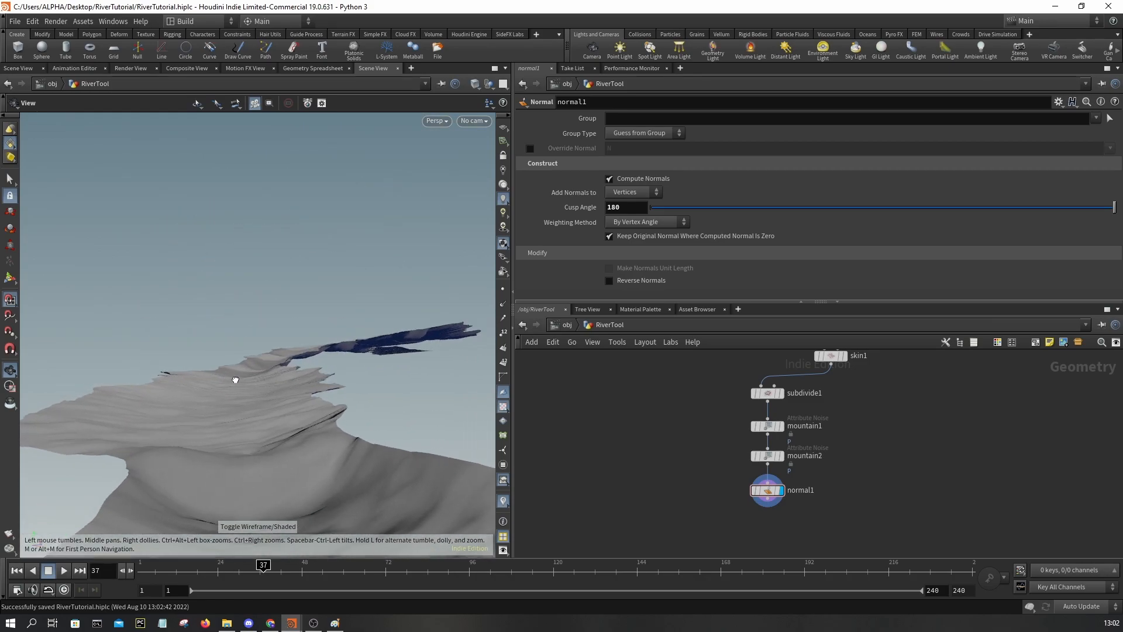
Step: Set transform1's Y translation to -0.8 to lower the inner riverbed curves
{"action": "scroll", "coordinate": [914, 436], "scroll_direction": "down", "scroll_amount": 3}
{"action": "middle_click_drag", "start_coordinate": [907, 428], "coordinate": [896, 511]}
{"action": "scroll", "coordinate": [857, 441], "scroll_direction": "up", "scroll_amount": 6}
{"action": "left_click", "coordinate": [844, 445]}
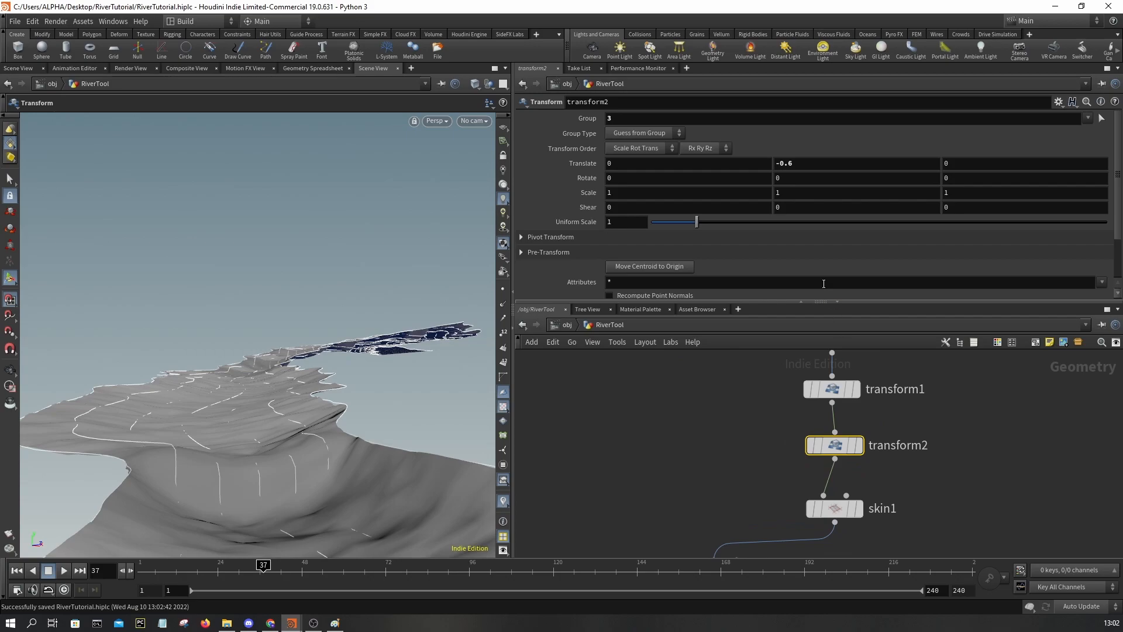
{"action": "left_click", "coordinate": [832, 389]}
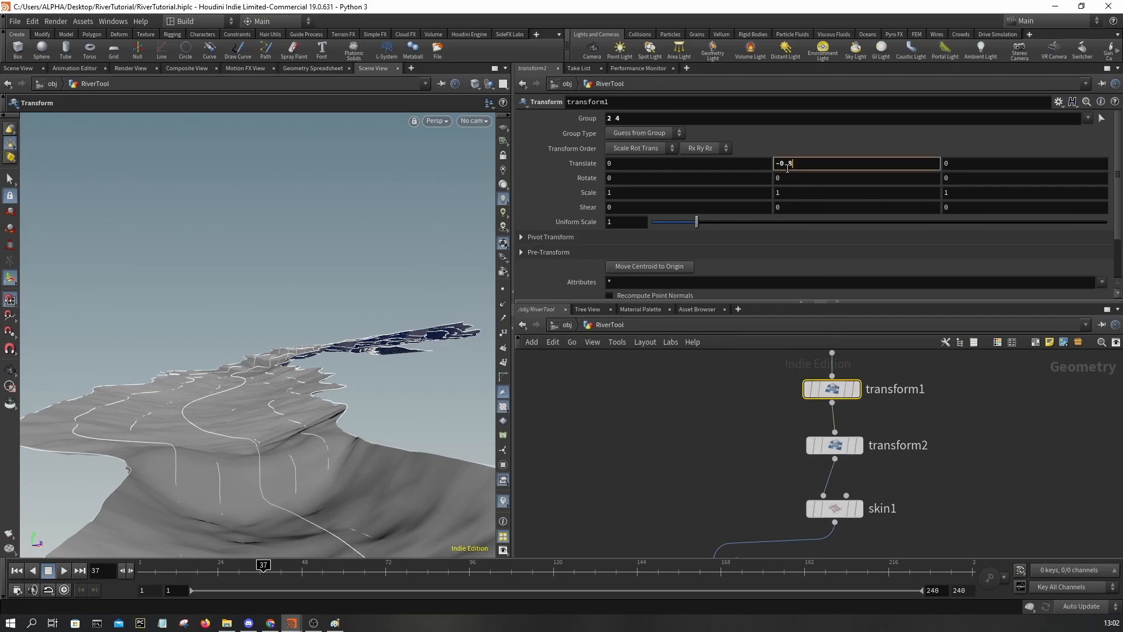
{"action": "key", "text": "Return"}
Step: Toggle transform2's bypass to compare the riverbed depth, and add primitive 3 to transform1's Group
{"action": "left_click", "coordinate": [844, 446]}
{"action": "left_click", "coordinate": [963, 464]}
{"action": "key", "text": "Escape"}
{"action": "scroll", "coordinate": [218, 393], "scroll_direction": "up", "scroll_amount": 3}
{"action": "left_click_drag", "start_coordinate": [220, 392], "coordinate": [316, 377]}
{"action": "left_click", "coordinate": [805, 415]}
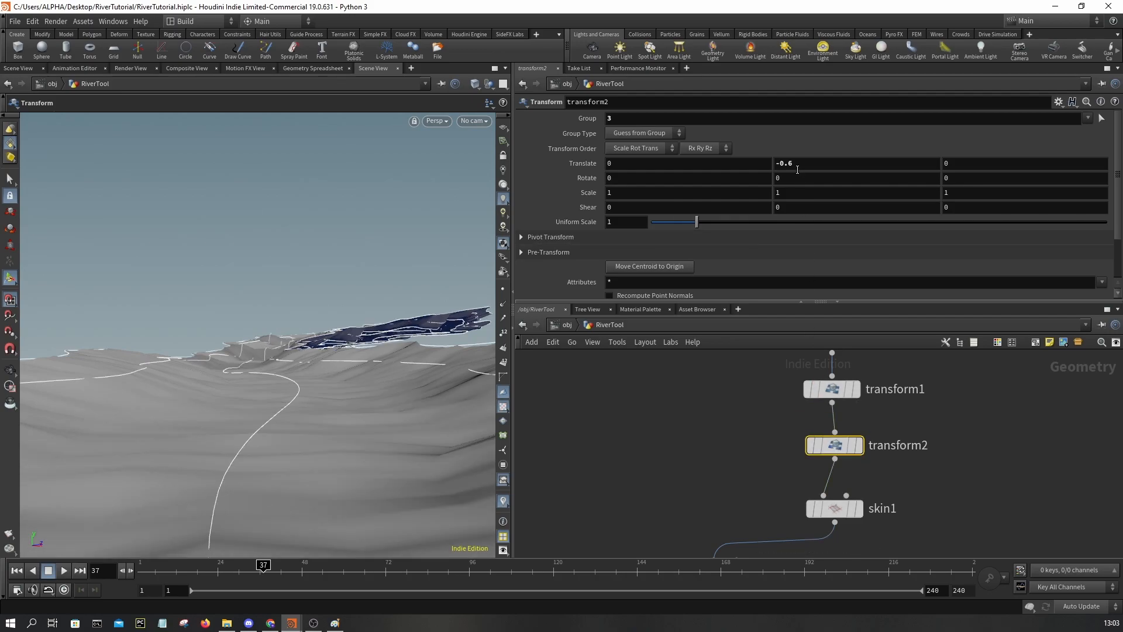
{"action": "left_click", "coordinate": [830, 390]}
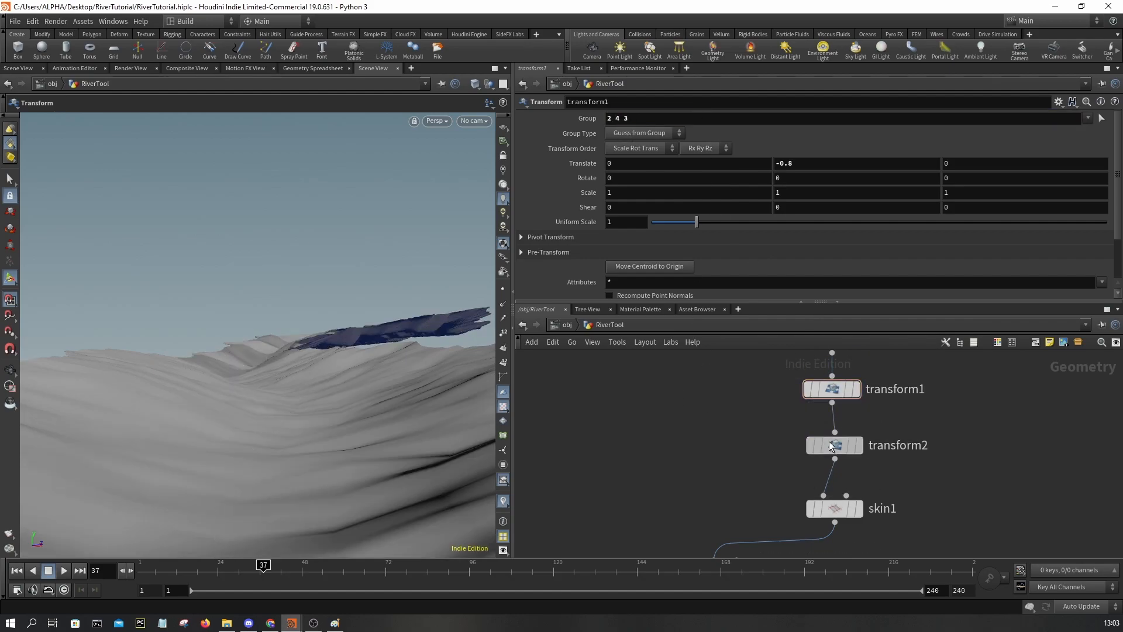
Step: Try -0.25 and settle on -0.175 for transform2's Y translation, comparing the riverbed with the node bypassed
{"action": "key", "text": "Return"}
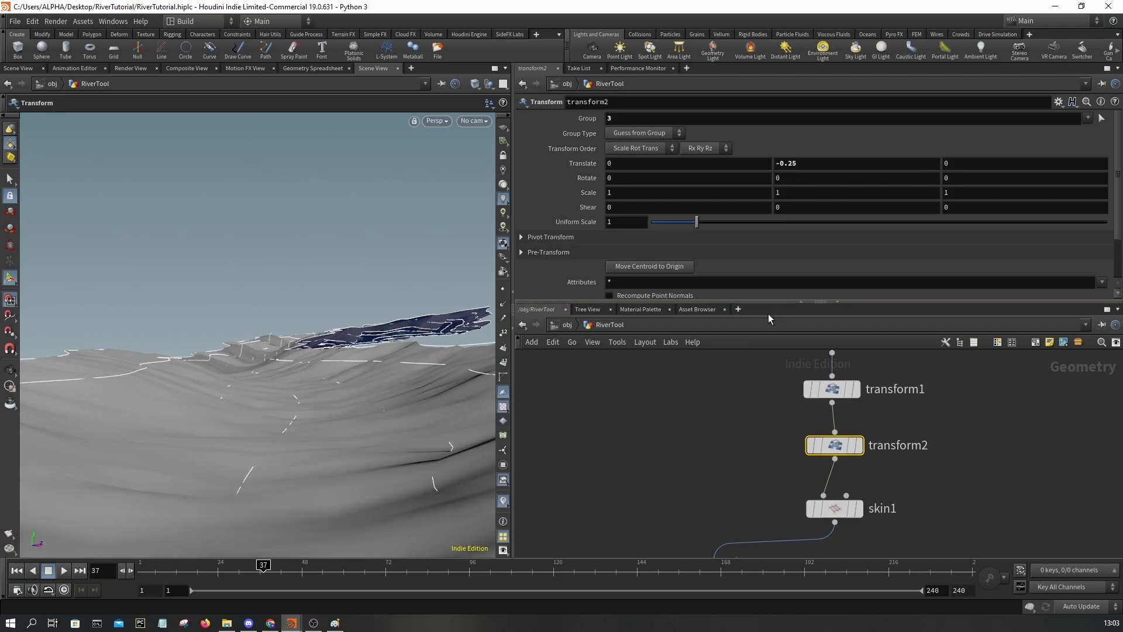
{"action": "left_click", "coordinate": [815, 415]}
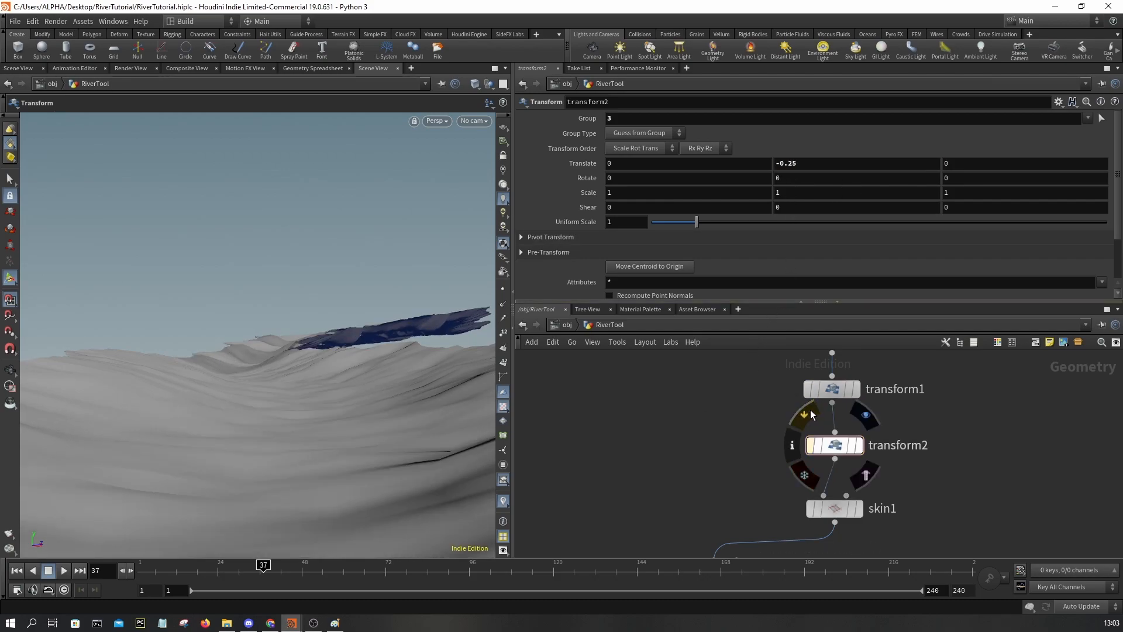
{"action": "left_click", "coordinate": [815, 412]}
{"action": "key", "text": "Escape"}
{"action": "mouse_move", "coordinate": [310, 328]}
{"action": "left_mouse_down"}
{"action": "mouse_move", "coordinate": [324, 381]}
{"action": "mouse_move", "coordinate": [288, 369]}
{"action": "mouse_move", "coordinate": [291, 349]}
{"action": "mouse_move", "coordinate": [221, 371]}
{"action": "mouse_move", "coordinate": [328, 359]}
{"action": "mouse_move", "coordinate": [296, 459]}
{"action": "mouse_move", "coordinate": [234, 419]}
{"action": "mouse_move", "coordinate": [251, 371]}
{"action": "left_mouse_up"}
{"action": "key", "text": "w"}
{"action": "key", "text": "w"}
{"action": "key", "text": "Return"}
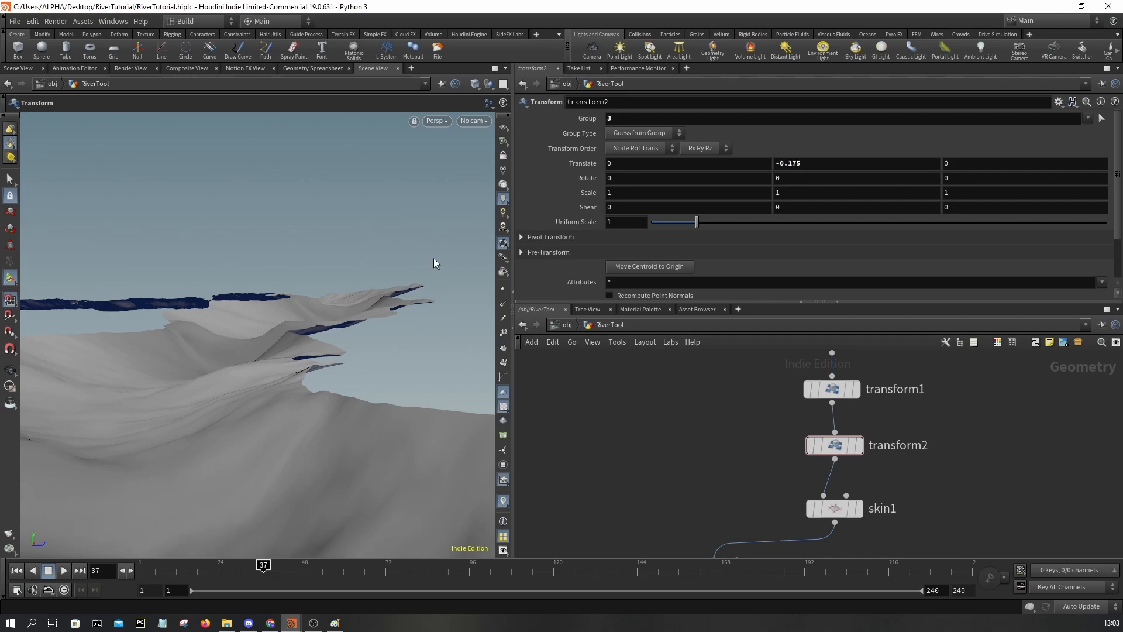
{"action": "key", "text": "Escape"}
{"action": "left_click_drag", "start_coordinate": [300, 322], "coordinate": [267, 362]}
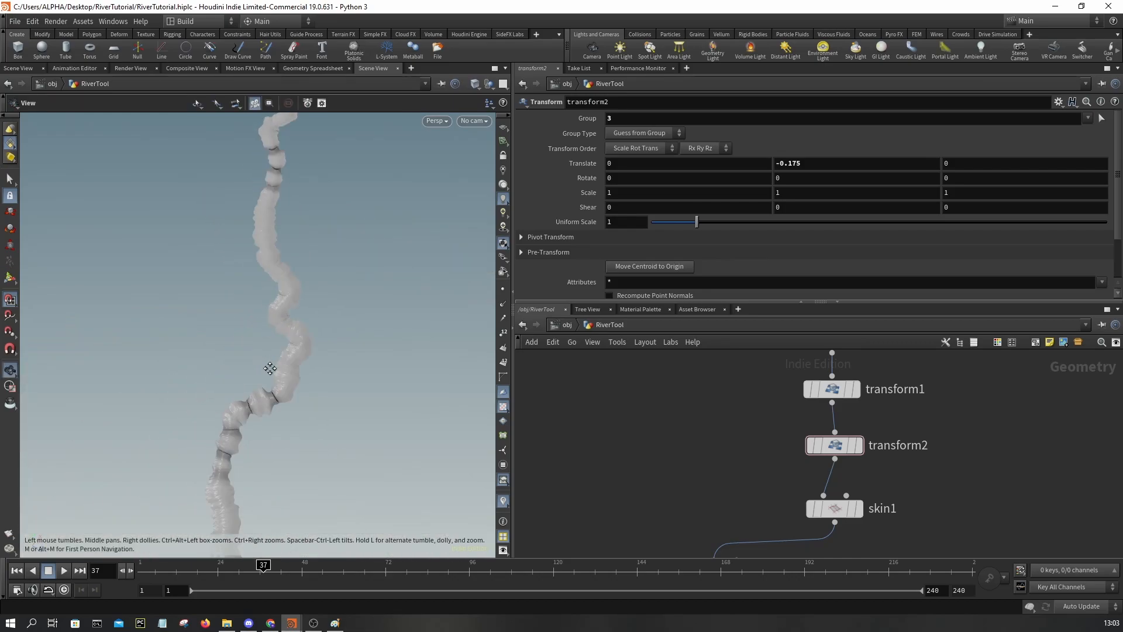
{"action": "scroll", "coordinate": [271, 213], "scroll_direction": "up", "scroll_amount": 8}
{"action": "left_click_drag", "start_coordinate": [263, 296], "coordinate": [266, 230]}
Step: Show water_surface as a template over the riverbed and examine how the water fills the channel
{"action": "scroll", "coordinate": [764, 460], "scroll_direction": "down", "scroll_amount": 3}
{"action": "scroll", "coordinate": [765, 460], "scroll_direction": "down", "scroll_amount": 2}
{"action": "middle_click_drag", "start_coordinate": [765, 460], "coordinate": [785, 473]}
{"action": "scroll", "coordinate": [739, 412], "scroll_direction": "up", "scroll_amount": 6}
{"action": "scroll", "coordinate": [756, 454], "scroll_direction": "down", "scroll_amount": 5}
{"action": "middle_click_drag", "start_coordinate": [761, 429], "coordinate": [783, 479]}
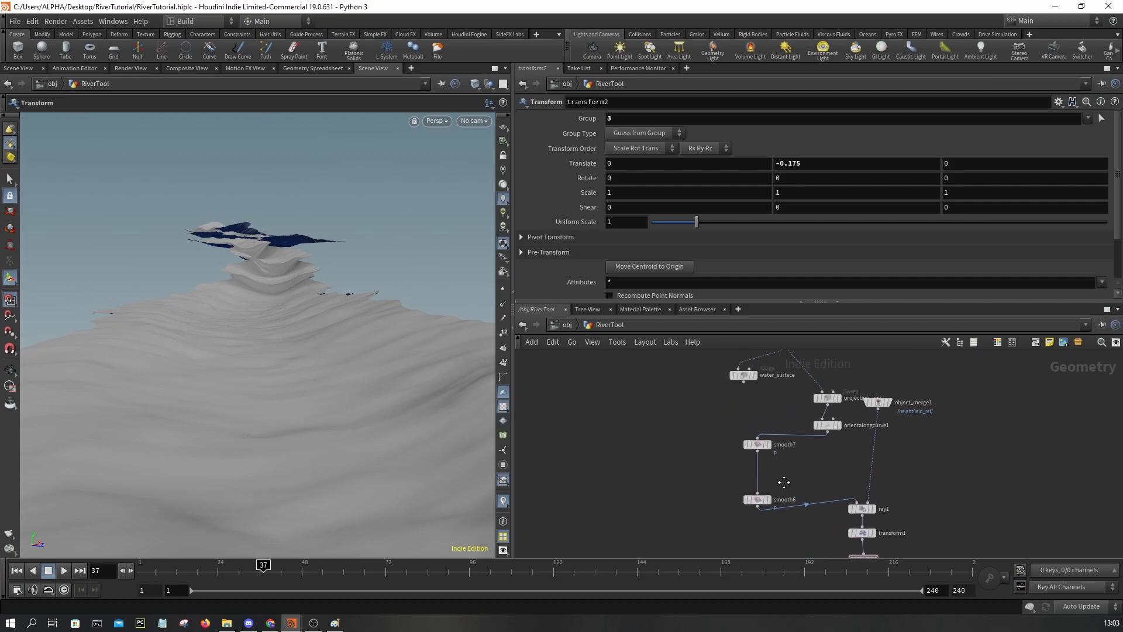
{"action": "scroll", "coordinate": [758, 430], "scroll_direction": "up", "scroll_amount": 4}
{"action": "left_click", "coordinate": [763, 415]}
{"action": "left_click_drag", "start_coordinate": [259, 315], "coordinate": [324, 240]}
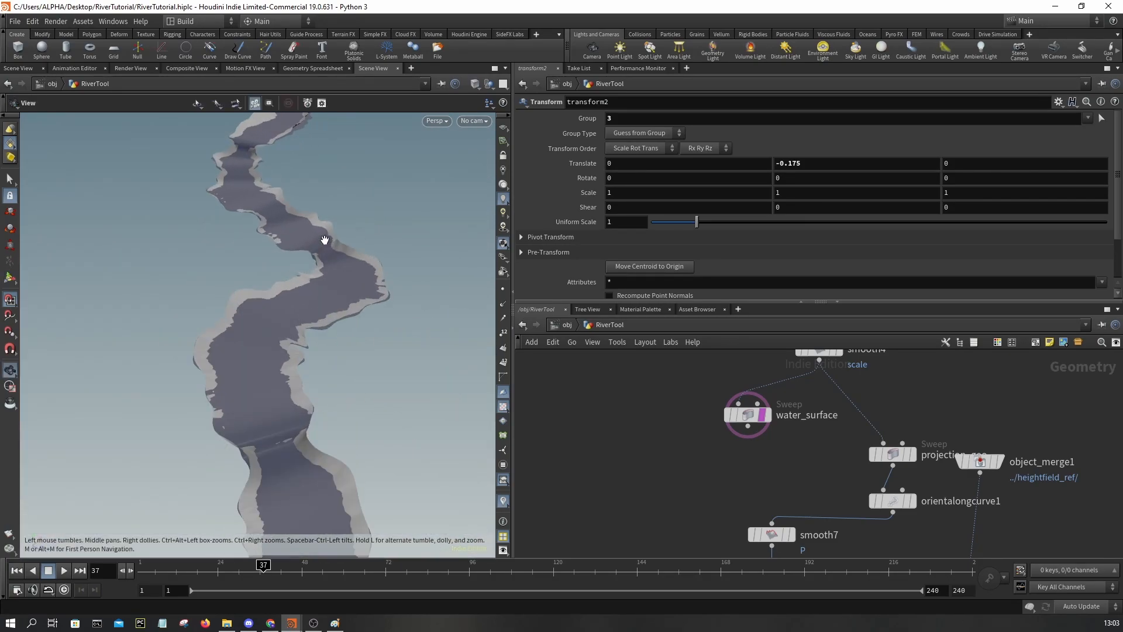
{"action": "scroll", "coordinate": [325, 240], "scroll_direction": "up", "scroll_amount": 3}
{"action": "scroll", "coordinate": [882, 484], "scroll_direction": "down", "scroll_amount": 3}
Step: Inspect the settings of mountain1 and mountain2 and examine the water and riverbed along the whole river
{"action": "middle_click_drag", "start_coordinate": [950, 493], "coordinate": [890, 351]}
{"action": "scroll", "coordinate": [806, 429], "scroll_direction": "up", "scroll_amount": 2}
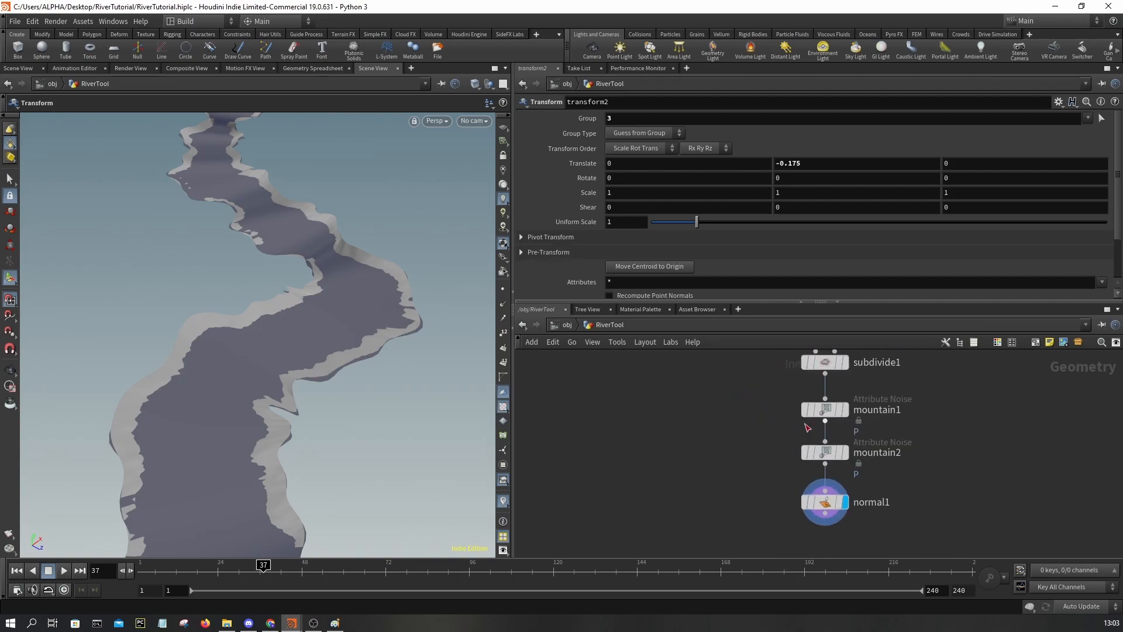
{"action": "left_click", "coordinate": [822, 412]}
{"action": "scroll", "coordinate": [681, 144], "scroll_direction": "up", "scroll_amount": 1}
{"action": "left_click", "coordinate": [823, 451]}
{"action": "key", "text": "Escape"}
{"action": "left_click_drag", "start_coordinate": [292, 292], "coordinate": [328, 146]}
{"action": "middle_click_drag", "start_coordinate": [327, 146], "coordinate": [330, 224]}
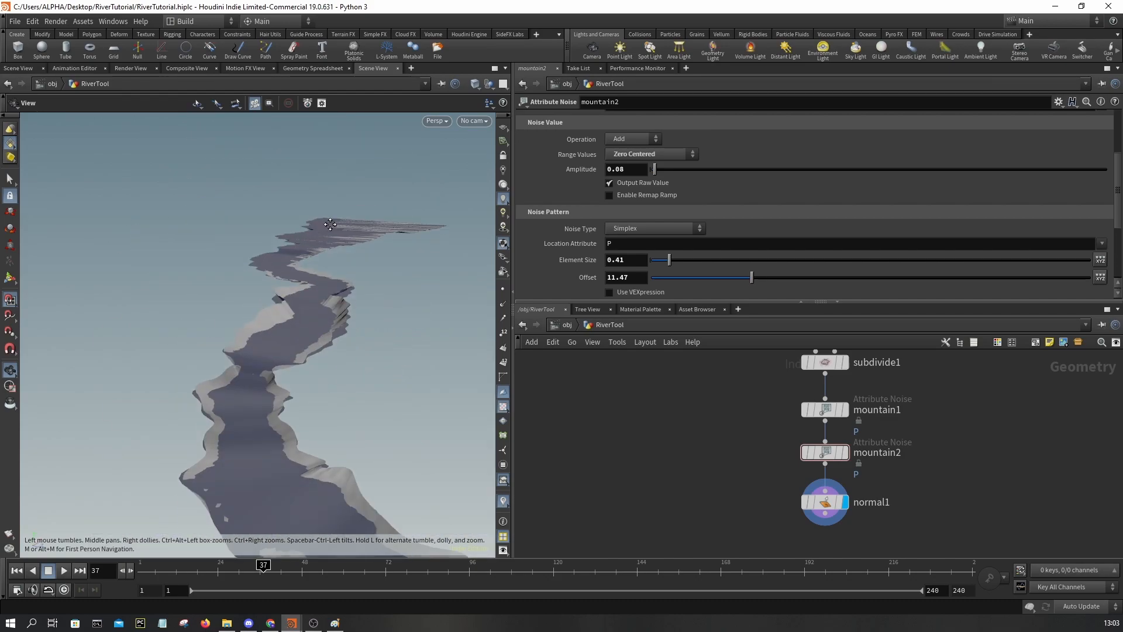
{"action": "left_click_drag", "start_coordinate": [343, 258], "coordinate": [312, 332]}
Step: Turn off the template display of water_surface and select normal1 with its result displayed
{"action": "scroll", "coordinate": [704, 438], "scroll_direction": "down", "scroll_amount": 3}
{"action": "middle_click_drag", "start_coordinate": [752, 354], "coordinate": [751, 480]}
{"action": "scroll", "coordinate": [746, 379], "scroll_direction": "up", "scroll_amount": 3}
{"action": "left_click", "coordinate": [742, 377]}
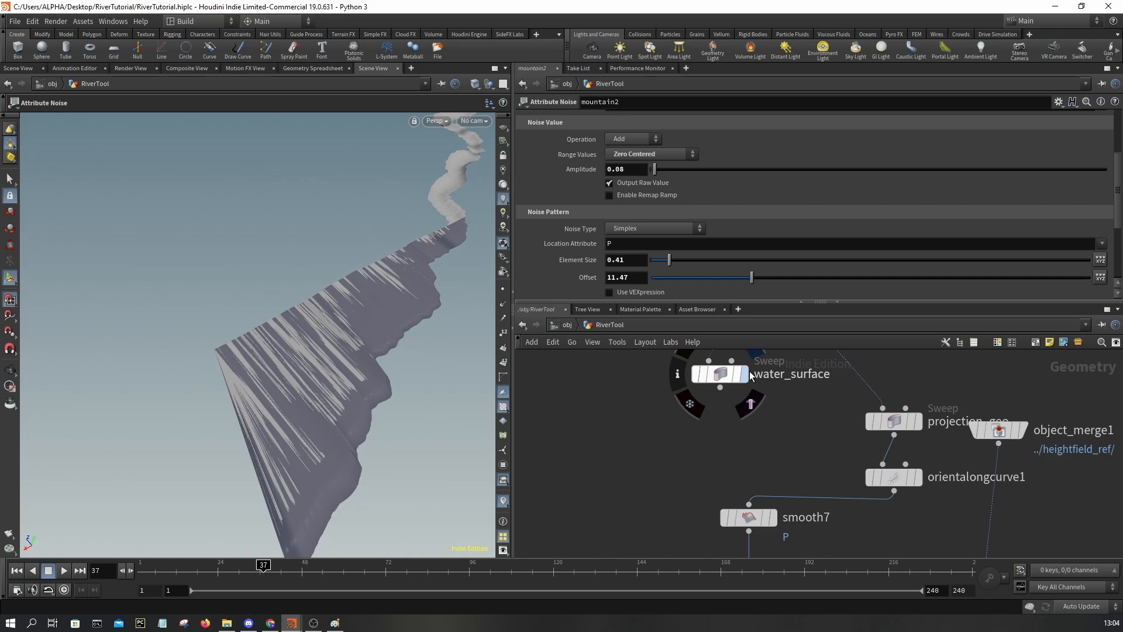
{"action": "left_click", "coordinate": [721, 375]}
{"action": "scroll", "coordinate": [285, 330], "scroll_direction": "down", "scroll_amount": 3}
{"action": "scroll", "coordinate": [625, 448], "scroll_direction": "down", "scroll_amount": 3}
{"action": "middle_click_drag", "start_coordinate": [661, 521], "coordinate": [656, 388]}
{"action": "middle_click_drag", "start_coordinate": [757, 528], "coordinate": [765, 490]}
{"action": "scroll", "coordinate": [737, 521], "scroll_direction": "up", "scroll_amount": 3}
{"action": "left_click", "coordinate": [721, 522]}
{"action": "left_click", "coordinate": [706, 522]}
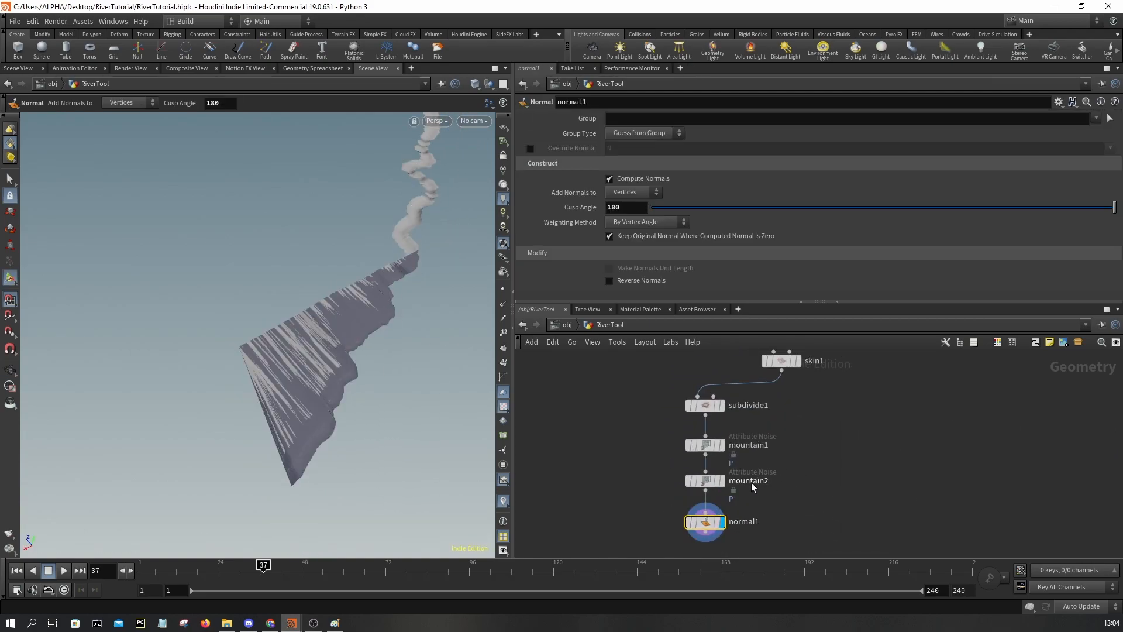
Step: Display skin1 and toggle its bypass to examine the stretched geometry at the river's end
{"action": "middle_click_drag", "start_coordinate": [778, 407], "coordinate": [785, 472]}
{"action": "scroll", "coordinate": [797, 436], "scroll_direction": "up", "scroll_amount": 2}
{"action": "left_click", "coordinate": [815, 391]}
{"action": "left_click", "coordinate": [784, 424]}
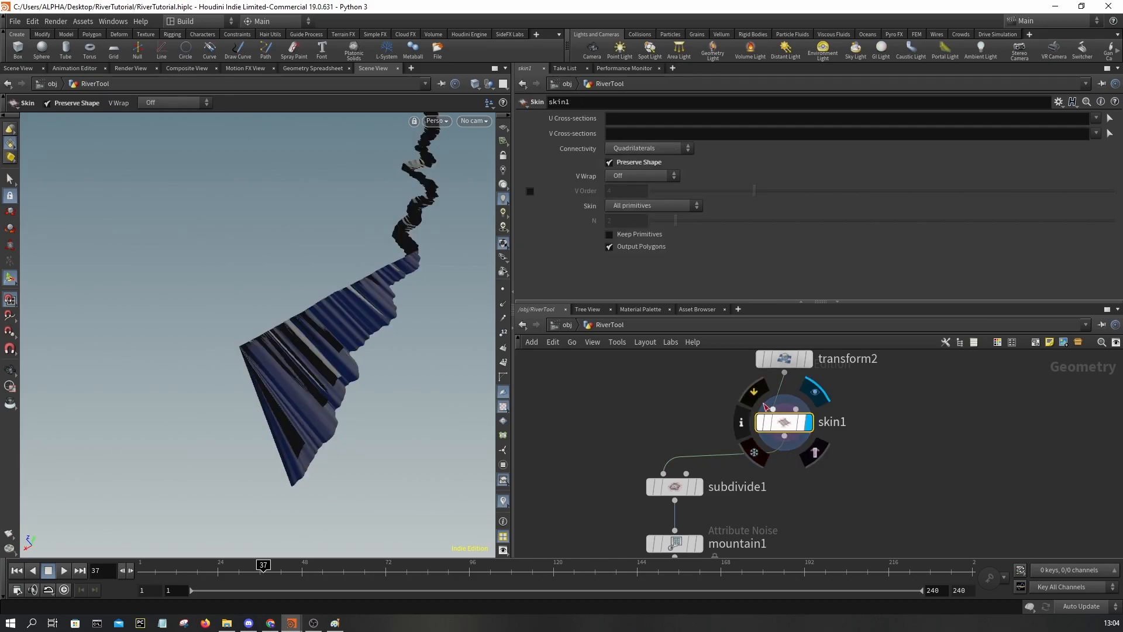
{"action": "left_click", "coordinate": [760, 391]}
{"action": "left_click", "coordinate": [760, 390]}
{"action": "middle_click_drag", "start_coordinate": [867, 408], "coordinate": [861, 496]}
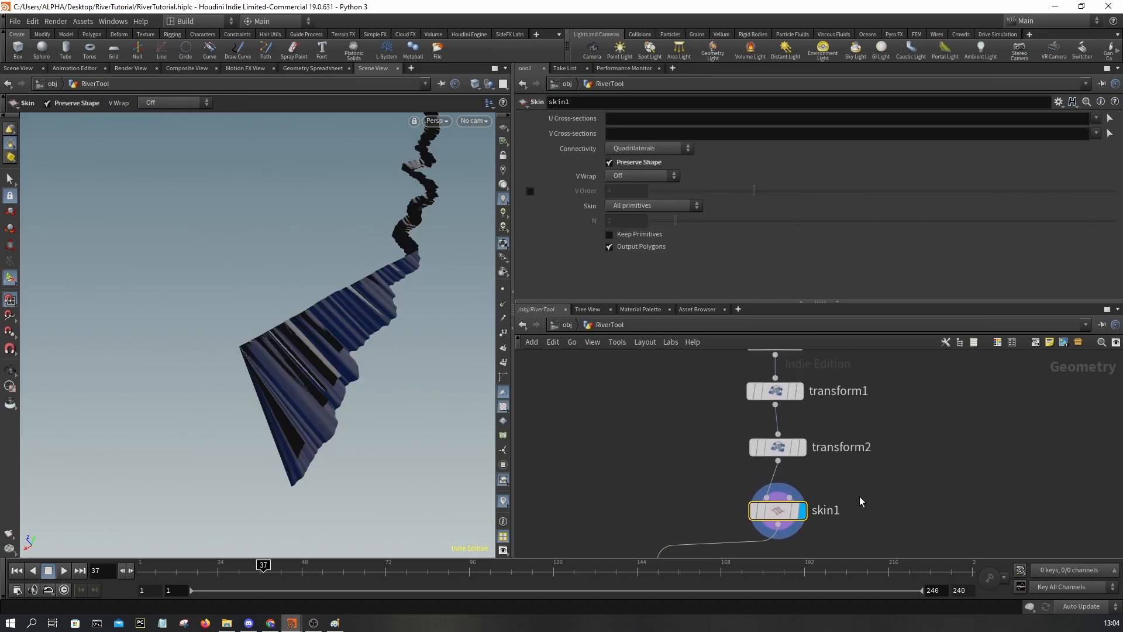
Step: Trace the stray curve upstream by displaying transform2 and ray1 and examining their curves
{"action": "left_click", "coordinate": [802, 446]}
{"action": "left_click", "coordinate": [779, 451]}
{"action": "scroll", "coordinate": [823, 422], "scroll_direction": "down", "scroll_amount": 2}
{"action": "middle_click_drag", "start_coordinate": [823, 419], "coordinate": [832, 525]}
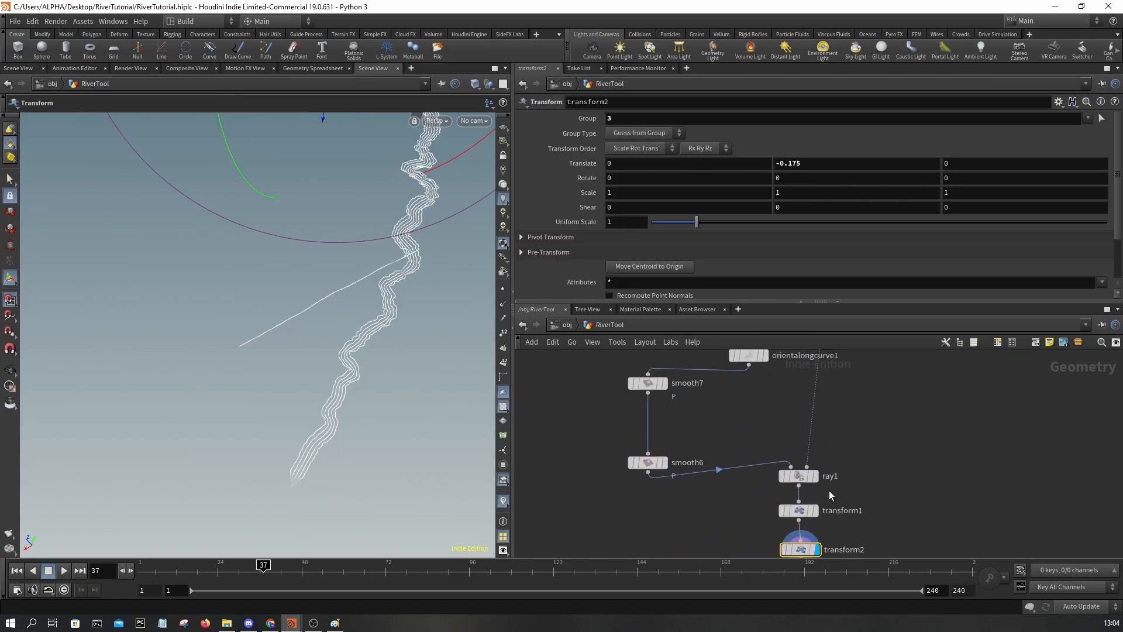
{"action": "scroll", "coordinate": [819, 473], "scroll_direction": "up", "scroll_amount": 2}
{"action": "left_click", "coordinate": [791, 480]}
{"action": "left_click_drag", "start_coordinate": [257, 375], "coordinate": [303, 382]}
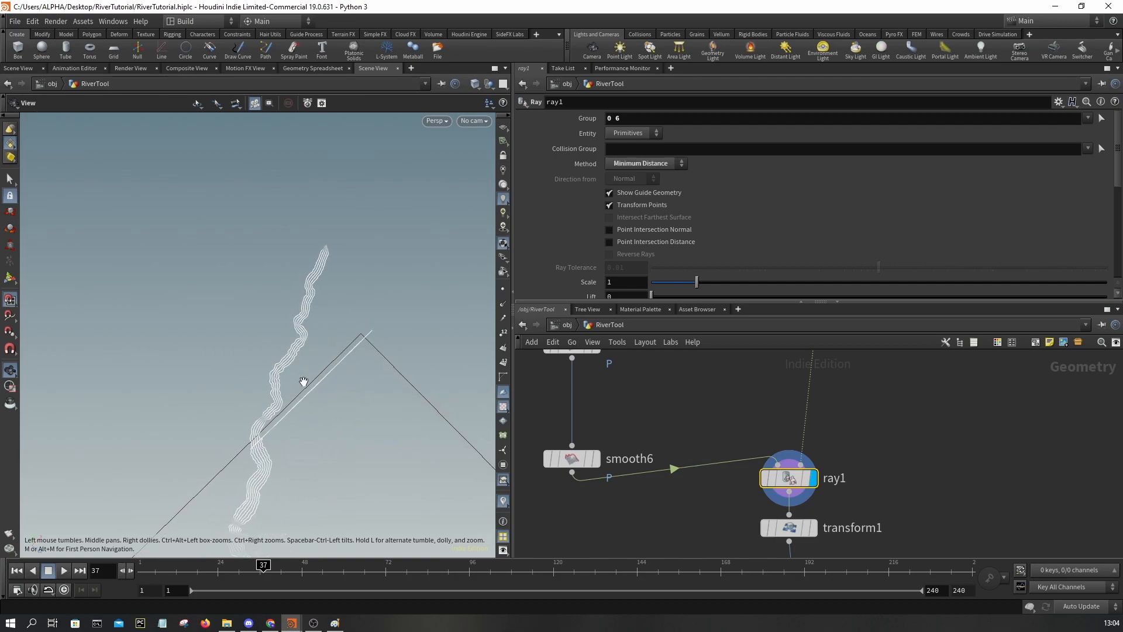
Step: Examine the stray projected curves of ray1 from several angles against the terrain boundary
{"action": "left_click_drag", "start_coordinate": [320, 344], "coordinate": [361, 227]}
{"action": "left_click_drag", "start_coordinate": [364, 359], "coordinate": [185, 381]}
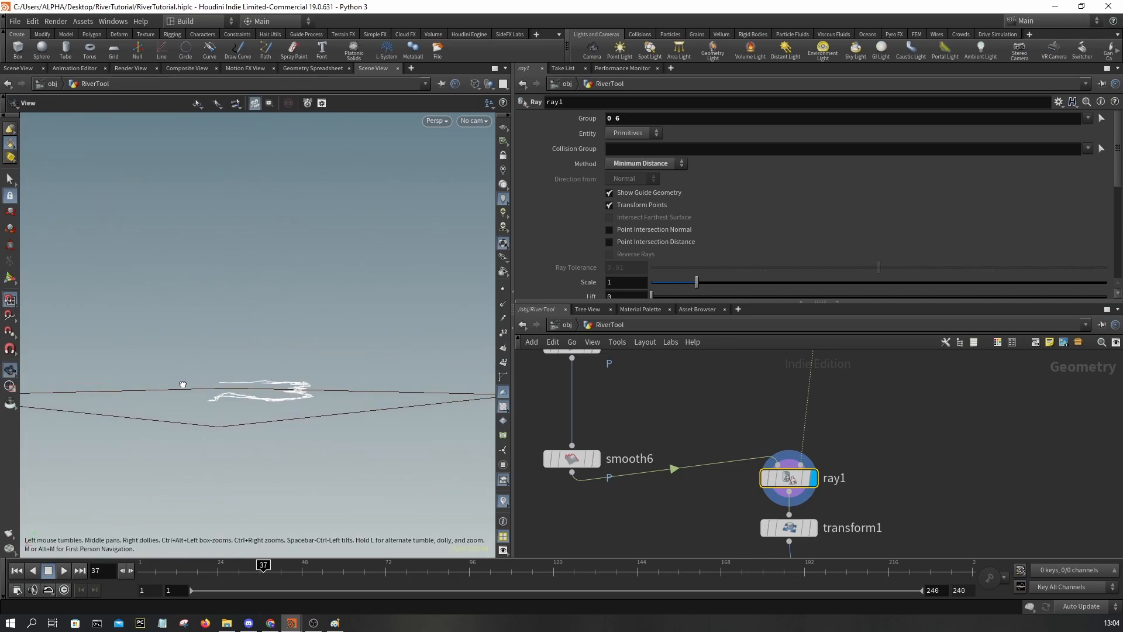
{"action": "left_click_drag", "start_coordinate": [312, 414], "coordinate": [370, 439]}
{"action": "left_click_drag", "start_coordinate": [299, 323], "coordinate": [380, 316]}
{"action": "scroll", "coordinate": [771, 222], "scroll_direction": "down", "scroll_amount": 2}
{"action": "scroll", "coordinate": [767, 221], "scroll_direction": "down", "scroll_amount": 3}
{"action": "scroll", "coordinate": [754, 221], "scroll_direction": "up", "scroll_amount": 6}
{"action": "scroll", "coordinate": [672, 206], "scroll_direction": "up", "scroll_amount": 2}
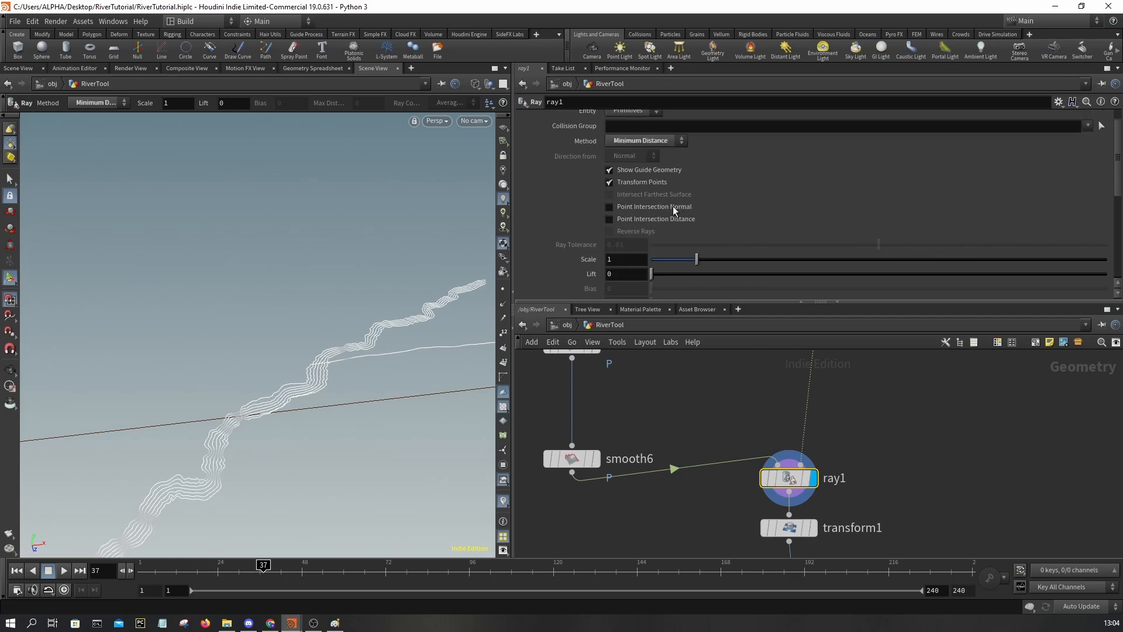
Step: Examine where the curves separate near the terrain edge and review ray1's projection settings and downstream nodes
{"action": "key", "text": "Escape"}
{"action": "left_click_drag", "start_coordinate": [342, 287], "coordinate": [449, 343]}
{"action": "left_click", "coordinate": [627, 221]}
{"action": "key", "text": "Escape"}
{"action": "left_click_drag", "start_coordinate": [413, 256], "coordinate": [358, 326]}
{"action": "scroll", "coordinate": [819, 441], "scroll_direction": "down", "scroll_amount": 3}
{"action": "middle_click_drag", "start_coordinate": [819, 441], "coordinate": [825, 381]}
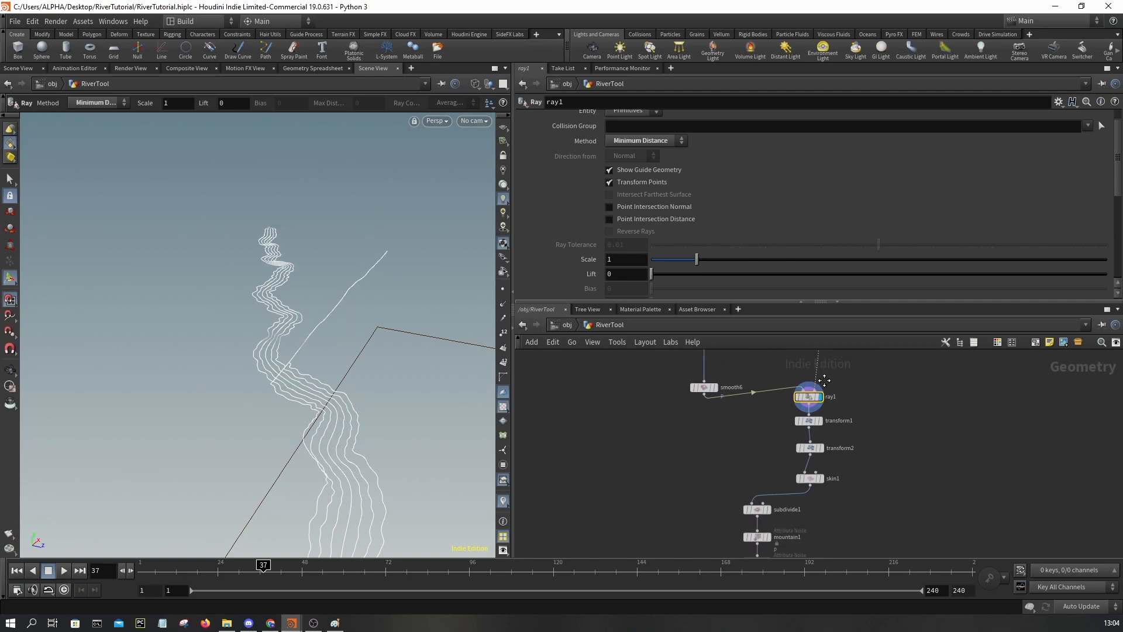
{"action": "scroll", "coordinate": [818, 389], "scroll_direction": "up", "scroll_amount": 5}
{"action": "scroll", "coordinate": [755, 213], "scroll_direction": "up", "scroll_amount": 1}
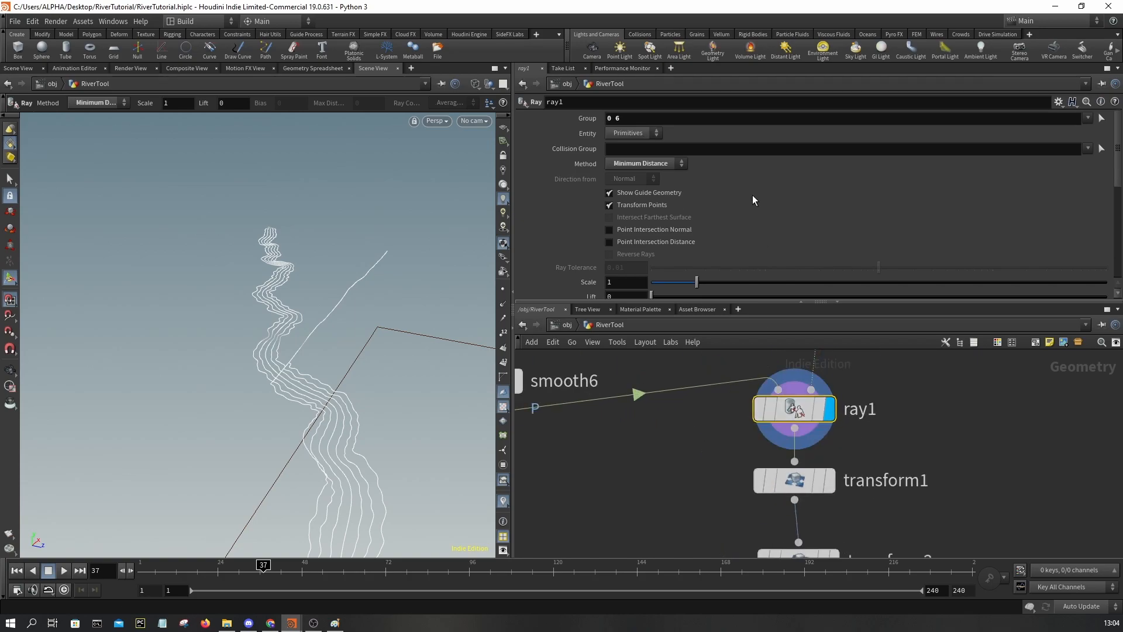
Step: Try the Project Rays method on ray1, returning it to Minimum Distance
{"action": "left_click", "coordinate": [667, 164]}
{"action": "left_click", "coordinate": [638, 186]}
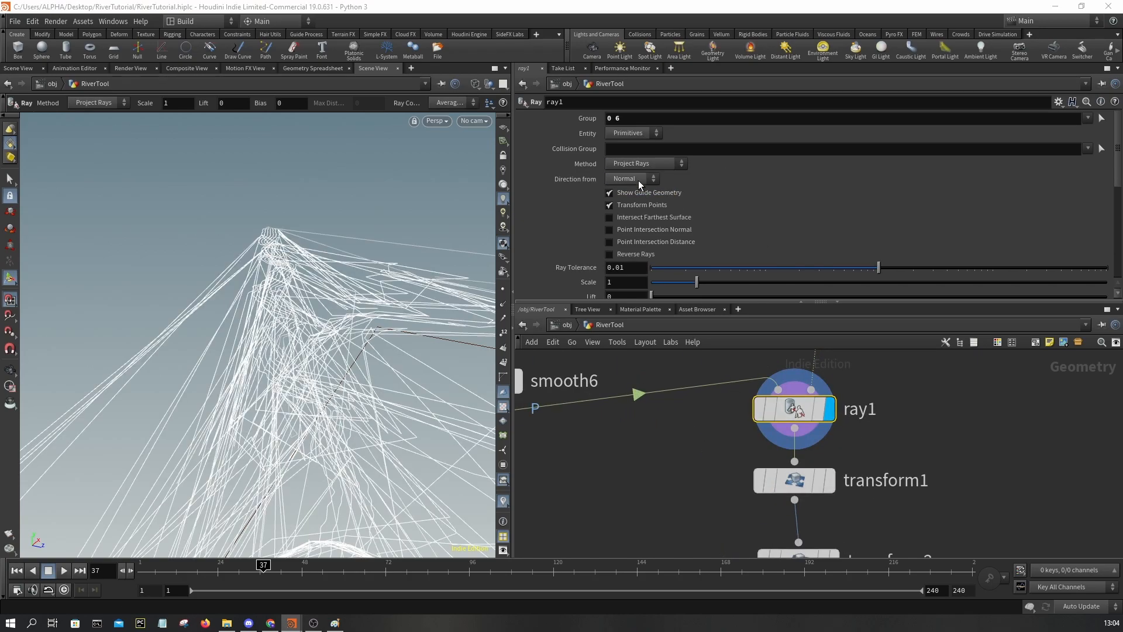
{"action": "left_click", "coordinate": [640, 169]}
{"action": "left_click", "coordinate": [646, 175]}
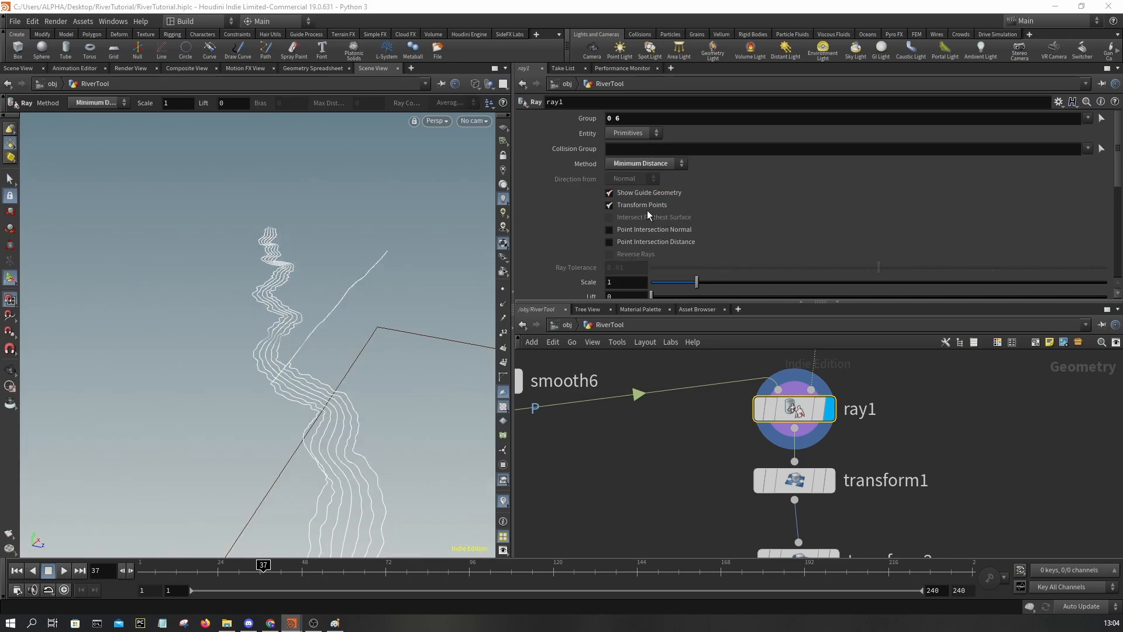
Step: Try ray1 with Transform Points and Show Guide Geometry toggled off and back on
{"action": "left_click", "coordinate": [636, 205]}
{"action": "left_click", "coordinate": [633, 206]}
{"action": "left_click", "coordinate": [633, 206]}
{"action": "left_click", "coordinate": [633, 206]}
{"action": "left_click", "coordinate": [635, 194]}
{"action": "left_click", "coordinate": [634, 195]}
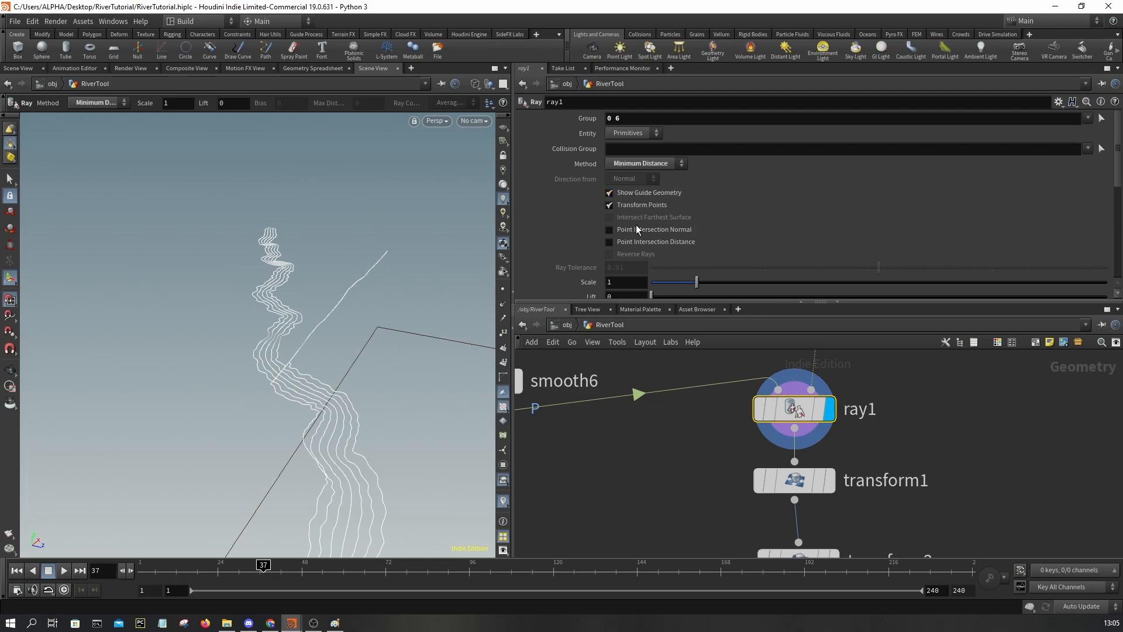
Step: Try limiting ray1 with a Max Distance of 2, turn the limit off and review its remaining options
{"action": "scroll", "coordinate": [757, 247], "scroll_direction": "down", "scroll_amount": 2}
{"action": "scroll", "coordinate": [757, 252], "scroll_direction": "down", "scroll_amount": 1}
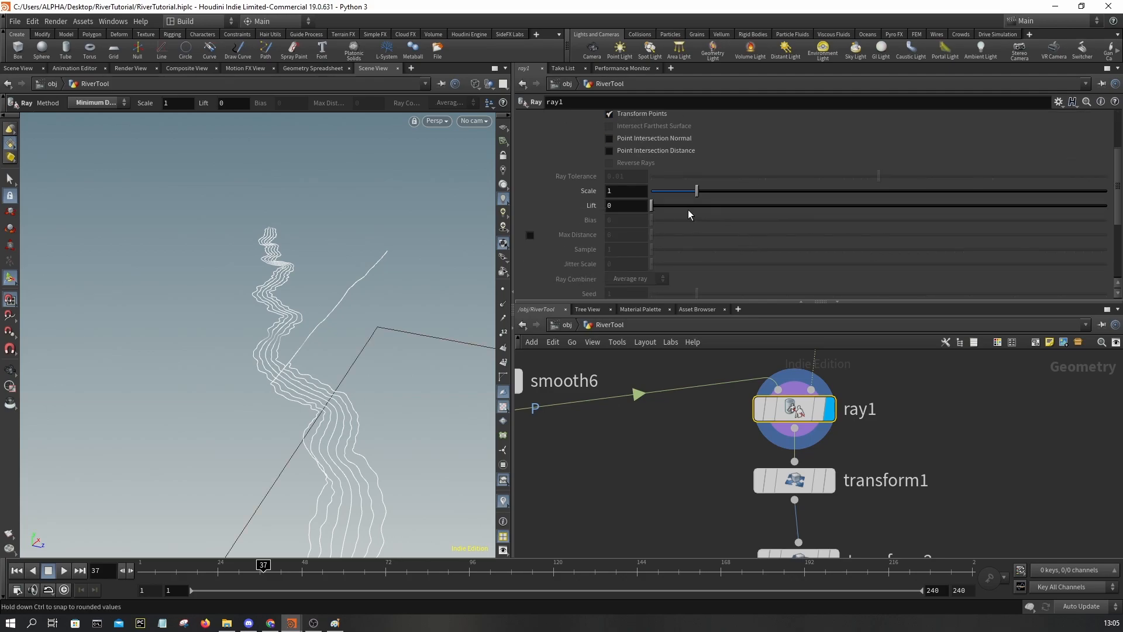
{"action": "scroll", "coordinate": [681, 216], "scroll_direction": "down", "scroll_amount": 2}
{"action": "scroll", "coordinate": [678, 213], "scroll_direction": "up", "scroll_amount": 1}
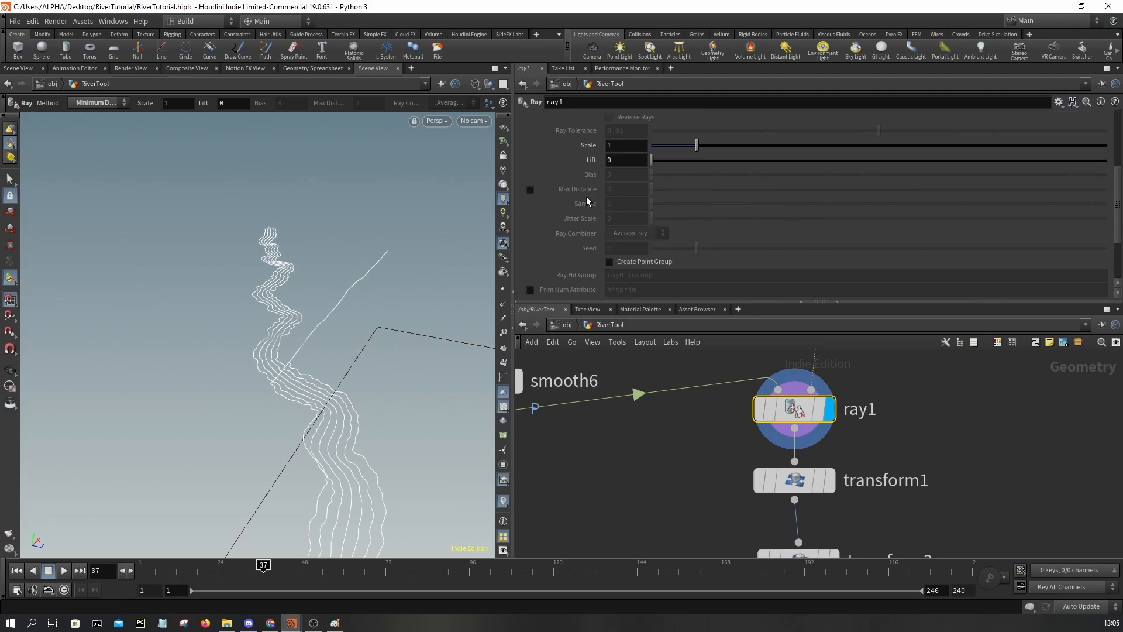
{"action": "left_click", "coordinate": [530, 190]}
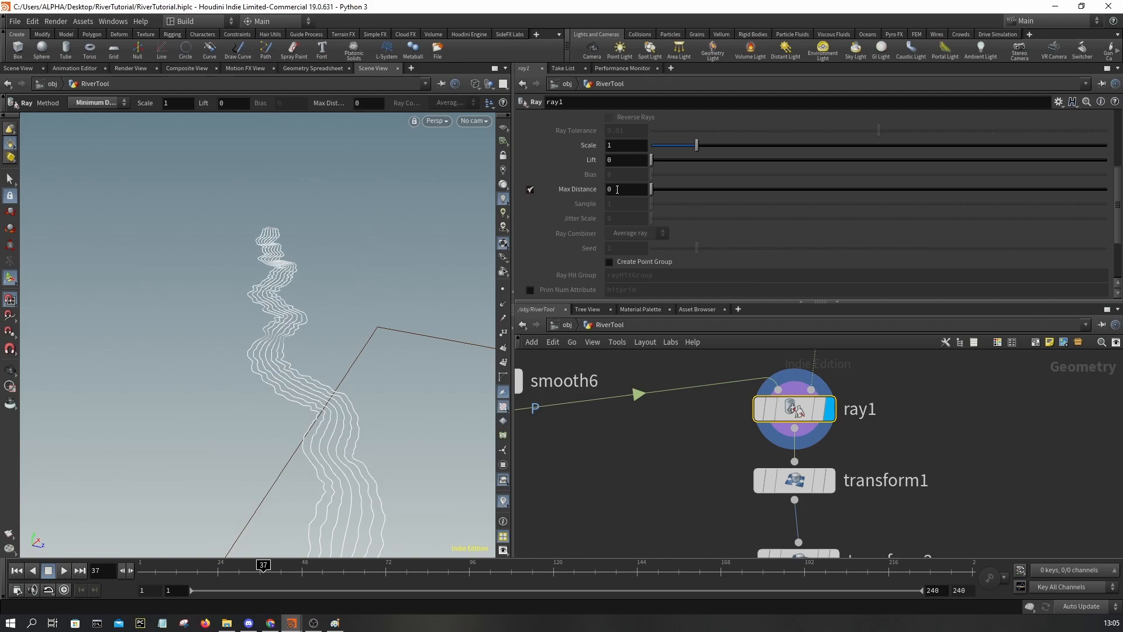
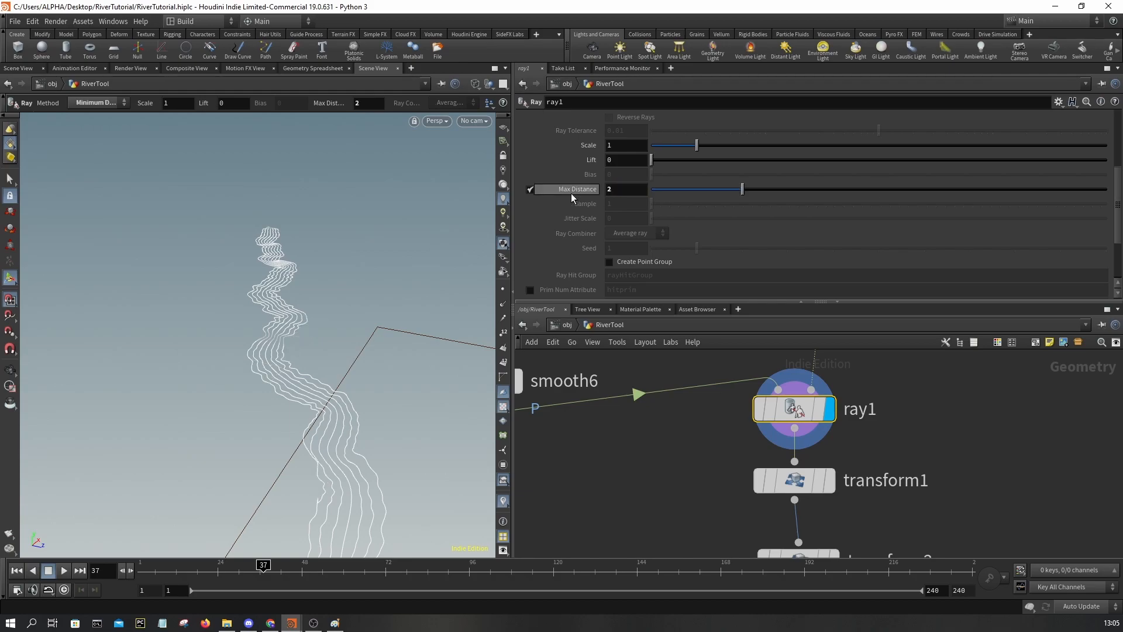
{"action": "scroll", "coordinate": [652, 219], "scroll_direction": "down", "scroll_amount": 5}
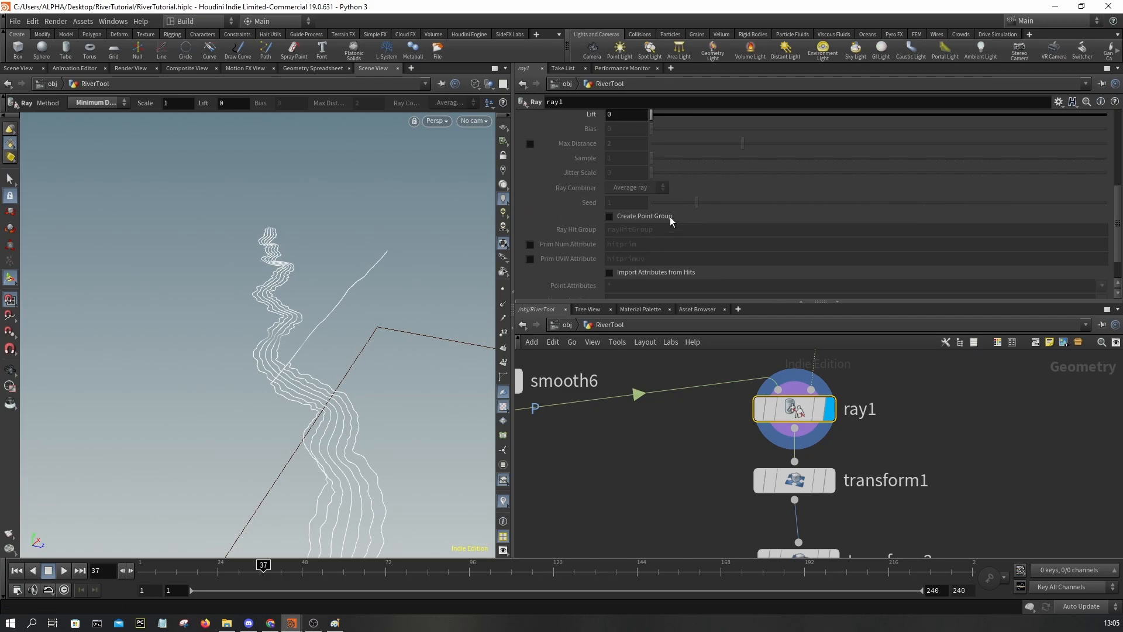
{"action": "scroll", "coordinate": [665, 221], "scroll_direction": "up", "scroll_amount": 12}
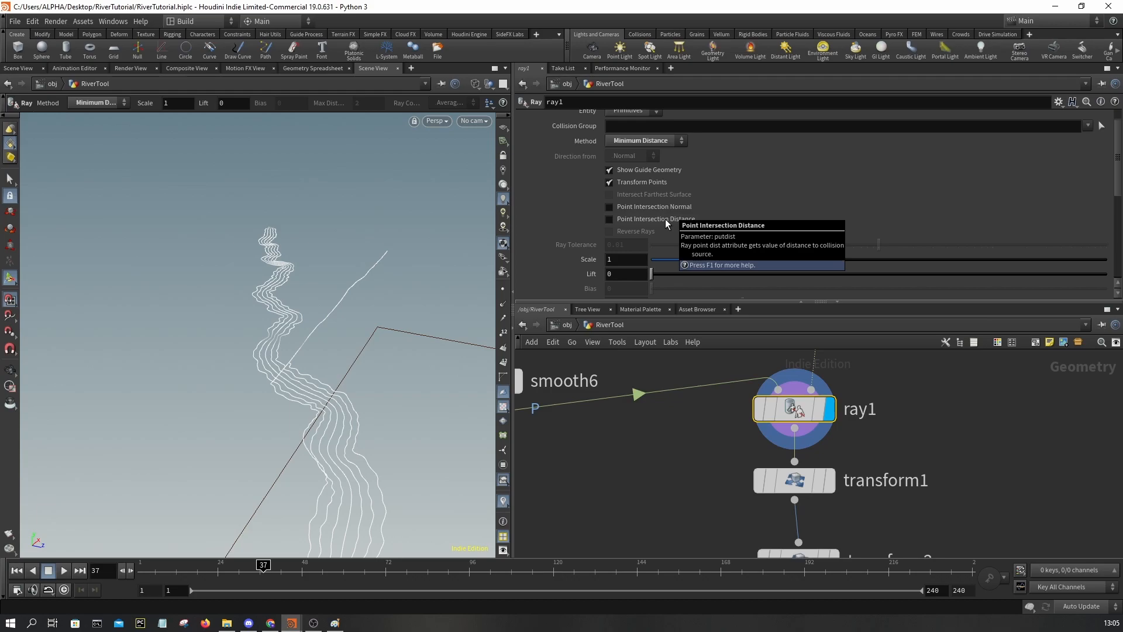
{"action": "scroll", "coordinate": [922, 515], "scroll_direction": "down", "scroll_amount": 1}
{"action": "scroll", "coordinate": [899, 453], "scroll_direction": "down", "scroll_amount": 4}
Step: Examine the river's far end in relation to the terrain boundary and survey the node network
{"action": "middle_click_drag", "start_coordinate": [901, 468], "coordinate": [888, 398]}
{"action": "middle_click_drag", "start_coordinate": [878, 483], "coordinate": [886, 385]}
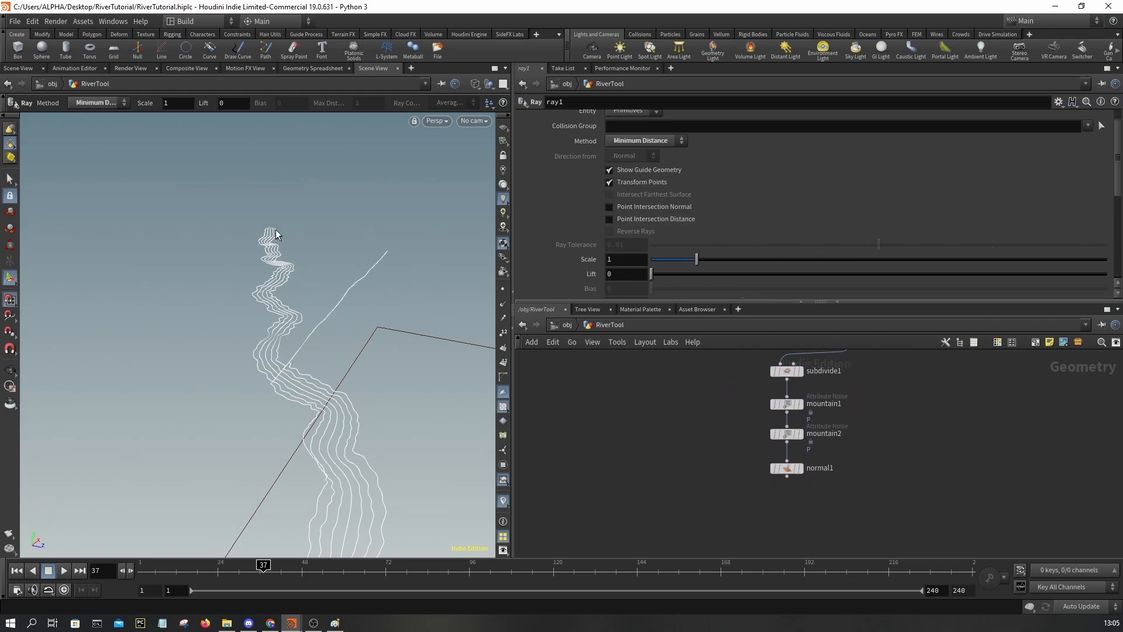
{"action": "key", "text": "Escape"}
{"action": "left_click_drag", "start_coordinate": [427, 374], "coordinate": [374, 264]}
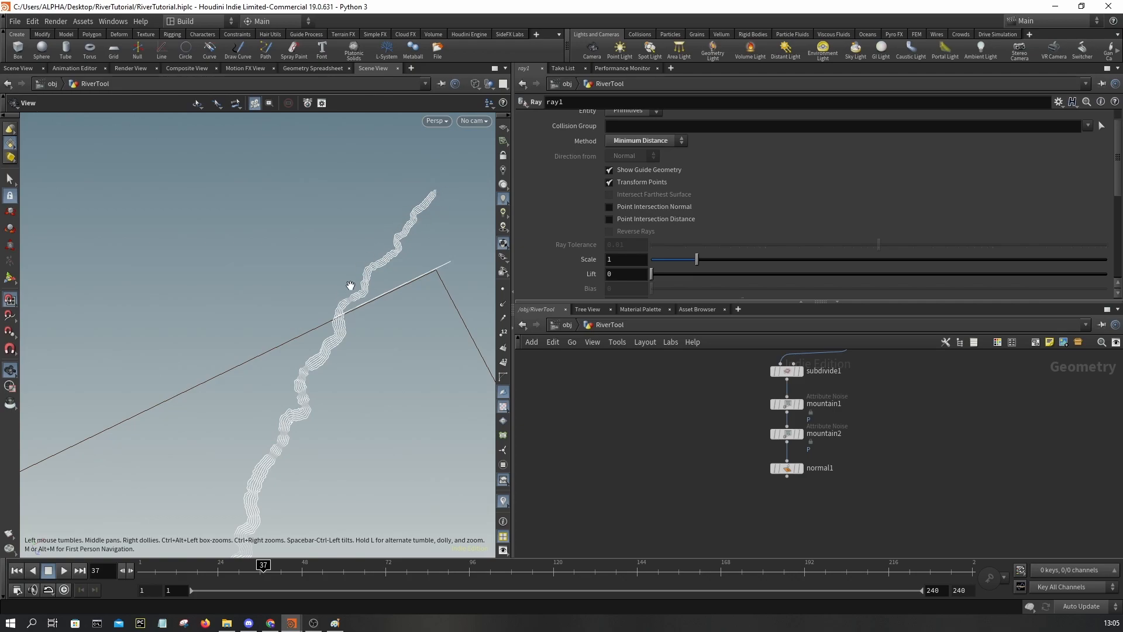
{"action": "left_click_drag", "start_coordinate": [383, 253], "coordinate": [399, 342]}
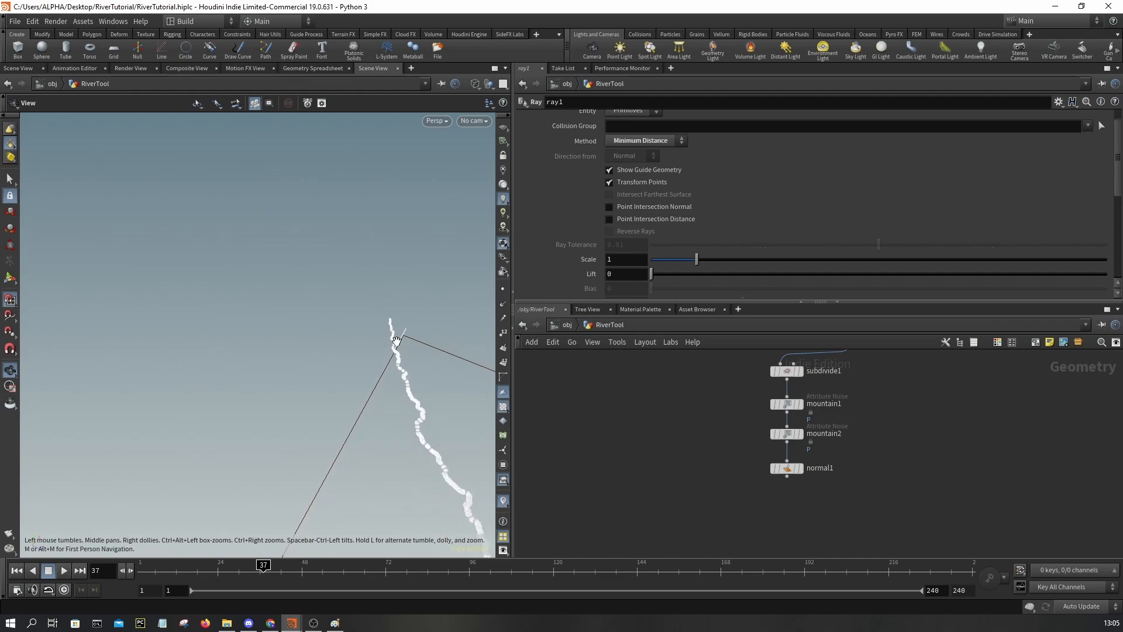
{"action": "scroll", "coordinate": [326, 366], "scroll_direction": "up", "scroll_amount": 3}
{"action": "middle_click_drag", "start_coordinate": [252, 310], "coordinate": [326, 447]}
{"action": "scroll", "coordinate": [246, 230], "scroll_direction": "up", "scroll_amount": 5}
{"action": "middle_click_drag", "start_coordinate": [158, 439], "coordinate": [291, 418]}
{"action": "scroll", "coordinate": [291, 417], "scroll_direction": "down", "scroll_amount": 4}
{"action": "scroll", "coordinate": [718, 450], "scroll_direction": "down", "scroll_amount": 5}
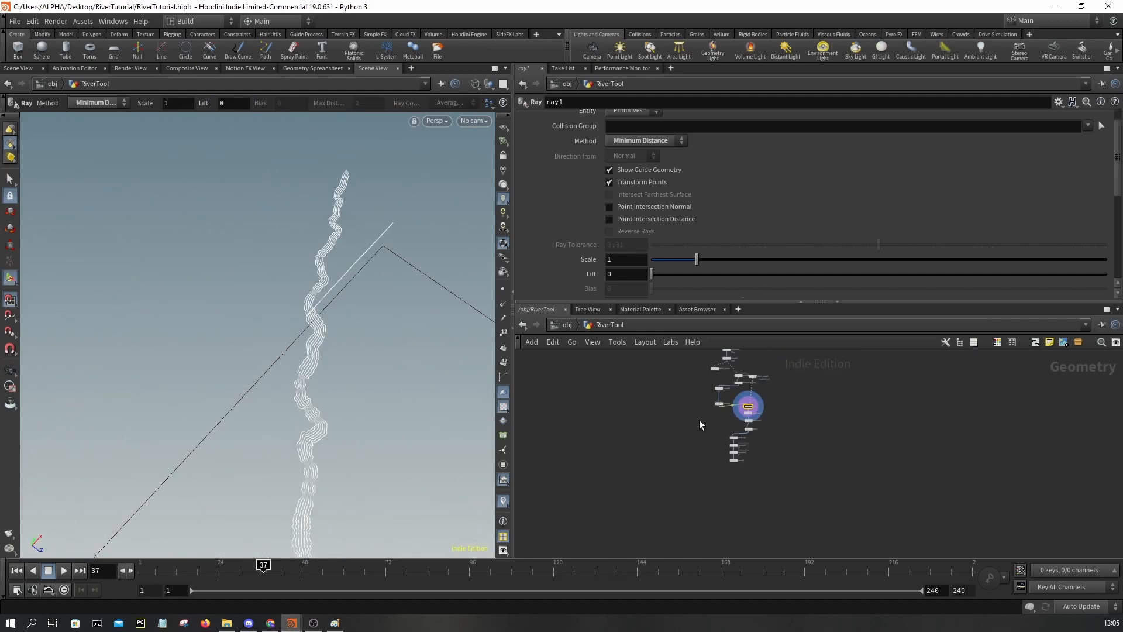
Step: Select curve1 for editing, display heightfield1 as a template and view the river's far end from the top
{"action": "scroll", "coordinate": [735, 433], "scroll_direction": "up", "scroll_amount": 6}
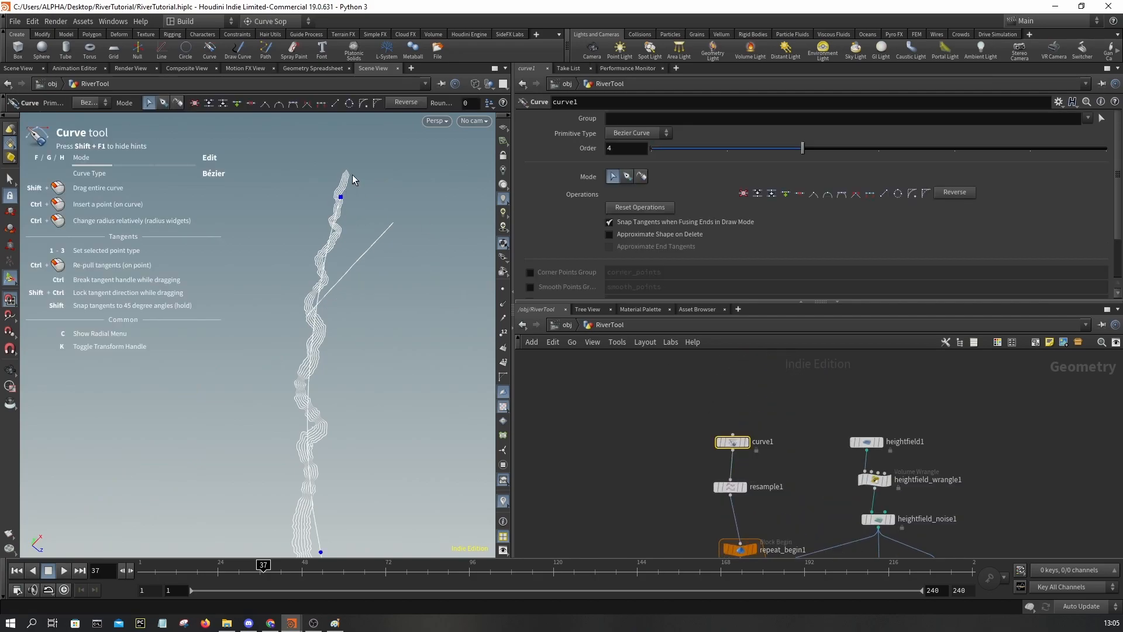
{"action": "left_click_drag", "start_coordinate": [339, 351], "coordinate": [435, 133], "text": "alt"}
{"action": "left_click", "coordinate": [438, 122]}
{"action": "left_click", "coordinate": [451, 138]}
{"action": "left_click", "coordinate": [440, 122]}
{"action": "mouse_move", "coordinate": [445, 145]}
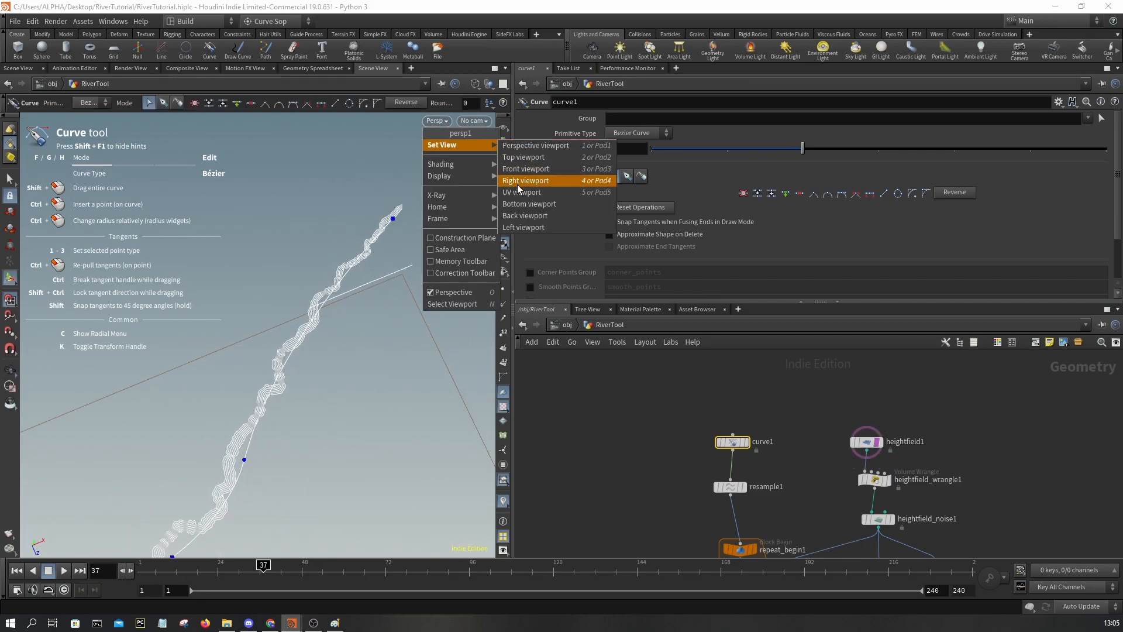
{"action": "left_click", "coordinate": [524, 162]}
{"action": "middle_click_drag", "start_coordinate": [388, 224], "coordinate": [369, 265], "text": "alt"}
{"action": "middle_click_drag", "start_coordinate": [412, 193], "coordinate": [394, 278], "text": "alt"}
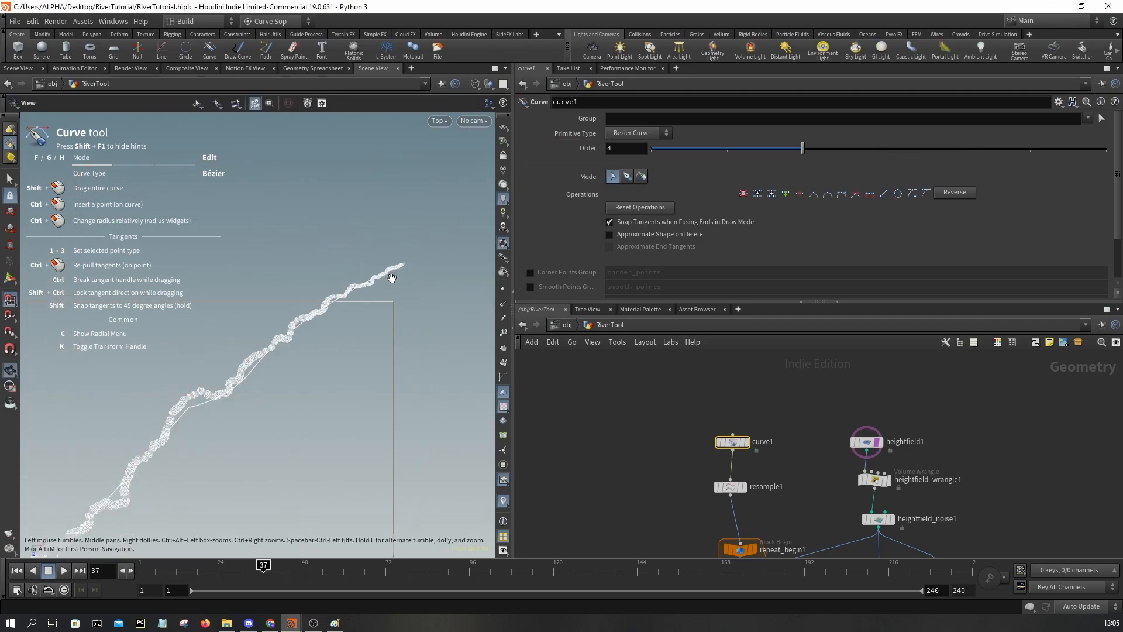
{"action": "scroll", "coordinate": [394, 276], "scroll_direction": "up", "scroll_amount": 3}
{"action": "key", "text": "Return"}
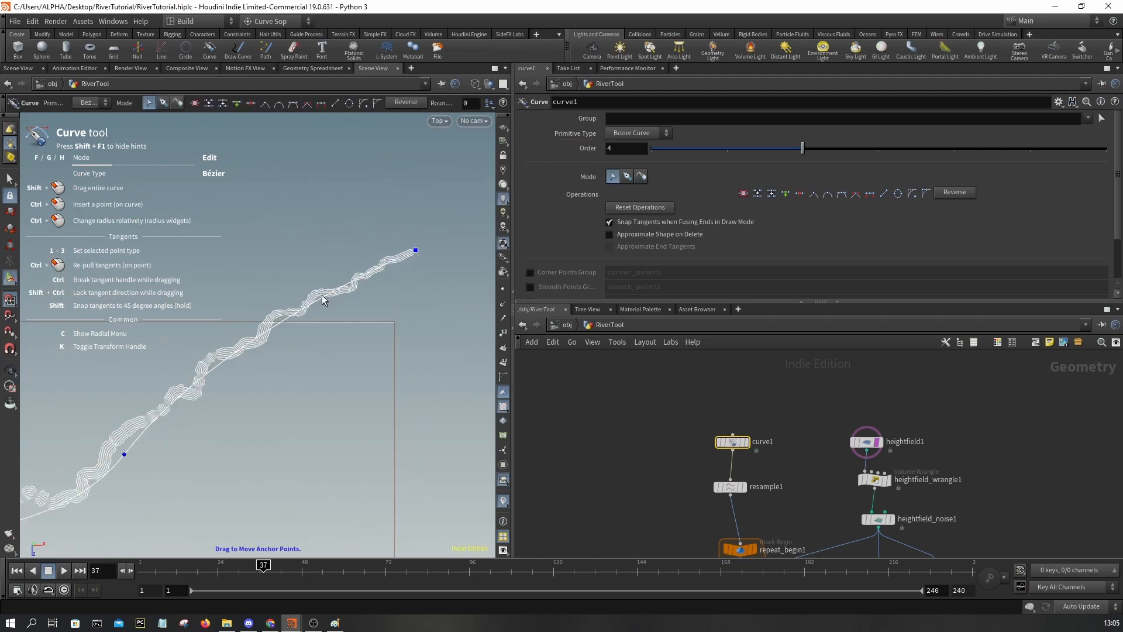
Step: Move curve1's far end anchor point back to just beyond the heightfield's boundary
{"action": "left_click_drag", "start_coordinate": [416, 249], "coordinate": [282, 317]}
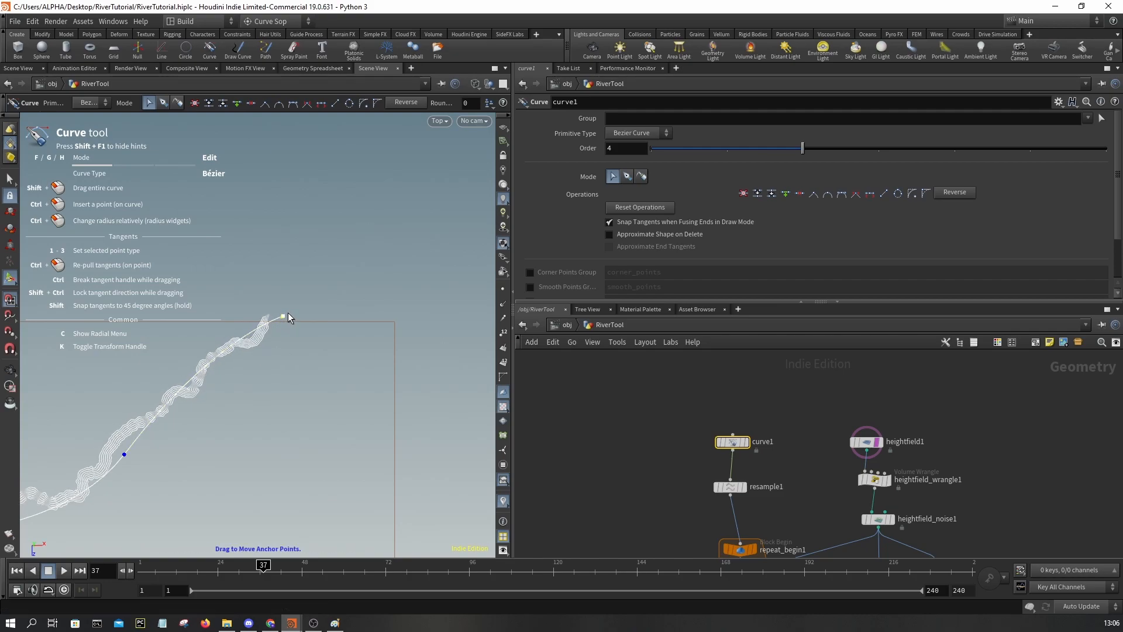
{"action": "scroll", "coordinate": [276, 311], "scroll_direction": "up", "scroll_amount": 8}
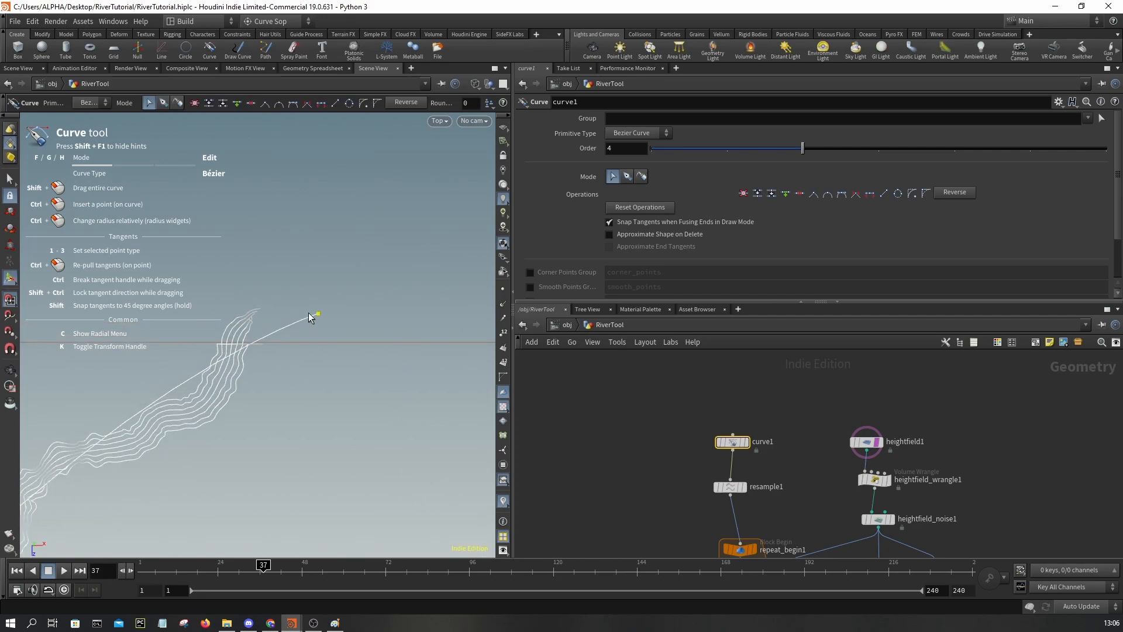
{"action": "left_click_drag", "start_coordinate": [254, 346], "coordinate": [258, 342]}
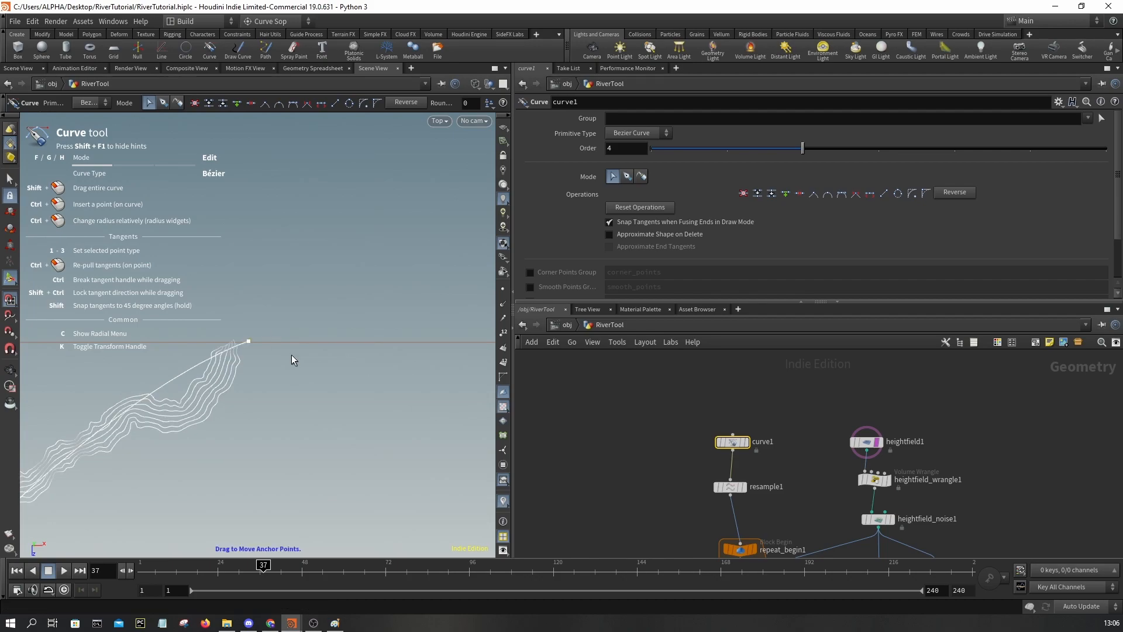
{"action": "left_click_drag", "start_coordinate": [248, 341], "coordinate": [261, 326]}
Step: Check ray1 in the network and display the result of normal1
{"action": "scroll", "coordinate": [772, 418], "scroll_direction": "down", "scroll_amount": 8}
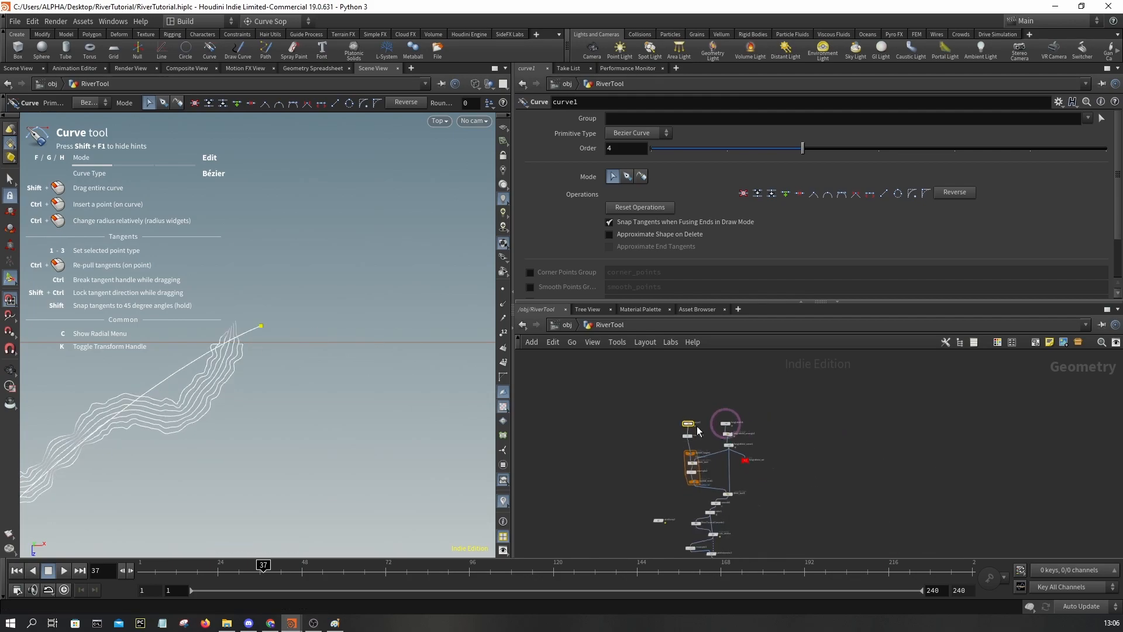
{"action": "scroll", "coordinate": [751, 544], "scroll_direction": "up", "scroll_amount": 8}
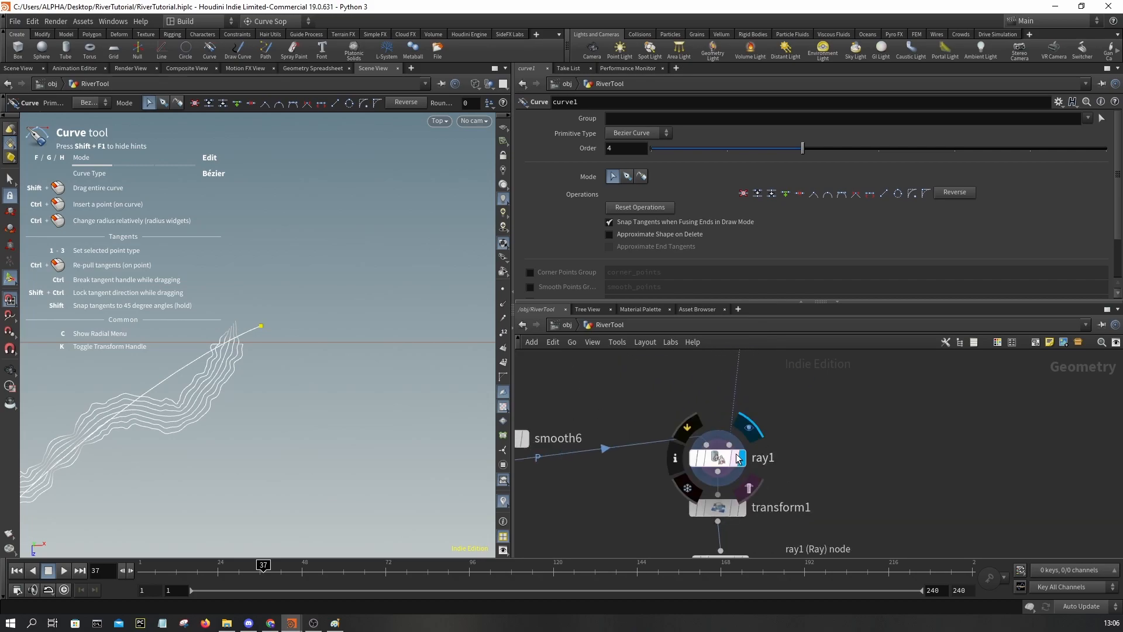
{"action": "left_click_drag", "start_coordinate": [673, 425], "coordinate": [674, 426]}
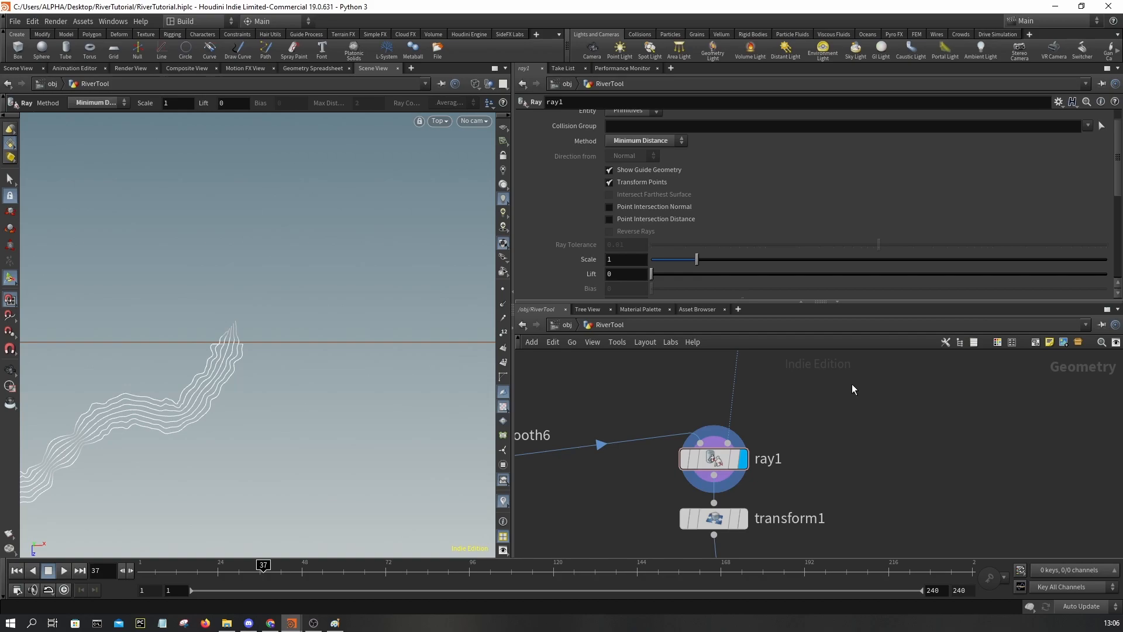
{"action": "scroll", "coordinate": [852, 384], "scroll_direction": "down", "scroll_amount": 8}
{"action": "scroll", "coordinate": [832, 403], "scroll_direction": "down", "scroll_amount": 4}
{"action": "mouse_move", "coordinate": [832, 454]}
{"action": "middle_mouse_down"}
{"action": "mouse_move", "coordinate": [832, 414]}
{"action": "mouse_move", "coordinate": [836, 505]}
{"action": "mouse_move", "coordinate": [846, 458]}
{"action": "middle_mouse_up"}
{"action": "scroll", "coordinate": [813, 486], "scroll_direction": "up", "scroll_amount": 5}
{"action": "left_click", "coordinate": [806, 485]}
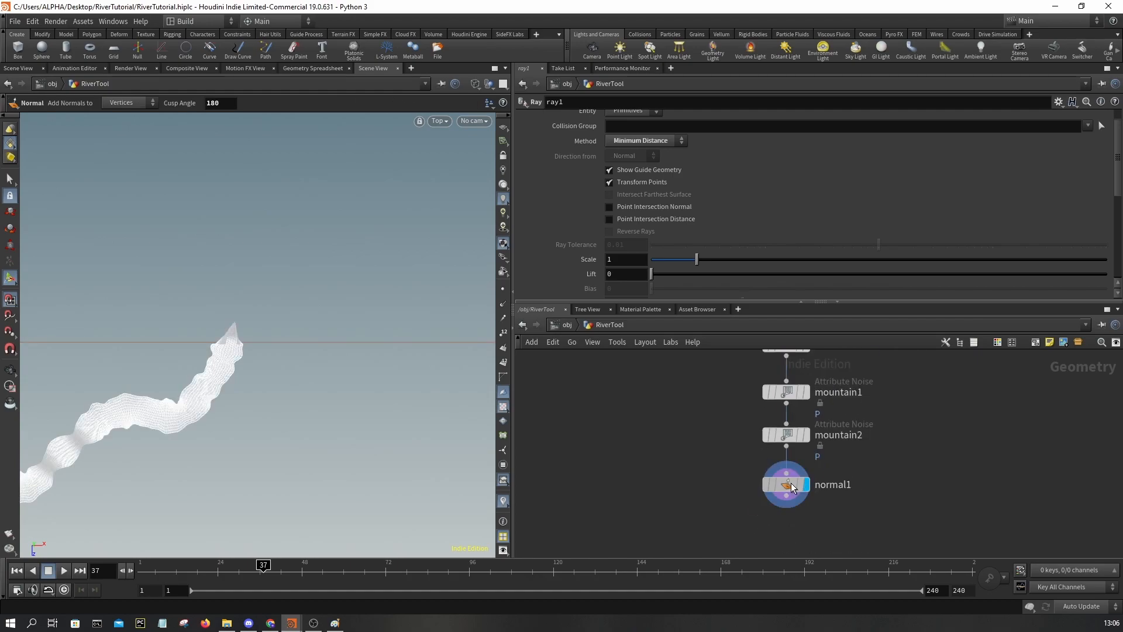
Step: Return to the perspective view and examine the riverbed in shaded and wireframe display
{"action": "left_click", "coordinate": [440, 121]}
{"action": "left_click", "coordinate": [463, 145]}
{"action": "key", "text": "Escape"}
{"action": "mouse_move", "coordinate": [433, 255]}
{"action": "left_mouse_down"}
{"action": "mouse_move", "coordinate": [351, 306]}
{"action": "mouse_move", "coordinate": [333, 286]}
{"action": "mouse_move", "coordinate": [288, 343]}
{"action": "mouse_move", "coordinate": [280, 272]}
{"action": "mouse_move", "coordinate": [269, 275]}
{"action": "left_mouse_up"}
{"action": "scroll", "coordinate": [285, 343], "scroll_direction": "up", "scroll_amount": 4}
{"action": "key", "text": "w"}
{"action": "key", "text": "w"}
Step: Turn off the template display of heightfield1
{"action": "scroll", "coordinate": [872, 471], "scroll_direction": "down", "scroll_amount": 5}
{"action": "middle_click_drag", "start_coordinate": [895, 445], "coordinate": [931, 517]}
{"action": "middle_click_drag", "start_coordinate": [951, 389], "coordinate": [979, 382]}
{"action": "scroll", "coordinate": [876, 399], "scroll_direction": "up", "scroll_amount": 8}
{"action": "left_click", "coordinate": [872, 397]}
Step: Display water_surface as a template and examine it over the riverbed in shaded and wireframe display
{"action": "scroll", "coordinate": [873, 400], "scroll_direction": "down", "scroll_amount": 3}
{"action": "middle_click_drag", "start_coordinate": [980, 526], "coordinate": [973, 392]}
{"action": "middle_click_drag", "start_coordinate": [967, 545], "coordinate": [953, 368]}
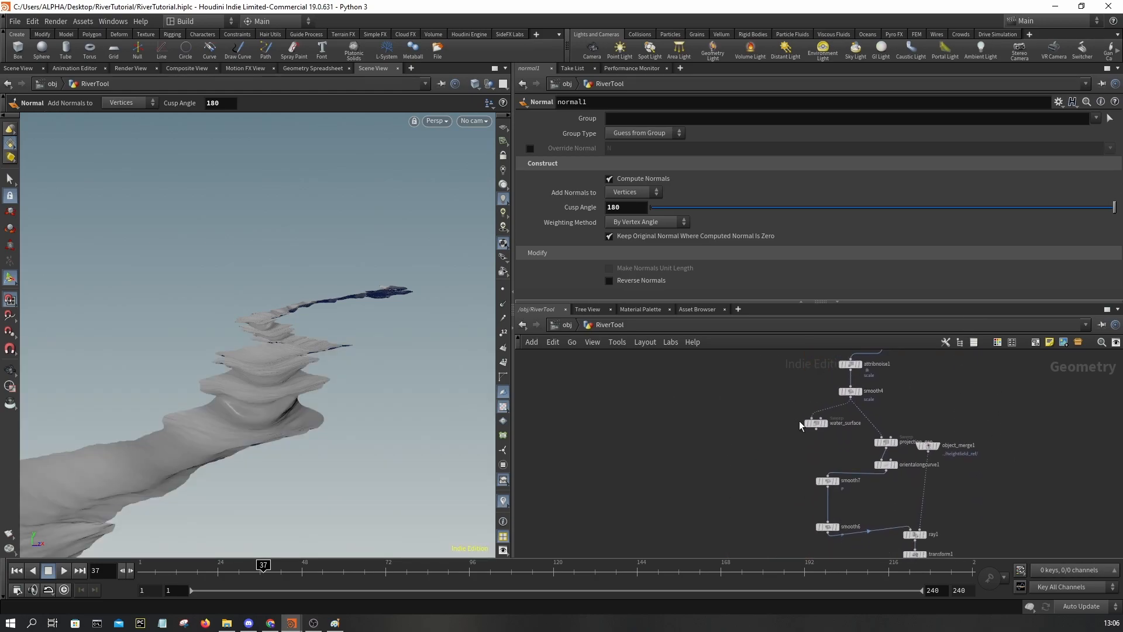
{"action": "scroll", "coordinate": [828, 414], "scroll_direction": "up", "scroll_amount": 4}
{"action": "left_click", "coordinate": [818, 437]}
{"action": "scroll", "coordinate": [276, 358], "scroll_direction": "up", "scroll_amount": 4}
{"action": "scroll", "coordinate": [289, 375], "scroll_direction": "down", "scroll_amount": 6}
{"action": "mouse_move", "coordinate": [281, 282]}
{"action": "left_mouse_down", "text": "alt"}
{"action": "mouse_move", "coordinate": [269, 370]}
{"action": "mouse_move", "coordinate": [195, 293]}
{"action": "mouse_move", "coordinate": [79, 430]}
{"action": "left_mouse_up", "text": "alt"}
{"action": "key", "text": "w"}
{"action": "key", "text": "w"}
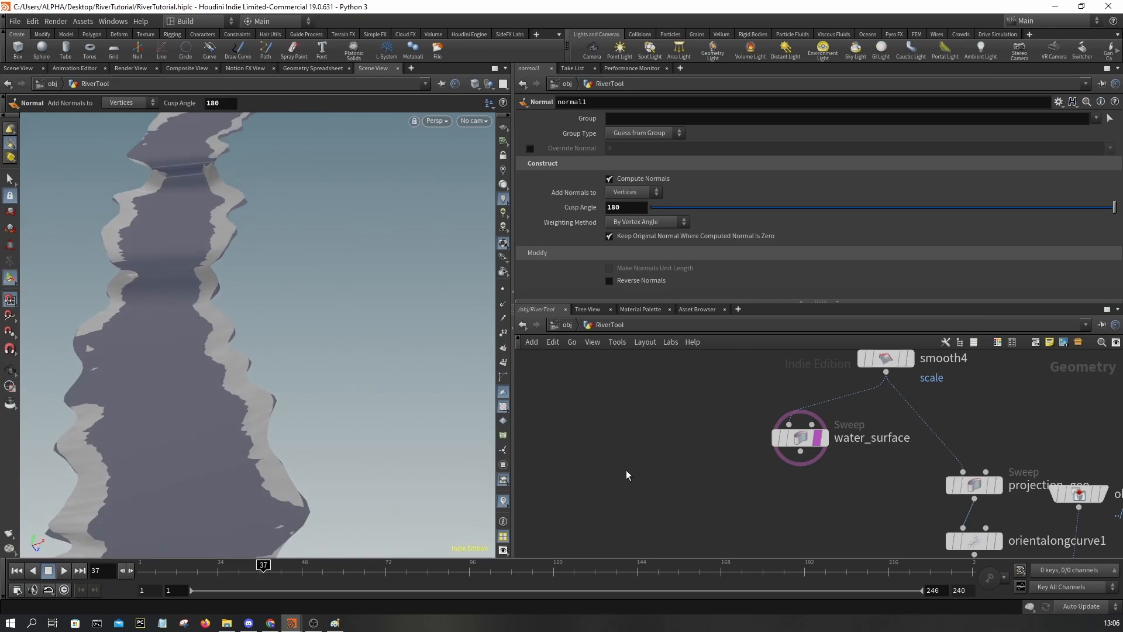
Step: Add a Transform node below water_surface and connect it to that node's output
{"action": "scroll", "coordinate": [799, 435], "scroll_direction": "up", "scroll_amount": 2}
{"action": "left_click", "coordinate": [796, 430]}
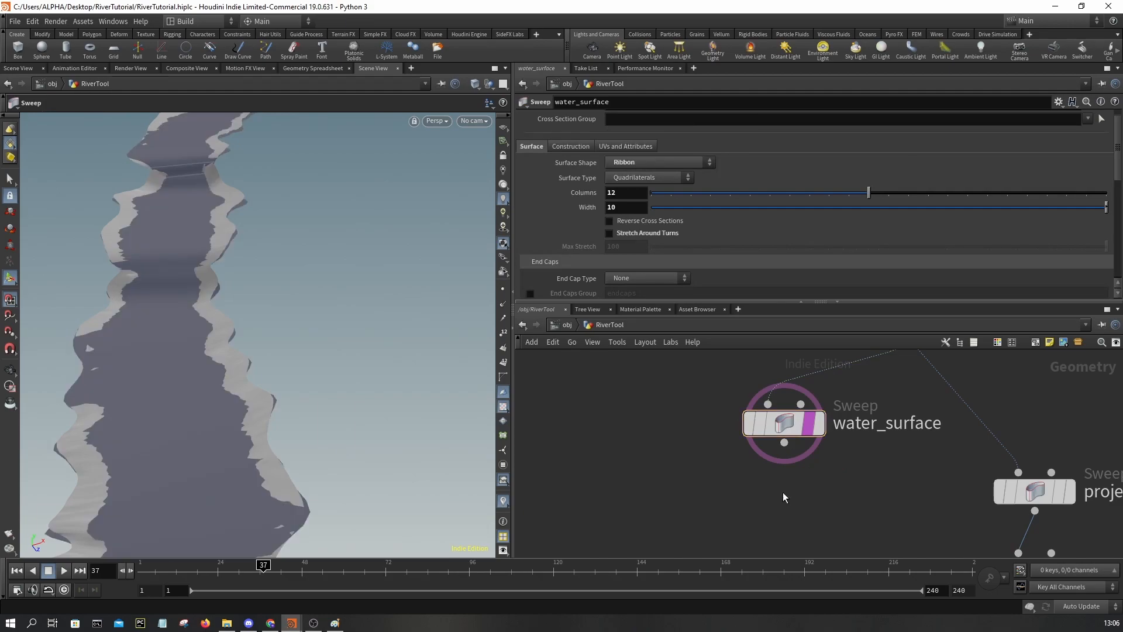
{"action": "key", "text": "Tab"}
{"action": "type", "text": "trans"}
{"action": "key", "text": "Return"}
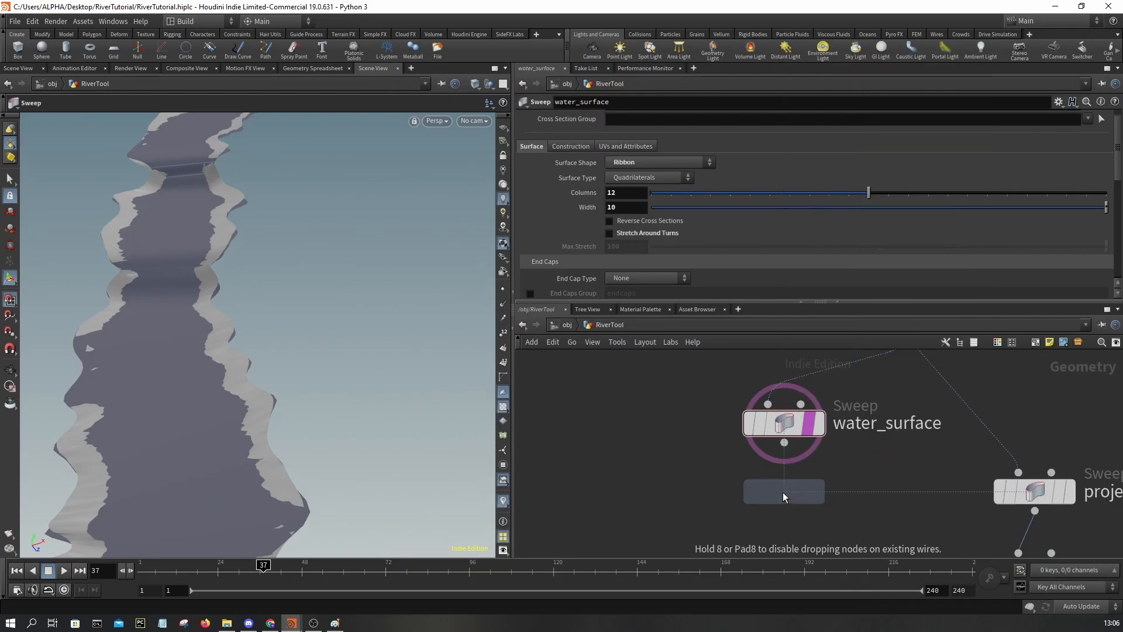
{"action": "left_click", "coordinate": [783, 493]}
{"action": "left_click_drag", "start_coordinate": [783, 493], "coordinate": [775, 508]}
{"action": "left_click_drag", "start_coordinate": [776, 488], "coordinate": [784, 442]}
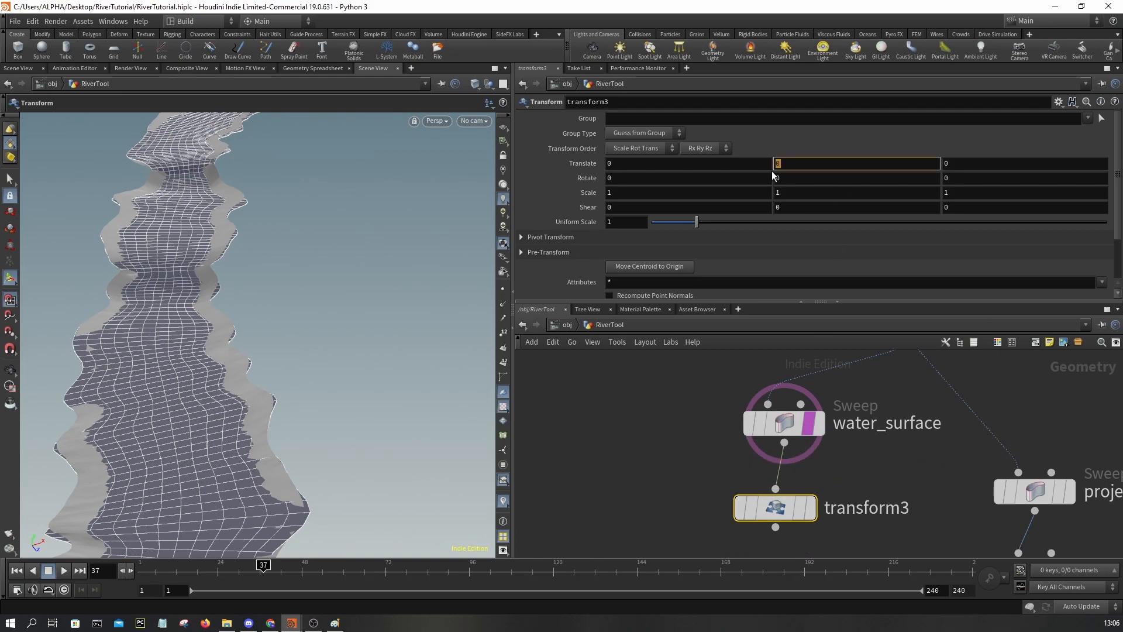
Step: Set transform3's Y translation to -0.5 and template transform3 instead of water_surface
{"action": "type", "text": "-0.5"}
{"action": "key", "text": "Return"}
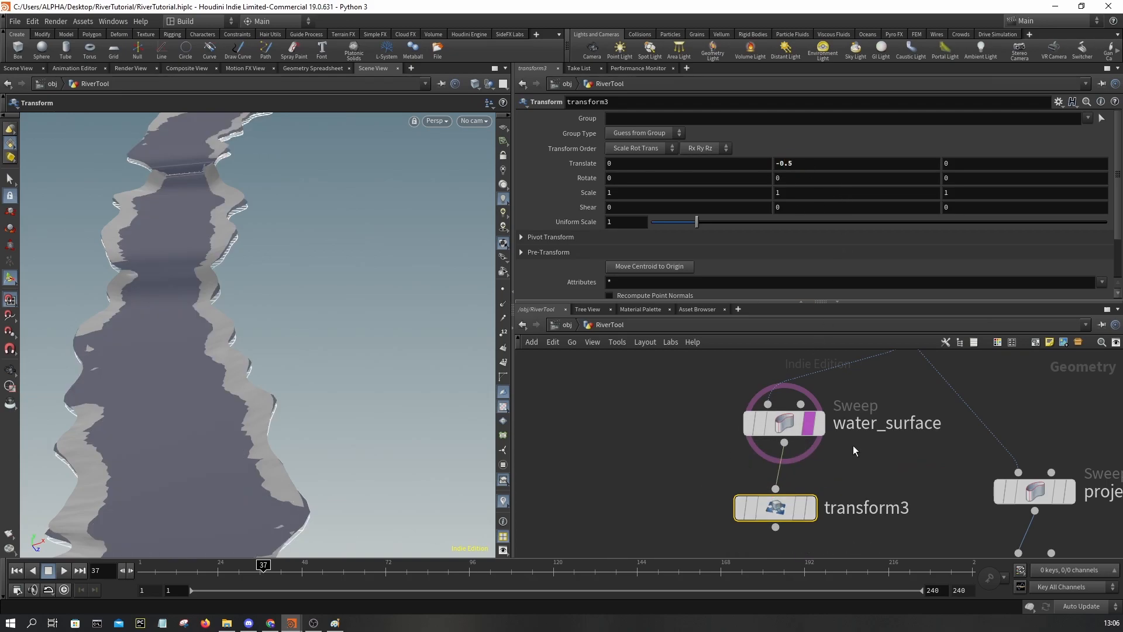
{"action": "left_click", "coordinate": [810, 425]}
{"action": "left_click", "coordinate": [800, 508]}
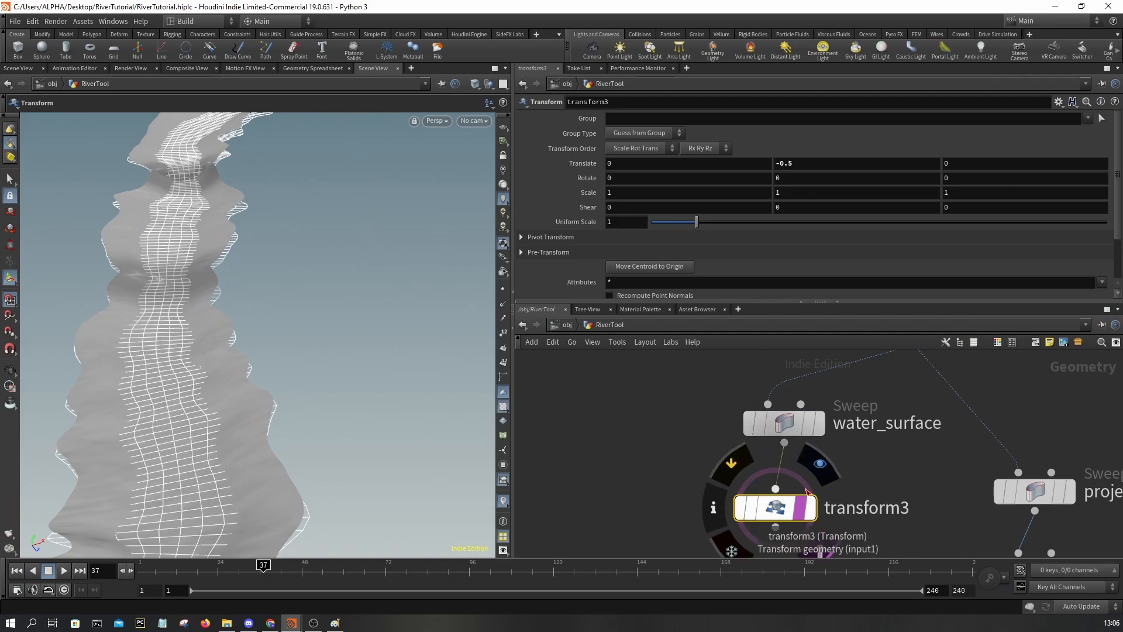
Step: Set transform3's Y translation to -0.2
{"action": "left_click", "coordinate": [581, 445]}
{"action": "left_click_drag", "start_coordinate": [328, 316], "coordinate": [296, 254], "text": "alt"}
{"action": "left_click", "coordinate": [776, 508]}
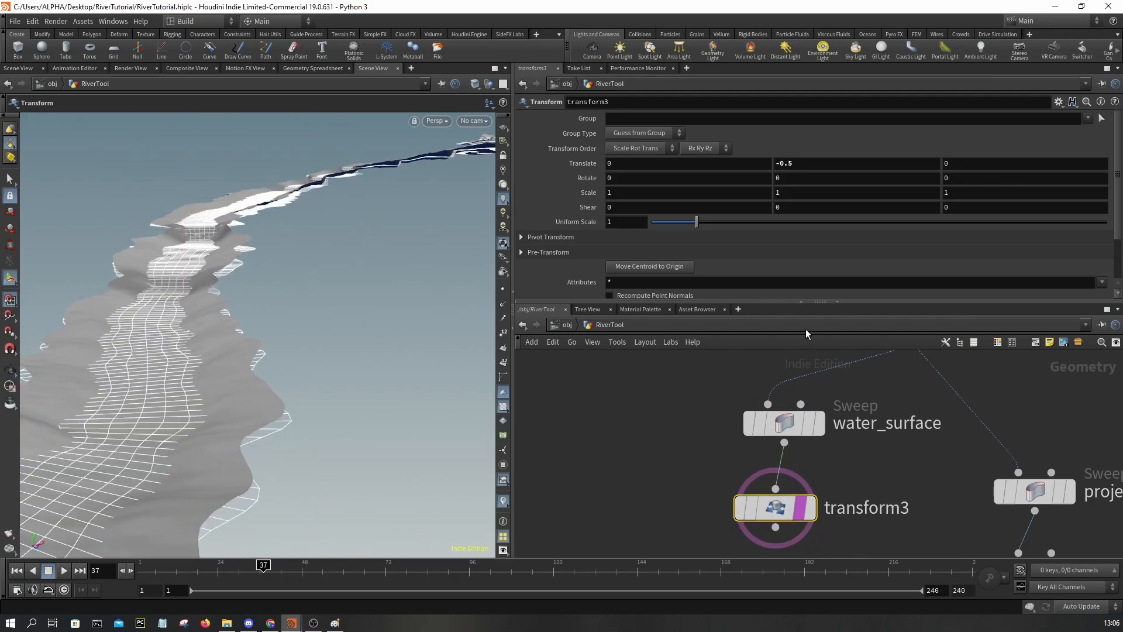
{"action": "key", "text": "Return"}
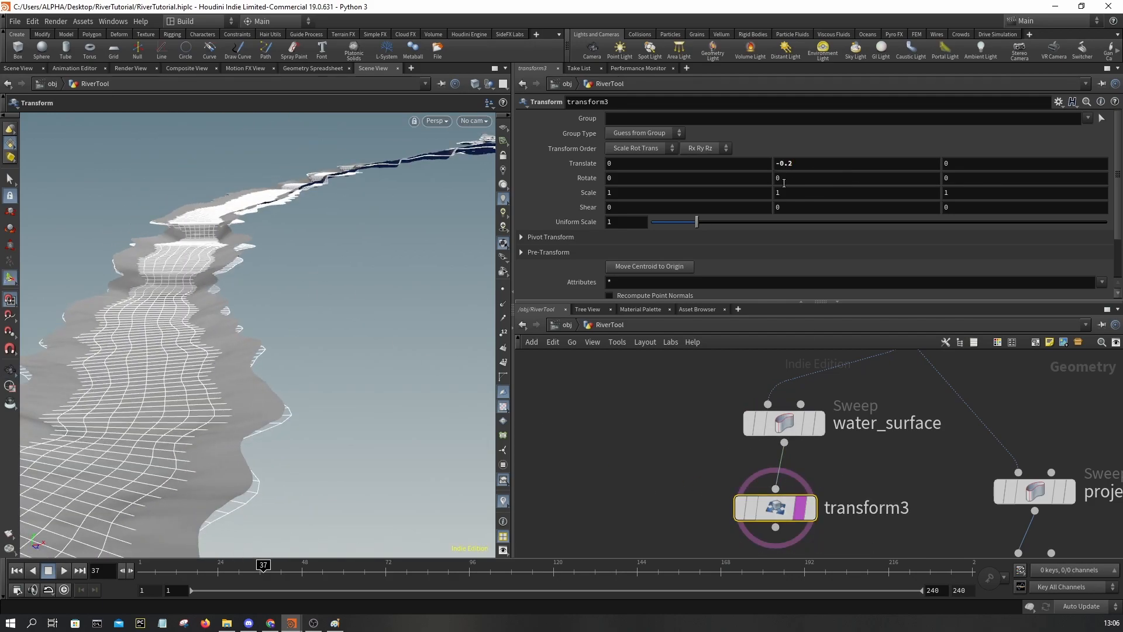
Step: Set transform3's Y translation to -0.25 and compare the water surface with the riverbed in wireframe and shaded display
{"action": "left_click", "coordinate": [648, 449]}
{"action": "middle_click_drag", "start_coordinate": [163, 274], "coordinate": [208, 431], "text": "alt"}
{"action": "right_click_drag", "start_coordinate": [209, 431], "coordinate": [220, 371], "text": "alt"}
{"action": "mouse_move", "coordinate": [241, 297]}
{"action": "left_mouse_down", "text": "alt"}
{"action": "mouse_move", "coordinate": [343, 291]}
{"action": "mouse_move", "coordinate": [273, 291]}
{"action": "mouse_move", "coordinate": [234, 307]}
{"action": "left_mouse_up", "text": "alt"}
{"action": "key", "text": "w"}
{"action": "key", "text": "w"}
{"action": "key", "text": "w"}
{"action": "key", "text": "w"}
{"action": "key", "text": "Return"}
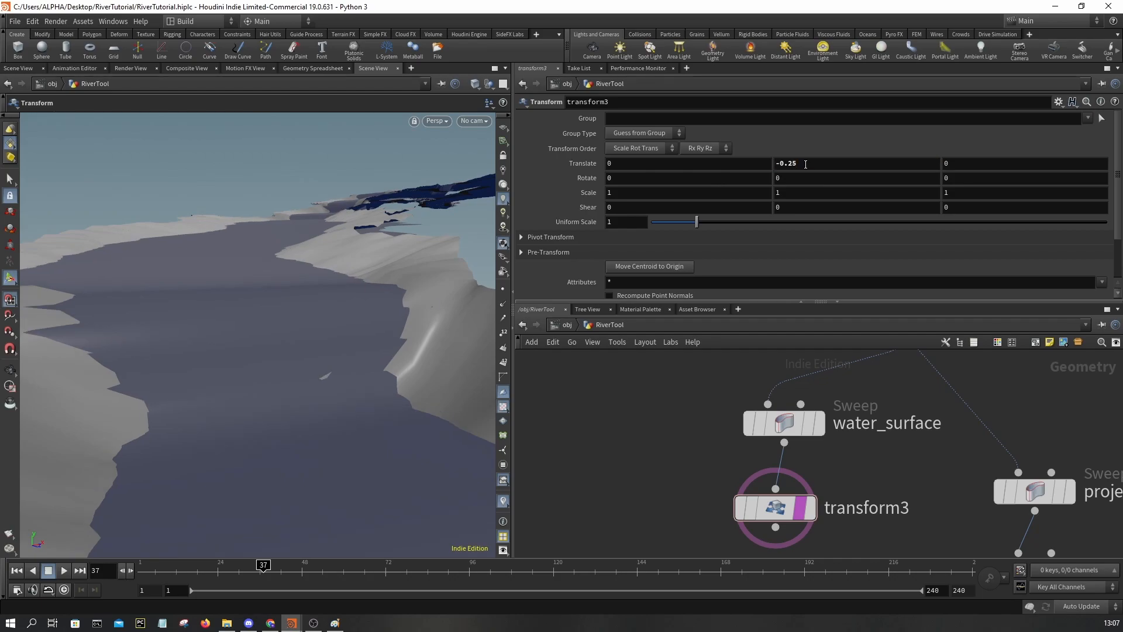
Step: Try -0.5 as transform3's Y translation, then change it to -0.4
{"action": "left_click_drag", "start_coordinate": [789, 168], "coordinate": [788, 167]}
{"action": "type", "text": "5"}
{"action": "key", "text": "Return"}
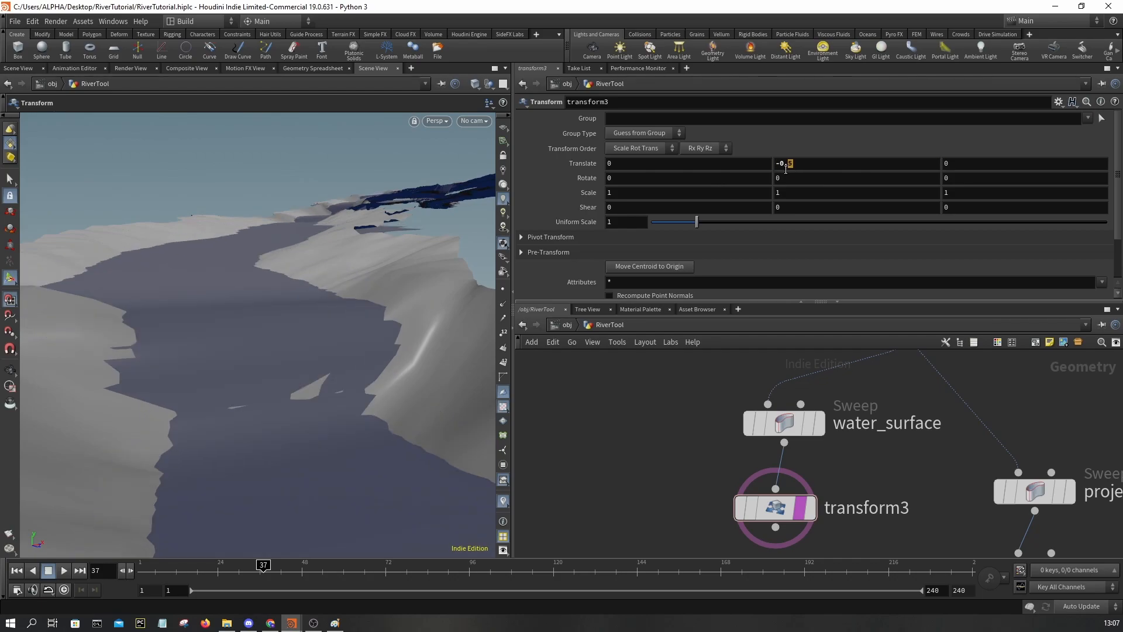
{"action": "type", "text": "4"}
{"action": "key", "text": "Return"}
Step: Examine how the lowered water surface sits in the riverbed along the river in wireframe and shaded display
{"action": "key", "text": "Escape"}
{"action": "key", "text": "w"}
{"action": "scroll", "coordinate": [293, 311], "scroll_direction": "down", "scroll_amount": 3}
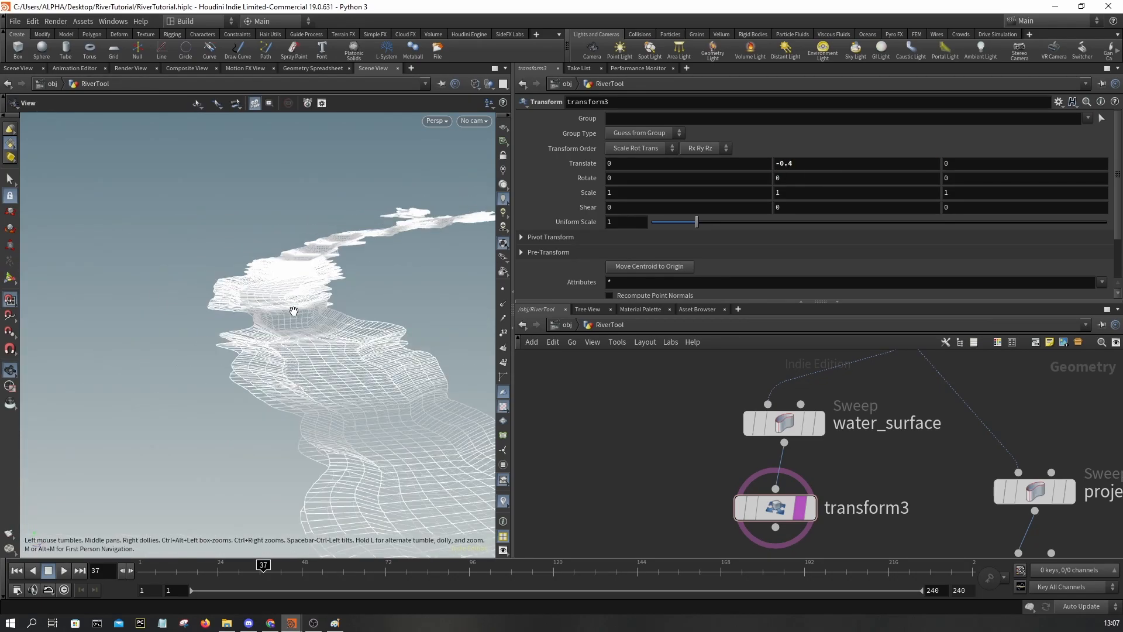
{"action": "scroll", "coordinate": [293, 311], "scroll_direction": "up", "scroll_amount": 2}
{"action": "scroll", "coordinate": [294, 295], "scroll_direction": "down", "scroll_amount": 2}
{"action": "key", "text": "w"}
{"action": "left_click_drag", "start_coordinate": [294, 293], "coordinate": [306, 308]}
{"action": "middle_click_drag", "start_coordinate": [306, 308], "coordinate": [306, 419]}
{"action": "scroll", "coordinate": [300, 271], "scroll_direction": "up", "scroll_amount": 3}
{"action": "middle_click_drag", "start_coordinate": [290, 338], "coordinate": [278, 441]}
{"action": "scroll", "coordinate": [279, 442], "scroll_direction": "down", "scroll_amount": 4}
{"action": "scroll", "coordinate": [221, 428], "scroll_direction": "up", "scroll_amount": 6}
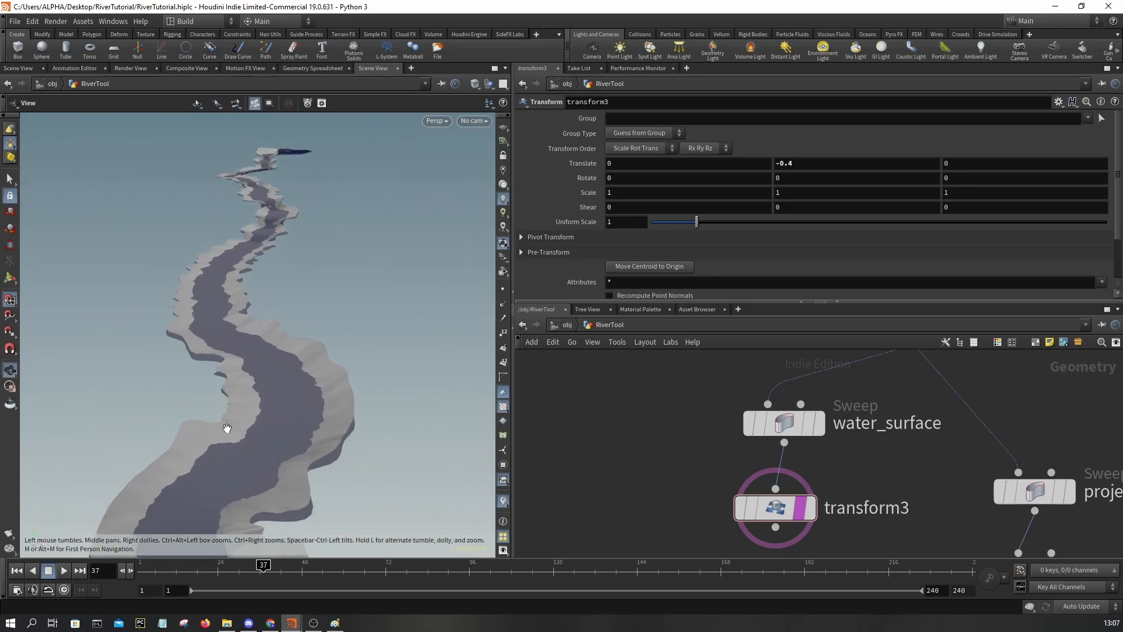
Step: Set transform3's Y translation to -0.3 and check the water level against the banks
{"action": "left_click_drag", "start_coordinate": [276, 394], "coordinate": [482, 328]}
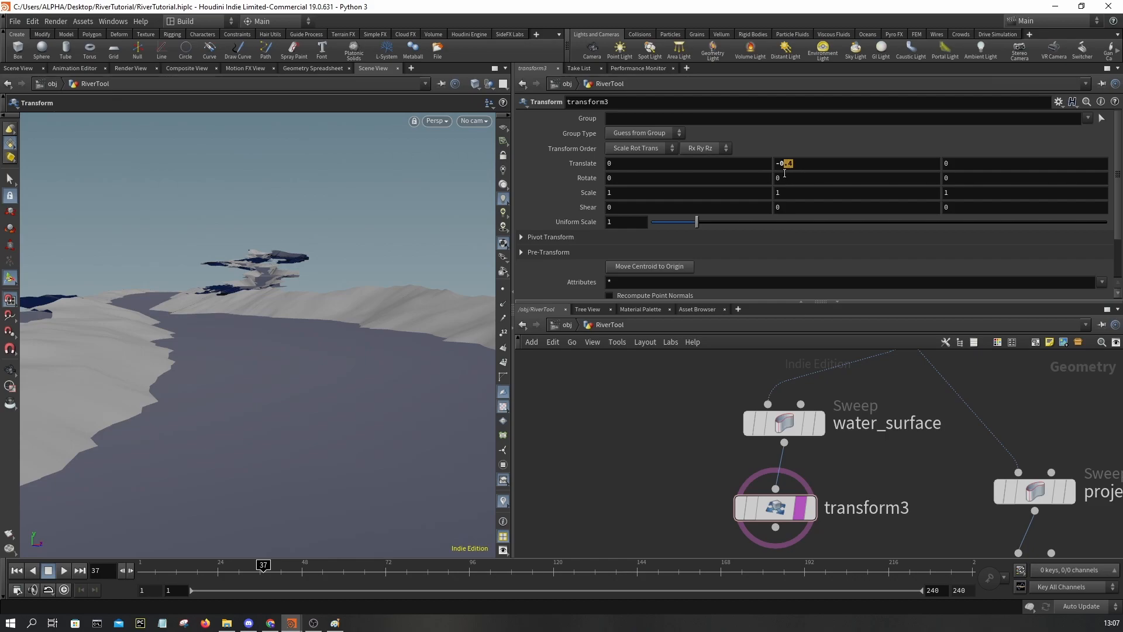
{"action": "key", "text": "Escape"}
{"action": "key", "text": "w"}
{"action": "scroll", "coordinate": [251, 317], "scroll_direction": "up", "scroll_amount": 5}
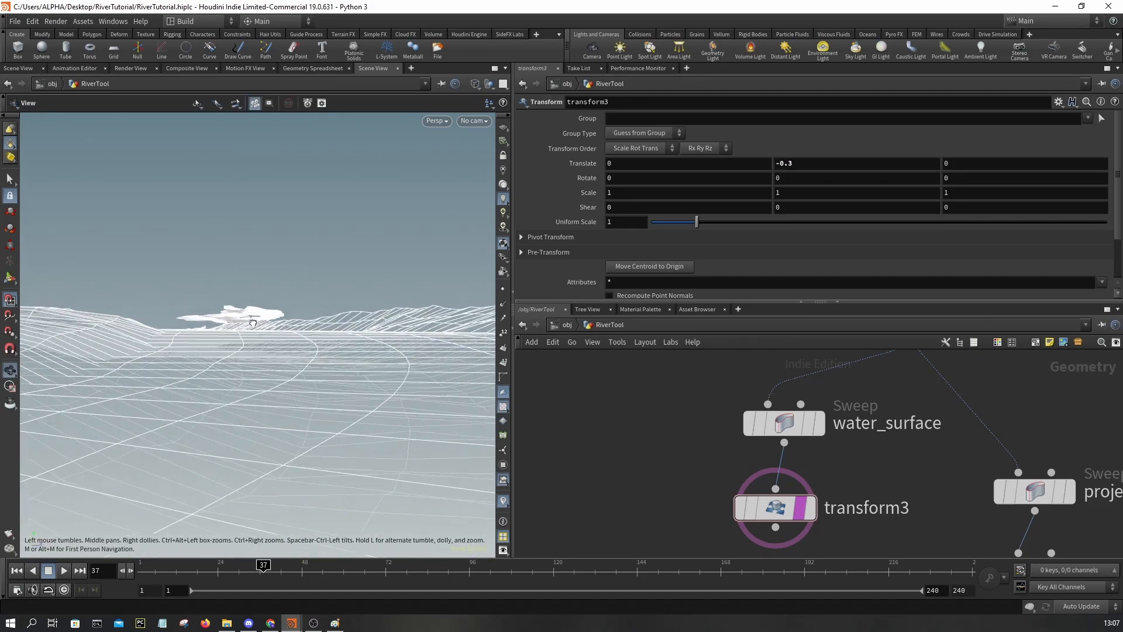
{"action": "key", "text": "w"}
{"action": "left_click_drag", "start_coordinate": [252, 316], "coordinate": [238, 345]}
{"action": "scroll", "coordinate": [238, 346], "scroll_direction": "down", "scroll_amount": 5}
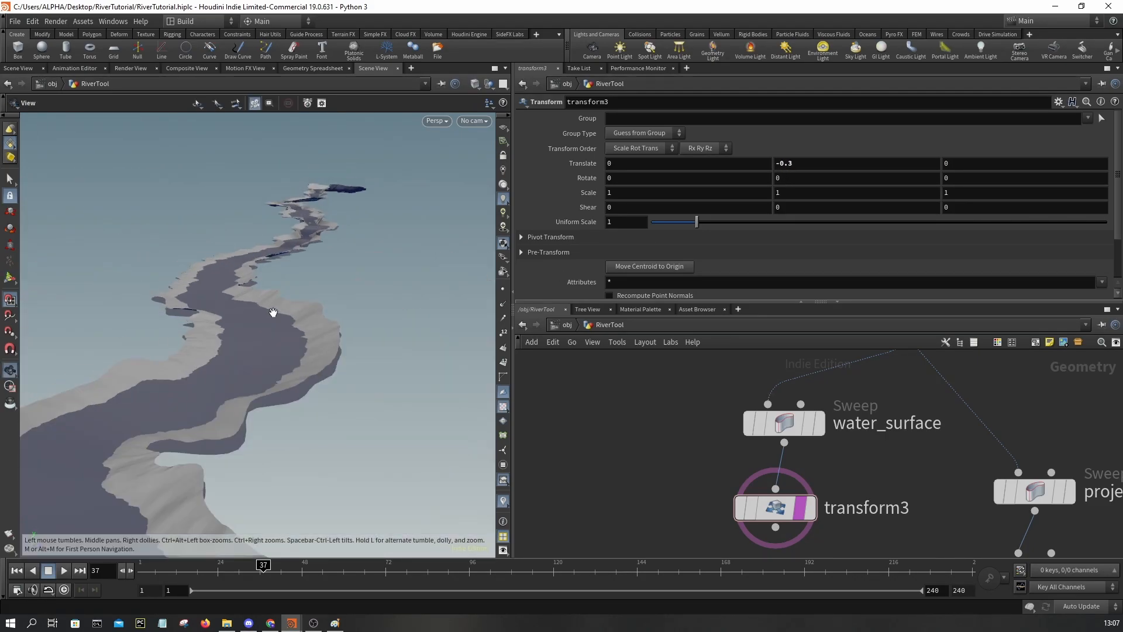
Step: Change transform3's Y translation to -0.2 and inspect the water along the riverbanks
{"action": "key", "text": "Escape"}
{"action": "mouse_move", "coordinate": [412, 327]}
{"action": "left_mouse_down"}
{"action": "mouse_move", "coordinate": [242, 460]}
{"action": "mouse_move", "coordinate": [276, 316]}
{"action": "mouse_move", "coordinate": [245, 276]}
{"action": "mouse_move", "coordinate": [218, 267]}
{"action": "mouse_move", "coordinate": [205, 299]}
{"action": "mouse_move", "coordinate": [316, 216]}
{"action": "mouse_move", "coordinate": [272, 237]}
{"action": "mouse_move", "coordinate": [188, 334]}
{"action": "mouse_move", "coordinate": [234, 334]}
{"action": "mouse_move", "coordinate": [363, 265]}
{"action": "mouse_move", "coordinate": [203, 283]}
{"action": "mouse_move", "coordinate": [222, 339]}
{"action": "mouse_move", "coordinate": [238, 306]}
{"action": "mouse_move", "coordinate": [200, 349]}
{"action": "mouse_move", "coordinate": [261, 331]}
{"action": "mouse_move", "coordinate": [251, 396]}
{"action": "mouse_move", "coordinate": [208, 491]}
{"action": "mouse_move", "coordinate": [263, 389]}
{"action": "mouse_move", "coordinate": [319, 414]}
{"action": "mouse_move", "coordinate": [266, 299]}
{"action": "mouse_move", "coordinate": [326, 381]}
{"action": "mouse_move", "coordinate": [201, 249]}
{"action": "mouse_move", "coordinate": [301, 283]}
{"action": "mouse_move", "coordinate": [256, 280]}
{"action": "mouse_move", "coordinate": [281, 328]}
{"action": "mouse_move", "coordinate": [71, 311]}
{"action": "mouse_move", "coordinate": [300, 359]}
{"action": "mouse_move", "coordinate": [210, 371]}
{"action": "mouse_move", "coordinate": [205, 318]}
{"action": "mouse_move", "coordinate": [220, 363]}
{"action": "mouse_move", "coordinate": [226, 326]}
{"action": "mouse_move", "coordinate": [251, 343]}
{"action": "mouse_move", "coordinate": [135, 386]}
{"action": "mouse_move", "coordinate": [240, 351]}
{"action": "mouse_move", "coordinate": [301, 356]}
{"action": "left_mouse_up"}
{"action": "key", "text": "w"}
{"action": "key", "text": "w"}
{"action": "key", "text": "w"}
{"action": "key", "text": "w"}
{"action": "scroll", "coordinate": [244, 264], "scroll_direction": "up", "scroll_amount": 5}
{"action": "middle_click_drag", "start_coordinate": [302, 356], "coordinate": [342, 375]}
{"action": "left_click_drag", "start_coordinate": [343, 375], "coordinate": [437, 444]}
{"action": "left_click_drag", "start_coordinate": [367, 371], "coordinate": [273, 414]}
{"action": "left_click_drag", "start_coordinate": [278, 458], "coordinate": [171, 321]}
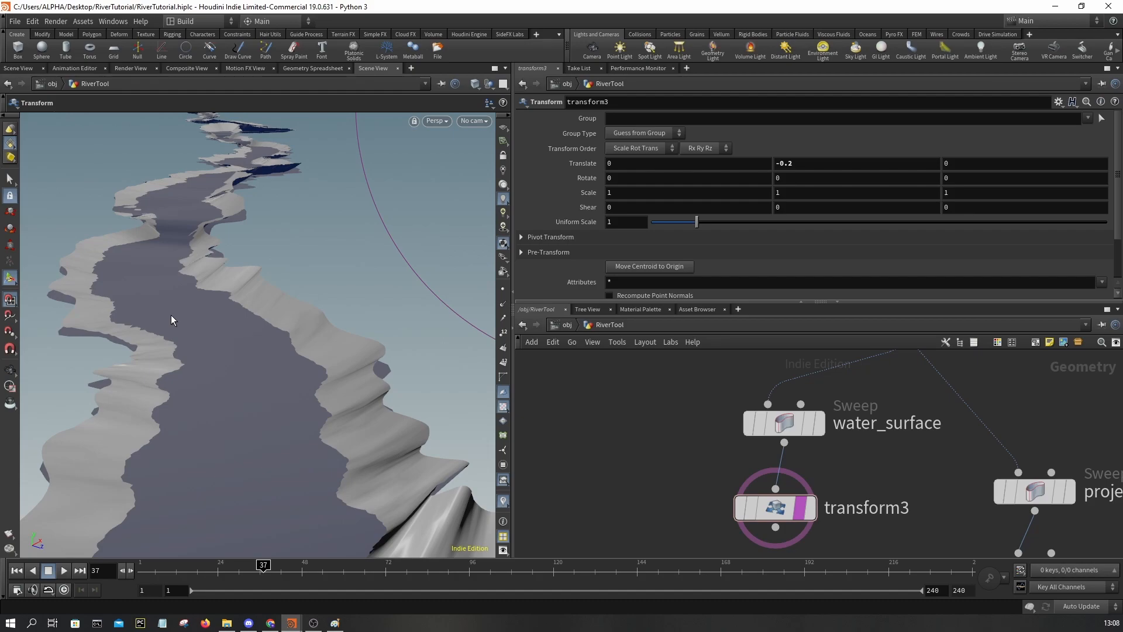
Step: Examine the steep bank sections and the river's full course in wireframe and shaded display
{"action": "key", "text": "space"}
{"action": "mouse_move", "coordinate": [201, 262]}
{"action": "left_mouse_down"}
{"action": "mouse_move", "coordinate": [179, 255]}
{"action": "mouse_move", "coordinate": [321, 349]}
{"action": "mouse_move", "coordinate": [237, 329]}
{"action": "mouse_move", "coordinate": [346, 353]}
{"action": "mouse_move", "coordinate": [358, 345]}
{"action": "mouse_move", "coordinate": [333, 354]}
{"action": "mouse_move", "coordinate": [351, 352]}
{"action": "mouse_move", "coordinate": [335, 368]}
{"action": "mouse_move", "coordinate": [314, 243]}
{"action": "mouse_move", "coordinate": [289, 314]}
{"action": "mouse_move", "coordinate": [310, 246]}
{"action": "left_mouse_up"}
{"action": "scroll", "coordinate": [209, 285], "scroll_direction": "down", "scroll_amount": 5}
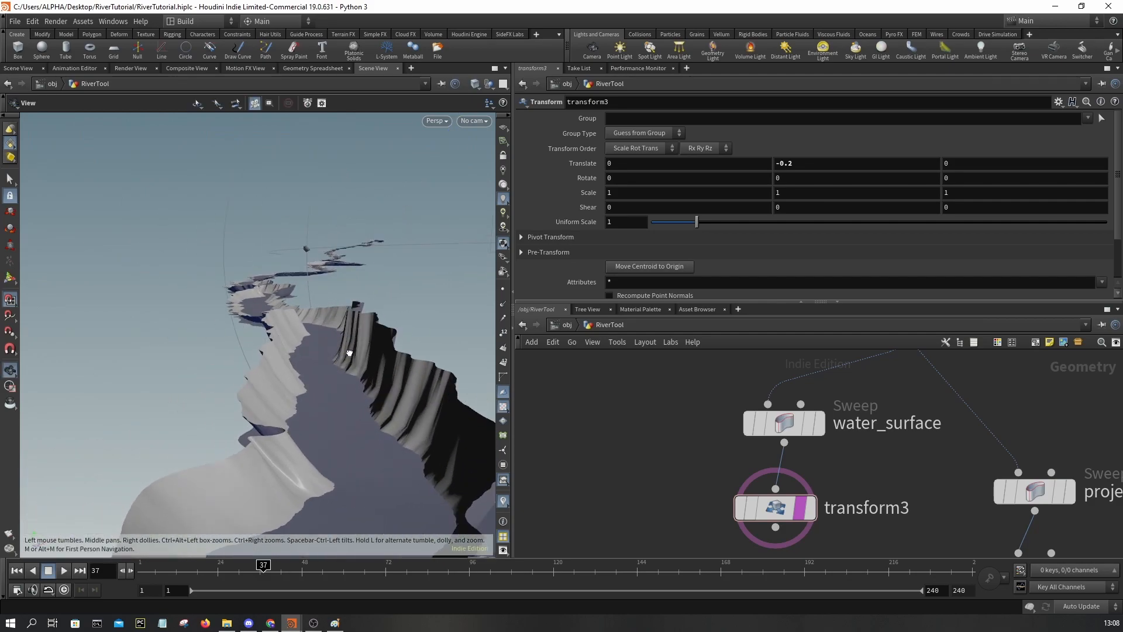
{"action": "key", "text": "w"}
{"action": "key", "text": "w"}
{"action": "key", "text": "w"}
{"action": "key", "text": "w"}
{"action": "key", "text": "w"}
{"action": "key", "text": "w"}
{"action": "scroll", "coordinate": [873, 461], "scroll_direction": "down", "scroll_amount": 3}
{"action": "scroll", "coordinate": [873, 462], "scroll_direction": "down", "scroll_amount": 2}
Step: Review the node chain from transform3 down to skin1 and view the river from several angles
{"action": "middle_click_drag", "start_coordinate": [873, 461], "coordinate": [841, 369]}
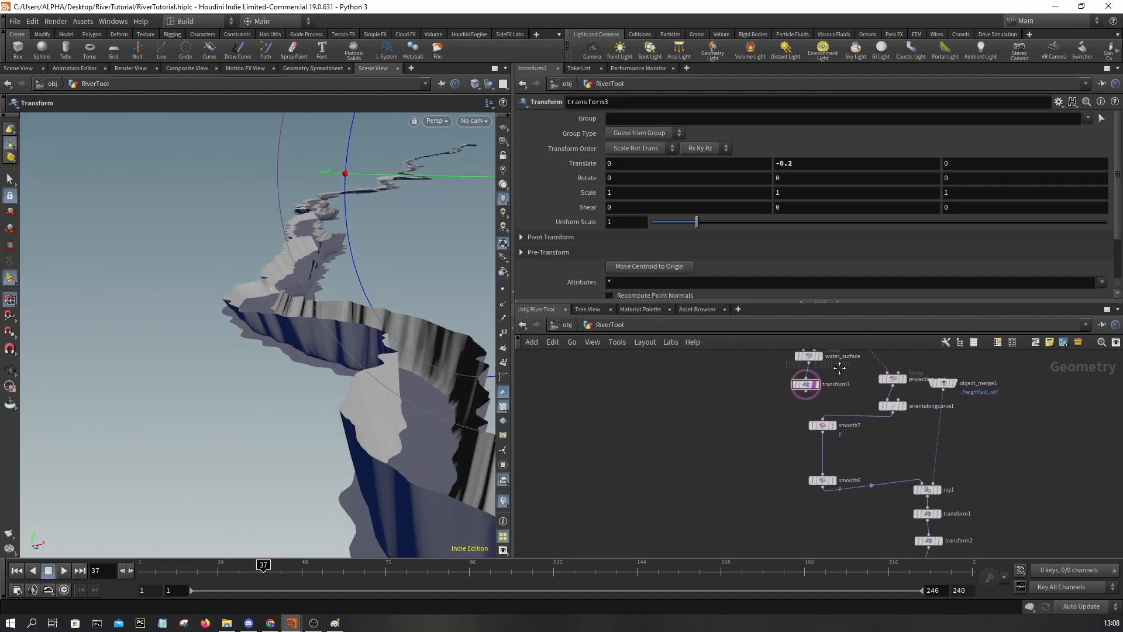
{"action": "left_click_drag", "start_coordinate": [375, 351], "coordinate": [310, 340]}
{"action": "scroll", "coordinate": [881, 493], "scroll_direction": "down", "scroll_amount": 1}
{"action": "middle_click_drag", "start_coordinate": [956, 486], "coordinate": [924, 380]}
{"action": "scroll", "coordinate": [889, 398], "scroll_direction": "up", "scroll_amount": 3}
{"action": "middle_click_drag", "start_coordinate": [809, 386], "coordinate": [839, 432]}
{"action": "scroll", "coordinate": [319, 331], "scroll_direction": "down", "scroll_amount": 2}
{"action": "left_click_drag", "start_coordinate": [320, 331], "coordinate": [332, 300]}
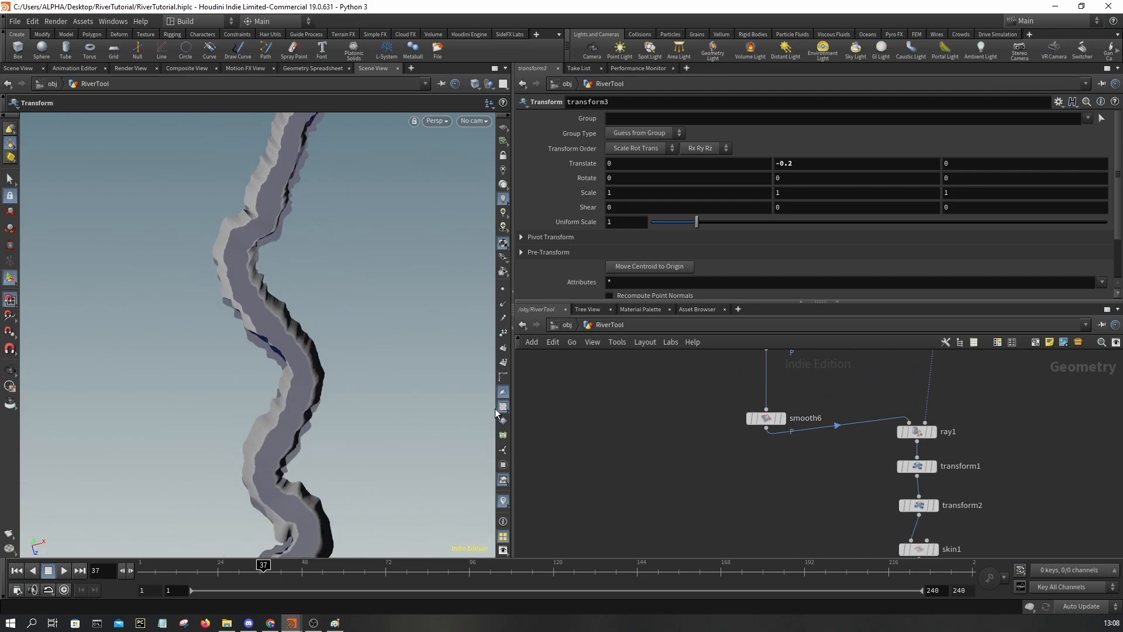
{"action": "left_click_drag", "start_coordinate": [214, 261], "coordinate": [274, 303]}
{"action": "right_click_drag", "start_coordinate": [274, 303], "coordinate": [350, 293]}
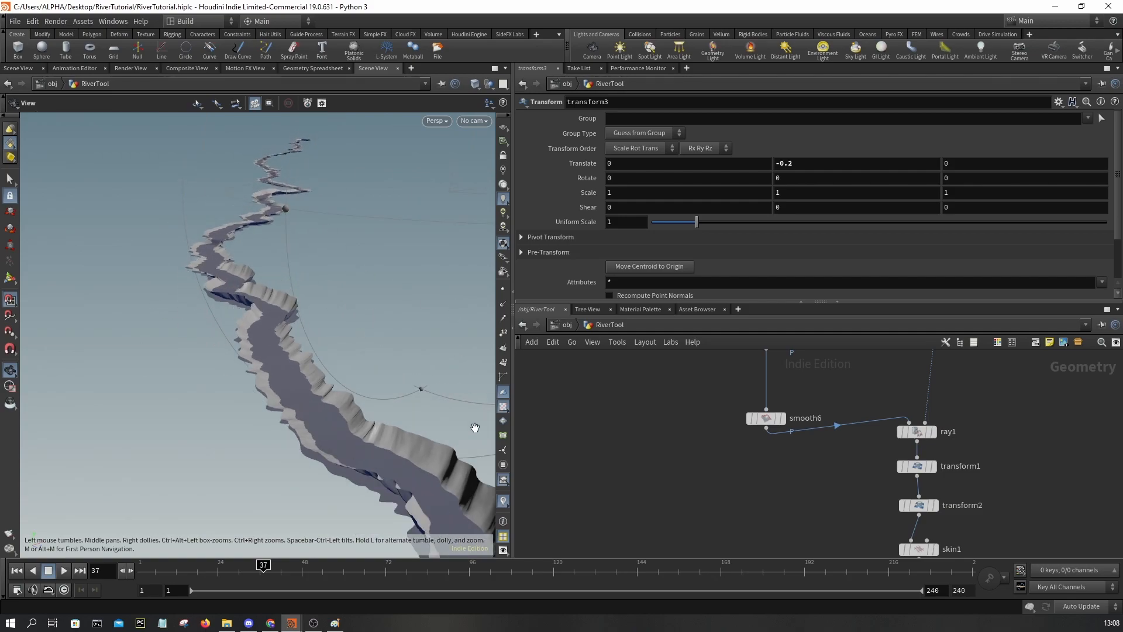
{"action": "left_click_drag", "start_coordinate": [151, 230], "coordinate": [189, 294]}
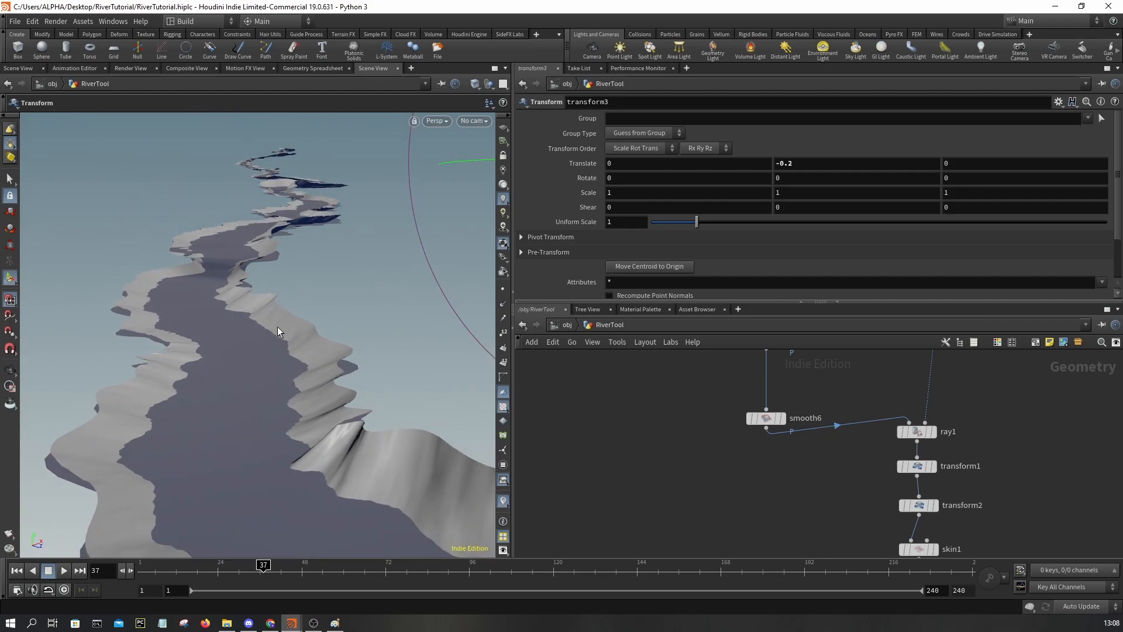
Step: Add a HeightField Project node below normal1
{"action": "middle_click_drag", "start_coordinate": [768, 501], "coordinate": [756, 354]}
{"action": "scroll", "coordinate": [756, 354], "scroll_direction": "down", "scroll_amount": 3}
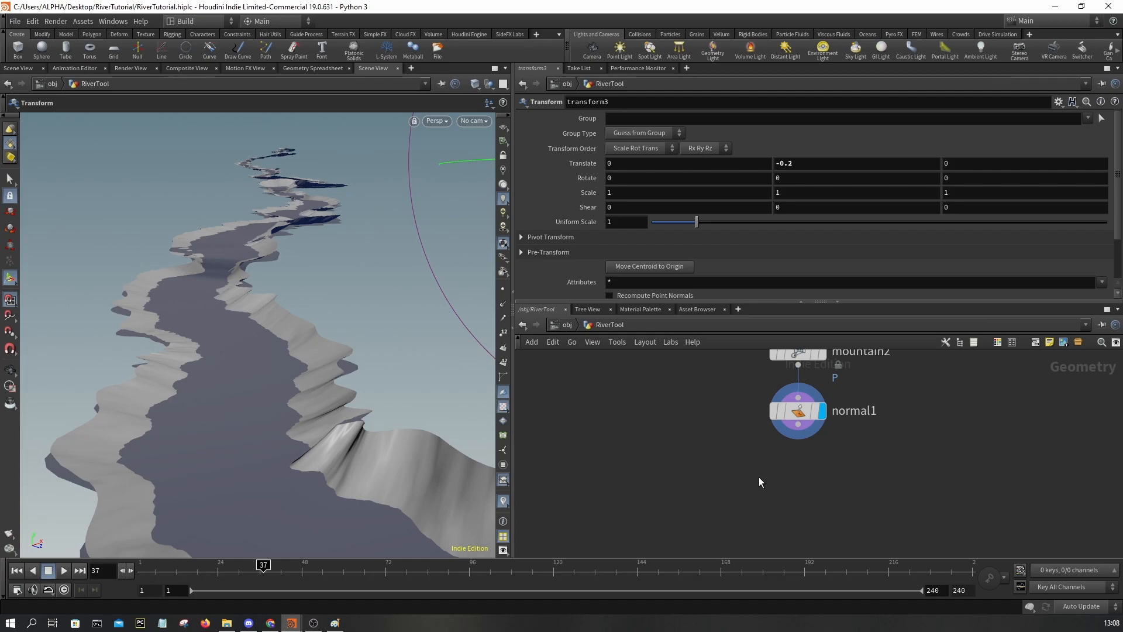
{"action": "key", "text": "Tab"}
{"action": "type", "text": "hf pr"}
{"action": "key", "text": "Return"}
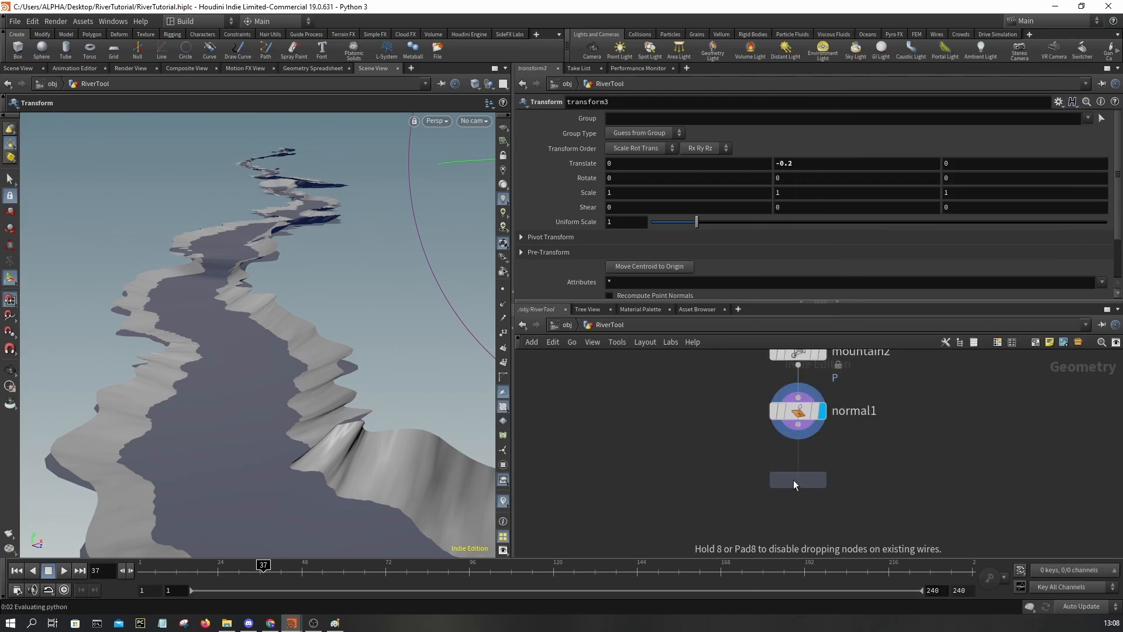
{"action": "left_click", "coordinate": [794, 480]}
Step: Duplicate the object_merge1 node that references ../heightfield_ref/ and place the copy beside normal1
{"action": "left_click", "coordinate": [789, 466]}
{"action": "scroll", "coordinate": [860, 419], "scroll_direction": "down", "scroll_amount": 3}
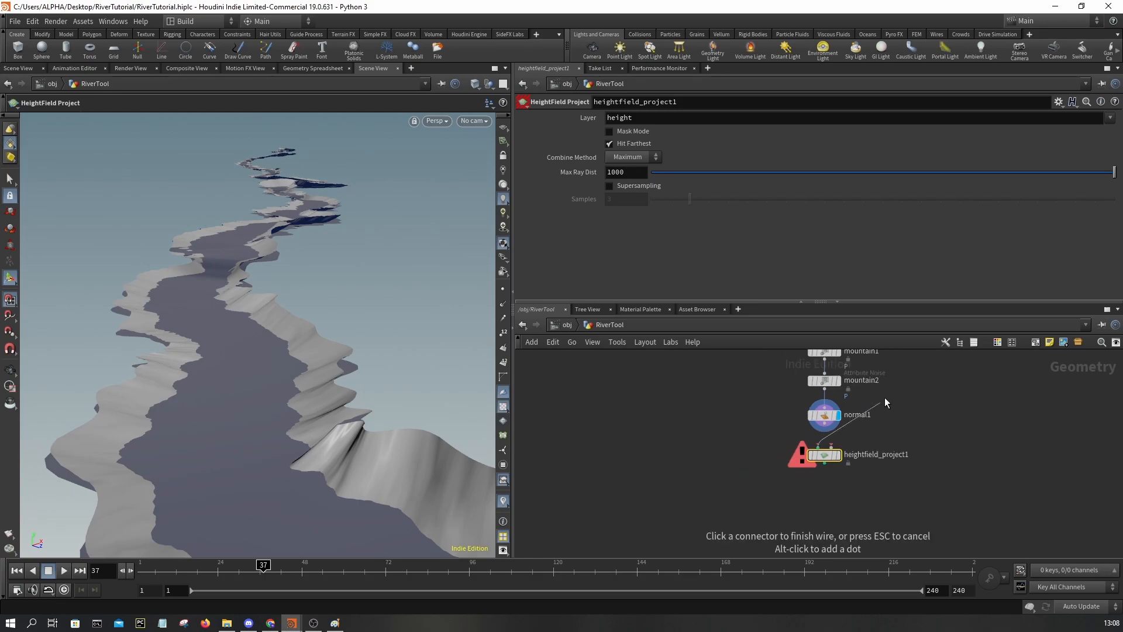
{"action": "scroll", "coordinate": [869, 427], "scroll_direction": "up", "scroll_amount": 3}
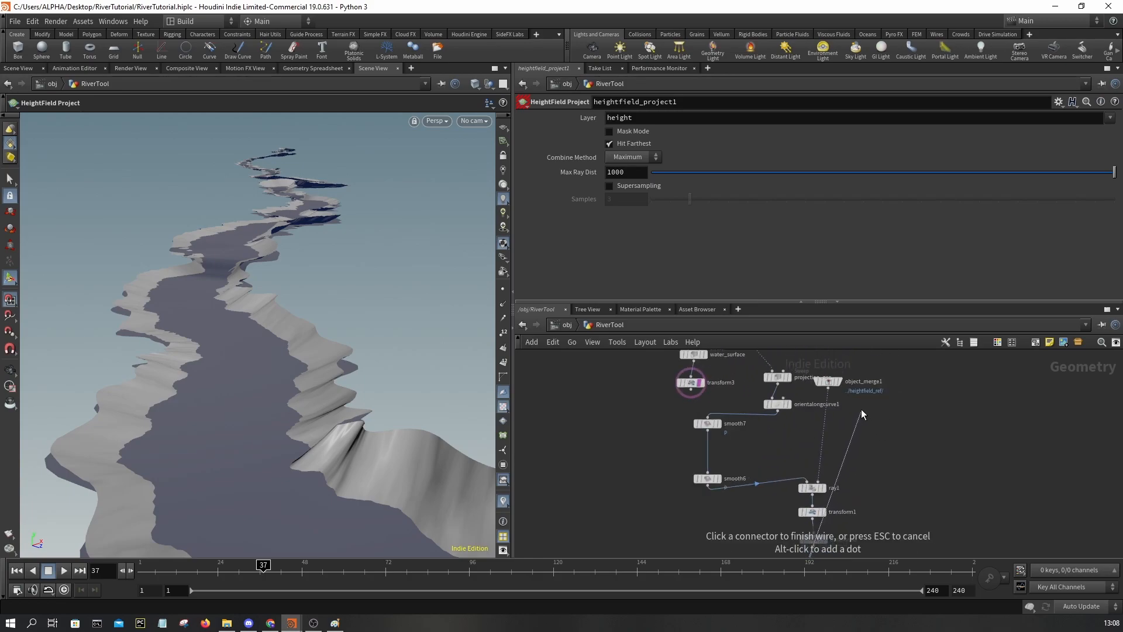
{"action": "left_click", "coordinate": [836, 385]}
{"action": "key", "text": "ctrl+c"}
{"action": "middle_click_drag", "start_coordinate": [861, 527], "coordinate": [865, 374]}
{"action": "middle_click_drag", "start_coordinate": [825, 523], "coordinate": [830, 438]}
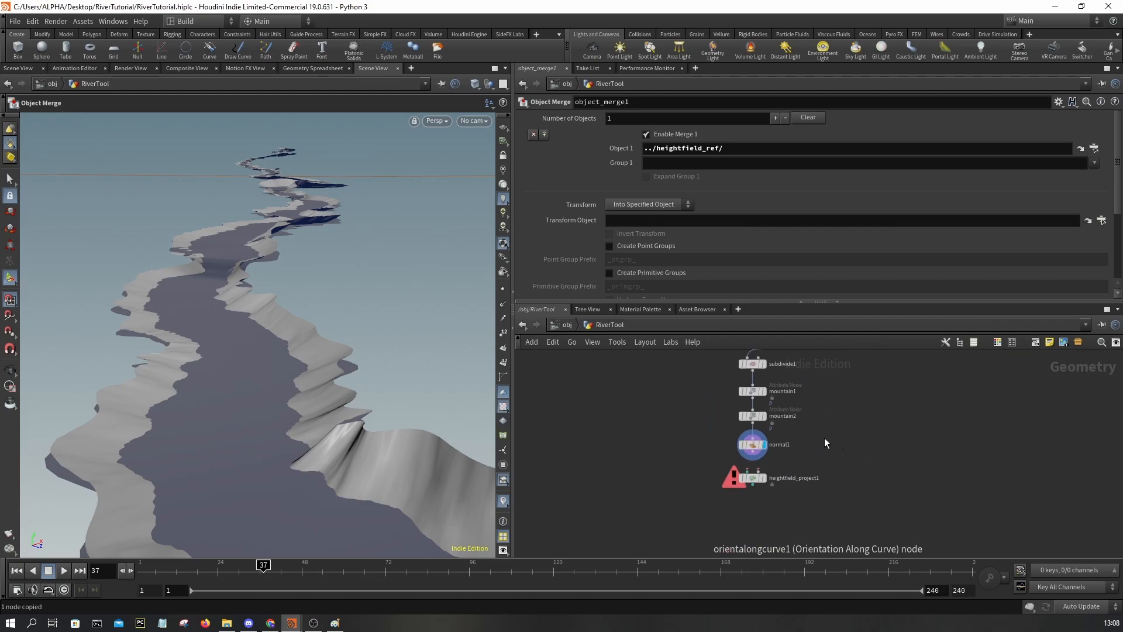
{"action": "scroll", "coordinate": [830, 436], "scroll_direction": "up", "scroll_amount": 3}
{"action": "key", "text": "ctrl+v"}
Step: Connect object_merge2 and normal1 to heightfield_project1's inputs, then display and select heightfield_project1
{"action": "left_click", "coordinate": [829, 448]}
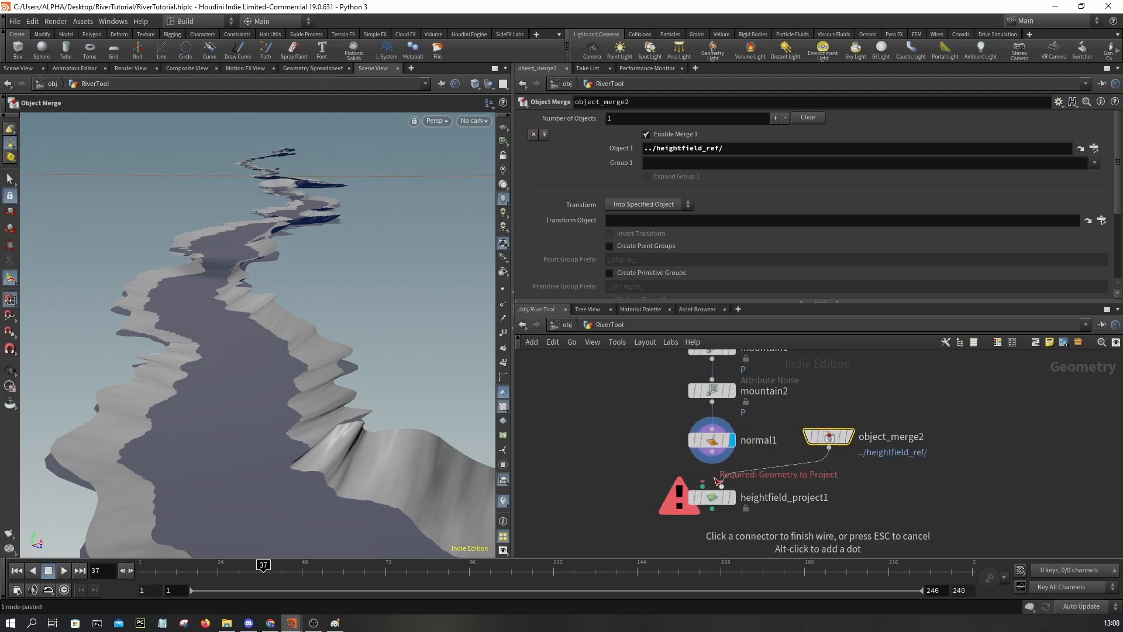
{"action": "left_click", "coordinate": [732, 498]}
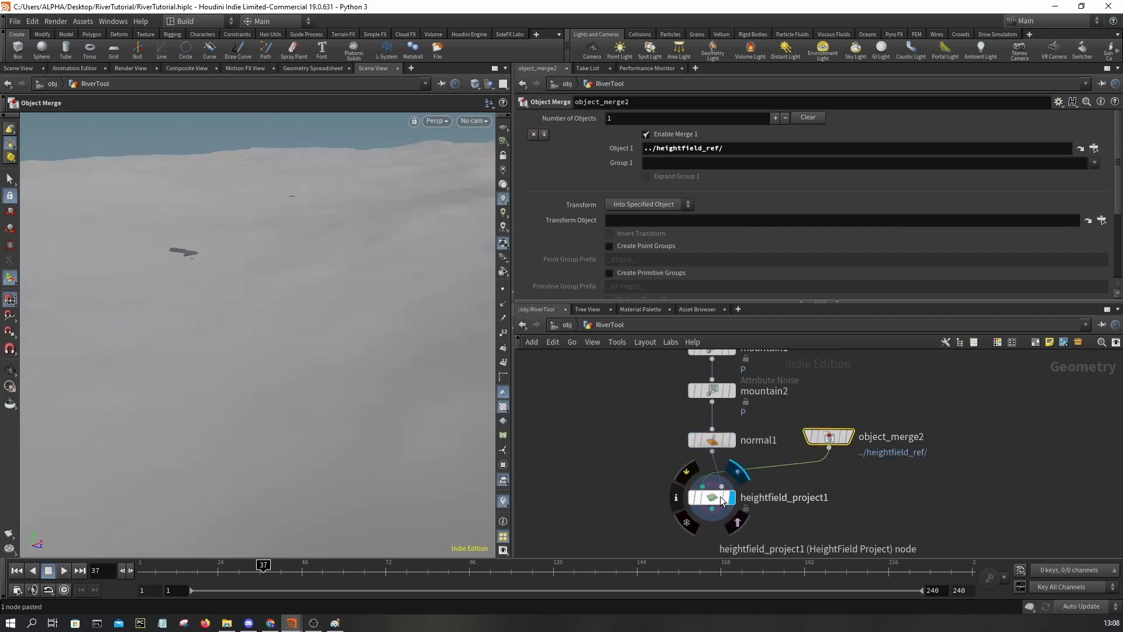
{"action": "left_click", "coordinate": [717, 495]}
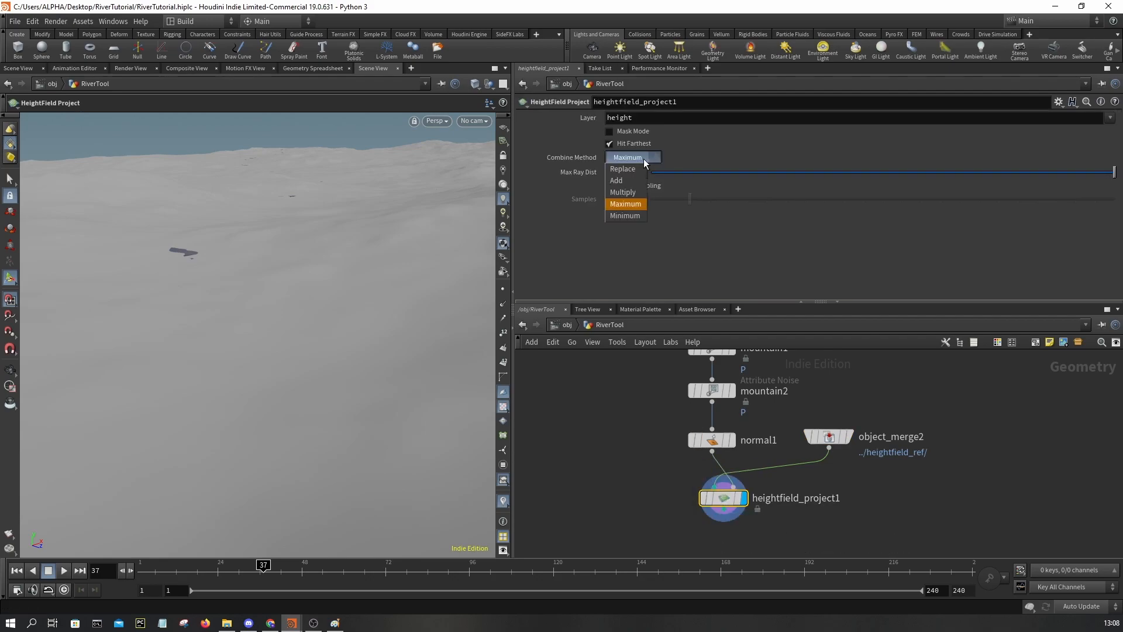
Step: Set heightfield_project1's Combine Method to Minimum and inspect the river channel carved into the terrain
{"action": "left_click", "coordinate": [626, 216]}
{"action": "key", "text": "Escape"}
{"action": "mouse_move", "coordinate": [278, 357]}
{"action": "left_mouse_down"}
{"action": "mouse_move", "coordinate": [271, 316]}
{"action": "mouse_move", "coordinate": [284, 353]}
{"action": "left_mouse_up"}
{"action": "scroll", "coordinate": [193, 258], "scroll_direction": "up", "scroll_amount": 5}
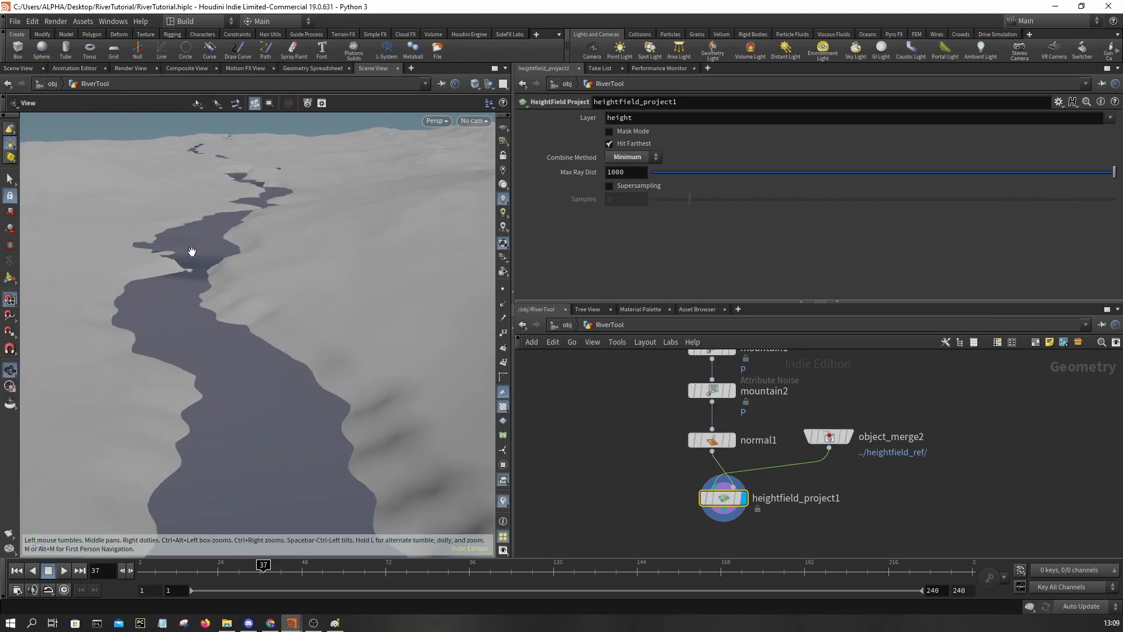
{"action": "key", "text": "w"}
{"action": "mouse_move", "coordinate": [193, 265]}
{"action": "left_mouse_down"}
{"action": "mouse_move", "coordinate": [280, 258]}
{"action": "mouse_move", "coordinate": [219, 296]}
{"action": "mouse_move", "coordinate": [238, 275]}
{"action": "mouse_move", "coordinate": [228, 287]}
{"action": "left_mouse_up"}
{"action": "key", "text": "w"}
{"action": "key", "text": "w"}
{"action": "key", "text": "w"}
{"action": "key", "text": "Return"}
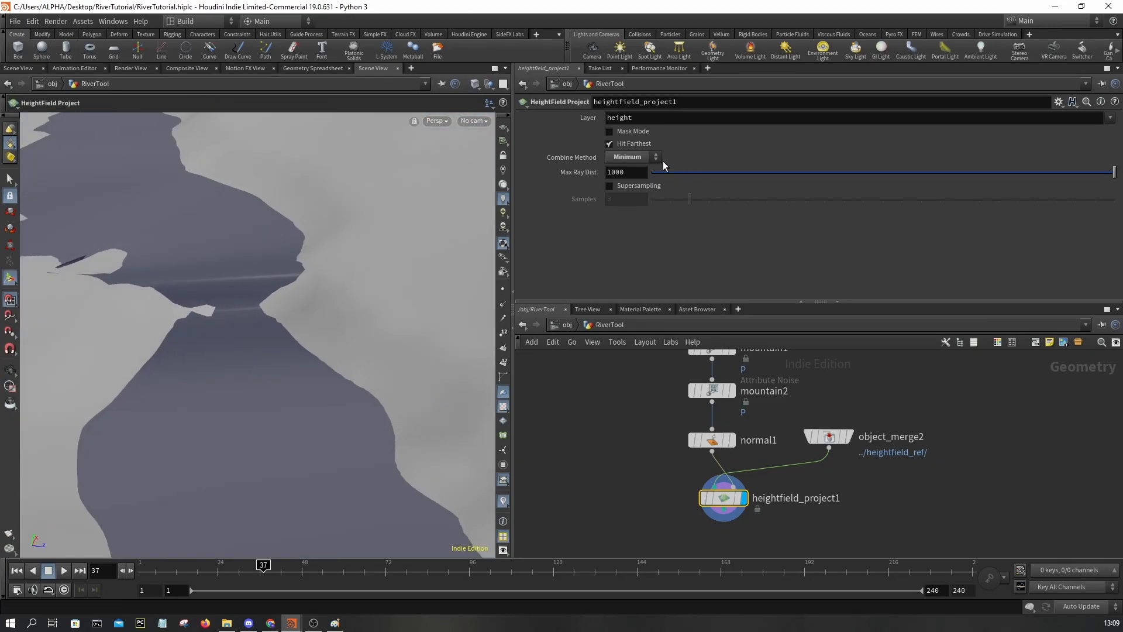
Step: Turn off Hit Farthest on heightfield_project1, set Combine Method to Replace and Max Ray Dist to 2000
{"action": "left_click", "coordinate": [638, 145]}
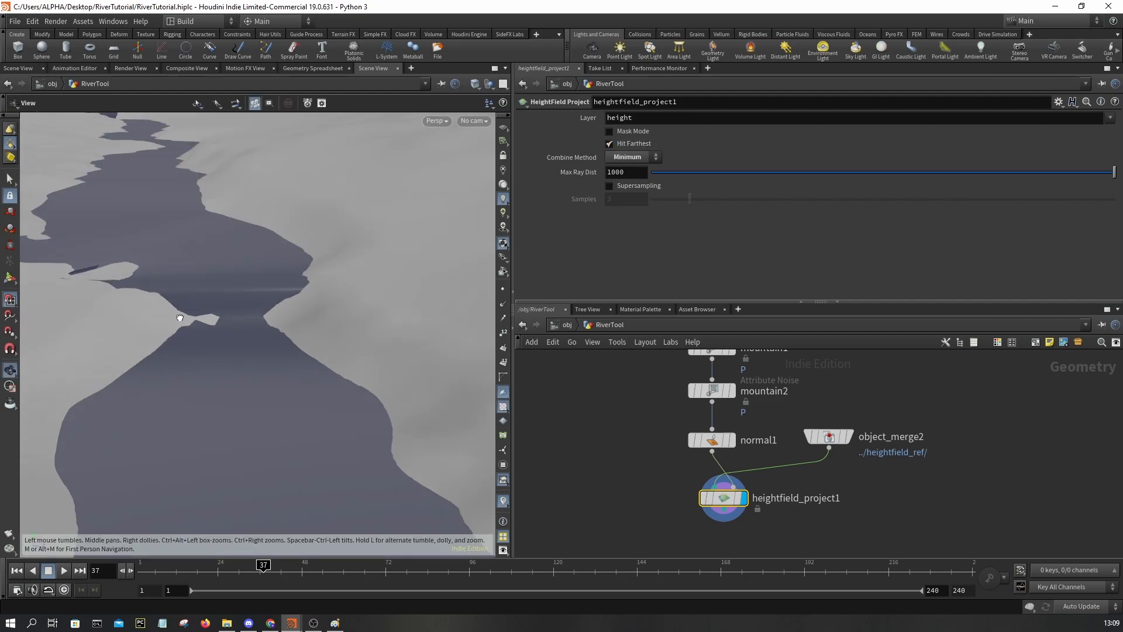
{"action": "left_click", "coordinate": [610, 144]}
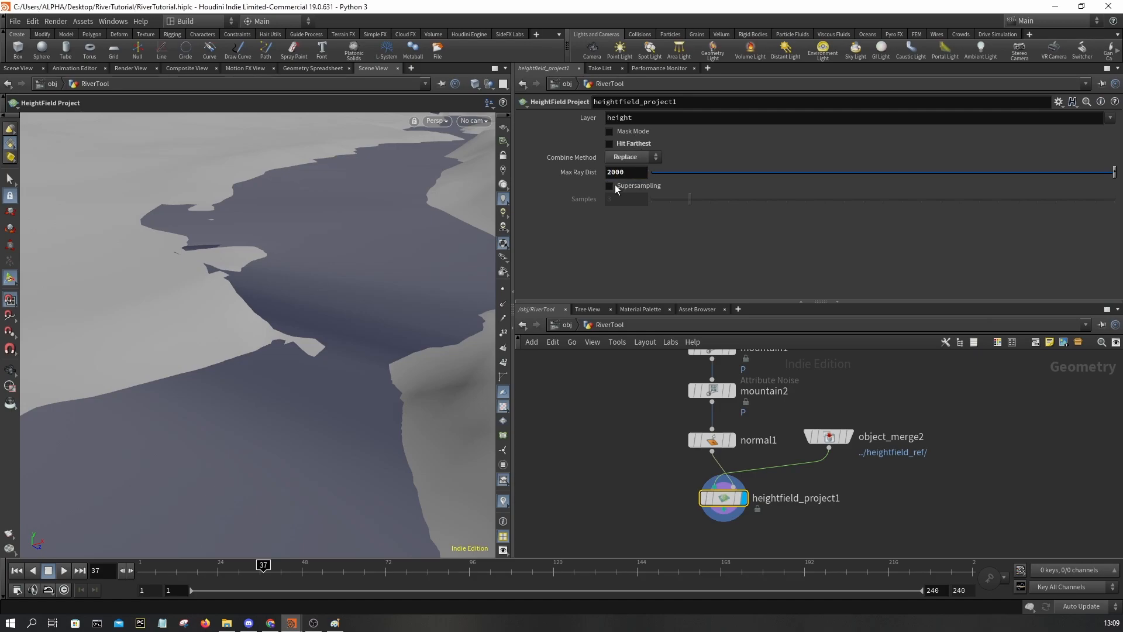
{"action": "left_click", "coordinate": [621, 133]}
{"action": "left_click", "coordinate": [620, 133]}
Step: Examine the projected terrain and water surface along the river, comparing wireframe and shaded display
{"action": "right_click_drag", "start_coordinate": [327, 234], "coordinate": [238, 349], "text": "alt"}
{"action": "left_click_drag", "start_coordinate": [238, 349], "coordinate": [323, 334], "text": "alt"}
{"action": "right_click_drag", "start_coordinate": [323, 334], "coordinate": [310, 335], "text": "alt"}
{"action": "mouse_move", "coordinate": [310, 335]}
{"action": "left_mouse_down", "text": "alt"}
{"action": "mouse_move", "coordinate": [234, 364]}
{"action": "mouse_move", "coordinate": [226, 326]}
{"action": "mouse_move", "coordinate": [254, 409]}
{"action": "mouse_move", "coordinate": [273, 154]}
{"action": "mouse_move", "coordinate": [268, 253]}
{"action": "mouse_move", "coordinate": [339, 326]}
{"action": "mouse_move", "coordinate": [241, 320]}
{"action": "mouse_move", "coordinate": [283, 311]}
{"action": "mouse_move", "coordinate": [278, 357]}
{"action": "mouse_move", "coordinate": [316, 326]}
{"action": "mouse_move", "coordinate": [414, 312]}
{"action": "mouse_move", "coordinate": [410, 298]}
{"action": "mouse_move", "coordinate": [374, 353]}
{"action": "mouse_move", "coordinate": [280, 345]}
{"action": "mouse_move", "coordinate": [281, 293]}
{"action": "mouse_move", "coordinate": [279, 343]}
{"action": "mouse_move", "coordinate": [377, 359]}
{"action": "left_mouse_up", "text": "alt"}
{"action": "key", "text": "w"}
{"action": "key", "text": "w"}
{"action": "key", "text": "w"}
{"action": "key", "text": "w"}
{"action": "key", "text": "w"}
{"action": "key", "text": "w"}
{"action": "key", "text": "w"}
{"action": "key", "text": "w"}
{"action": "key", "text": "w"}
{"action": "key", "text": "w"}
{"action": "key", "text": "w"}
{"action": "key", "text": "w"}
{"action": "key", "text": "w"}
{"action": "mouse_move", "coordinate": [377, 359]}
{"action": "right_mouse_down"}
{"action": "mouse_move", "coordinate": [370, 326]}
{"action": "mouse_move", "coordinate": [352, 346]}
{"action": "mouse_move", "coordinate": [366, 306]}
{"action": "right_mouse_up"}
{"action": "mouse_move", "coordinate": [366, 306]}
{"action": "left_mouse_down"}
{"action": "mouse_move", "coordinate": [336, 329]}
{"action": "mouse_move", "coordinate": [316, 284]}
{"action": "mouse_move", "coordinate": [320, 297]}
{"action": "mouse_move", "coordinate": [376, 243]}
{"action": "left_mouse_up"}
{"action": "key", "text": "w"}
{"action": "key", "text": "w"}
{"action": "key", "text": "w"}
{"action": "key", "text": "w"}
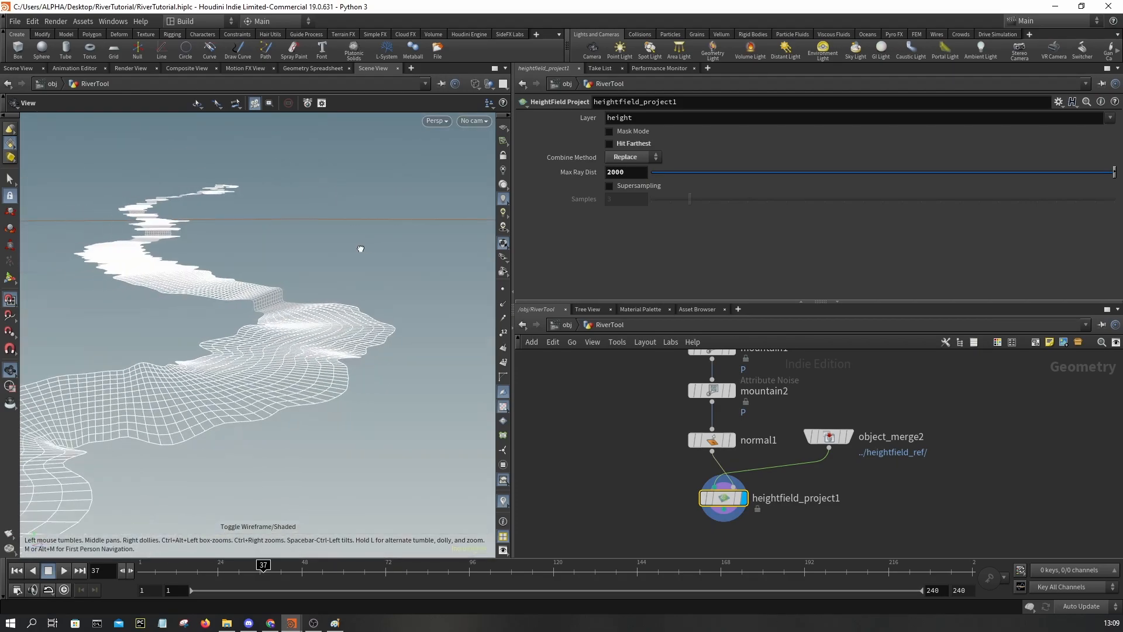
{"action": "left_click_drag", "start_coordinate": [292, 260], "coordinate": [311, 279]}
{"action": "key", "text": "w"}
{"action": "right_click_drag", "start_coordinate": [311, 279], "coordinate": [367, 301]}
{"action": "mouse_move", "coordinate": [366, 301]}
{"action": "left_mouse_down"}
{"action": "mouse_move", "coordinate": [353, 304]}
{"action": "mouse_move", "coordinate": [342, 363]}
{"action": "mouse_move", "coordinate": [261, 278]}
{"action": "mouse_move", "coordinate": [236, 285]}
{"action": "mouse_move", "coordinate": [364, 279]}
{"action": "mouse_move", "coordinate": [375, 316]}
{"action": "left_mouse_up"}
{"action": "key", "text": "w"}
{"action": "key", "text": "w"}
{"action": "key", "text": "w"}
{"action": "key", "text": "w"}
Step: Set transform3's Y translation to -0.1
{"action": "middle_click_drag", "start_coordinate": [654, 413], "coordinate": [716, 510]}
{"action": "scroll", "coordinate": [317, 162], "scroll_direction": "up", "scroll_amount": 3}
{"action": "left_click_drag", "start_coordinate": [284, 205], "coordinate": [299, 132]}
{"action": "scroll", "coordinate": [726, 449], "scroll_direction": "up", "scroll_amount": 5}
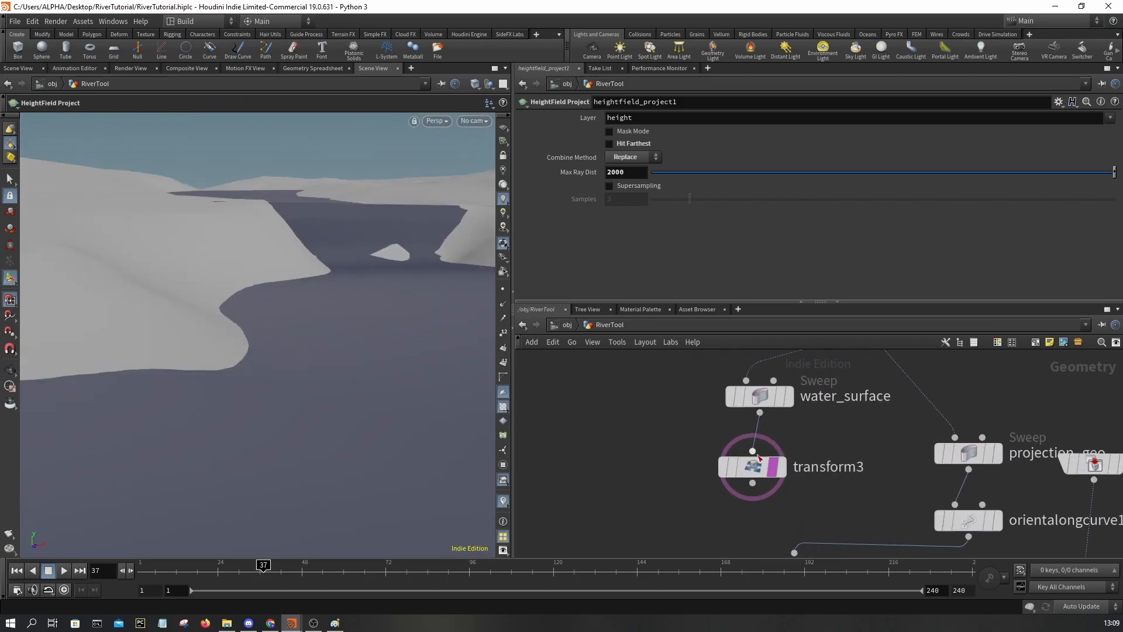
{"action": "left_click", "coordinate": [755, 466]}
{"action": "type", "text": "-0.1"}
{"action": "key", "text": "Return"}
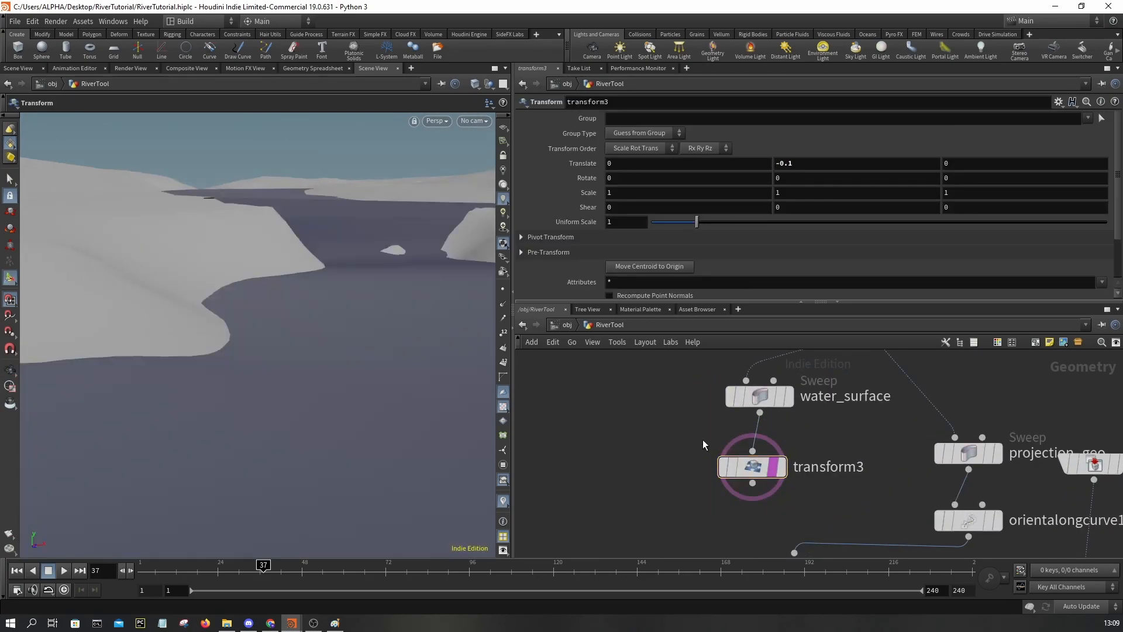
Step: Examine the carved river and its banks across the terrain from above and up close
{"action": "scroll", "coordinate": [433, 287], "scroll_direction": "down", "scroll_amount": 5}
{"action": "mouse_move", "coordinate": [413, 271]}
{"action": "left_mouse_down"}
{"action": "mouse_move", "coordinate": [394, 286]}
{"action": "mouse_move", "coordinate": [436, 208]}
{"action": "mouse_move", "coordinate": [461, 201]}
{"action": "mouse_move", "coordinate": [451, 161]}
{"action": "mouse_move", "coordinate": [462, 97]}
{"action": "mouse_move", "coordinate": [313, 307]}
{"action": "left_mouse_up"}
{"action": "scroll", "coordinate": [422, 234], "scroll_direction": "up", "scroll_amount": 4}
{"action": "key", "text": "w"}
{"action": "key", "text": "w"}
{"action": "key", "text": "w"}
{"action": "key", "text": "w"}
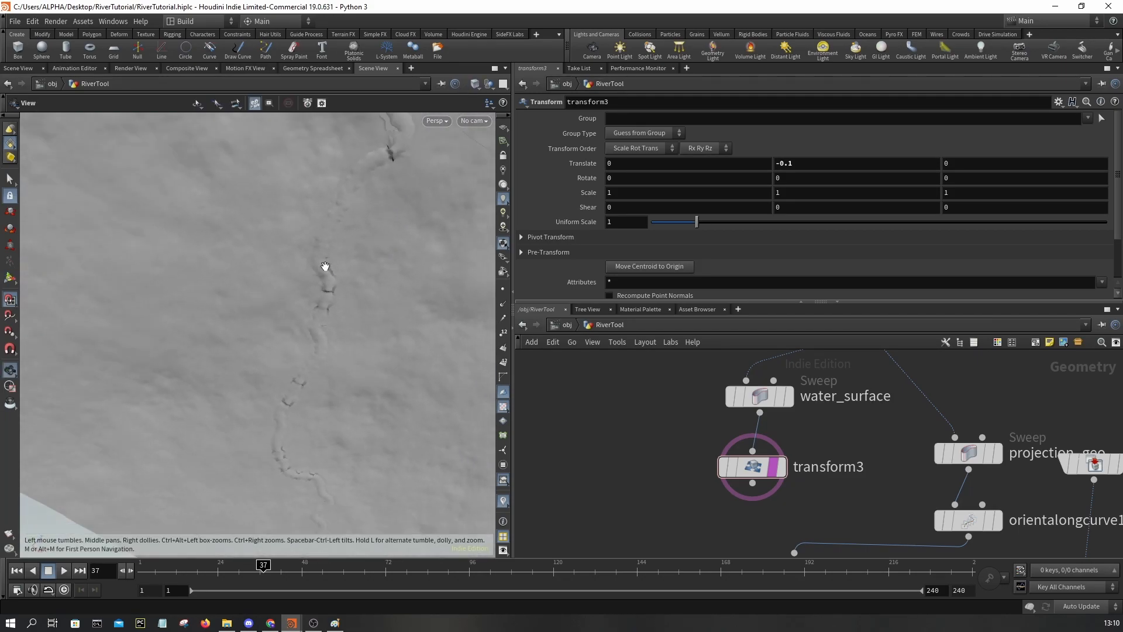
{"action": "left_click_drag", "start_coordinate": [333, 268], "coordinate": [297, 174]}
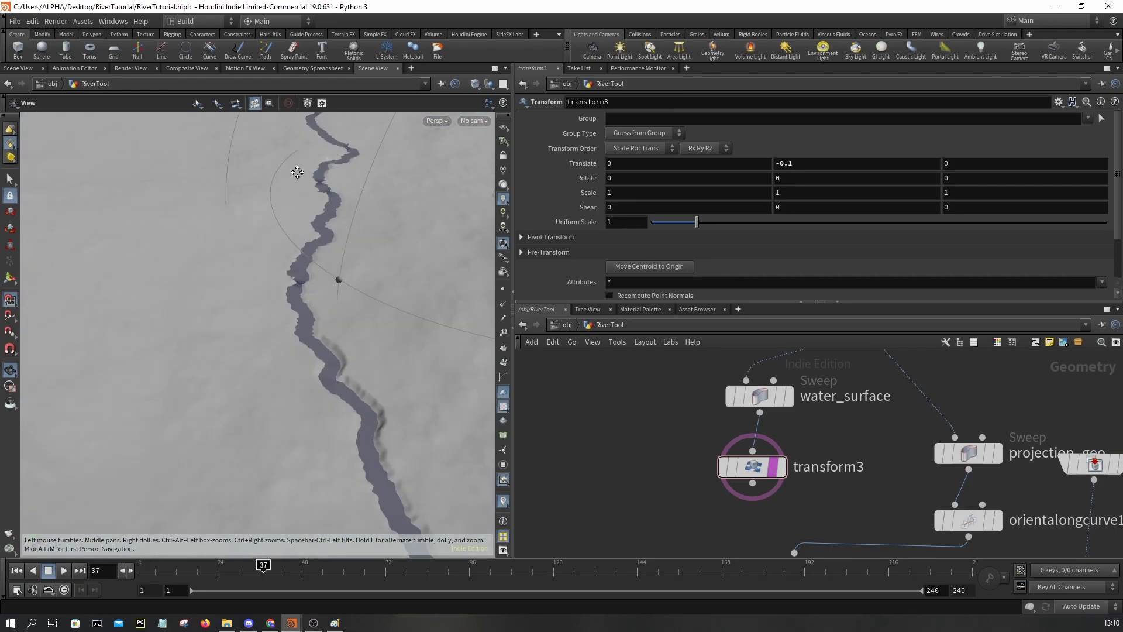
{"action": "left_click_drag", "start_coordinate": [372, 309], "coordinate": [239, 180]}
{"action": "left_click_drag", "start_coordinate": [335, 317], "coordinate": [260, 440]}
{"action": "key", "text": "w"}
{"action": "mouse_move", "coordinate": [301, 408]}
{"action": "left_mouse_down"}
{"action": "mouse_move", "coordinate": [364, 407]}
{"action": "mouse_move", "coordinate": [267, 314]}
{"action": "left_mouse_up"}
{"action": "key", "text": "w"}
{"action": "mouse_move", "coordinate": [151, 417]}
{"action": "left_mouse_down"}
{"action": "mouse_move", "coordinate": [321, 359]}
{"action": "mouse_move", "coordinate": [230, 358]}
{"action": "mouse_move", "coordinate": [283, 290]}
{"action": "mouse_move", "coordinate": [326, 291]}
{"action": "mouse_move", "coordinate": [381, 321]}
{"action": "mouse_move", "coordinate": [369, 351]}
{"action": "mouse_move", "coordinate": [390, 328]}
{"action": "mouse_move", "coordinate": [282, 360]}
{"action": "left_mouse_up"}
{"action": "key", "text": "w"}
{"action": "key", "text": "w"}
{"action": "key", "text": "w"}
{"action": "key", "text": "w"}
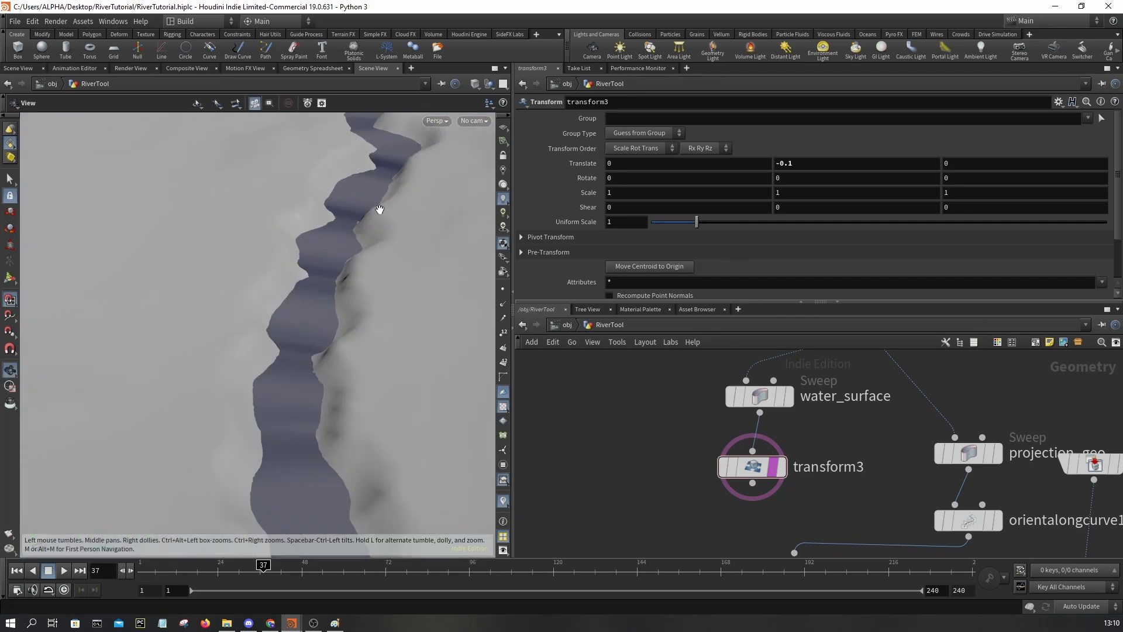
{"action": "left_click_drag", "start_coordinate": [344, 271], "coordinate": [301, 325]}
{"action": "middle_click_drag", "start_coordinate": [226, 351], "coordinate": [234, 353]}
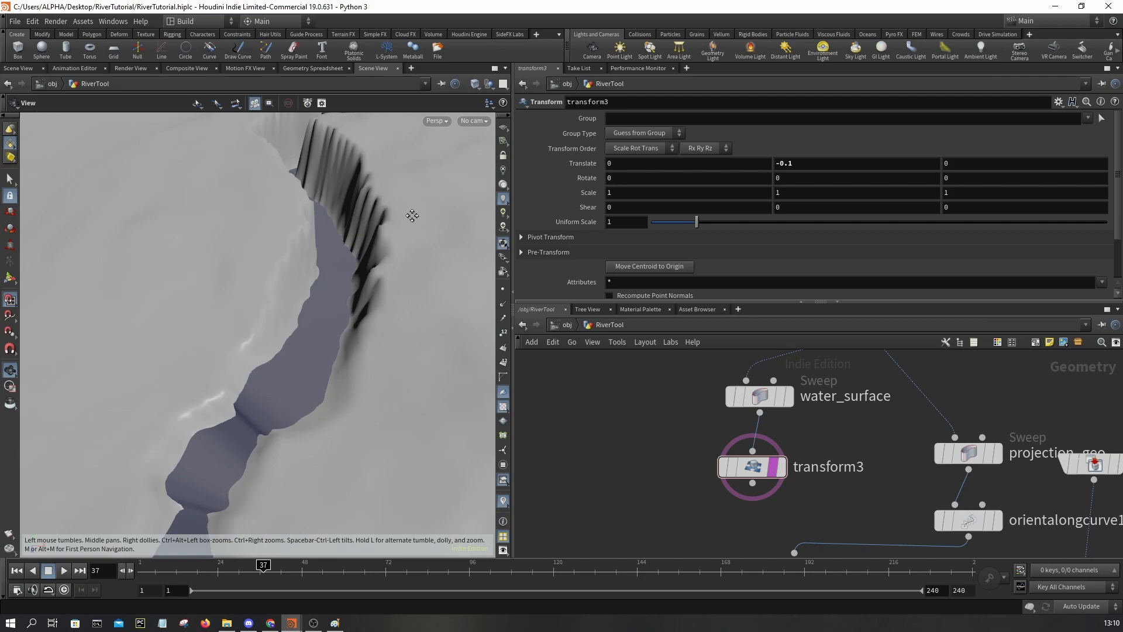
Step: Widen the scene view and examine the river's full course and water edges across the terrain, comparing wireframe and shaded display
{"action": "left_click_drag", "start_coordinate": [513, 272], "coordinate": [632, 273]}
{"action": "middle_click_drag", "start_coordinate": [374, 316], "coordinate": [168, 326]}
{"action": "left_click_drag", "start_coordinate": [333, 301], "coordinate": [243, 220]}
{"action": "left_click_drag", "start_coordinate": [286, 376], "coordinate": [208, 331]}
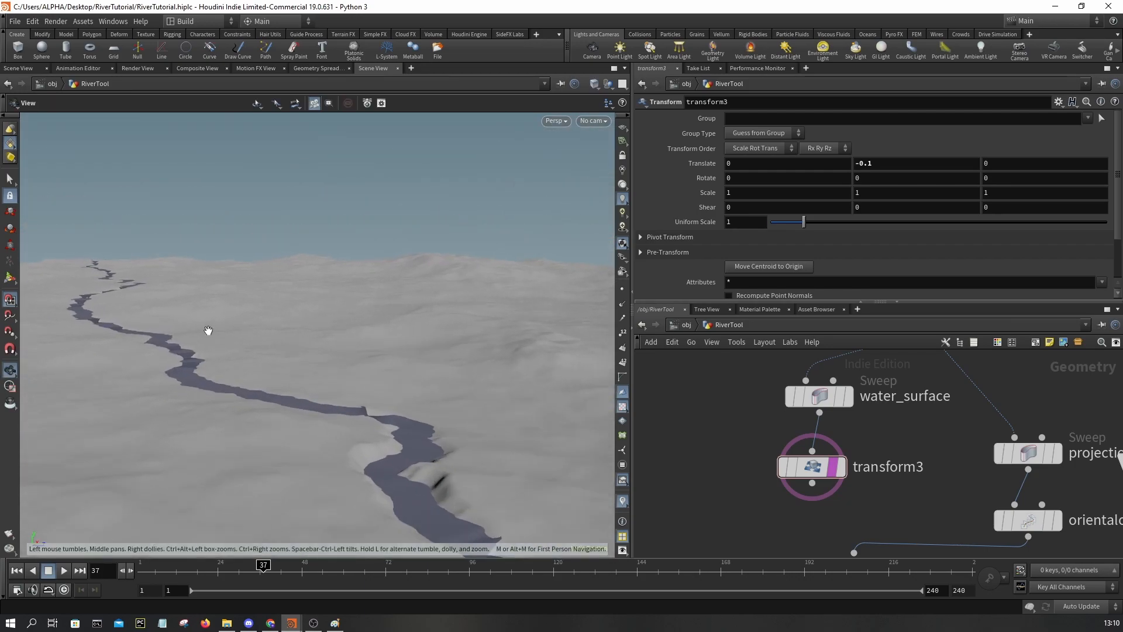
{"action": "left_click_drag", "start_coordinate": [242, 410], "coordinate": [266, 377]}
{"action": "left_click_drag", "start_coordinate": [389, 314], "coordinate": [423, 254]}
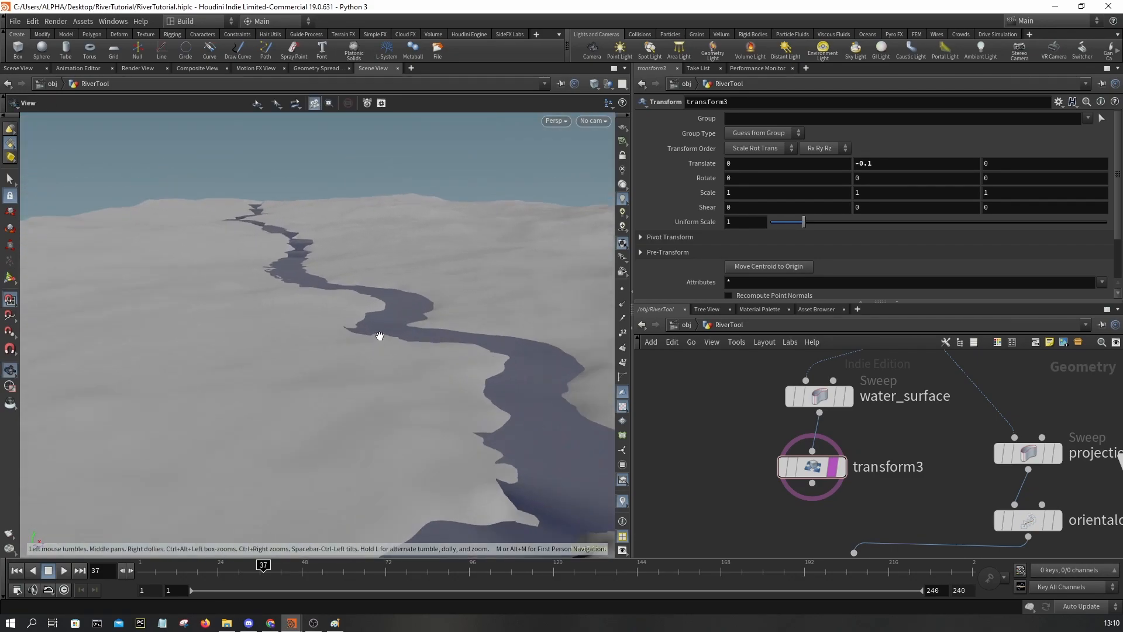
{"action": "mouse_move", "coordinate": [358, 306]}
{"action": "left_mouse_down"}
{"action": "mouse_move", "coordinate": [364, 428]}
{"action": "mouse_move", "coordinate": [364, 393]}
{"action": "mouse_move", "coordinate": [320, 380]}
{"action": "left_mouse_up"}
{"action": "key", "text": "w"}
{"action": "key", "text": "w"}
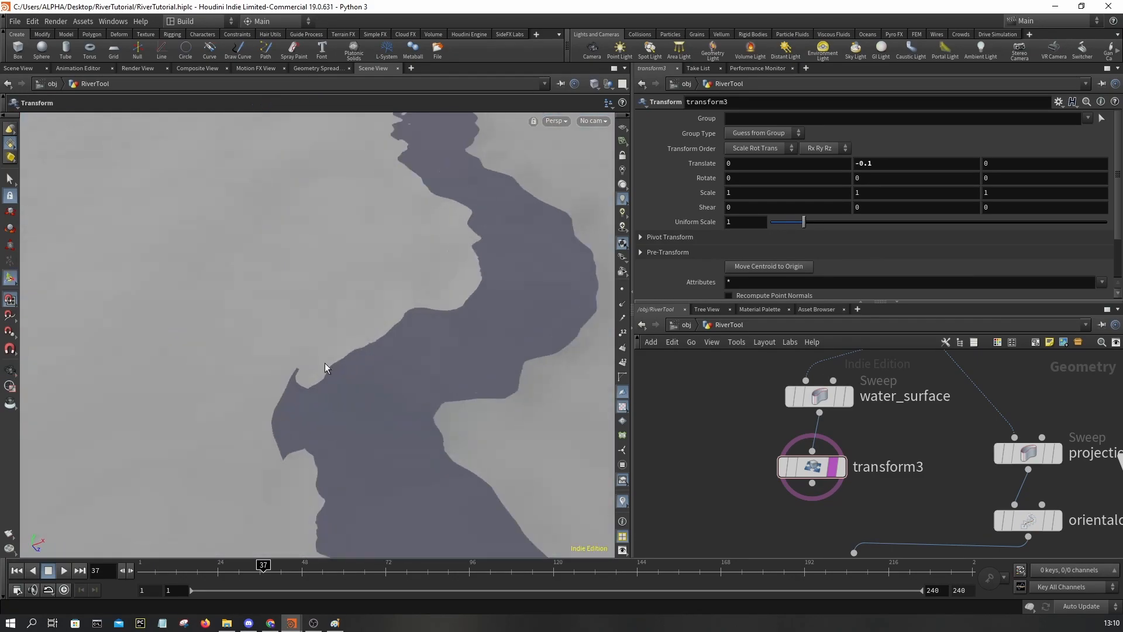
{"action": "right_click_drag", "start_coordinate": [334, 294], "coordinate": [414, 203]}
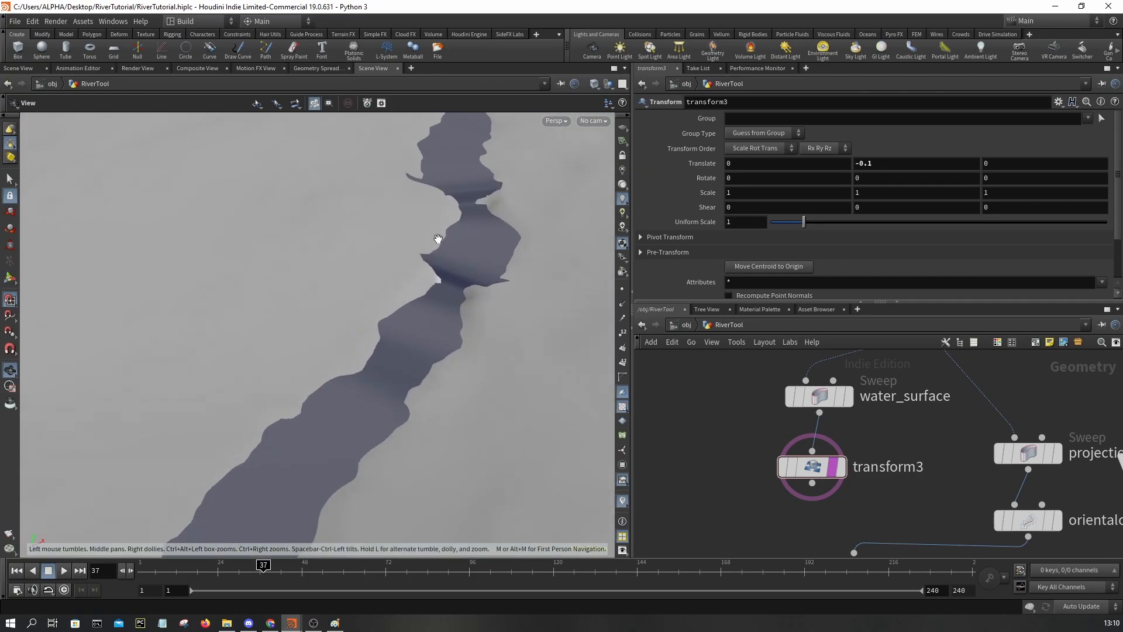
{"action": "mouse_move", "coordinate": [480, 314]}
{"action": "left_mouse_down"}
{"action": "mouse_move", "coordinate": [509, 279]}
{"action": "mouse_move", "coordinate": [464, 291]}
{"action": "mouse_move", "coordinate": [416, 346]}
{"action": "mouse_move", "coordinate": [366, 457]}
{"action": "mouse_move", "coordinate": [394, 427]}
{"action": "mouse_move", "coordinate": [388, 362]}
{"action": "mouse_move", "coordinate": [464, 462]}
{"action": "mouse_move", "coordinate": [532, 457]}
{"action": "mouse_move", "coordinate": [594, 427]}
{"action": "mouse_move", "coordinate": [612, 385]}
{"action": "mouse_move", "coordinate": [304, 396]}
{"action": "mouse_move", "coordinate": [128, 422]}
{"action": "mouse_move", "coordinate": [309, 316]}
{"action": "mouse_move", "coordinate": [378, 391]}
{"action": "mouse_move", "coordinate": [293, 321]}
{"action": "mouse_move", "coordinate": [311, 316]}
{"action": "mouse_move", "coordinate": [431, 394]}
{"action": "mouse_move", "coordinate": [476, 461]}
{"action": "mouse_move", "coordinate": [294, 394]}
{"action": "mouse_move", "coordinate": [431, 410]}
{"action": "mouse_move", "coordinate": [368, 380]}
{"action": "mouse_move", "coordinate": [476, 482]}
{"action": "mouse_move", "coordinate": [253, 251]}
{"action": "mouse_move", "coordinate": [375, 355]}
{"action": "mouse_move", "coordinate": [360, 321]}
{"action": "mouse_move", "coordinate": [333, 308]}
{"action": "mouse_move", "coordinate": [345, 334]}
{"action": "mouse_move", "coordinate": [368, 343]}
{"action": "mouse_move", "coordinate": [343, 394]}
{"action": "mouse_move", "coordinate": [406, 241]}
{"action": "mouse_move", "coordinate": [421, 421]}
{"action": "mouse_move", "coordinate": [403, 367]}
{"action": "left_mouse_up"}
{"action": "key", "text": "w"}
{"action": "key", "text": "w"}
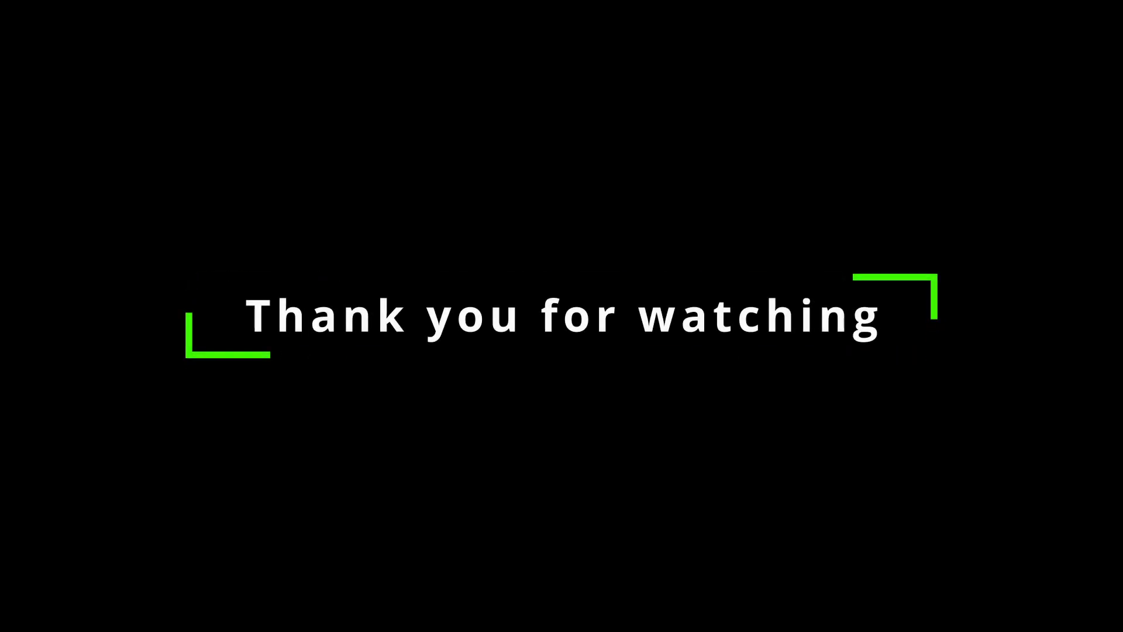